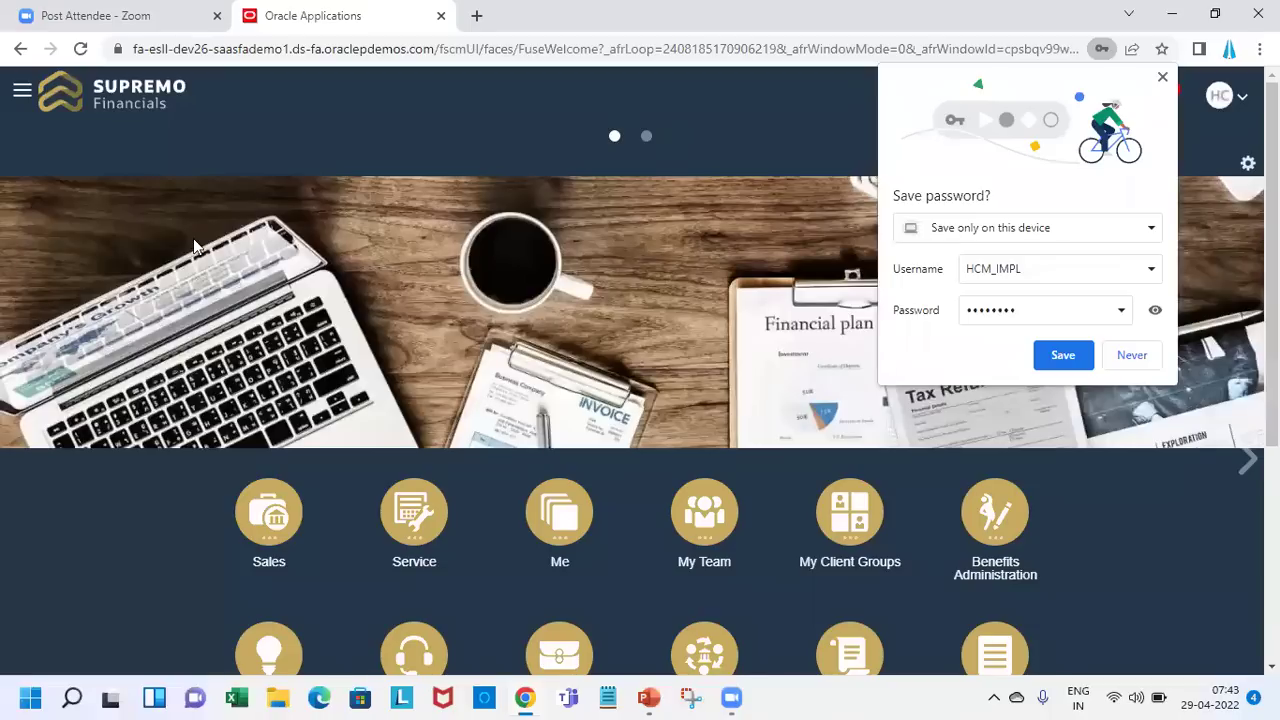
- Save the sign-in credentials in the browser and open Person Management under My Client Groups
{"action": "left_click", "coordinate": [1060, 353]}
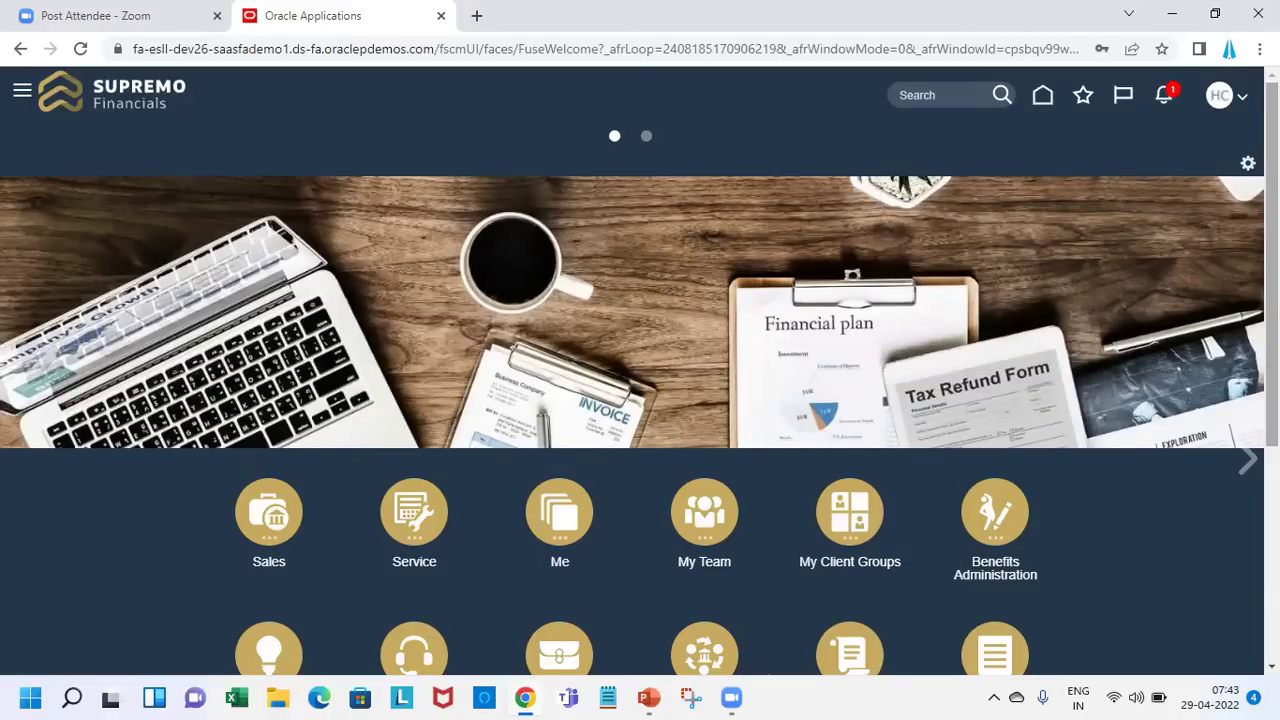
{"action": "scroll", "coordinate": [640, 370], "scroll_direction": "down", "scroll_amount": 1}
{"action": "scroll", "coordinate": [640, 370], "scroll_direction": "down", "scroll_amount": 2}
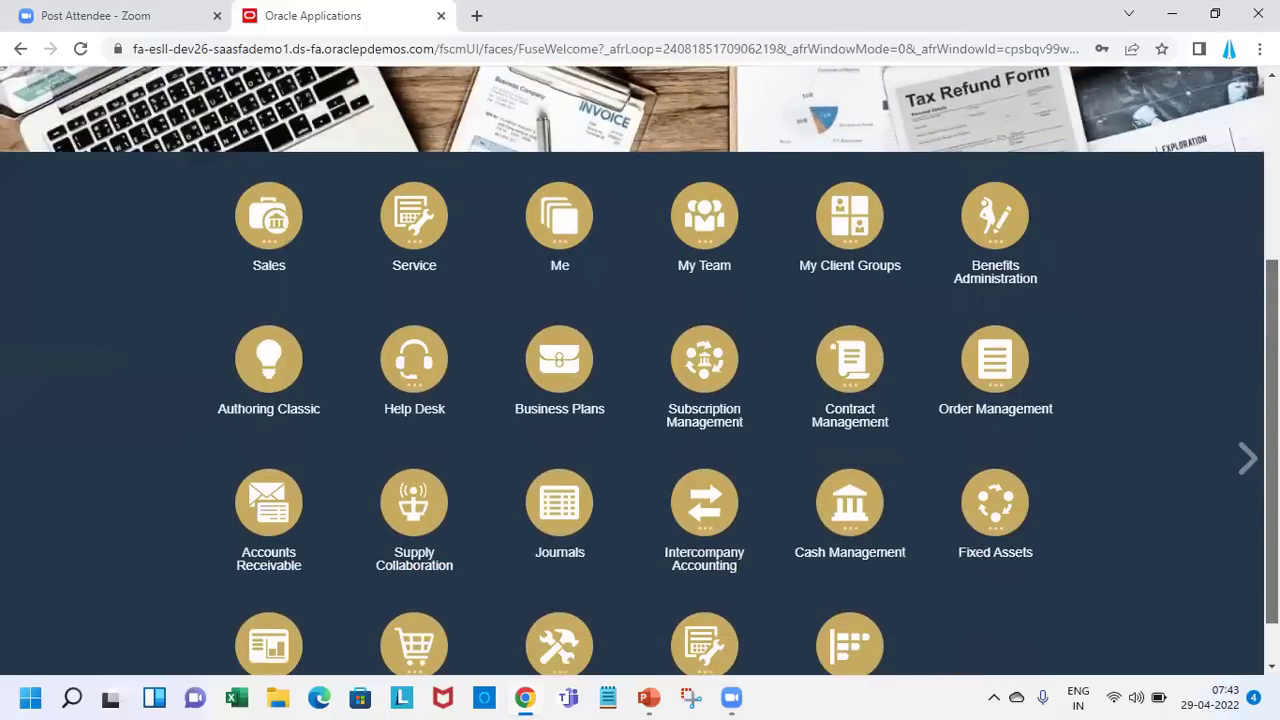
{"action": "scroll", "coordinate": [640, 370], "scroll_direction": "down", "scroll_amount": 1}
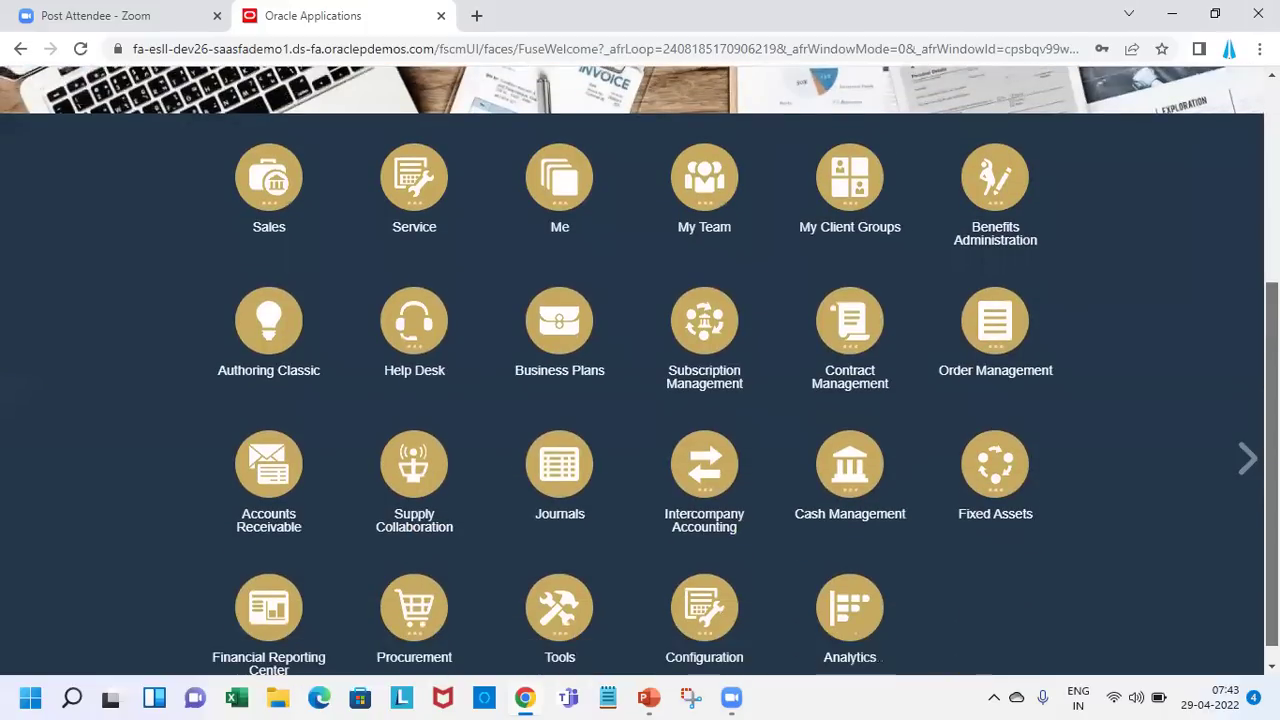
{"action": "left_click", "coordinate": [840, 190]}
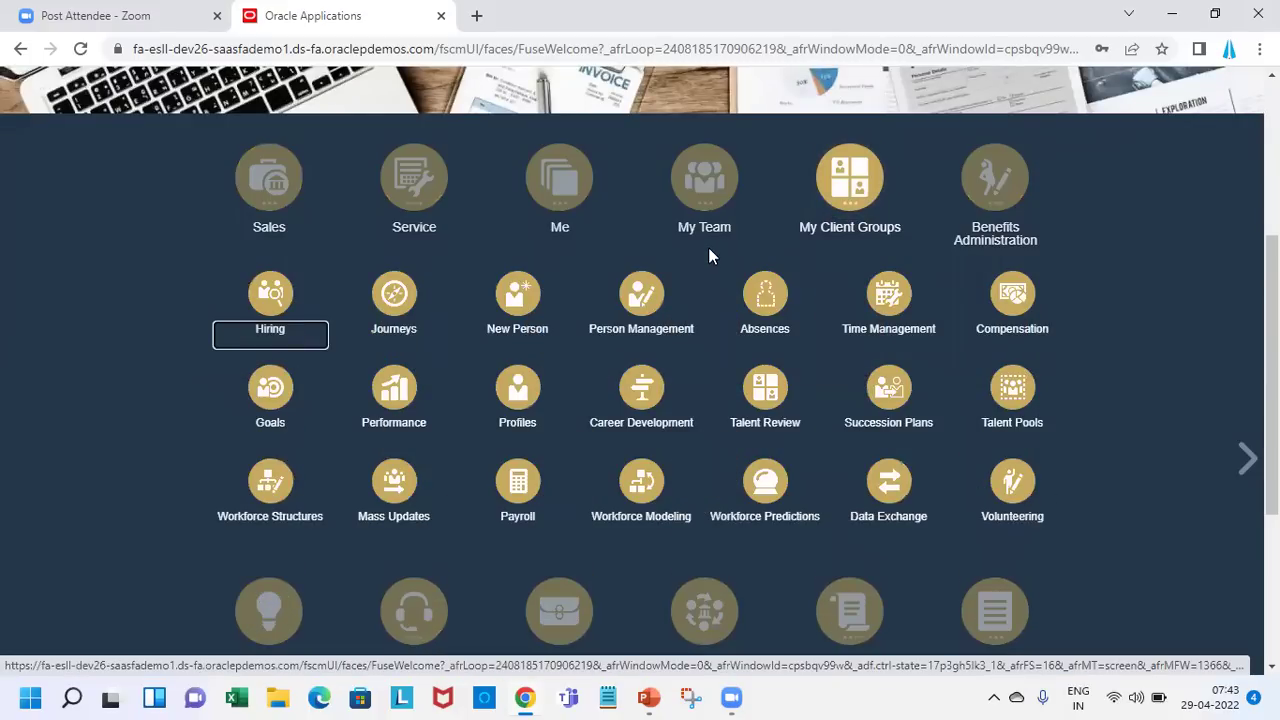
{"action": "left_click", "coordinate": [655, 298]}
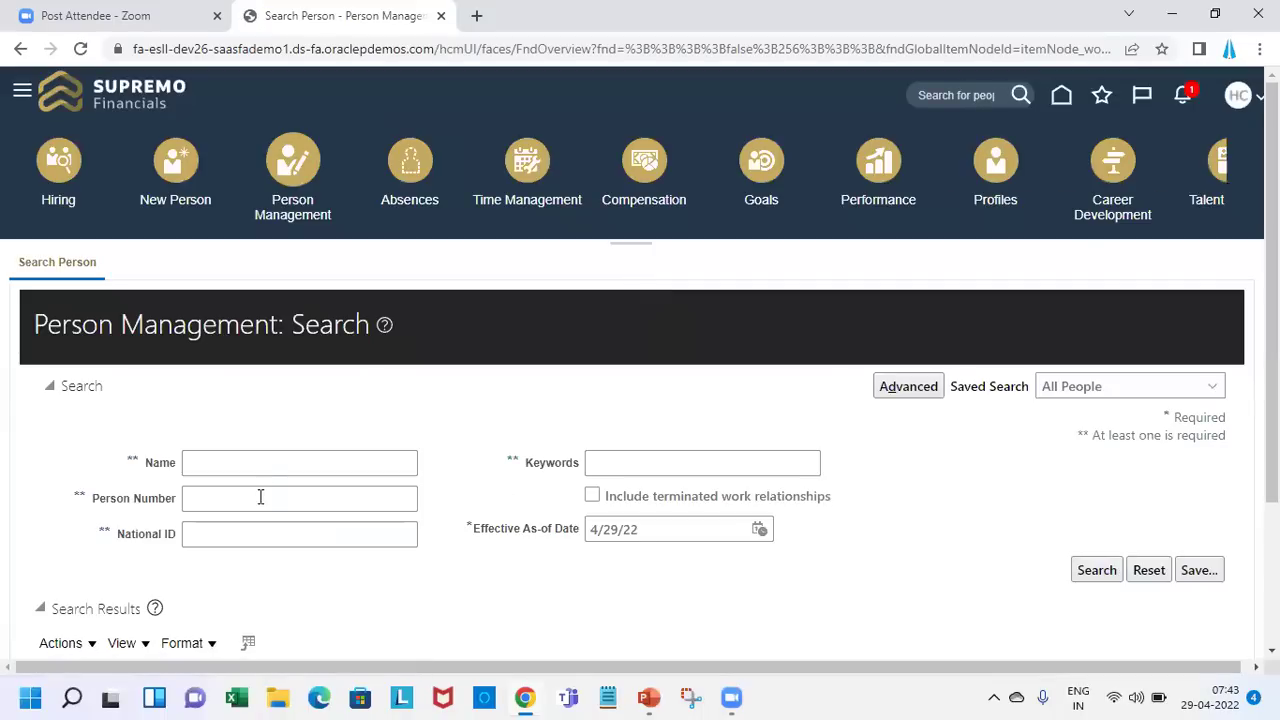
{"action": "left_click", "coordinate": [266, 493]}
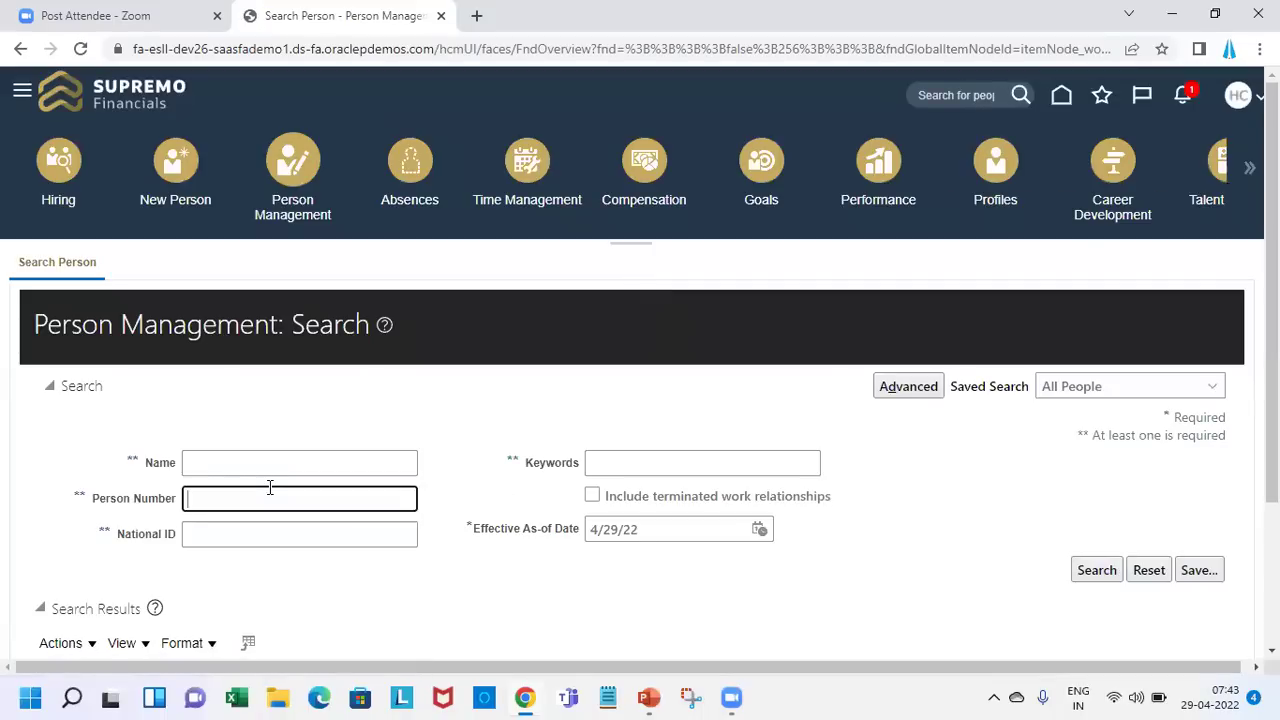
{"action": "type", "text": "22"}
{"action": "scroll", "coordinate": [269, 487], "scroll_direction": "down", "scroll_amount": 2}
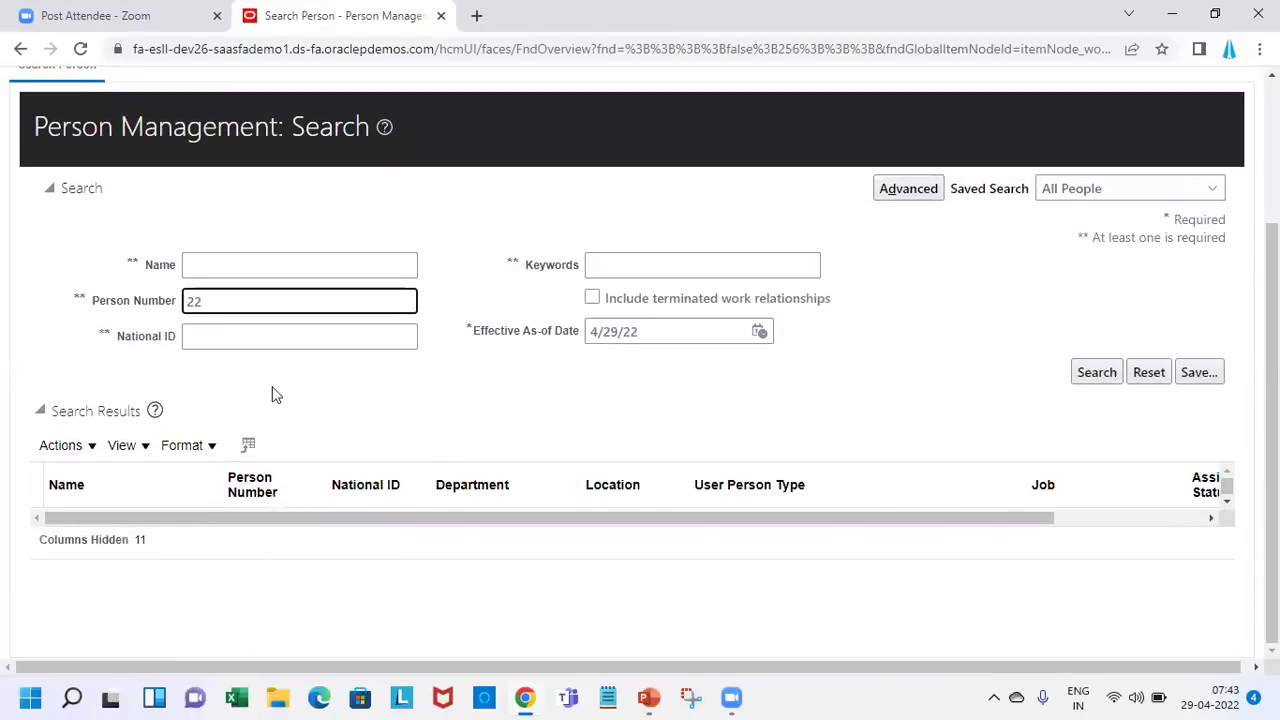
{"action": "key", "text": "BackSpace"}
{"action": "left_click", "coordinate": [155, 310]}
{"action": "key", "text": "BackSpace"}
- Search people using the employee's first name as the keyword and open the first matching employee's record
{"action": "left_click", "coordinate": [682, 267]}
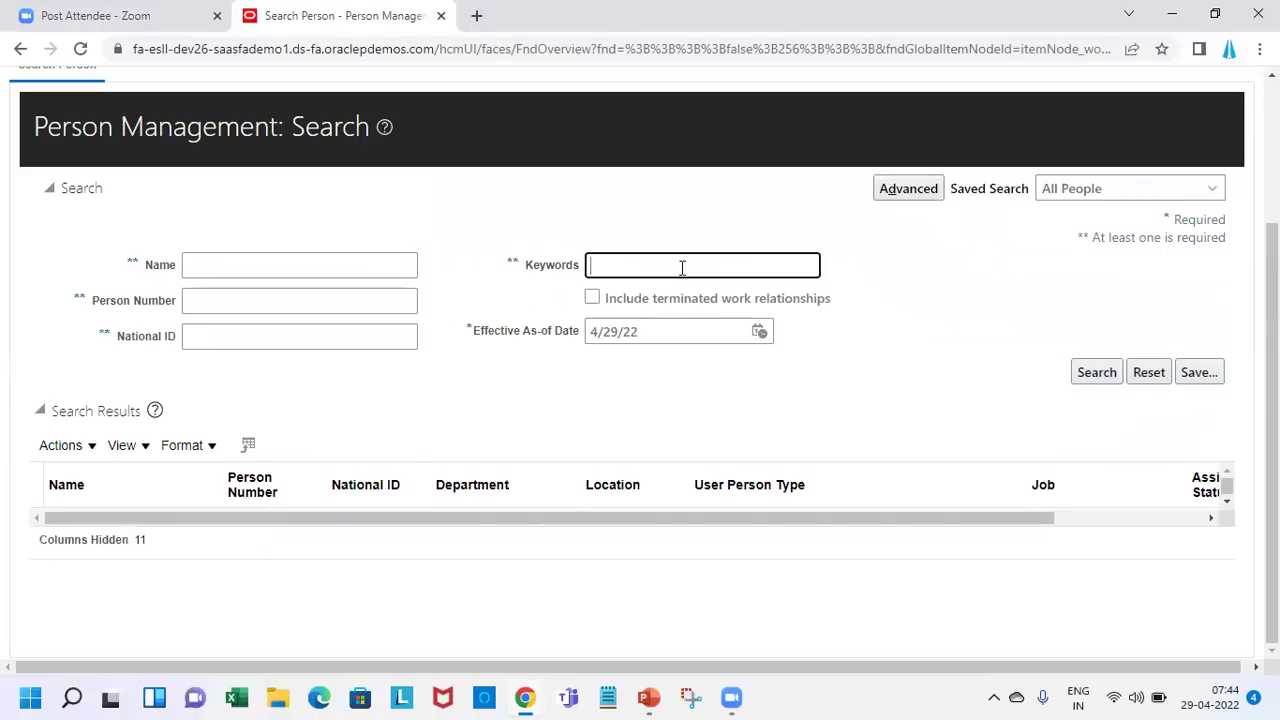
{"action": "type", "text": "John"}
{"action": "key", "text": "Return"}
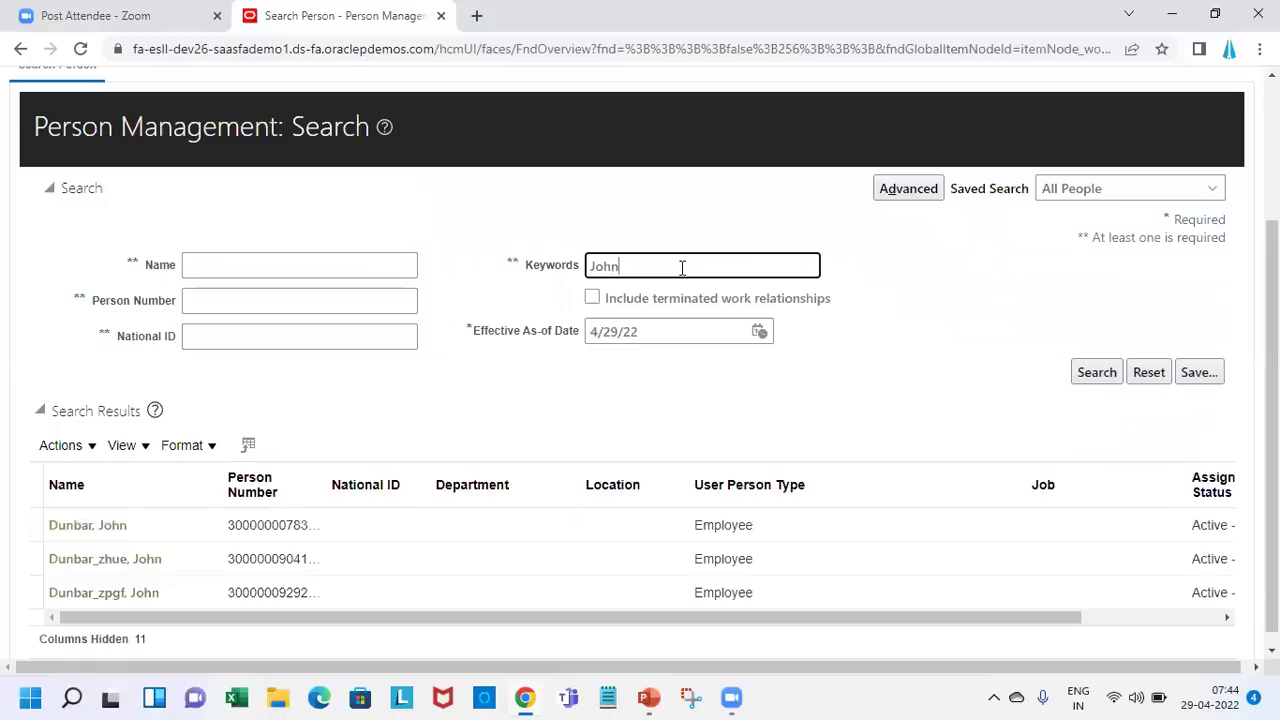
{"action": "left_click", "coordinate": [78, 532]}
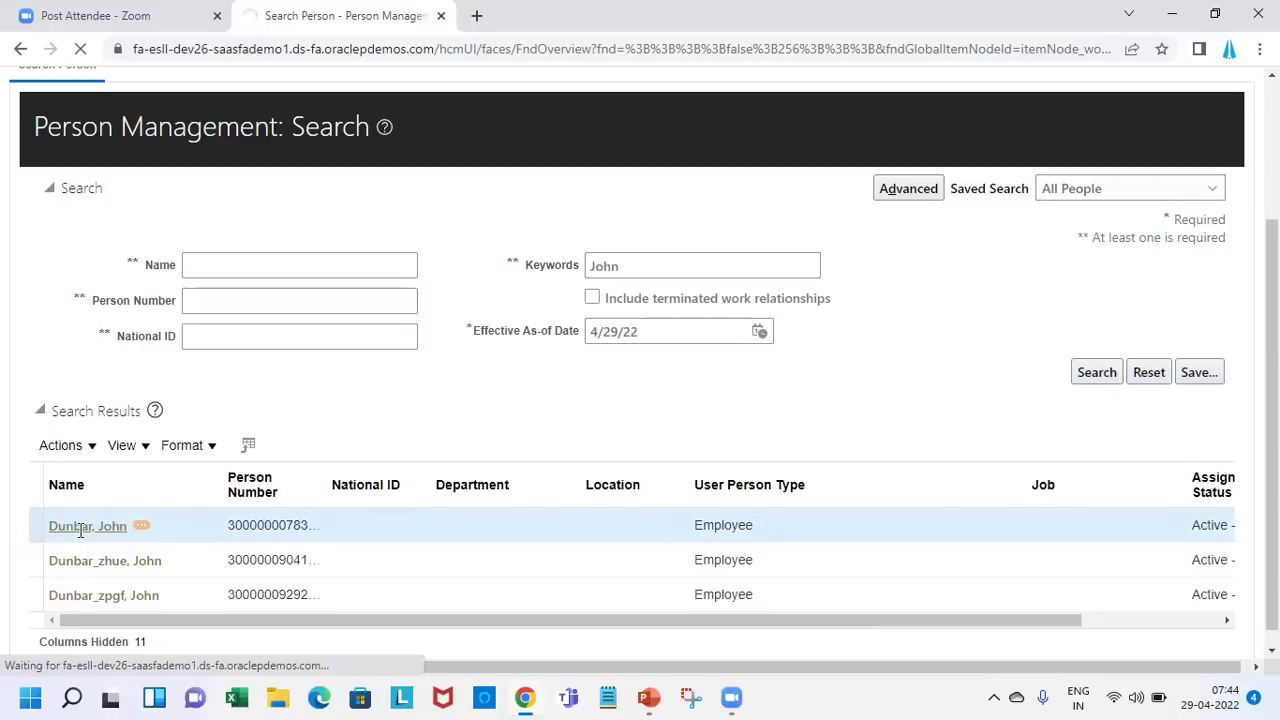
{"action": "left_click", "coordinate": [1188, 627]}
{"action": "left_click_drag", "start_coordinate": [1074, 611], "coordinate": [397, 582]}
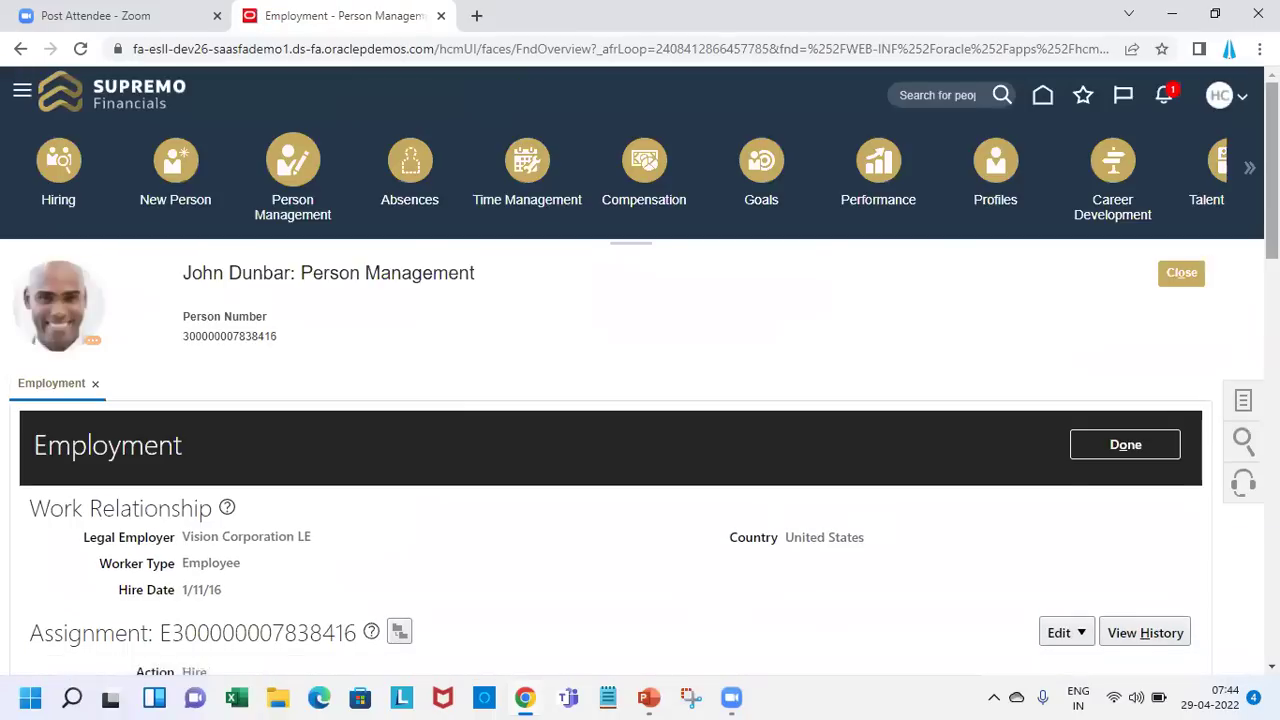
- Examine the person number, work relationship, assignment and job details on the employee's Employment page
{"action": "scroll", "coordinate": [640, 370], "scroll_direction": "down", "scroll_amount": 2}
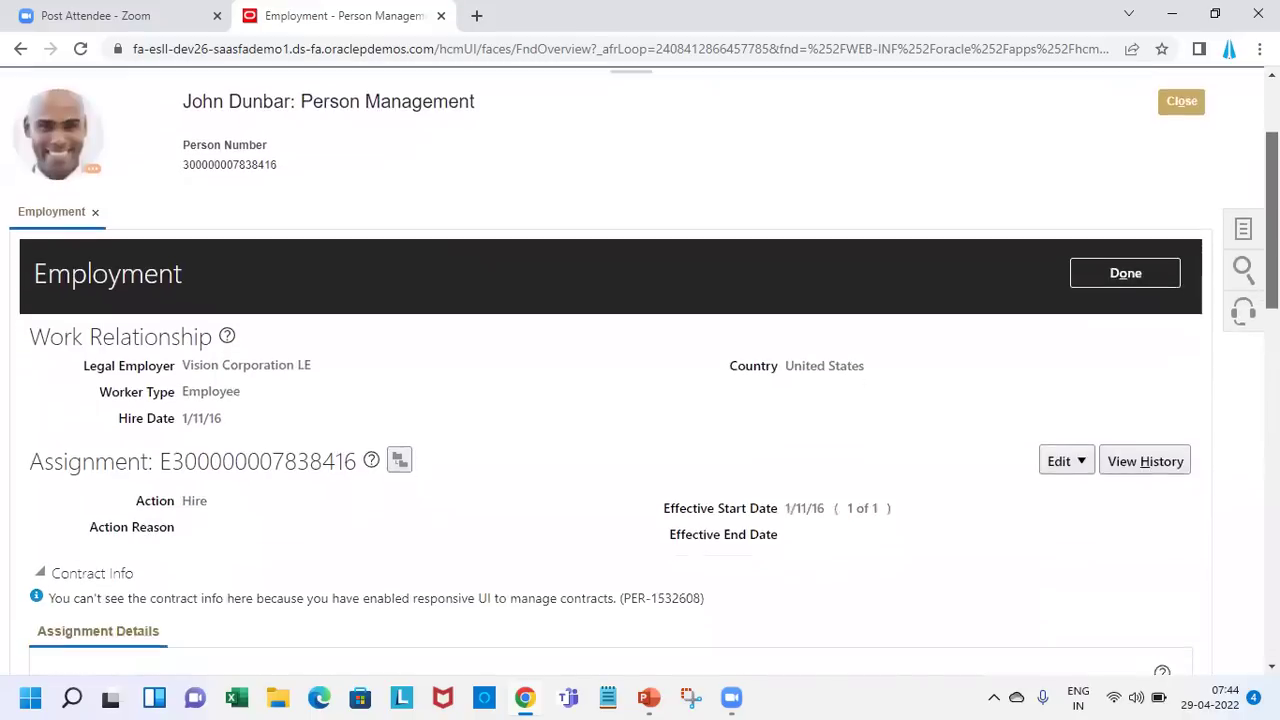
{"action": "scroll", "coordinate": [804, 208], "scroll_direction": "up", "scroll_amount": 1}
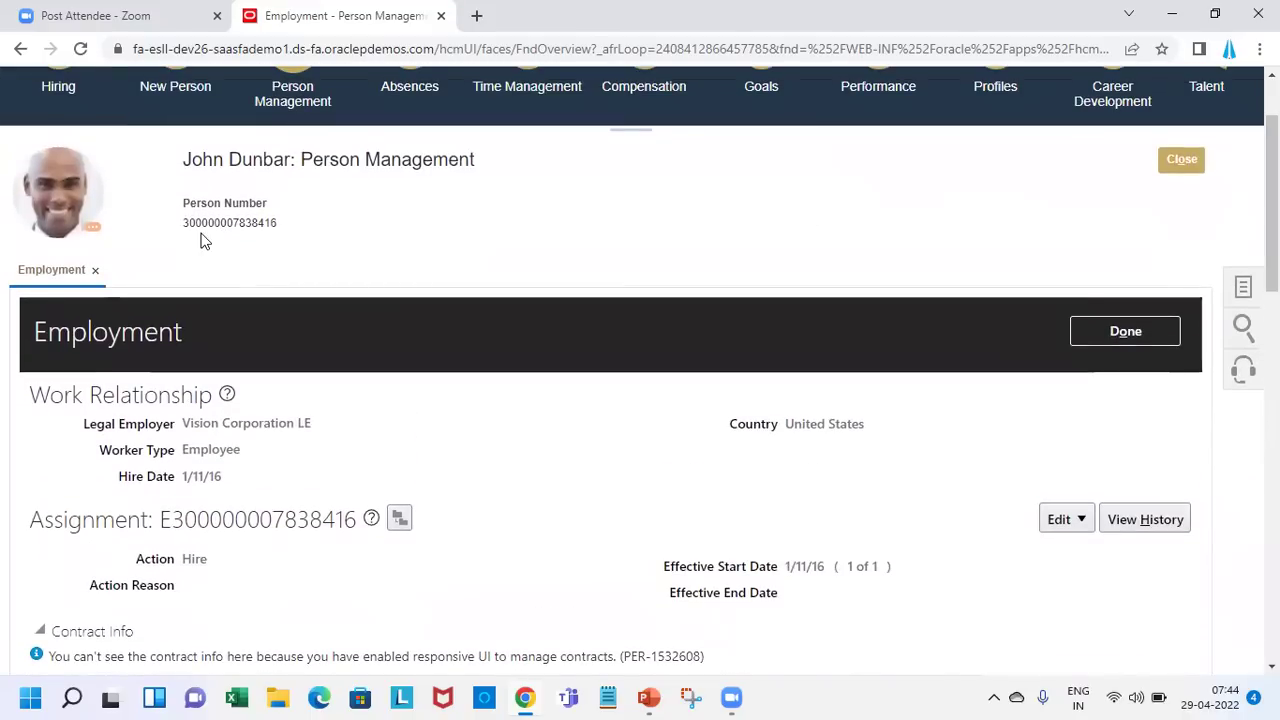
{"action": "left_click_drag", "start_coordinate": [183, 223], "coordinate": [234, 226]}
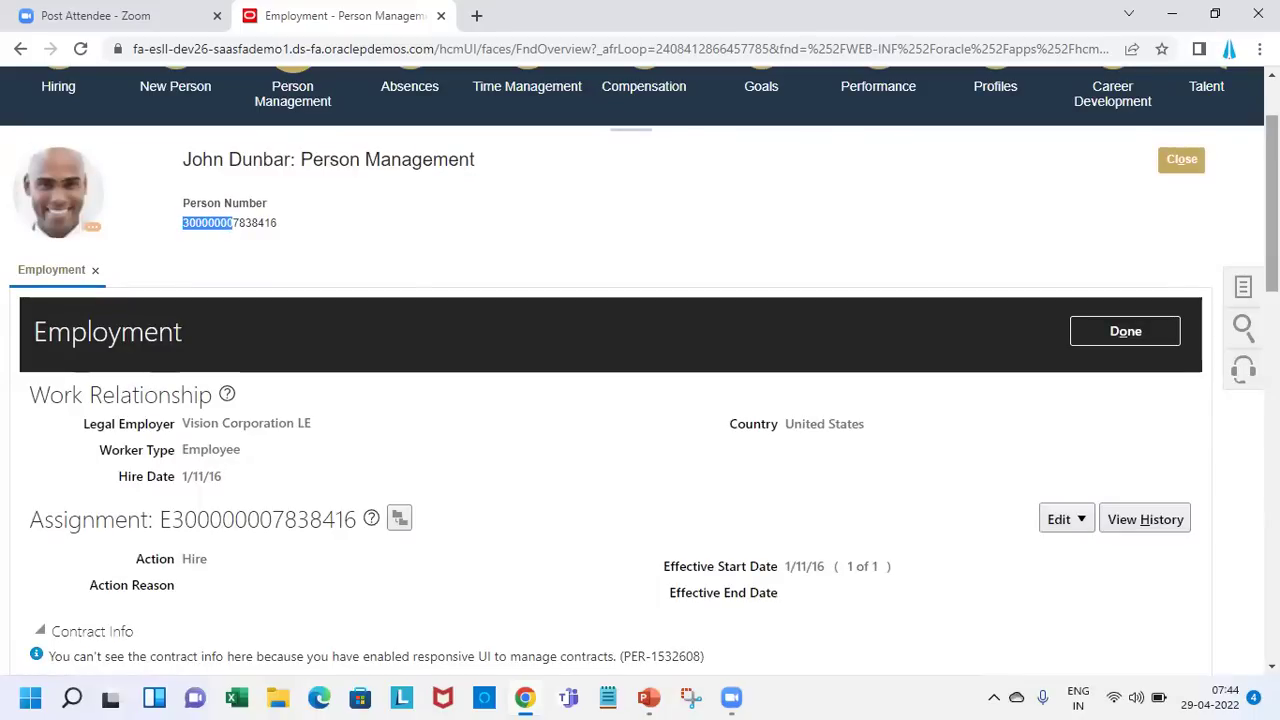
{"action": "scroll", "coordinate": [1272, 200], "scroll_direction": "down", "scroll_amount": 1}
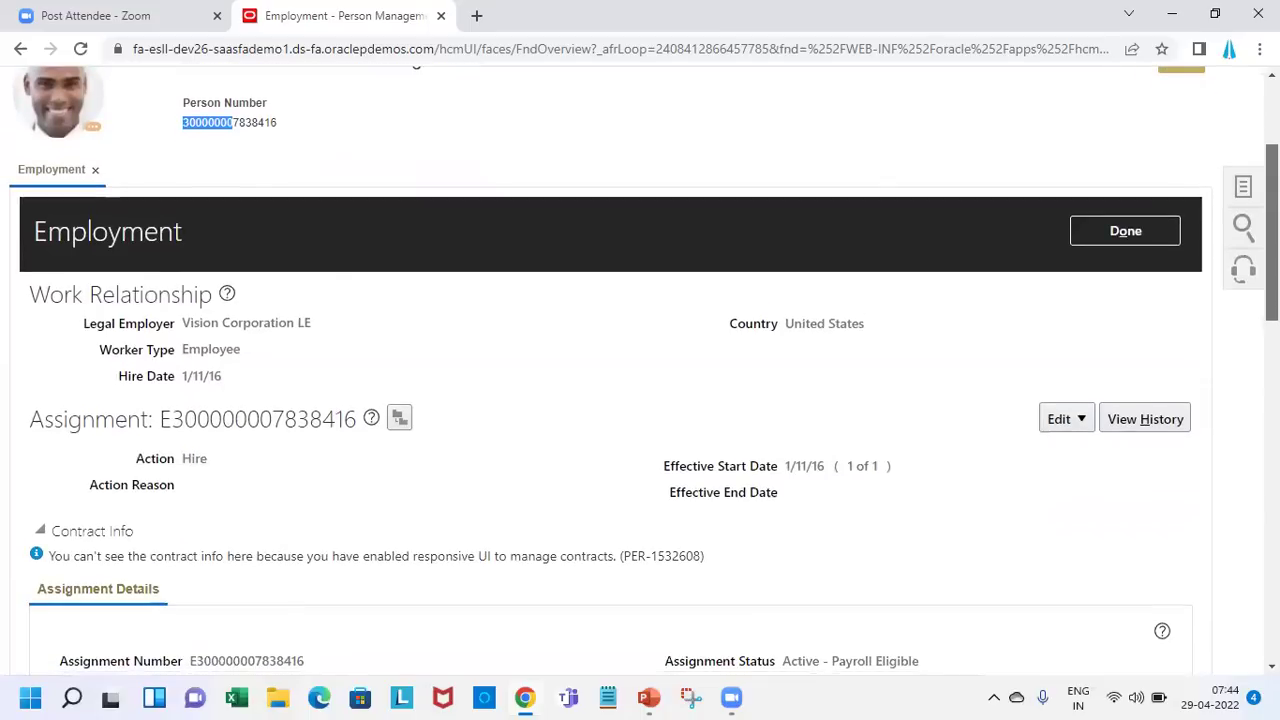
{"action": "scroll", "coordinate": [1272, 230], "scroll_direction": "down", "scroll_amount": 2}
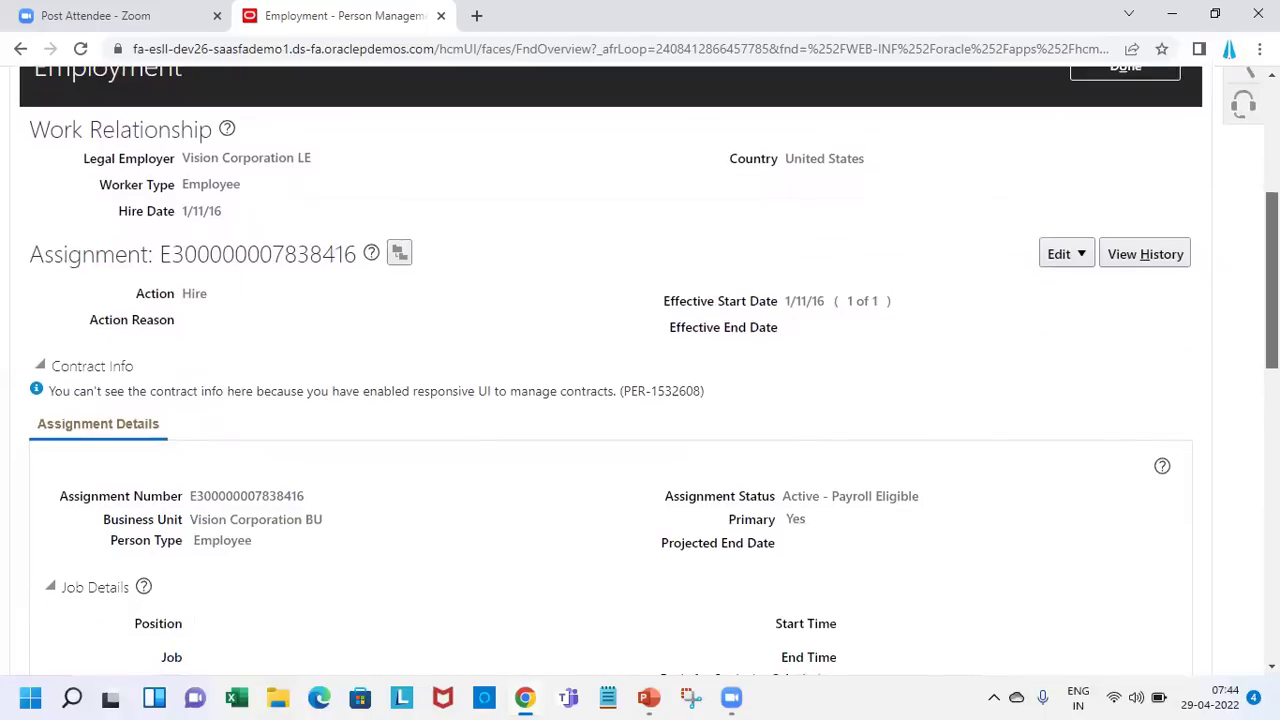
{"action": "scroll", "coordinate": [640, 370], "scroll_direction": "down", "scroll_amount": 2}
{"action": "scroll", "coordinate": [640, 370], "scroll_direction": "up", "scroll_amount": 5}
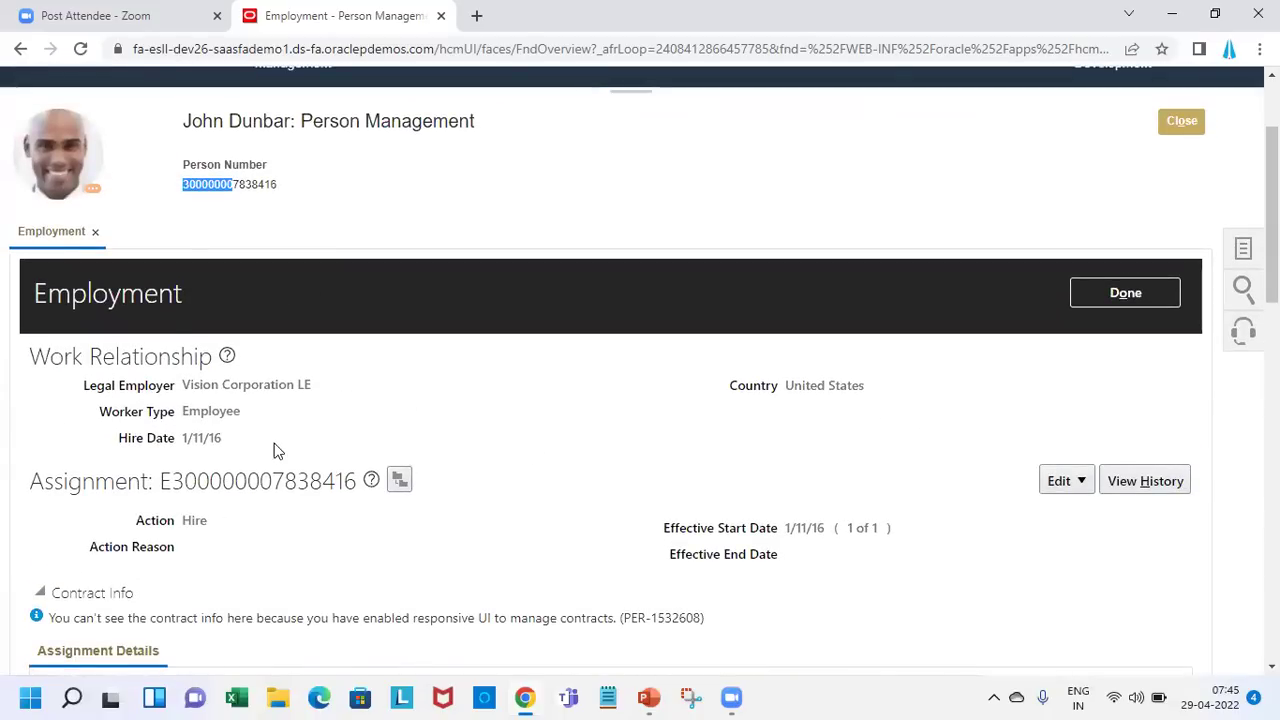
- Open the employee's Person page from the Personal and Employment tasks
{"action": "left_click", "coordinate": [1243, 248]}
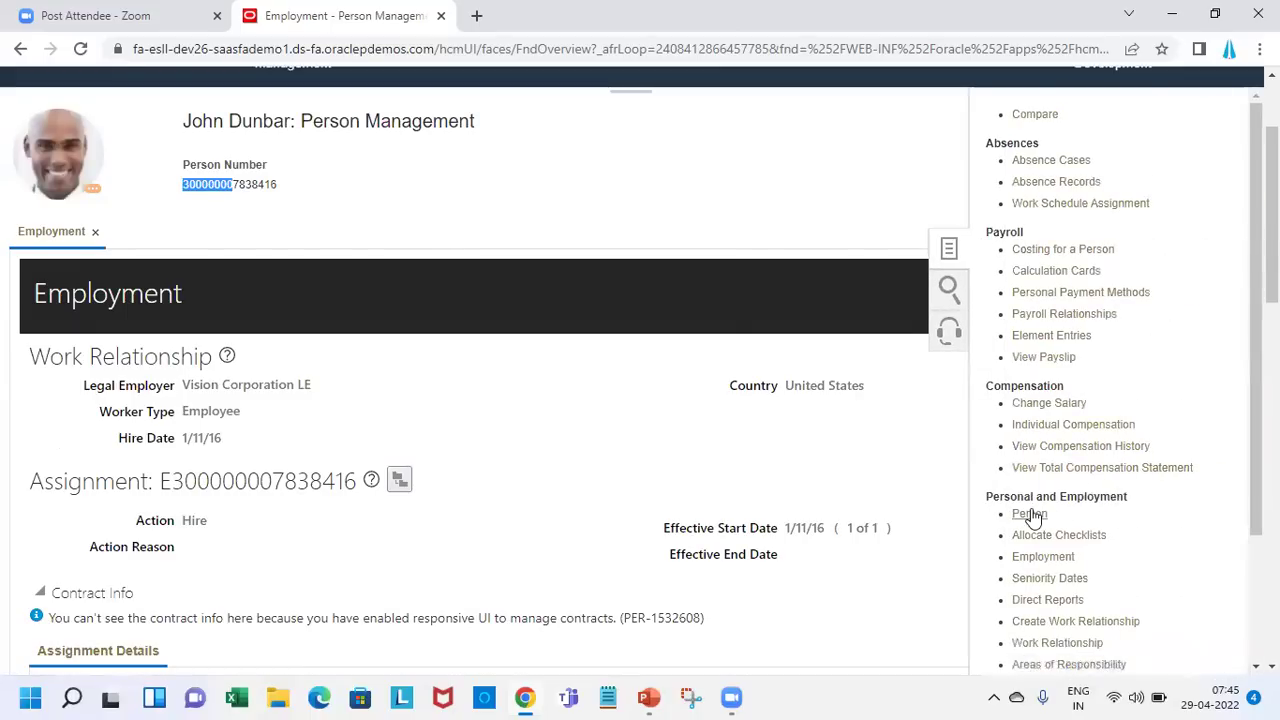
{"action": "left_click", "coordinate": [1030, 512]}
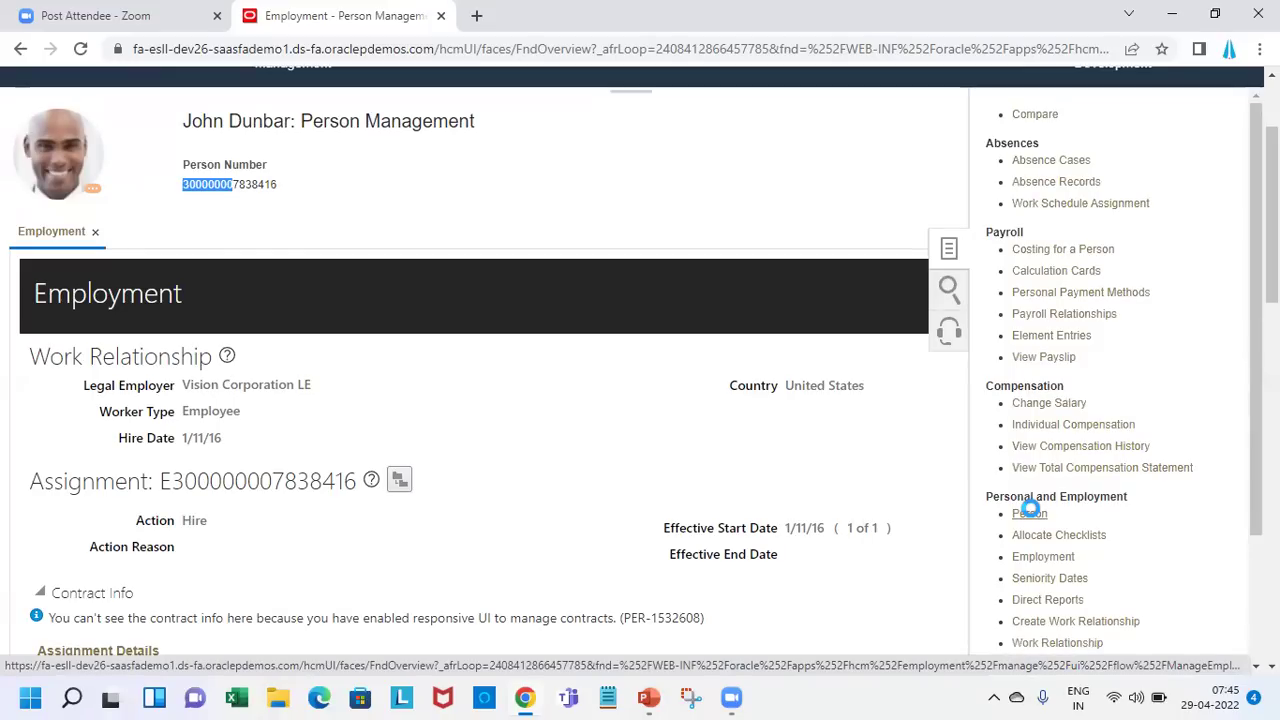
- Review the name, address, communication, biographical and legislative sections of the employee's Person Information
{"action": "scroll", "coordinate": [640, 400], "scroll_direction": "down", "scroll_amount": 4}
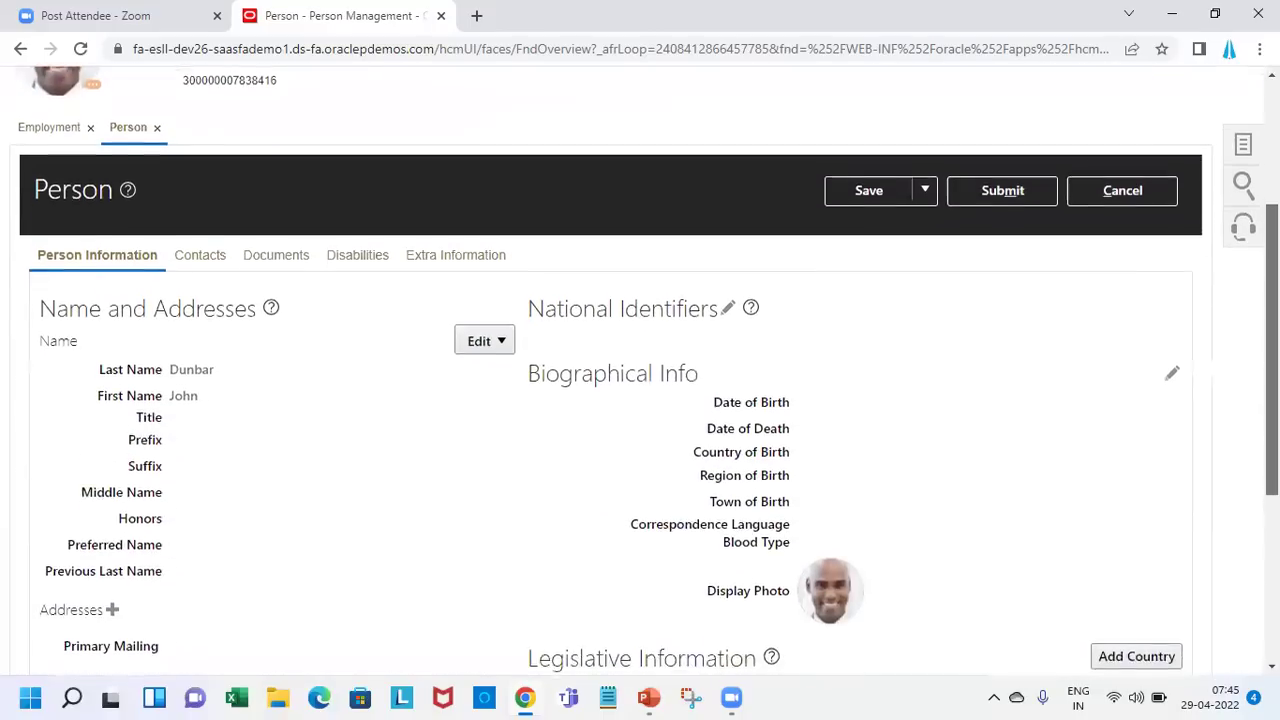
{"action": "scroll", "coordinate": [523, 199], "scroll_direction": "down", "scroll_amount": 1}
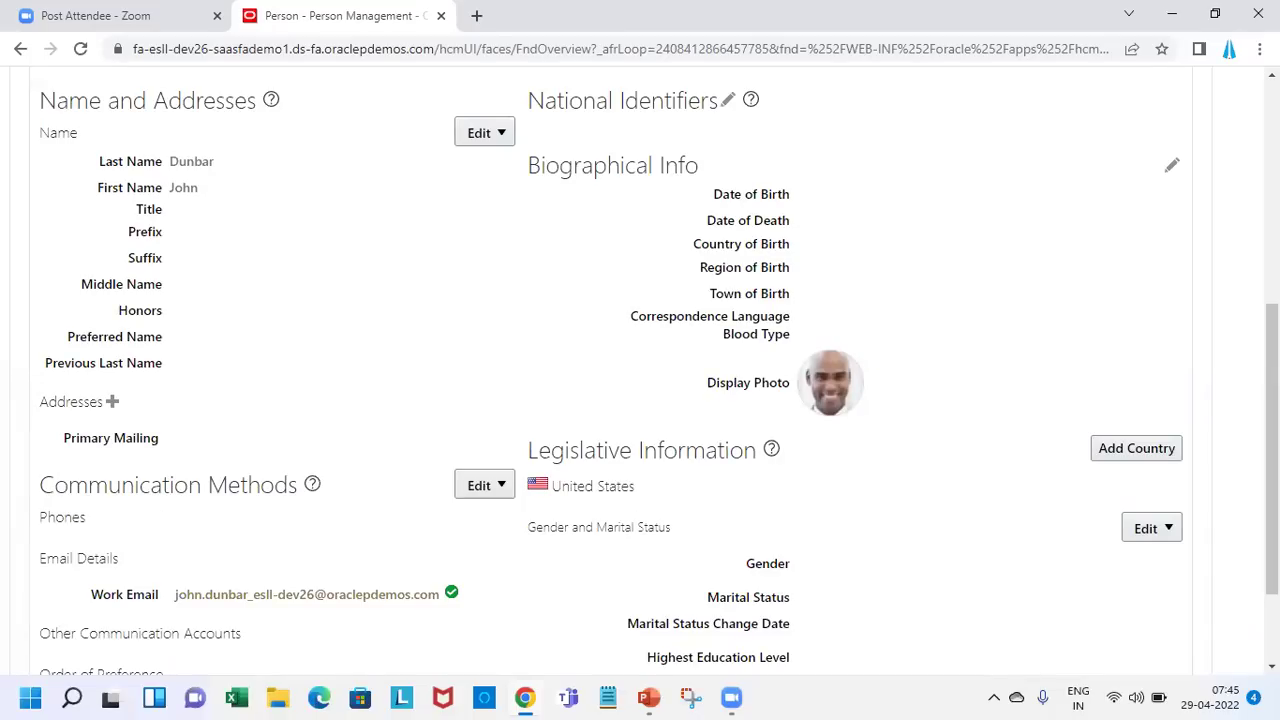
{"action": "scroll", "coordinate": [706, 230], "scroll_direction": "down", "scroll_amount": 1}
{"action": "scroll", "coordinate": [706, 230], "scroll_direction": "up", "scroll_amount": 2}
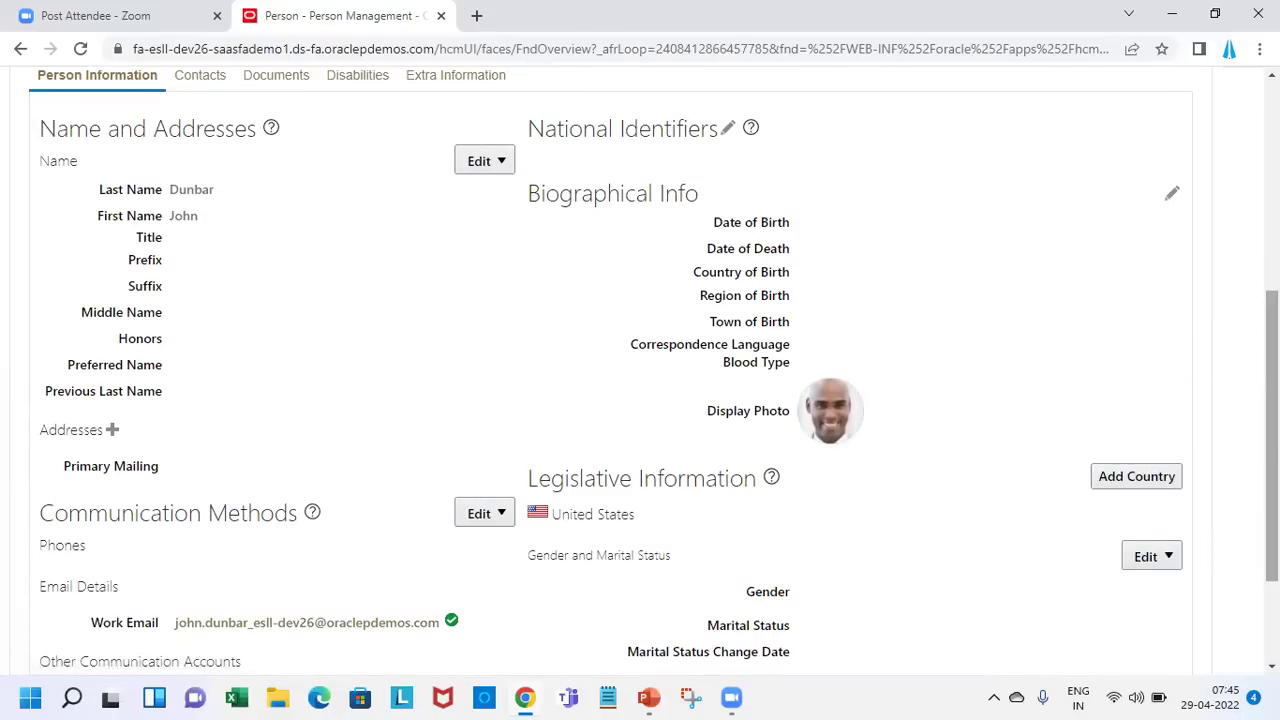
{"action": "scroll", "coordinate": [660, 360], "scroll_direction": "down", "scroll_amount": 1}
{"action": "scroll", "coordinate": [660, 368], "scroll_direction": "up", "scroll_amount": 2}
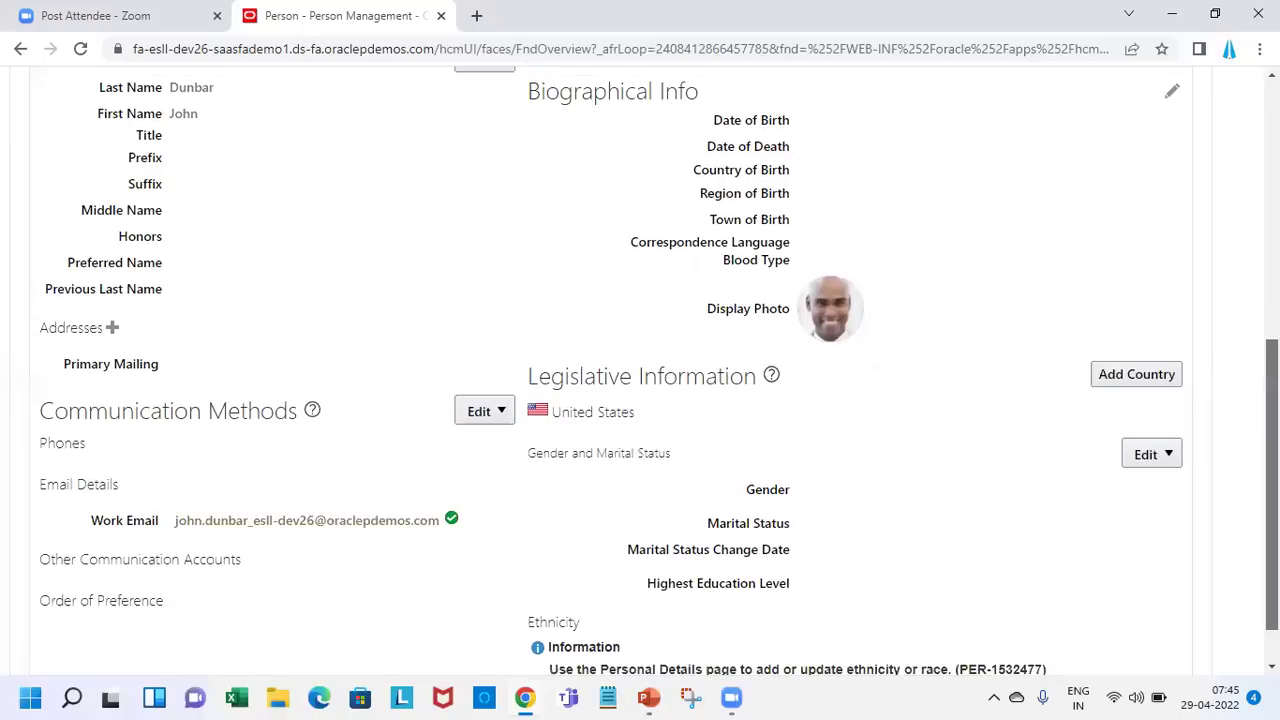
{"action": "scroll", "coordinate": [660, 368], "scroll_direction": "up", "scroll_amount": 2}
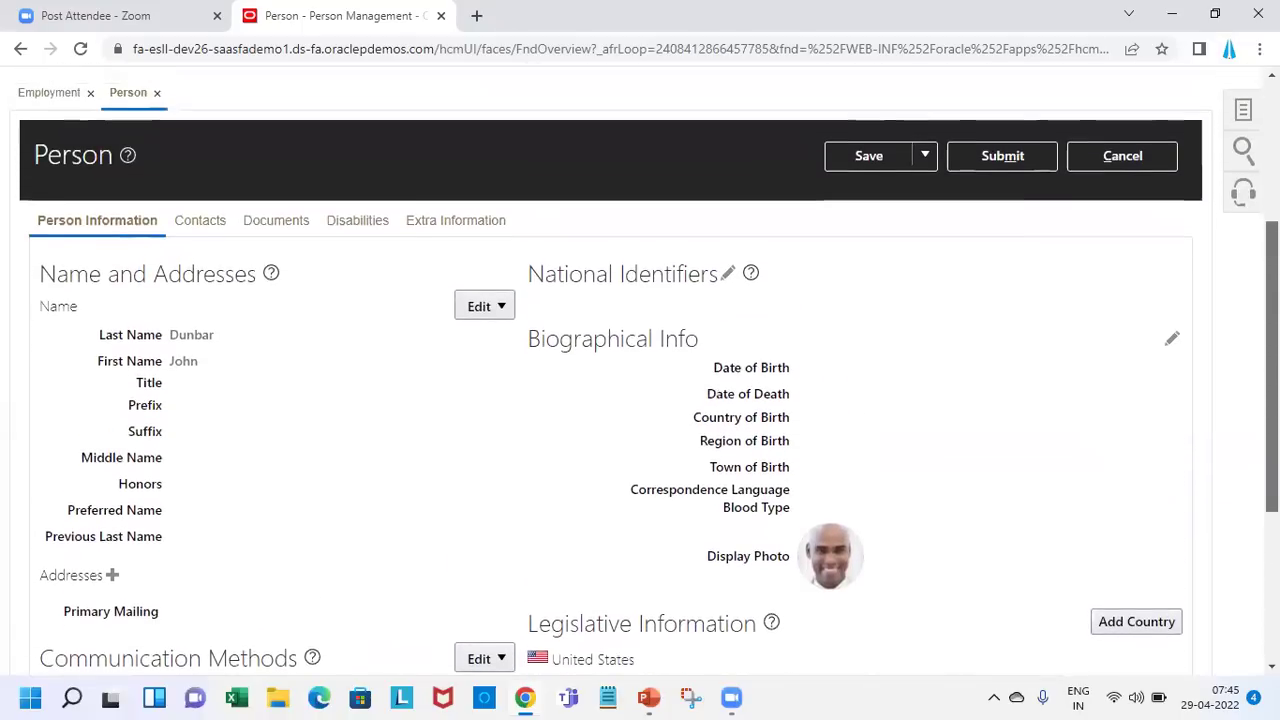
{"action": "scroll", "coordinate": [640, 371], "scroll_direction": "up", "scroll_amount": 1}
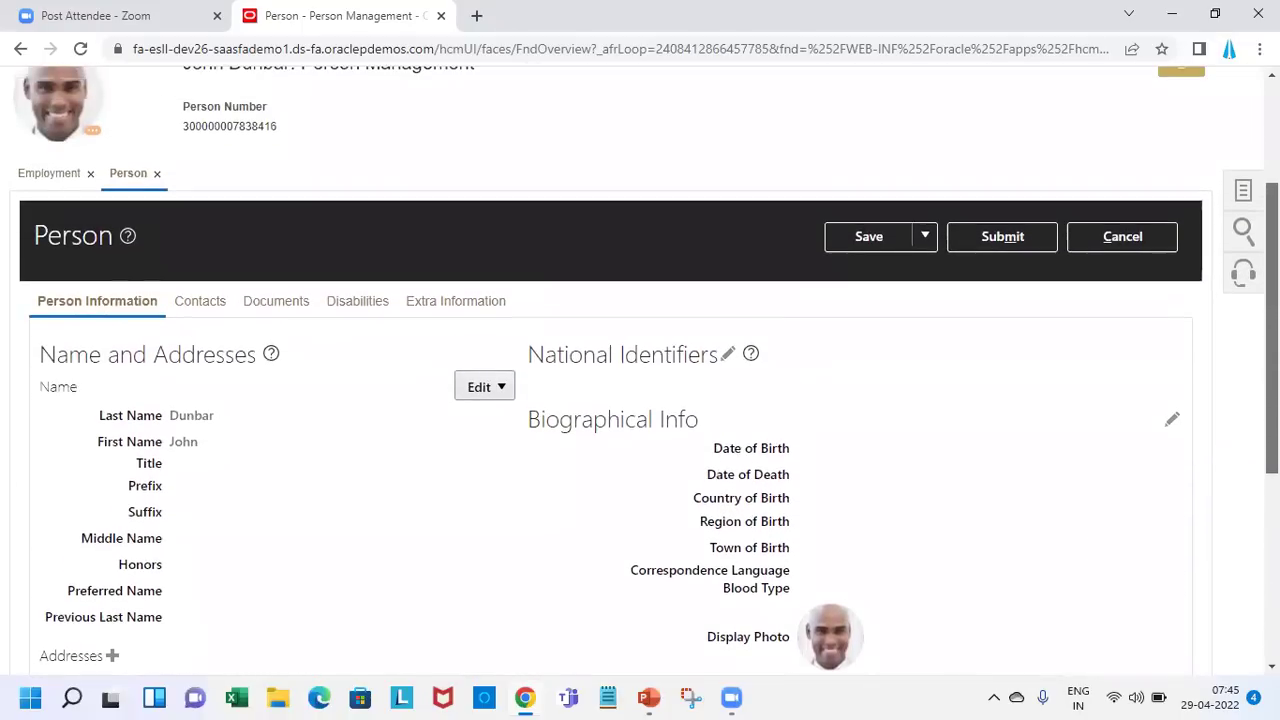
{"action": "scroll", "coordinate": [640, 370], "scroll_direction": "up", "scroll_amount": 2}
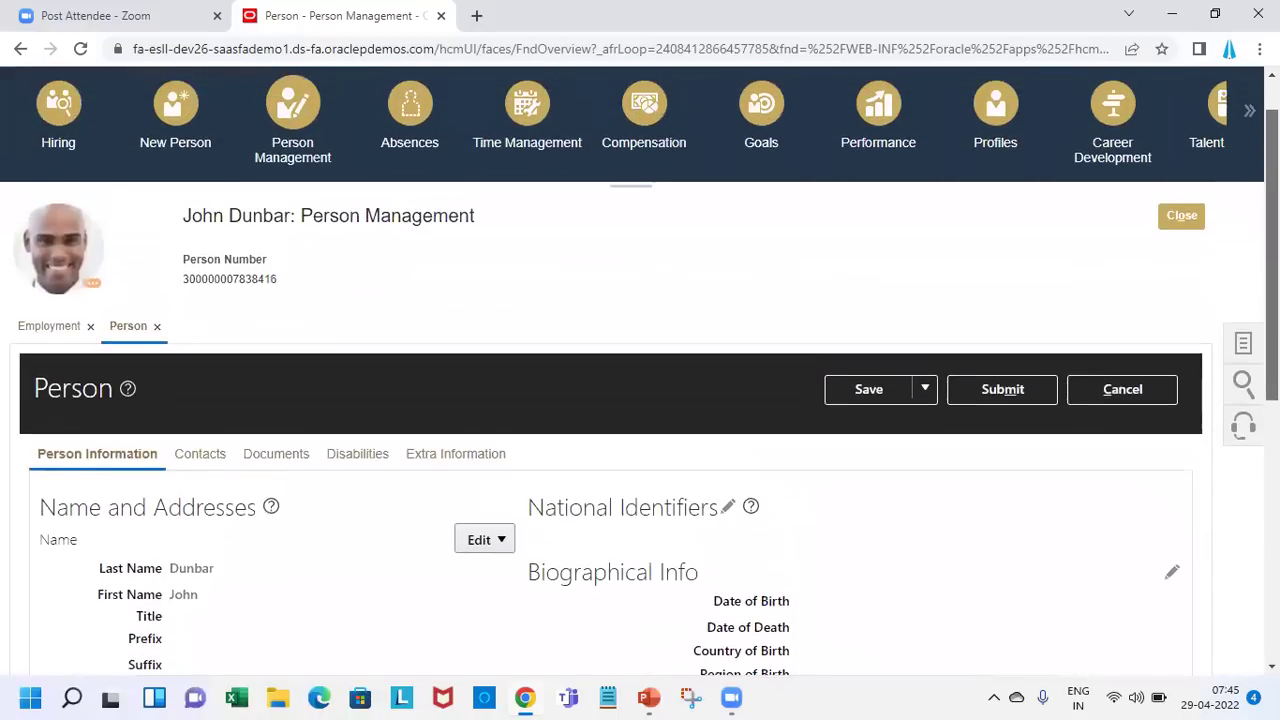
{"action": "scroll", "coordinate": [640, 370], "scroll_direction": "up", "scroll_amount": 1}
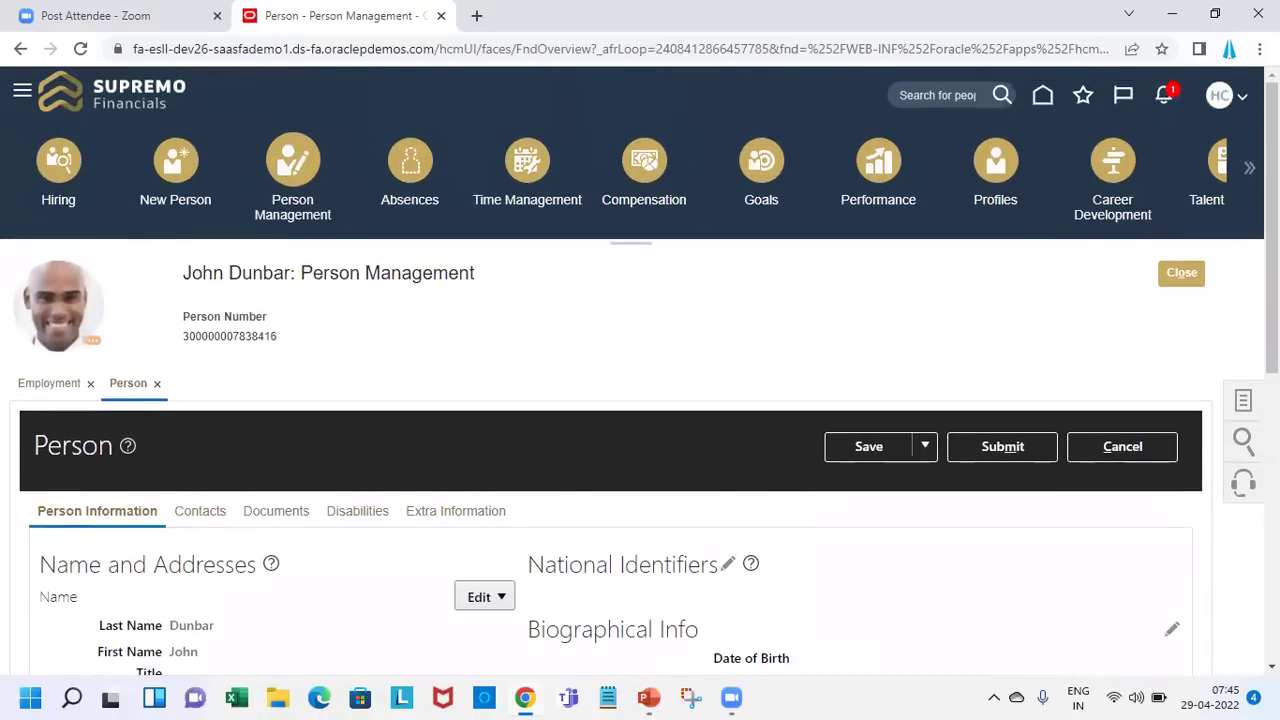
- Try to highlight the flexfields on the employee's Person page
{"action": "left_click", "coordinate": [1238, 98]}
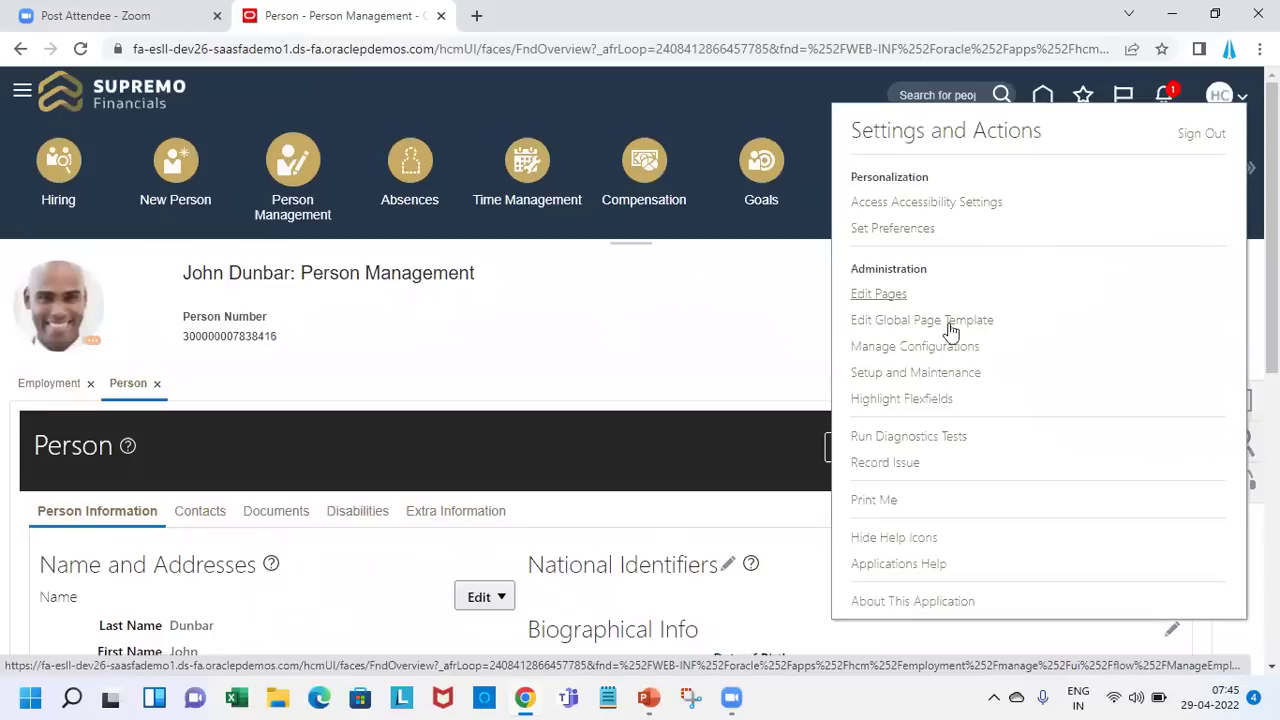
{"action": "left_click", "coordinate": [886, 408]}
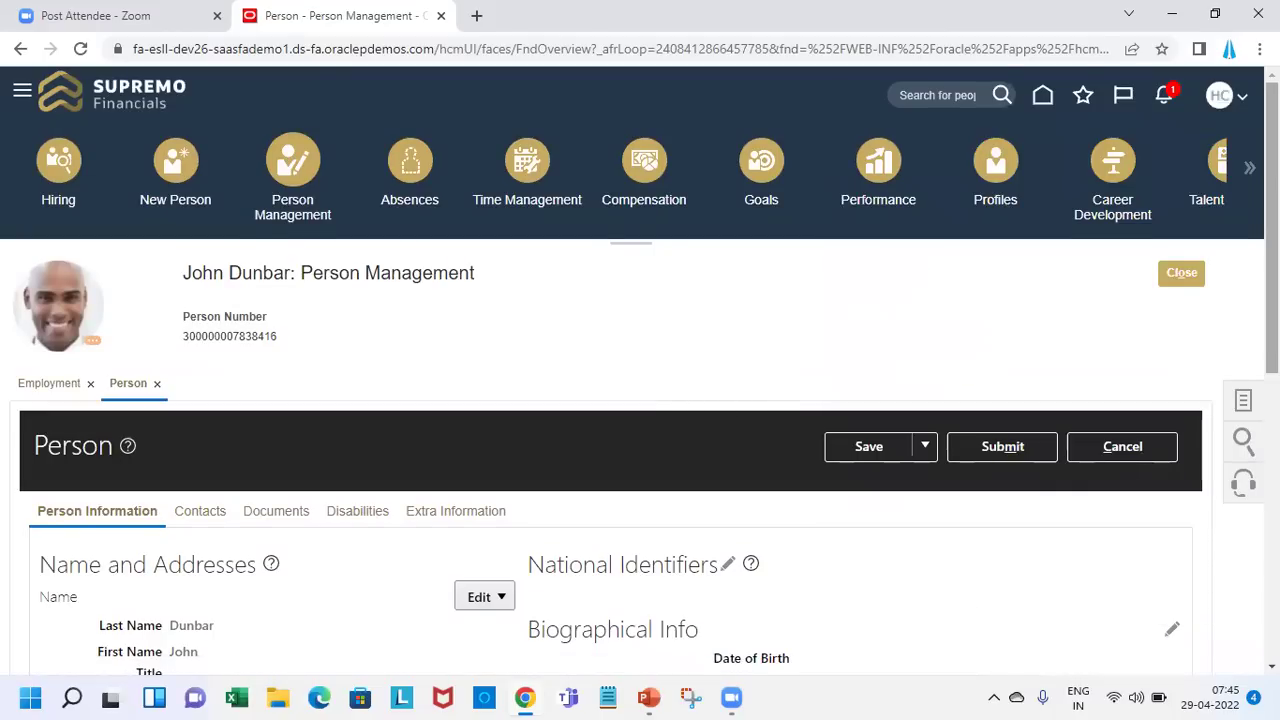
- Inspect the fields available for editing Biographical Info and close the form without making changes
{"action": "scroll", "coordinate": [640, 400], "scroll_direction": "down", "scroll_amount": 3}
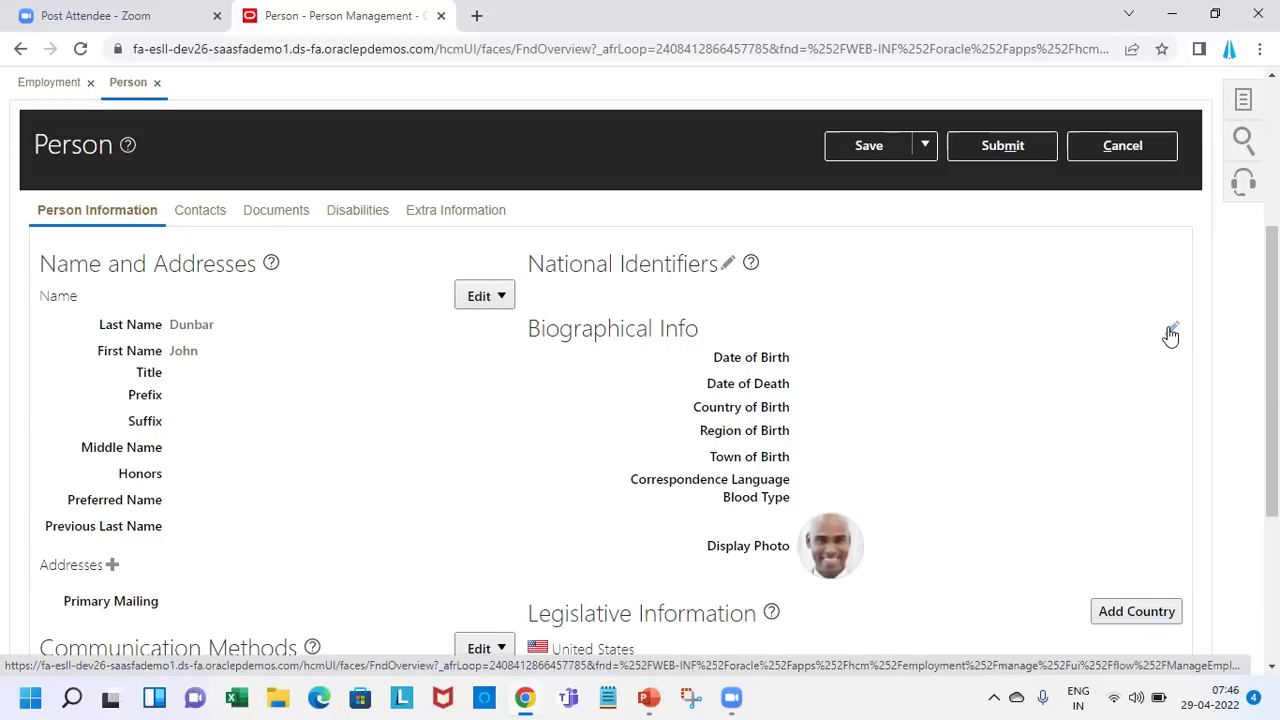
{"action": "left_click", "coordinate": [1171, 333]}
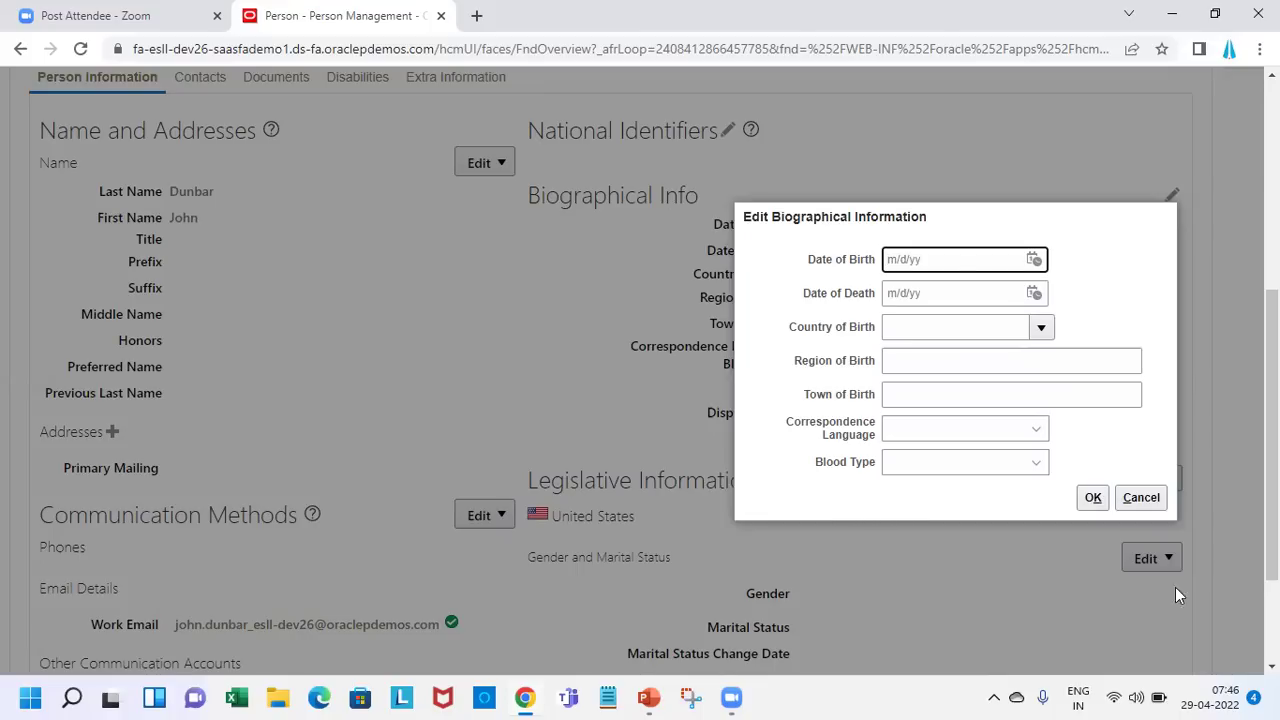
{"action": "left_click", "coordinate": [1140, 497]}
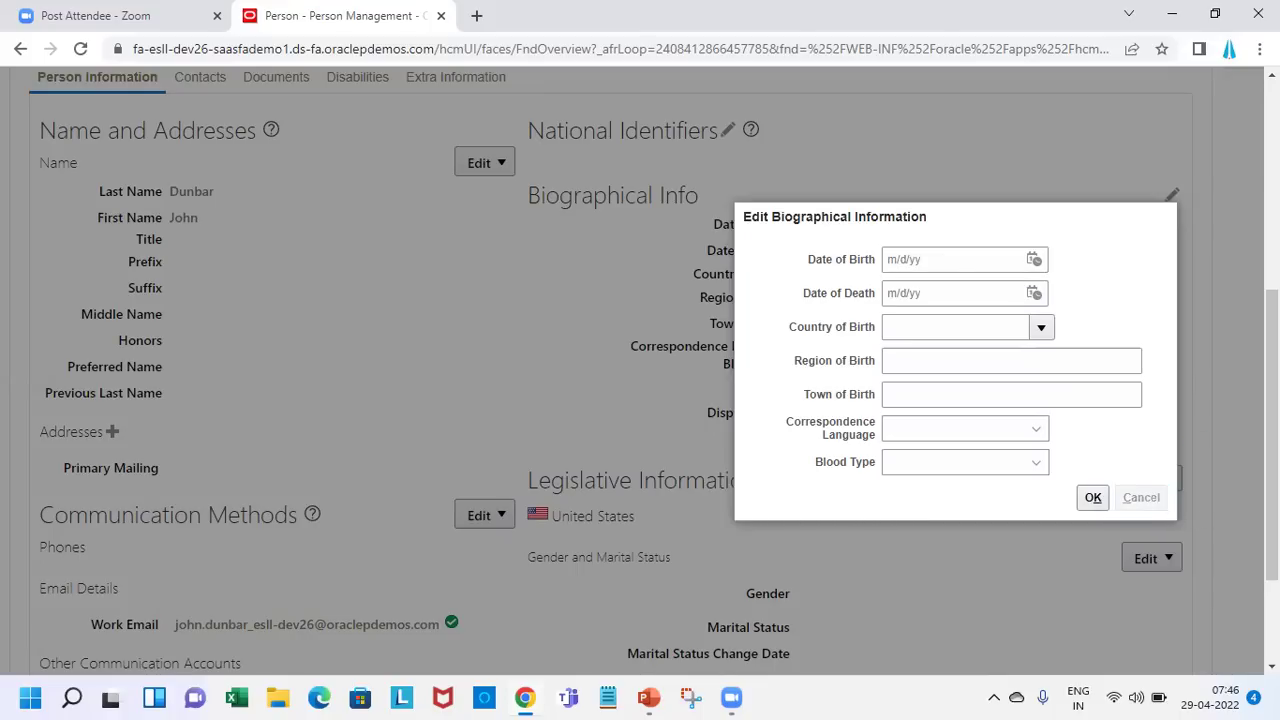
{"action": "scroll", "coordinate": [1227, 216], "scroll_direction": "up", "scroll_amount": 5}
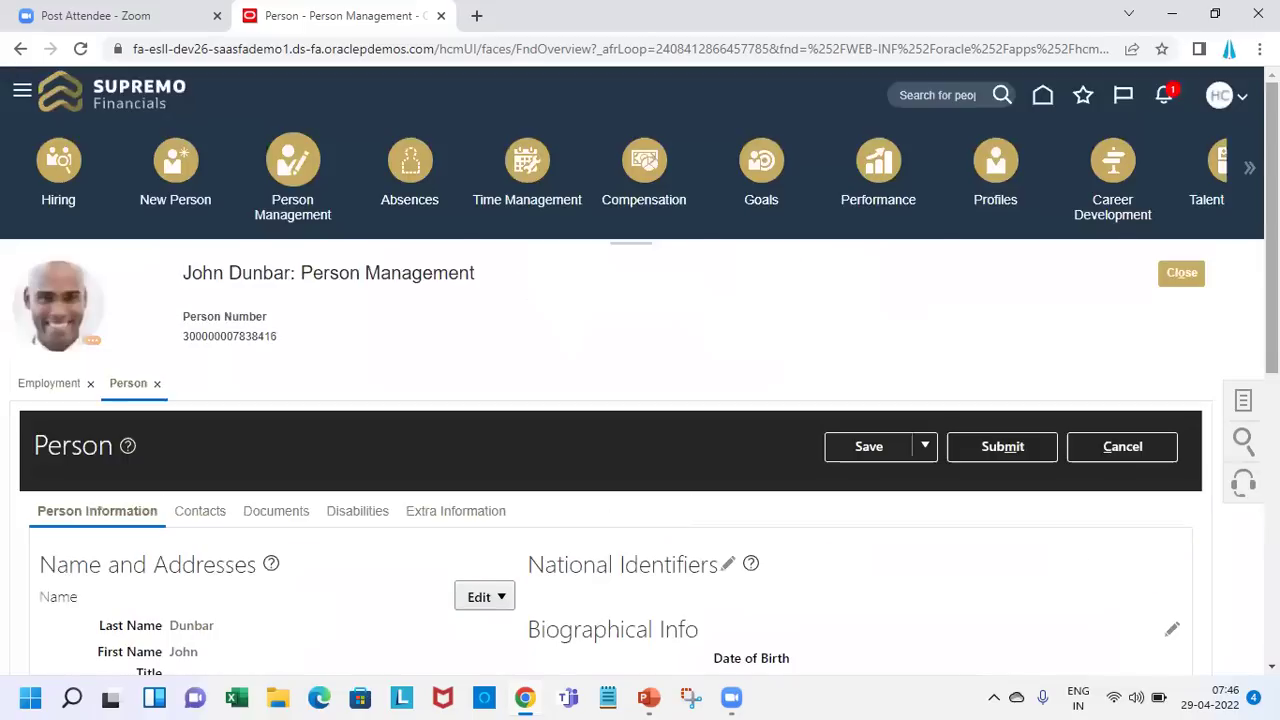
- Apply Highlight Flexfields to the Person page again
{"action": "left_click", "coordinate": [1240, 100]}
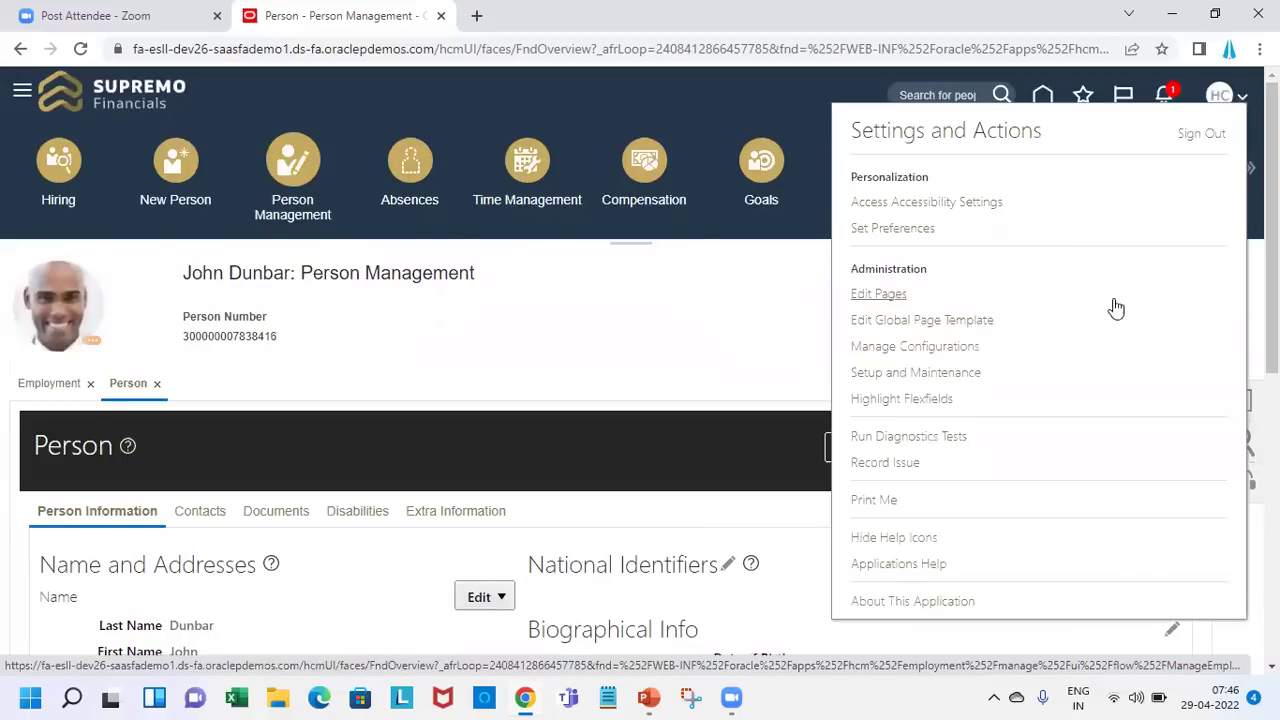
{"action": "left_click", "coordinate": [882, 400]}
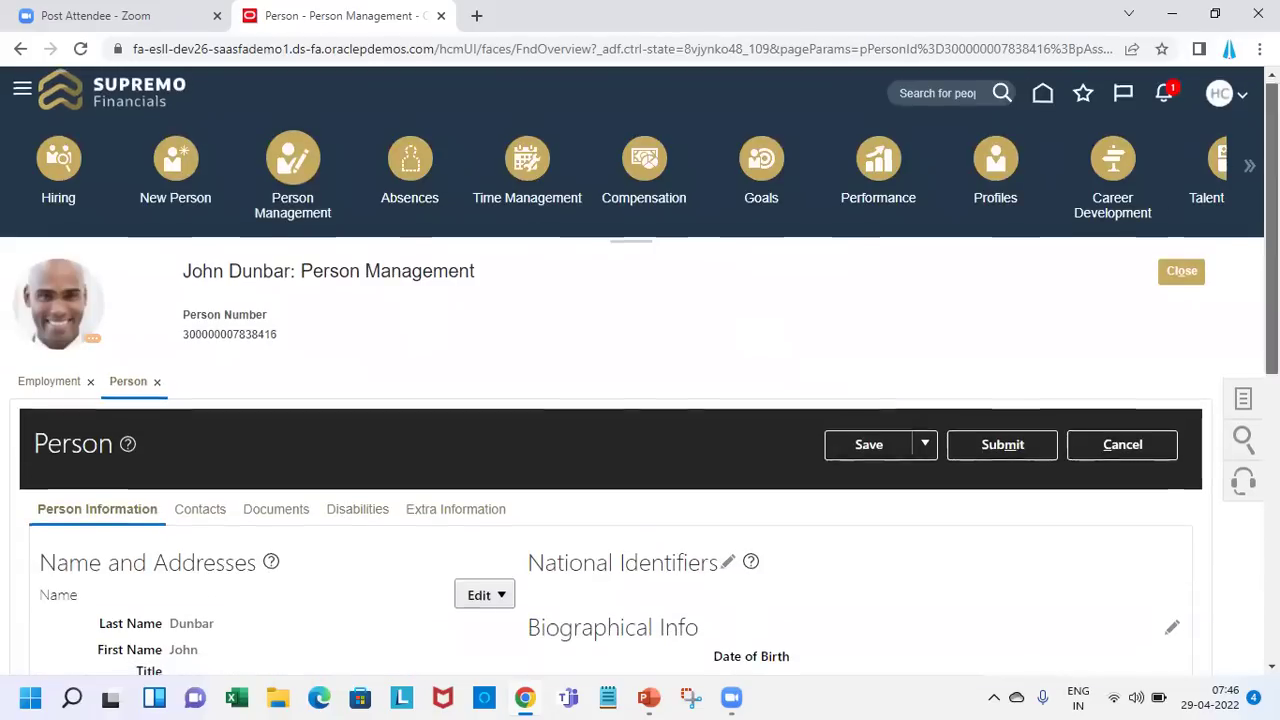
- Open Biographical Info for editing and launch the configuration of its Descriptive Flexfield
{"action": "scroll", "coordinate": [640, 370], "scroll_direction": "down", "scroll_amount": 6}
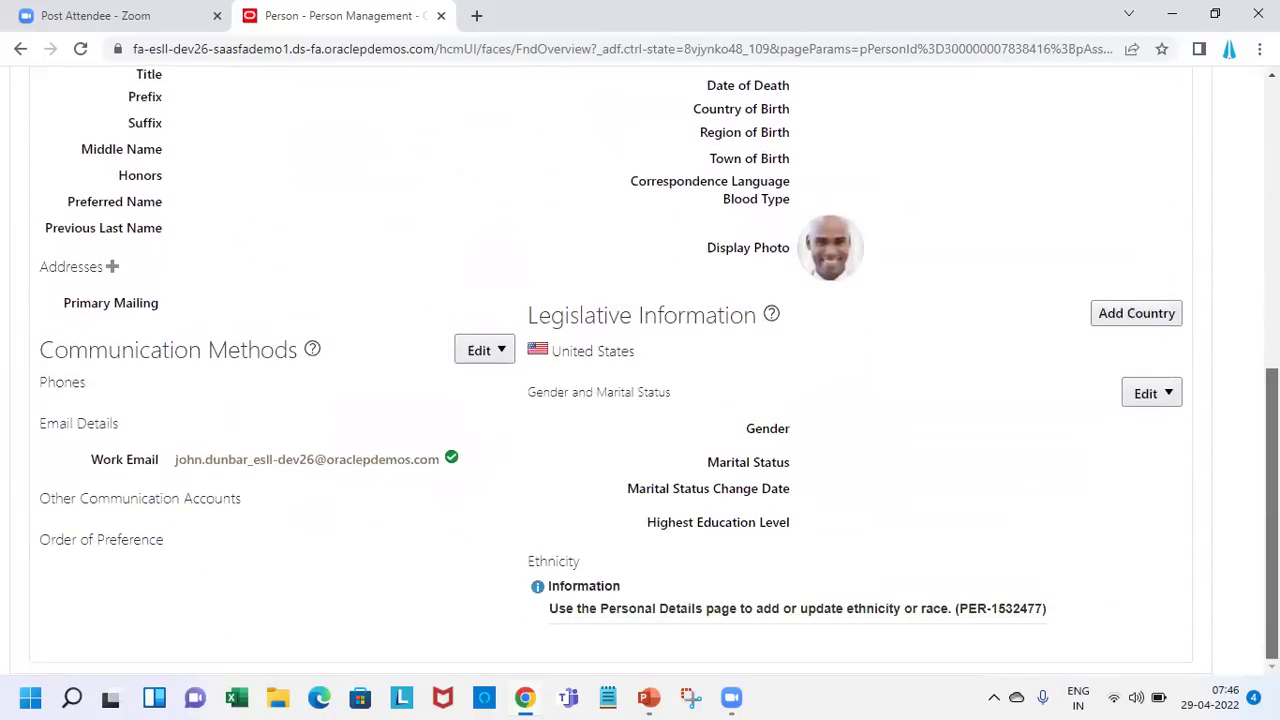
{"action": "scroll", "coordinate": [1172, 238], "scroll_direction": "up", "scroll_amount": 2}
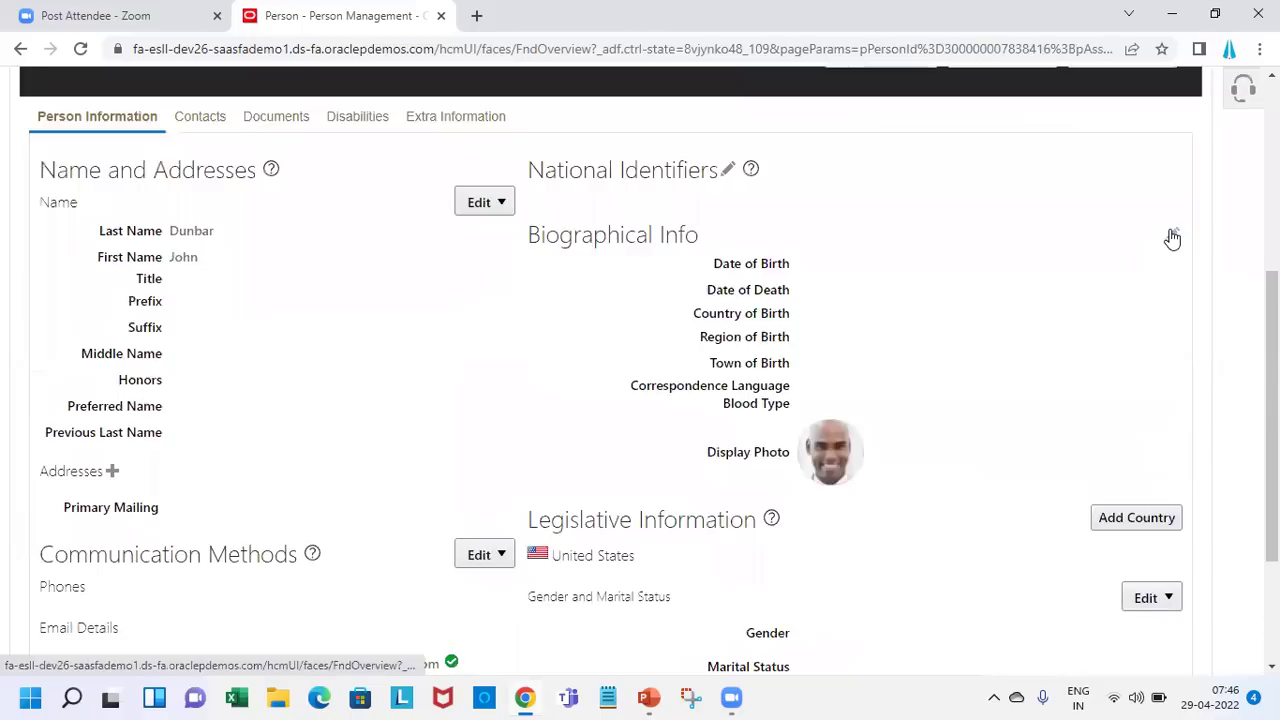
{"action": "left_click", "coordinate": [1172, 238]}
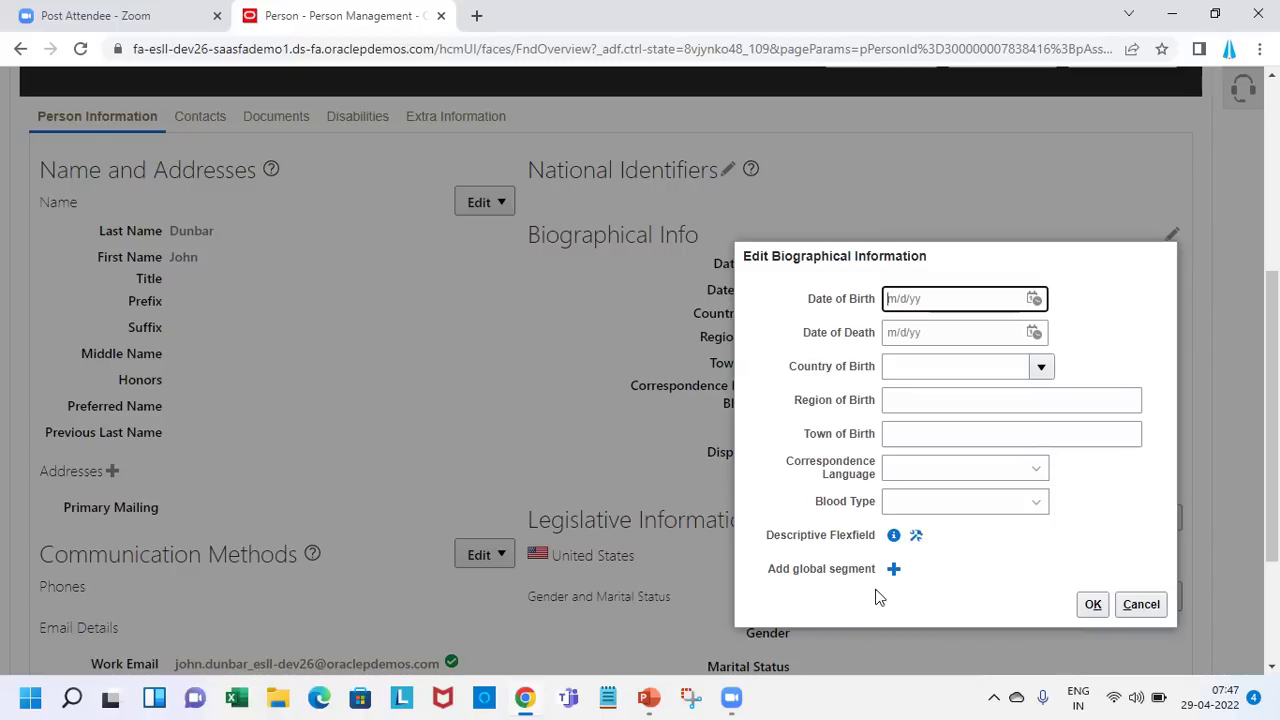
{"action": "left_click", "coordinate": [916, 538]}
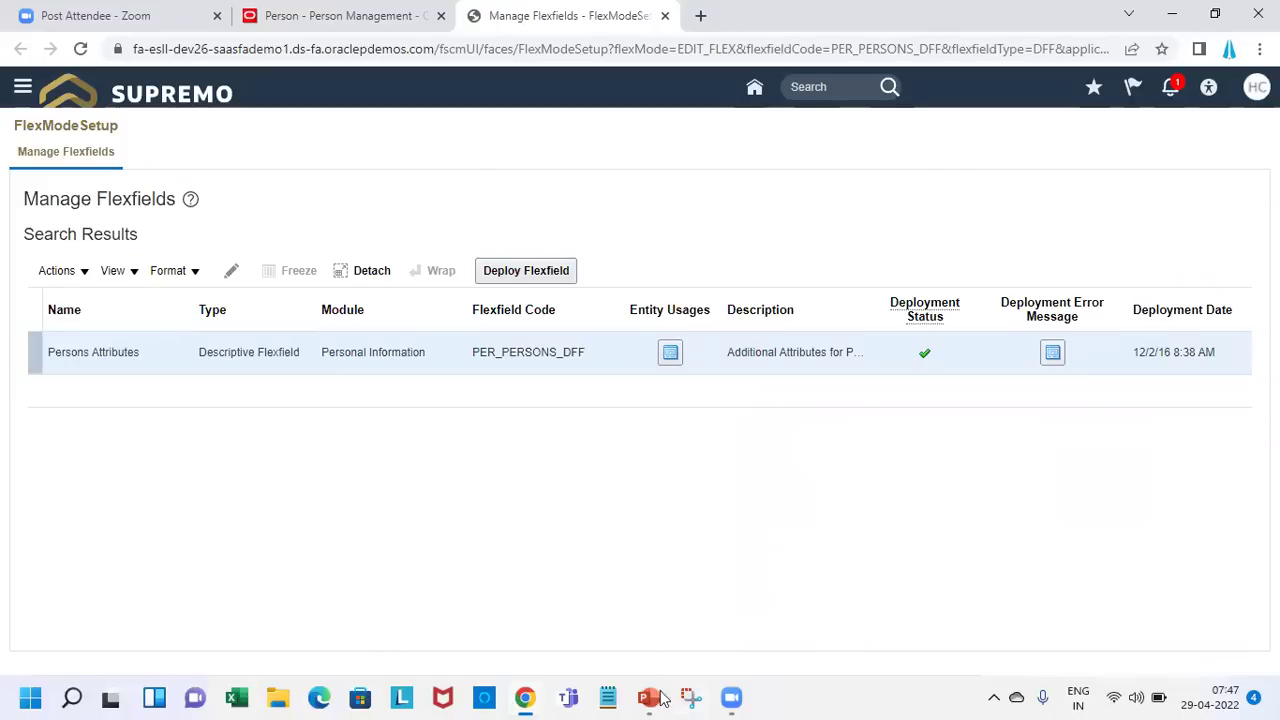
- Switch to the PowerPoint slide show, review the DFF Creation Flow and Descriptive Flexfields (DFF) slides, and return to the browser
{"action": "mouse_move", "coordinate": [655, 697]}
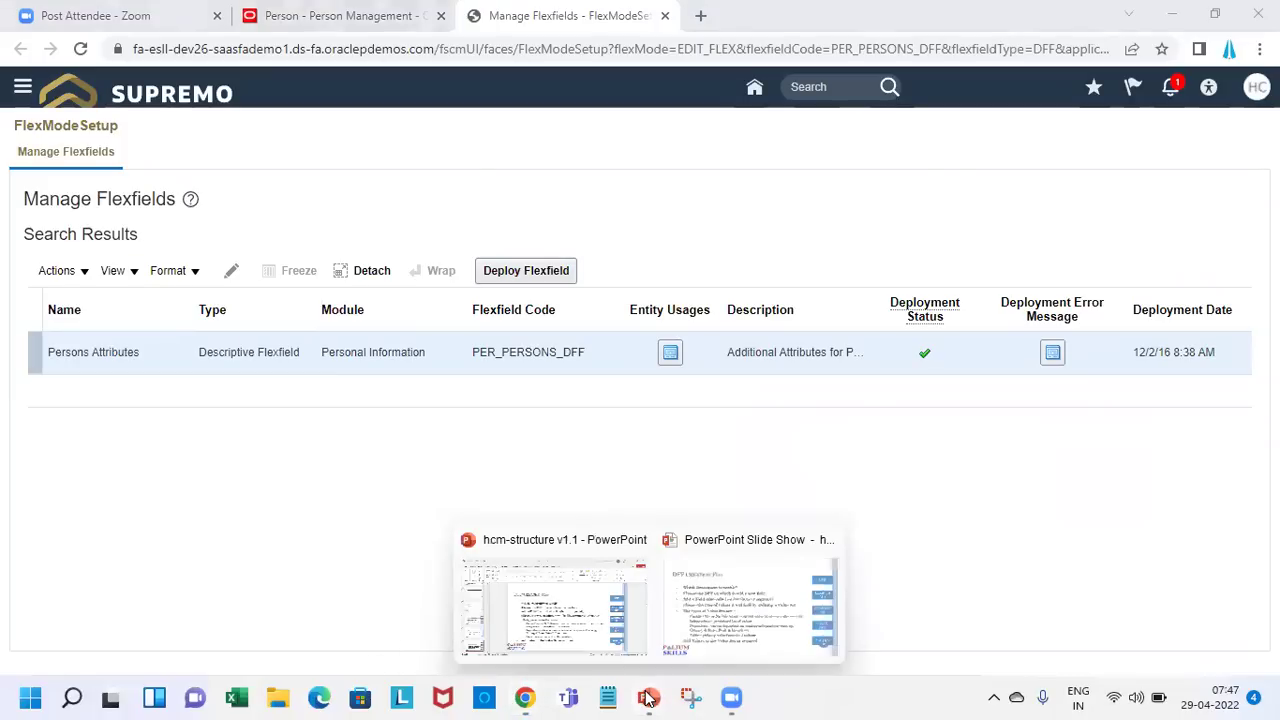
{"action": "left_click", "coordinate": [727, 609]}
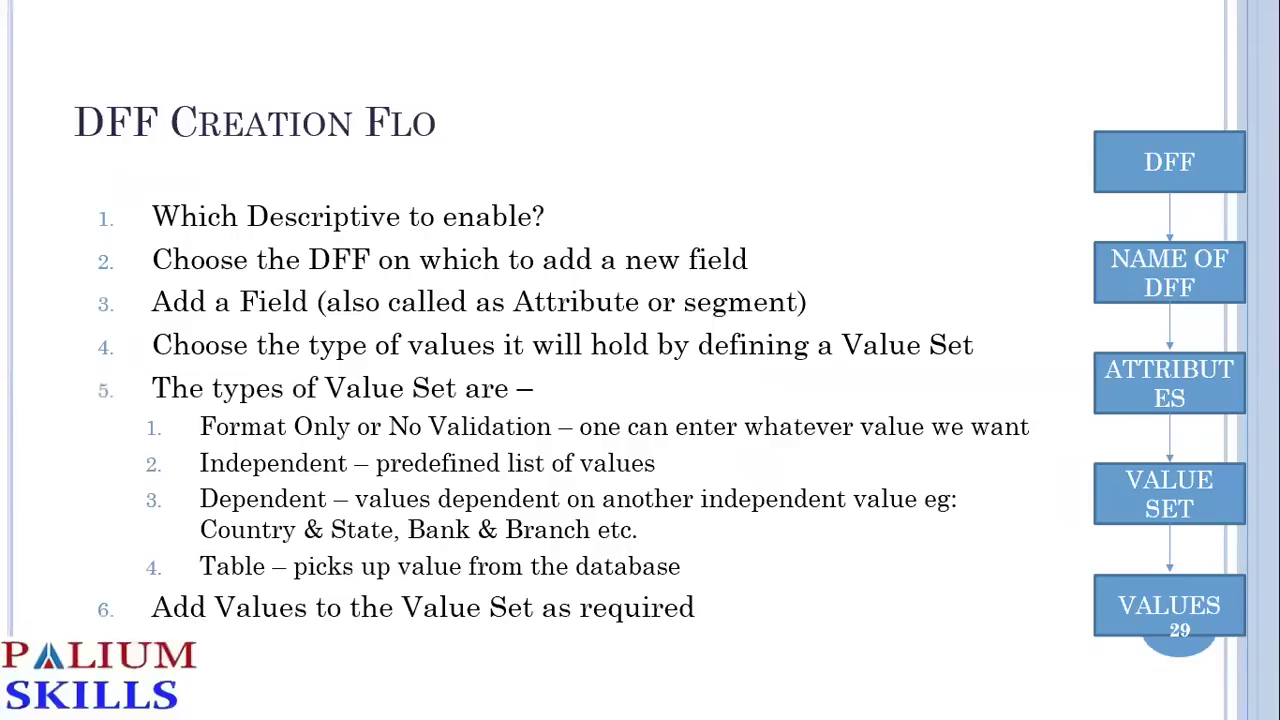
{"action": "key", "text": "Left"}
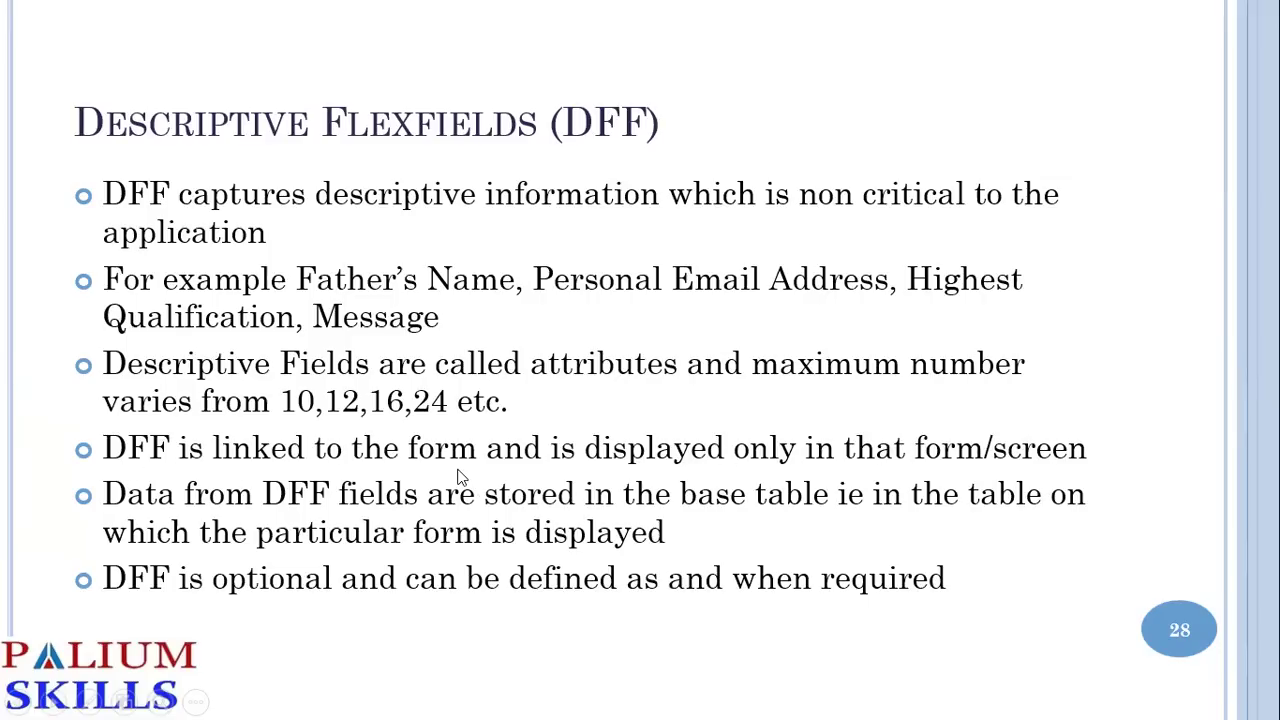
{"action": "key", "text": "alt+Tab"}
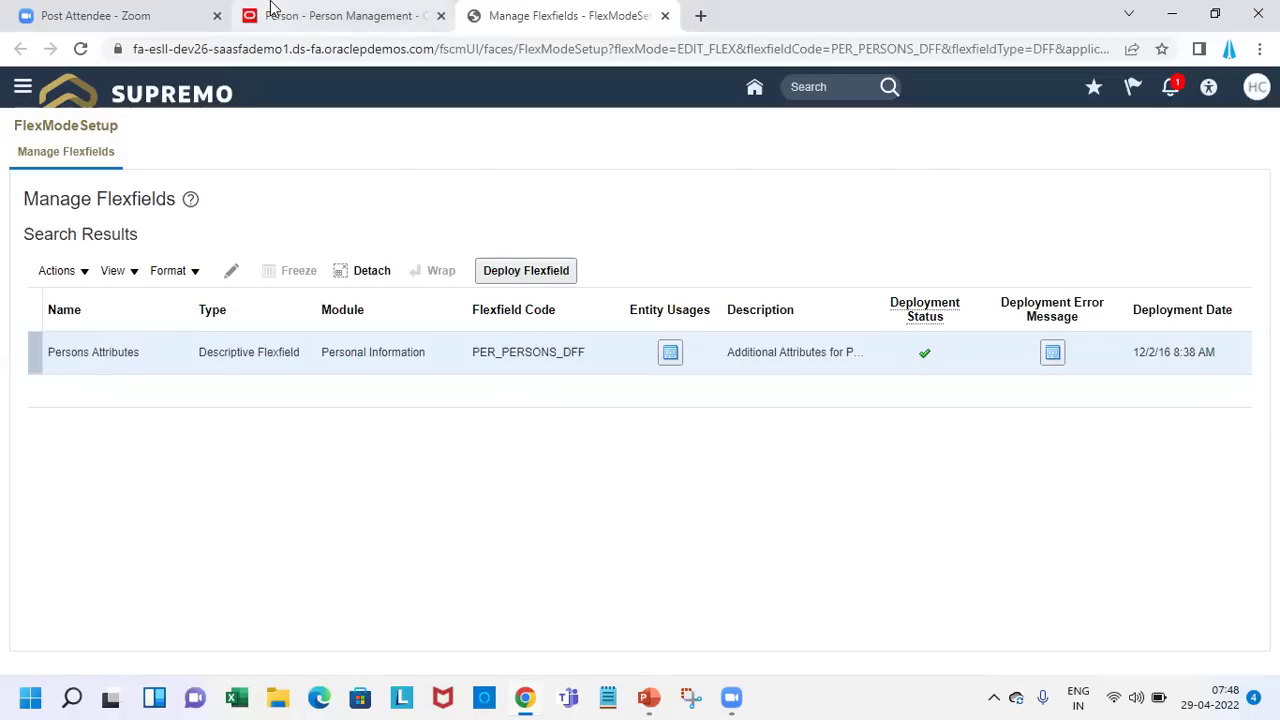
- Return to the employee's Person page and cancel the Edit Biographical Information form
{"action": "left_click", "coordinate": [337, 16]}
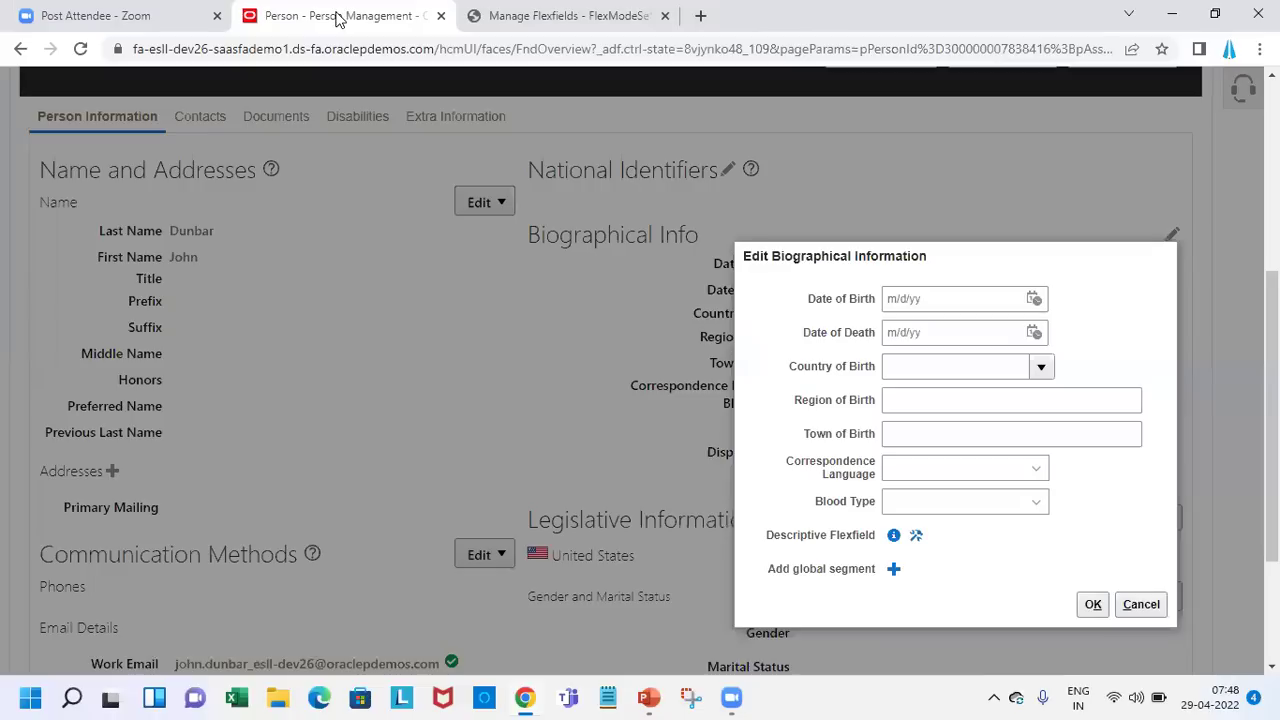
{"action": "left_click", "coordinate": [1141, 604]}
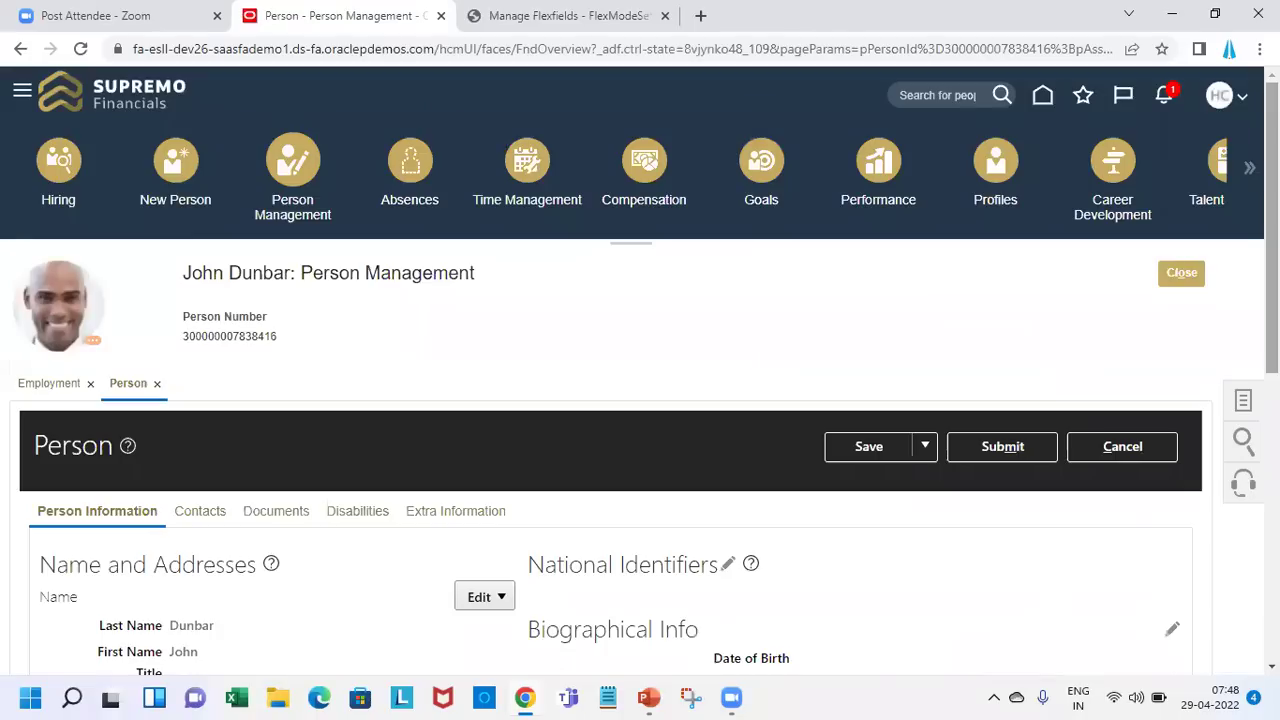
- Try to reach the Manage Person Descriptive Flexfields task by searching Setup and Maintenance for "desc"
{"action": "left_click", "coordinate": [1246, 95]}
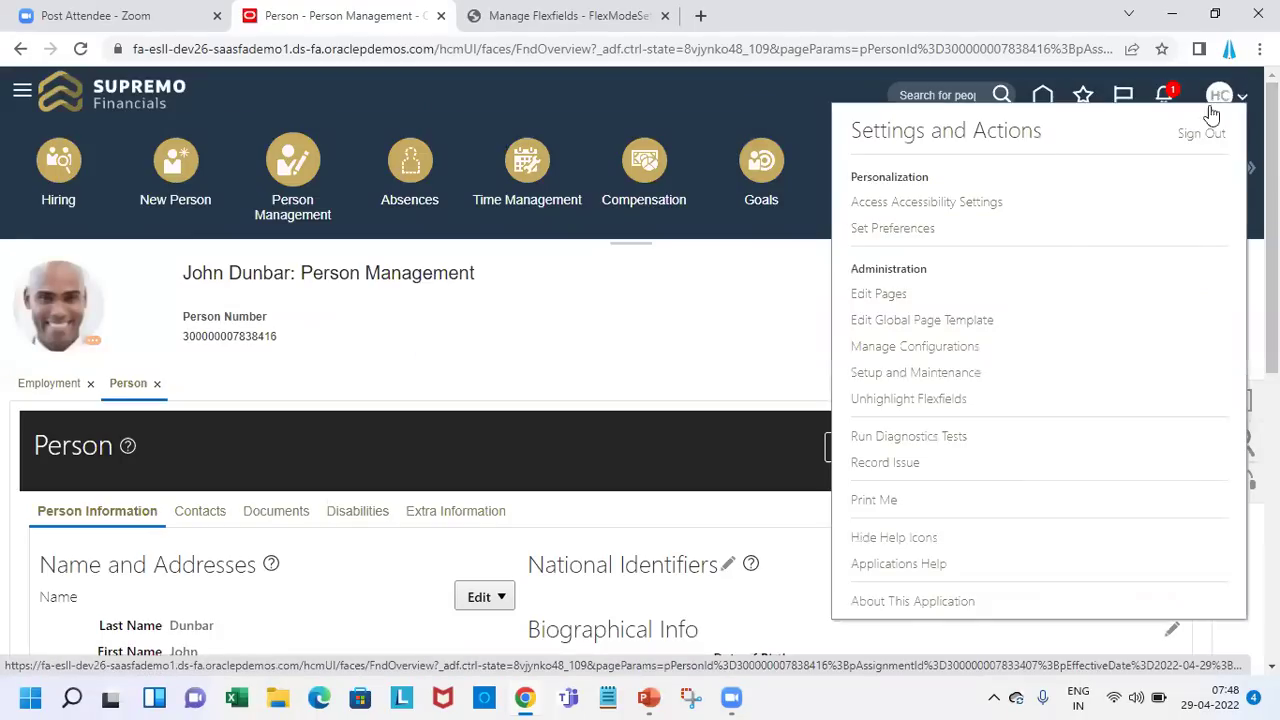
{"action": "left_click", "coordinate": [942, 372]}
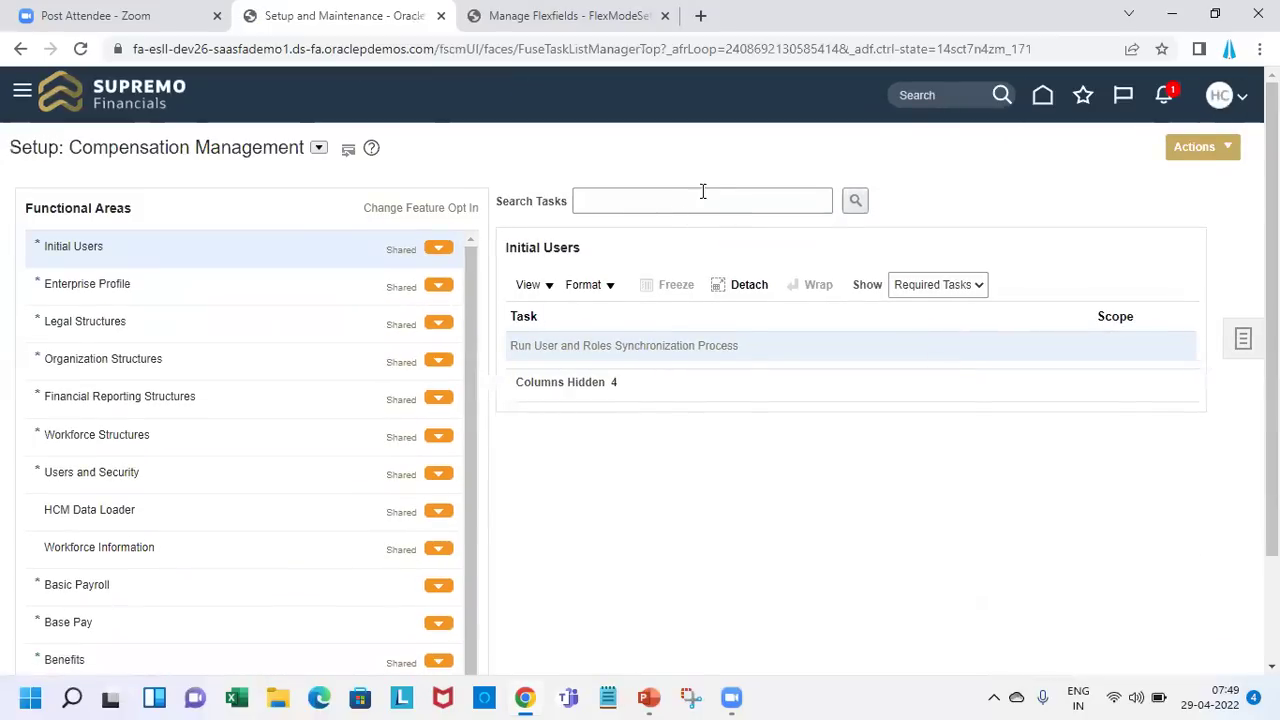
{"action": "left_click", "coordinate": [703, 199]}
{"action": "type", "text": "desc"}
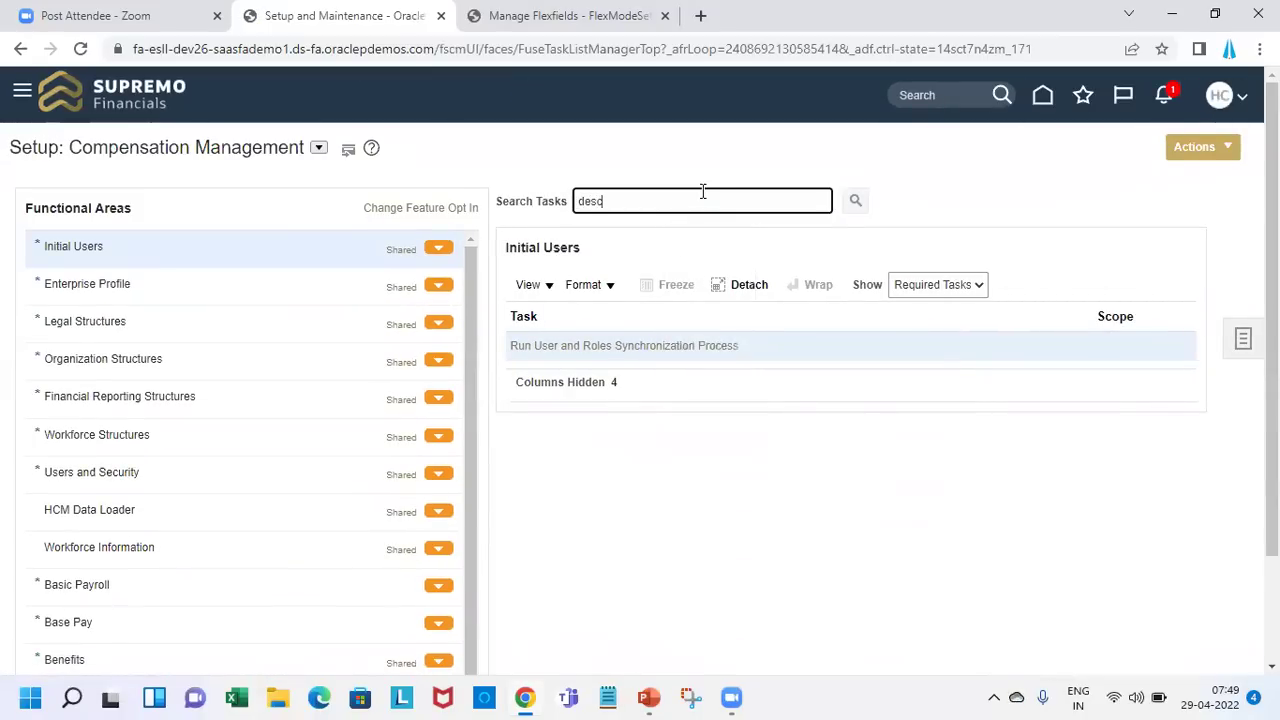
{"action": "key", "text": "Return"}
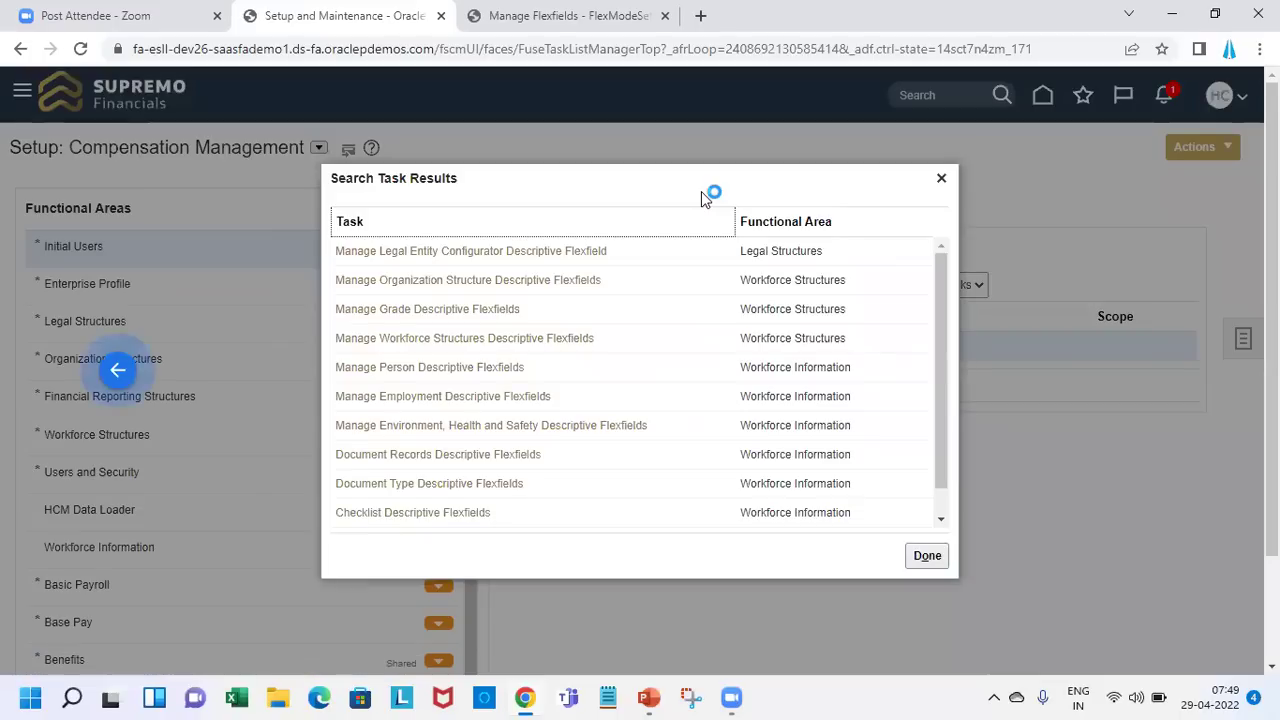
{"action": "left_click", "coordinate": [444, 371]}
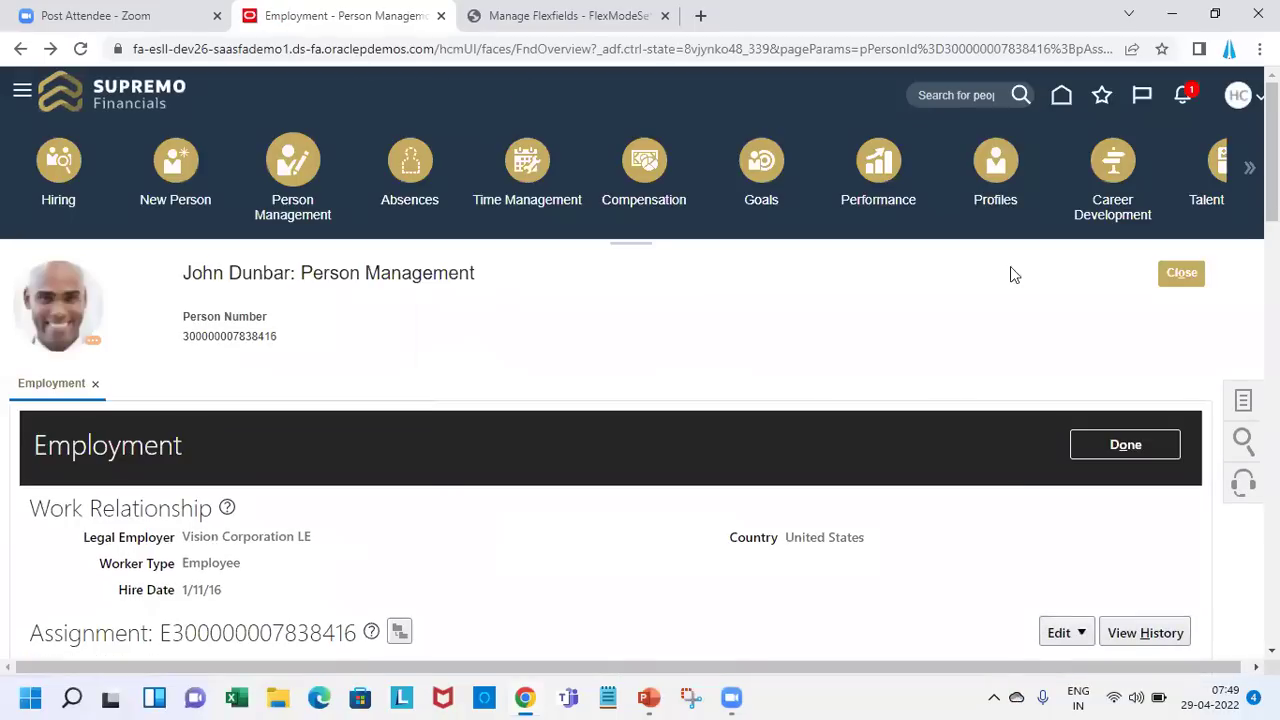
- In Setup and Maintenance, search the tasks for "desc" and open the Manage Person Descriptive Flexfields task under Workforce Information
{"action": "left_click", "coordinate": [1238, 97]}
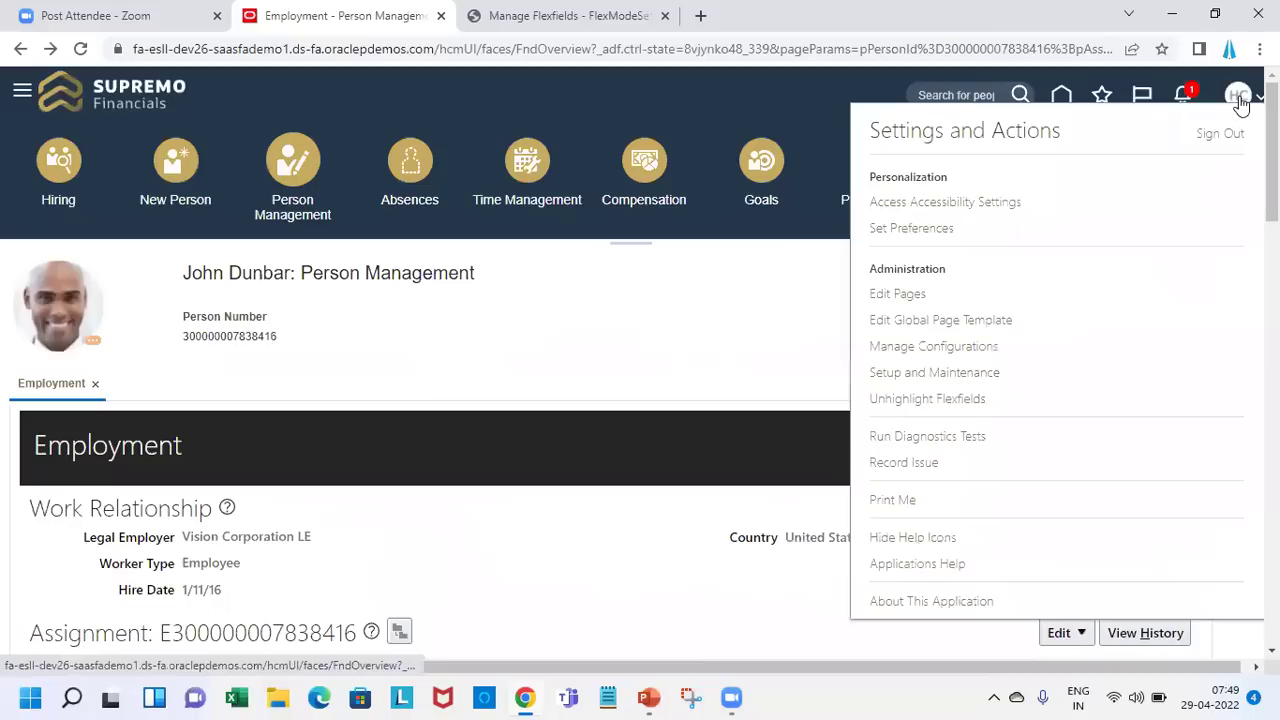
{"action": "left_click", "coordinate": [931, 376]}
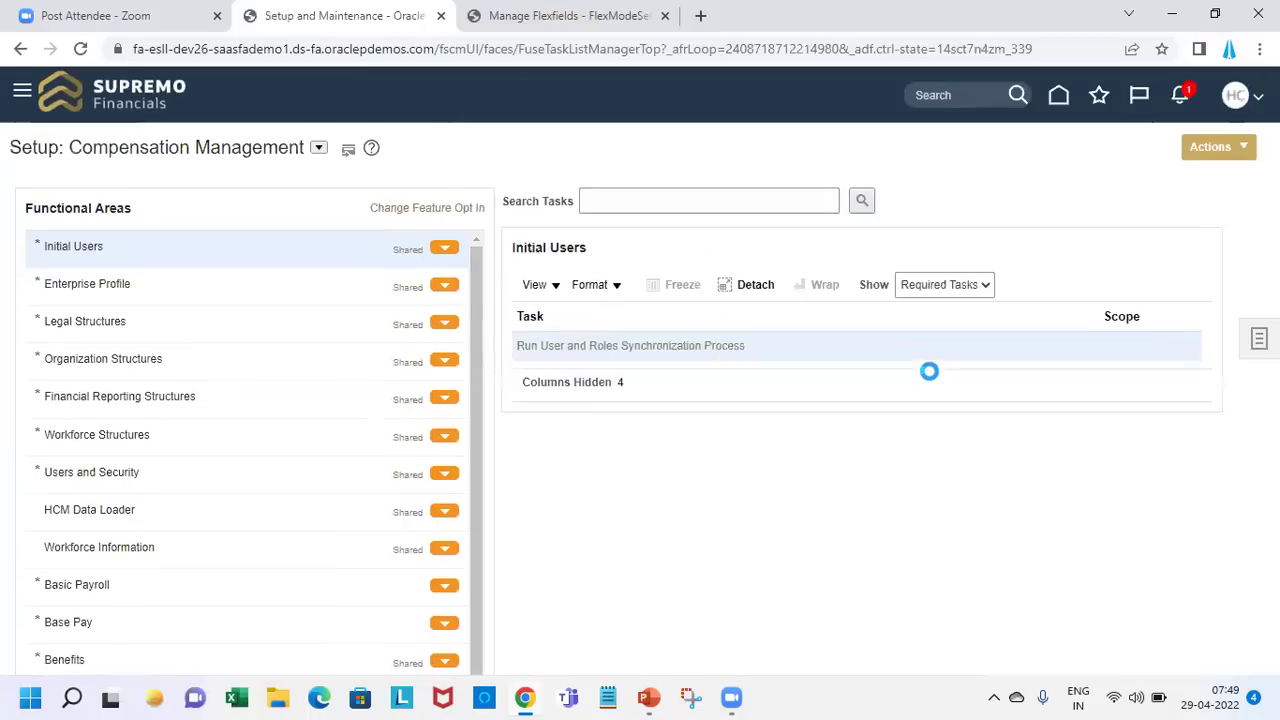
{"action": "left_click", "coordinate": [634, 198]}
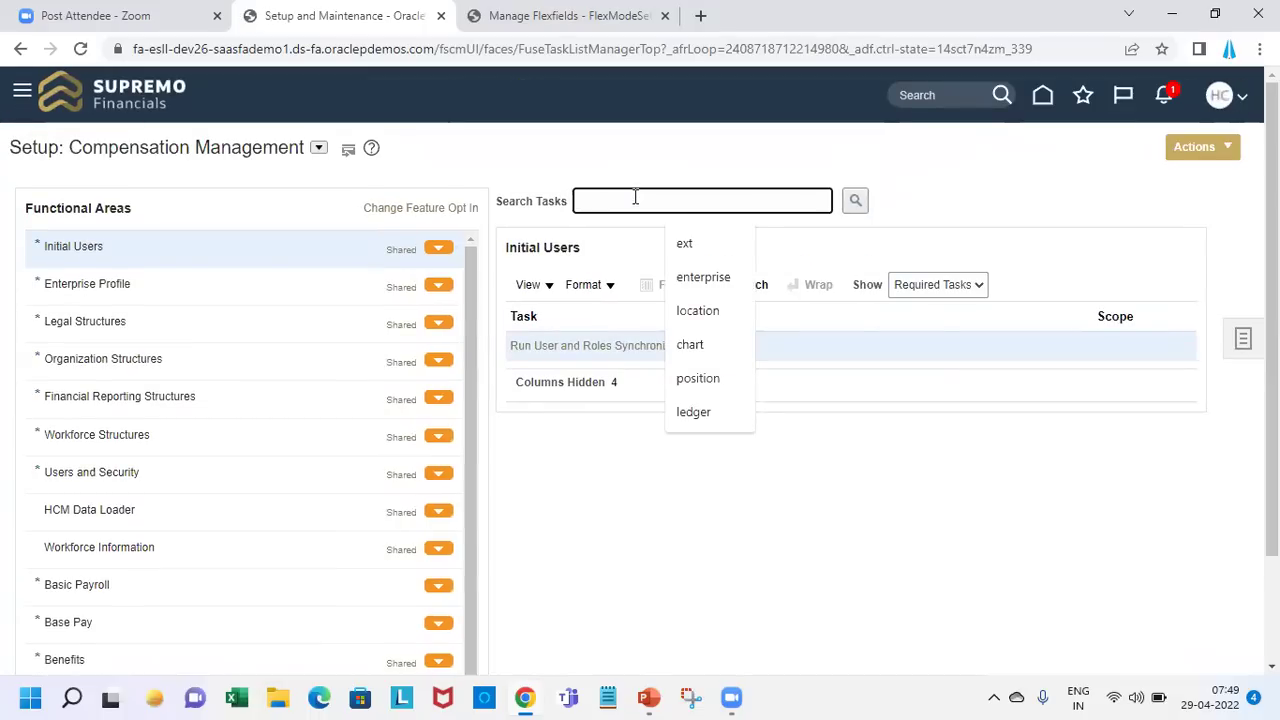
{"action": "type", "text": "desc"}
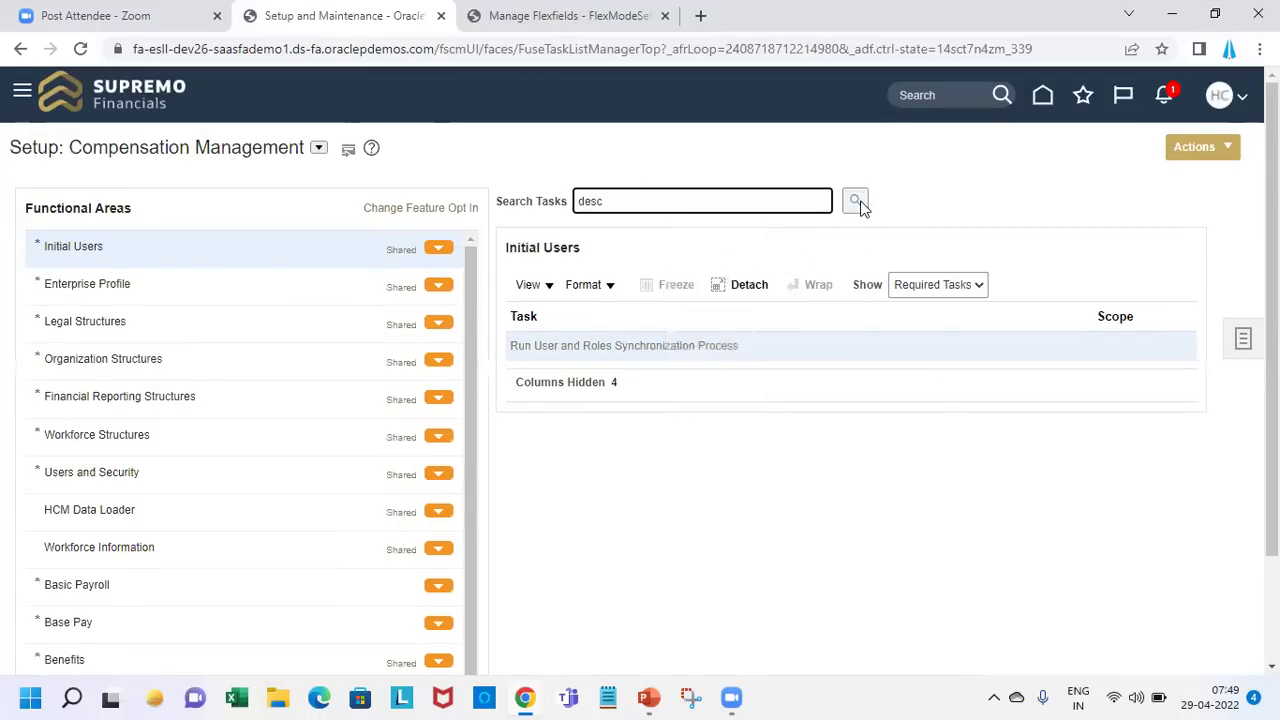
{"action": "left_click", "coordinate": [855, 200]}
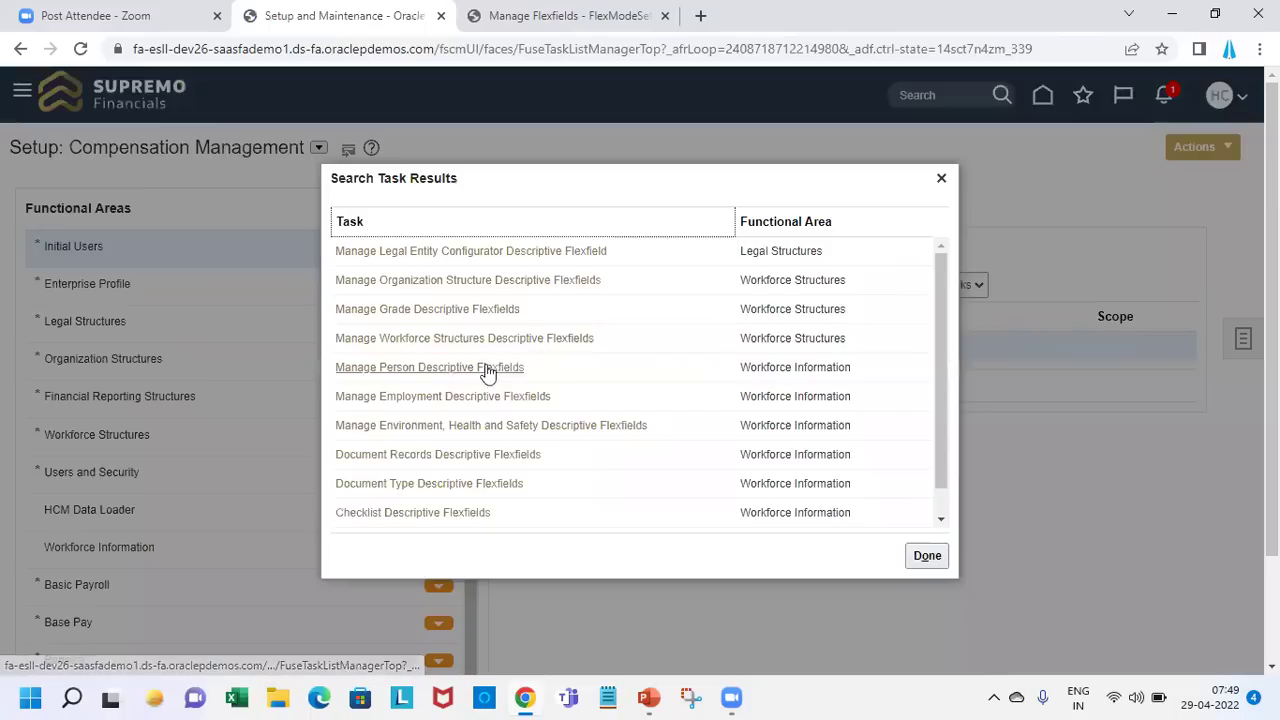
{"action": "left_click", "coordinate": [441, 370]}
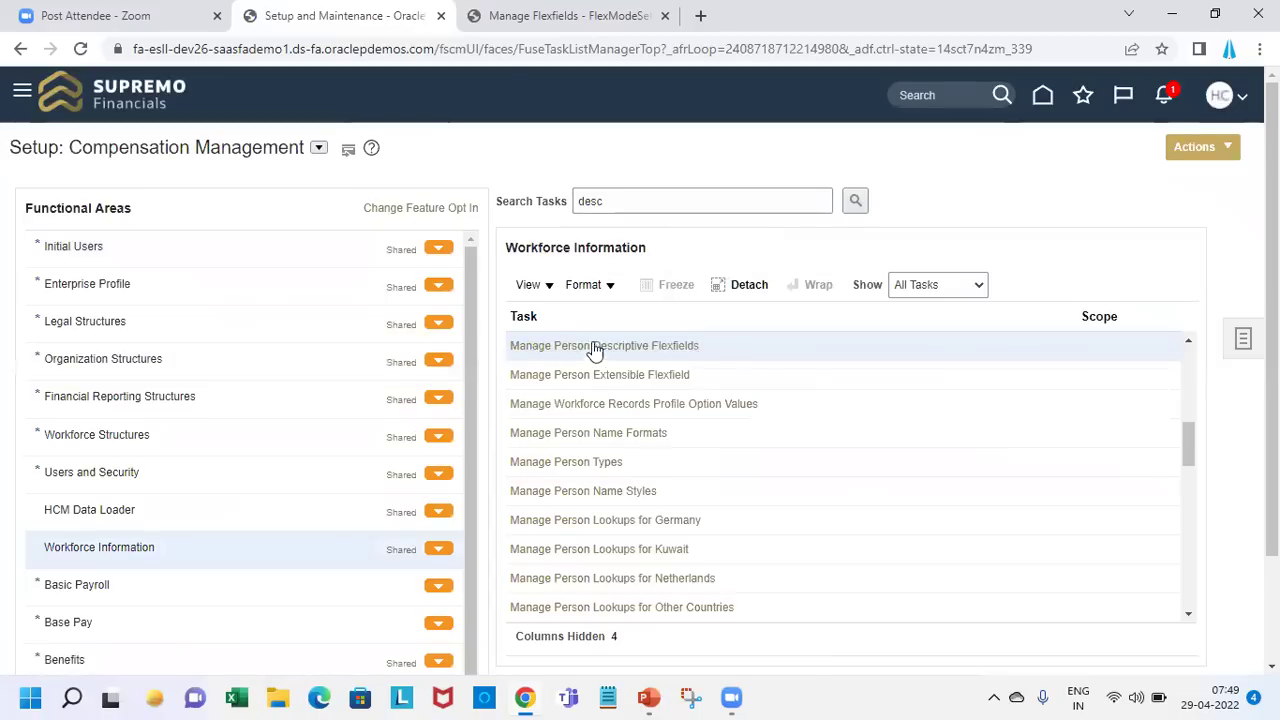
{"action": "left_click", "coordinate": [594, 346]}
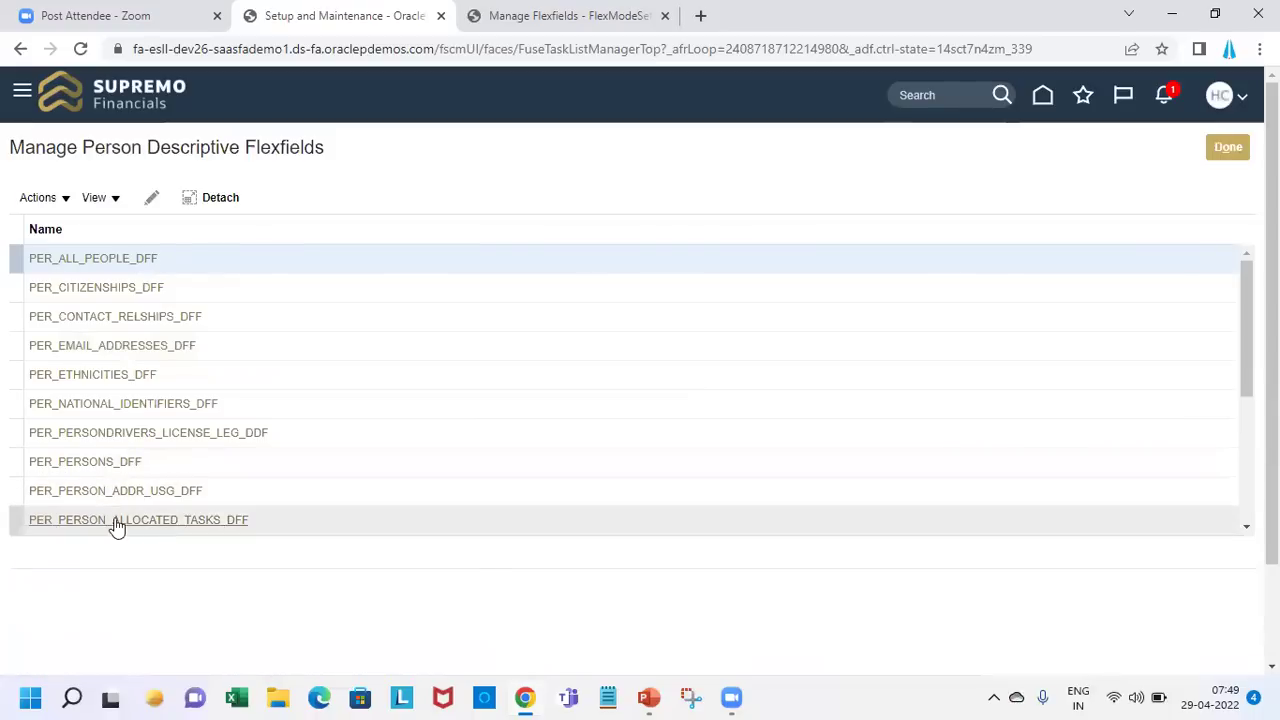
- Examine the list of person descriptive flexfields and compare it with the flexfield code shown in the Manage Flexfields browser tab
{"action": "left_click_drag", "start_coordinate": [1243, 345], "coordinate": [1237, 460]}
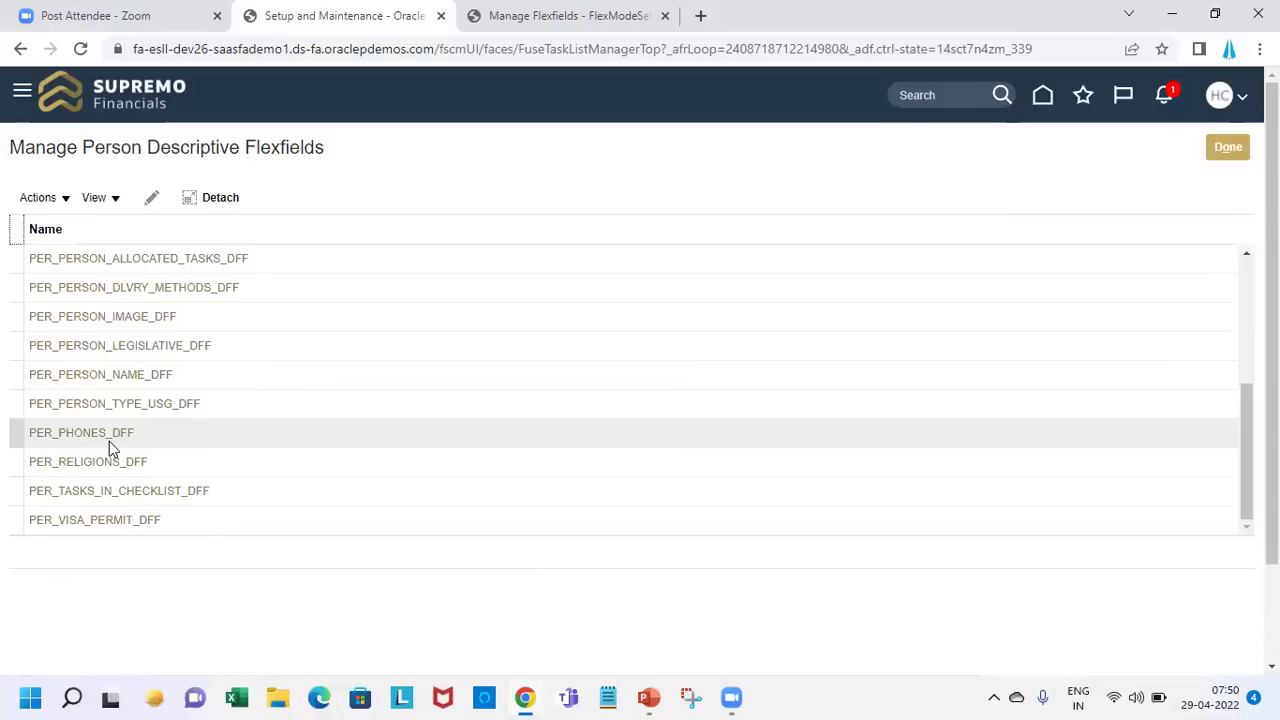
{"action": "left_click", "coordinate": [555, 12]}
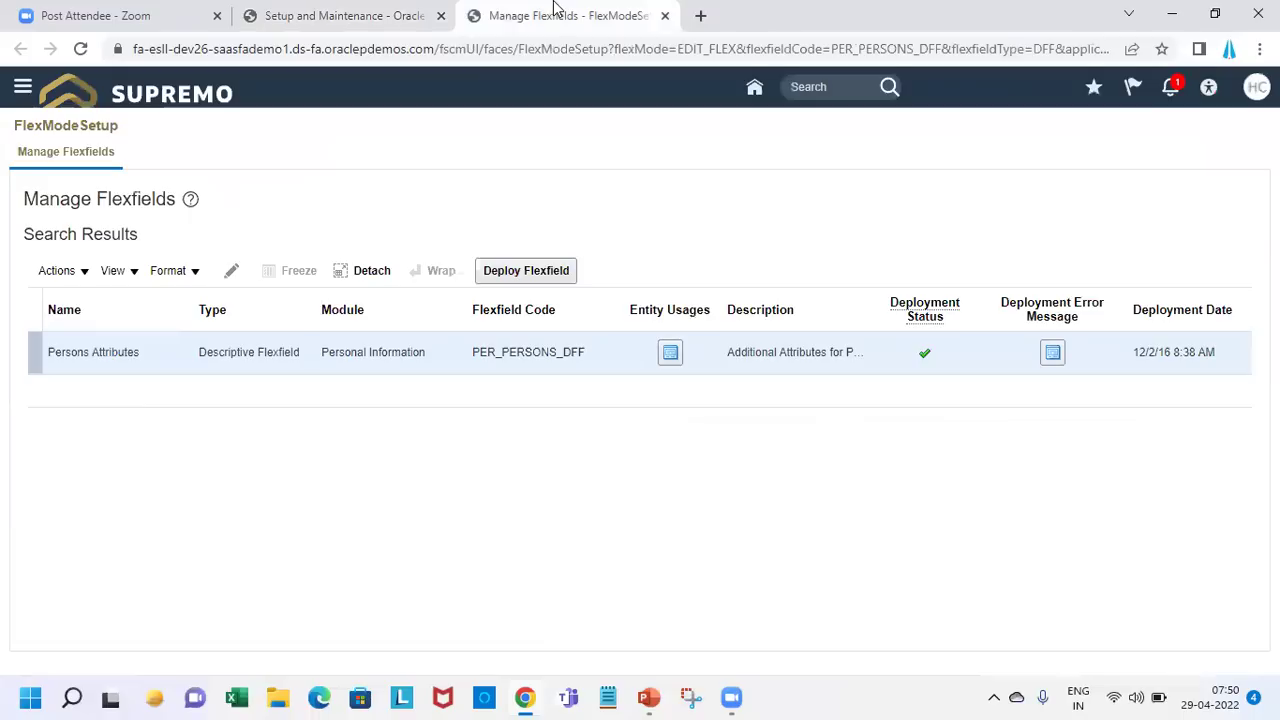
{"action": "left_click", "coordinate": [290, 12]}
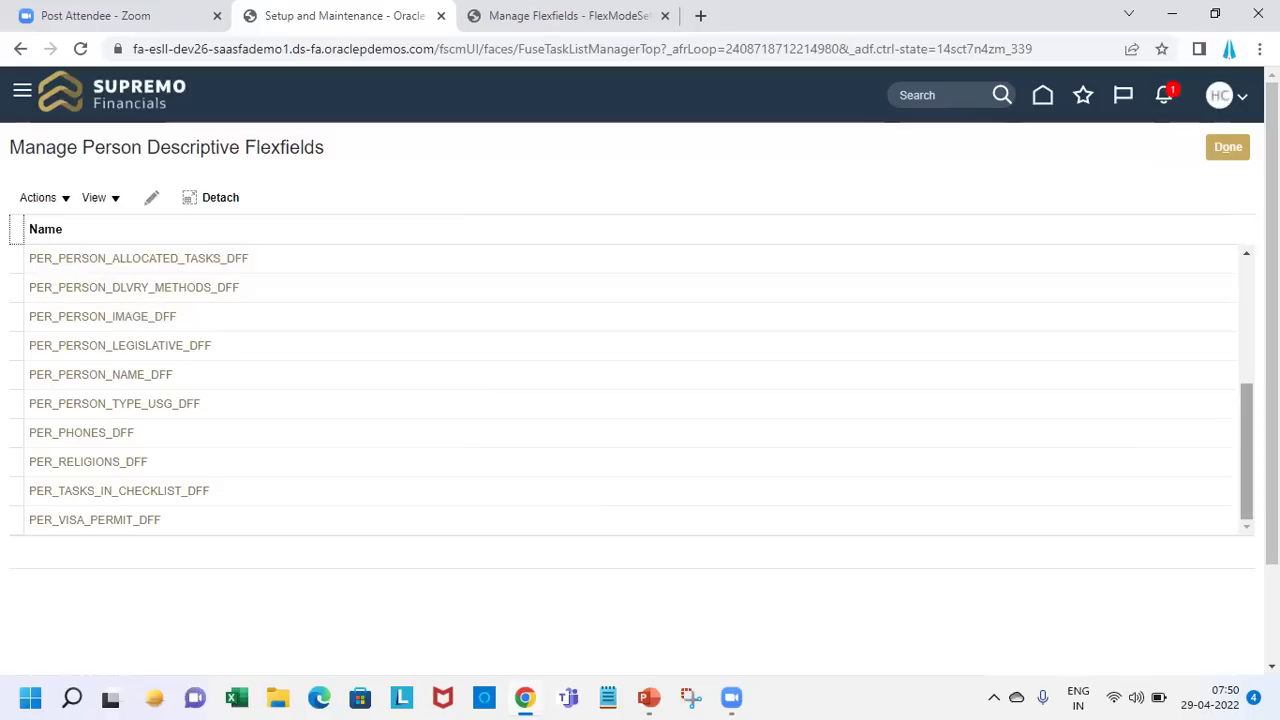
{"action": "left_click", "coordinate": [1245, 366]}
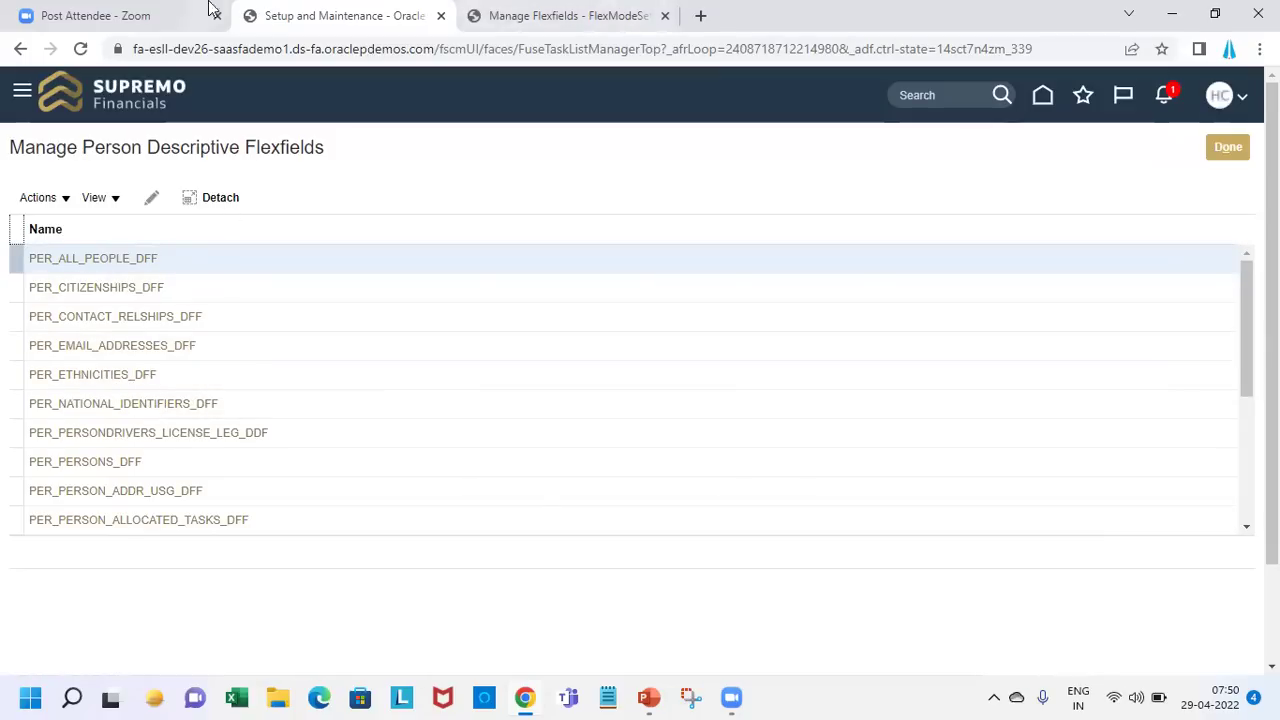
{"action": "left_click", "coordinate": [588, 10]}
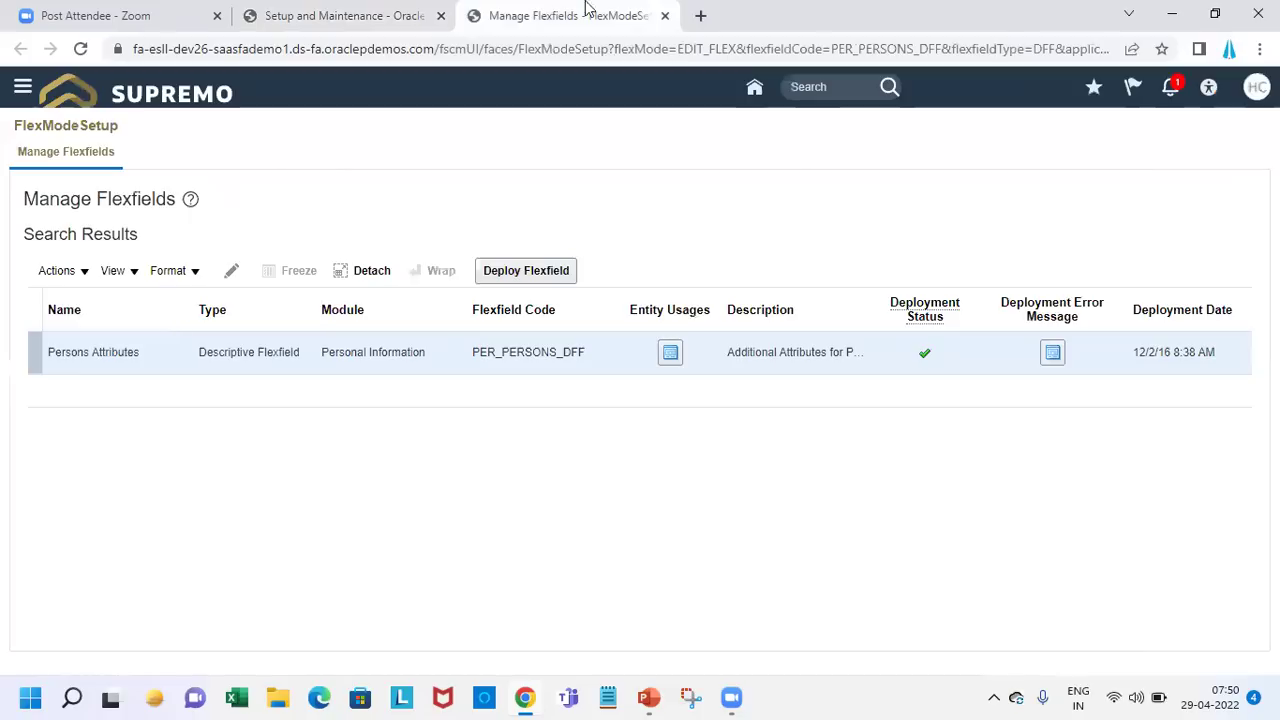
{"action": "left_click", "coordinate": [700, 16]}
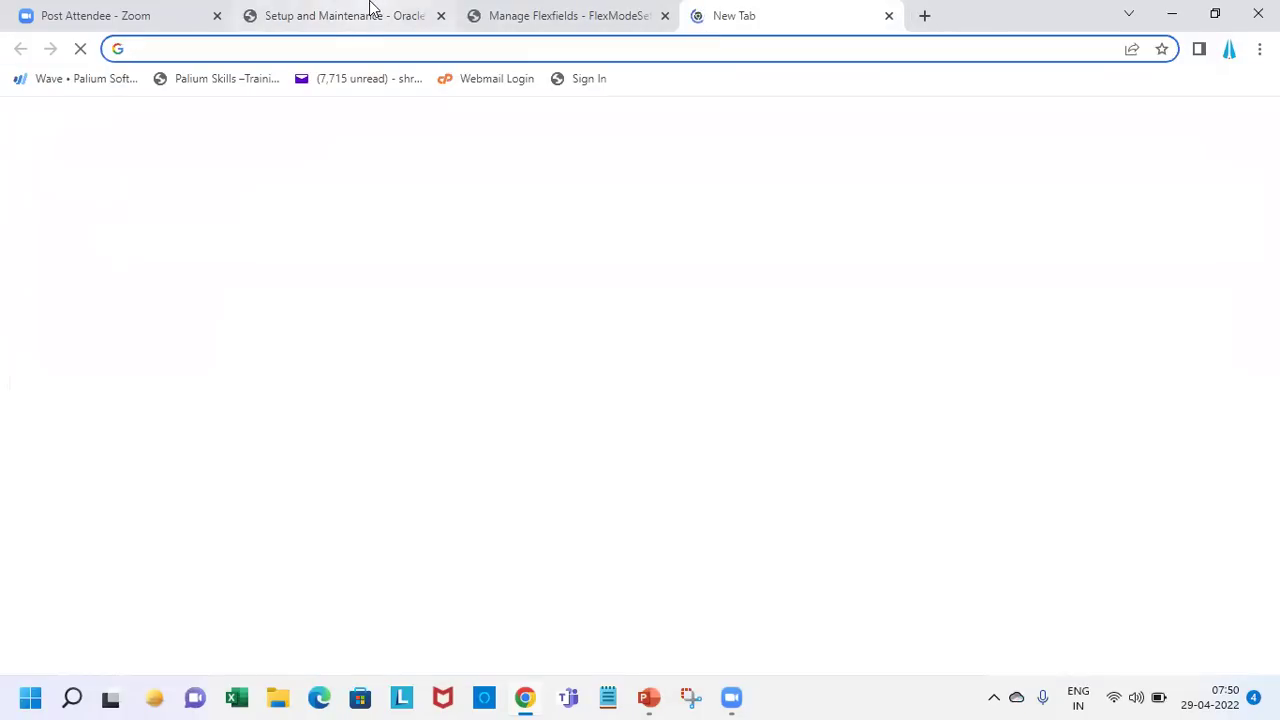
{"action": "left_click", "coordinate": [371, 12]}
{"action": "left_click", "coordinate": [486, 12]}
{"action": "left_click", "coordinate": [391, 12]}
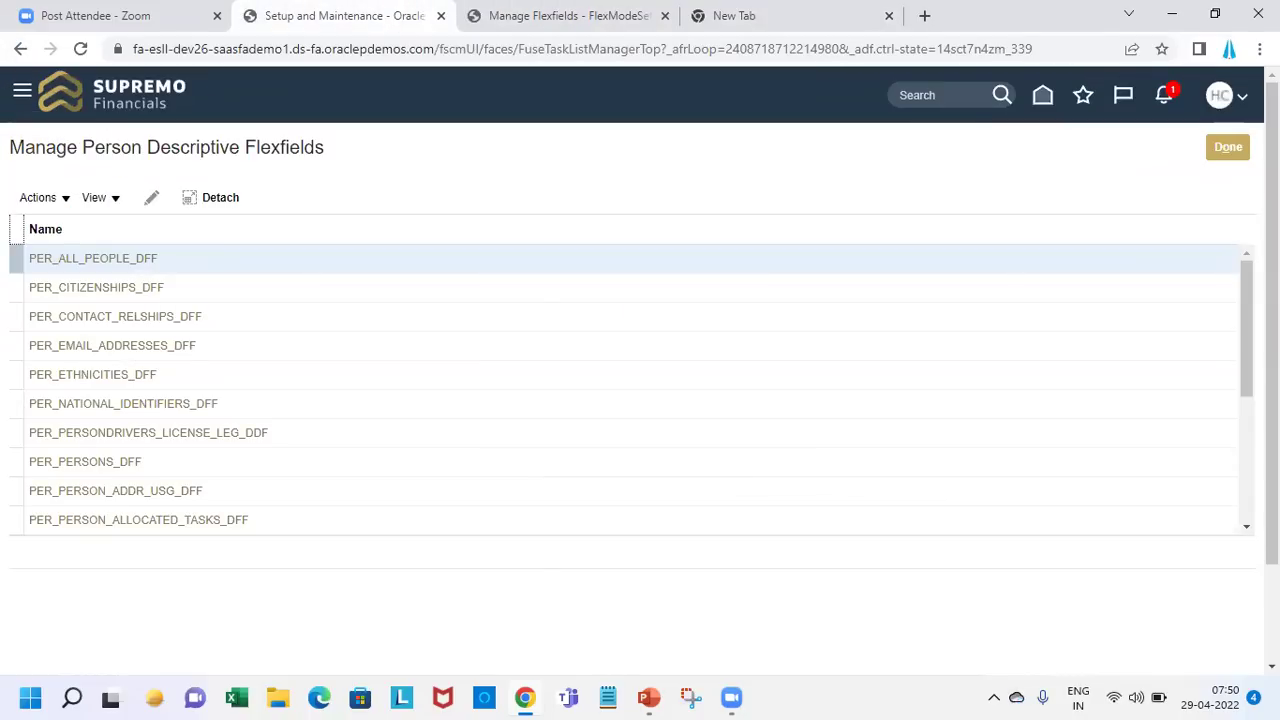
- Return to the home page, open Person Management, and search for the employee by entering the first name as the keyword
{"action": "left_click", "coordinate": [1043, 95]}
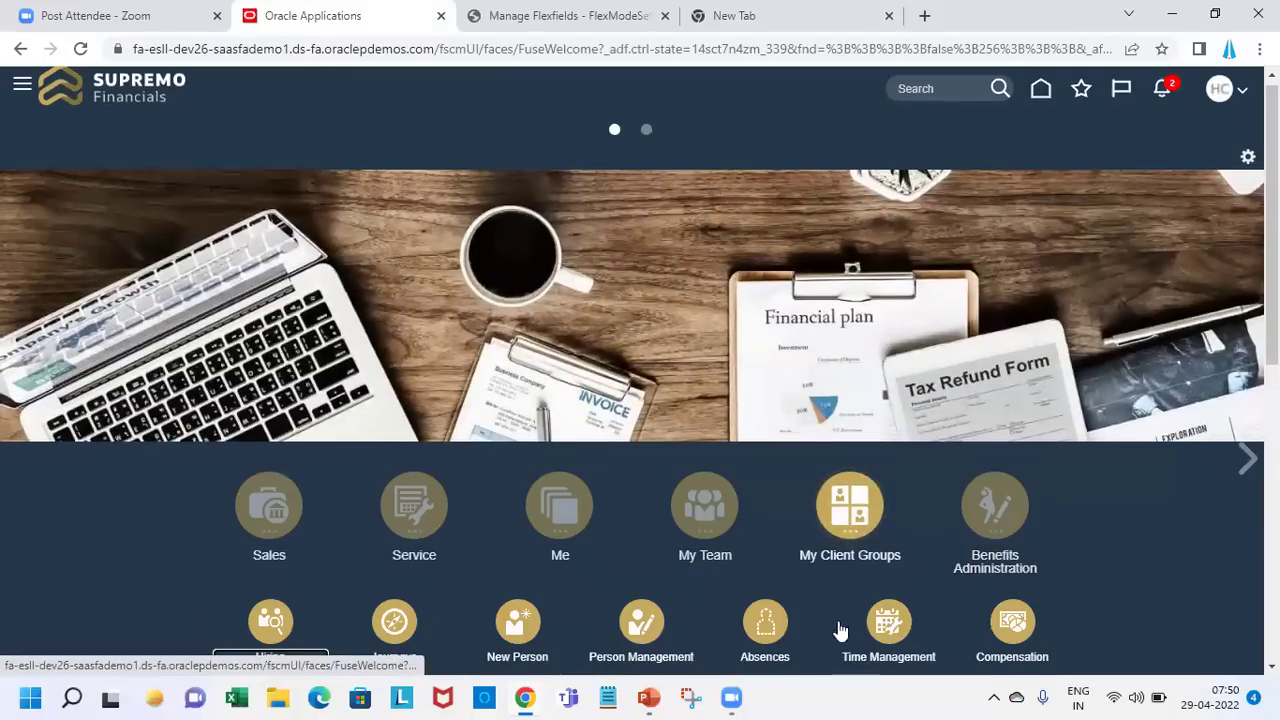
{"action": "left_click", "coordinate": [641, 624]}
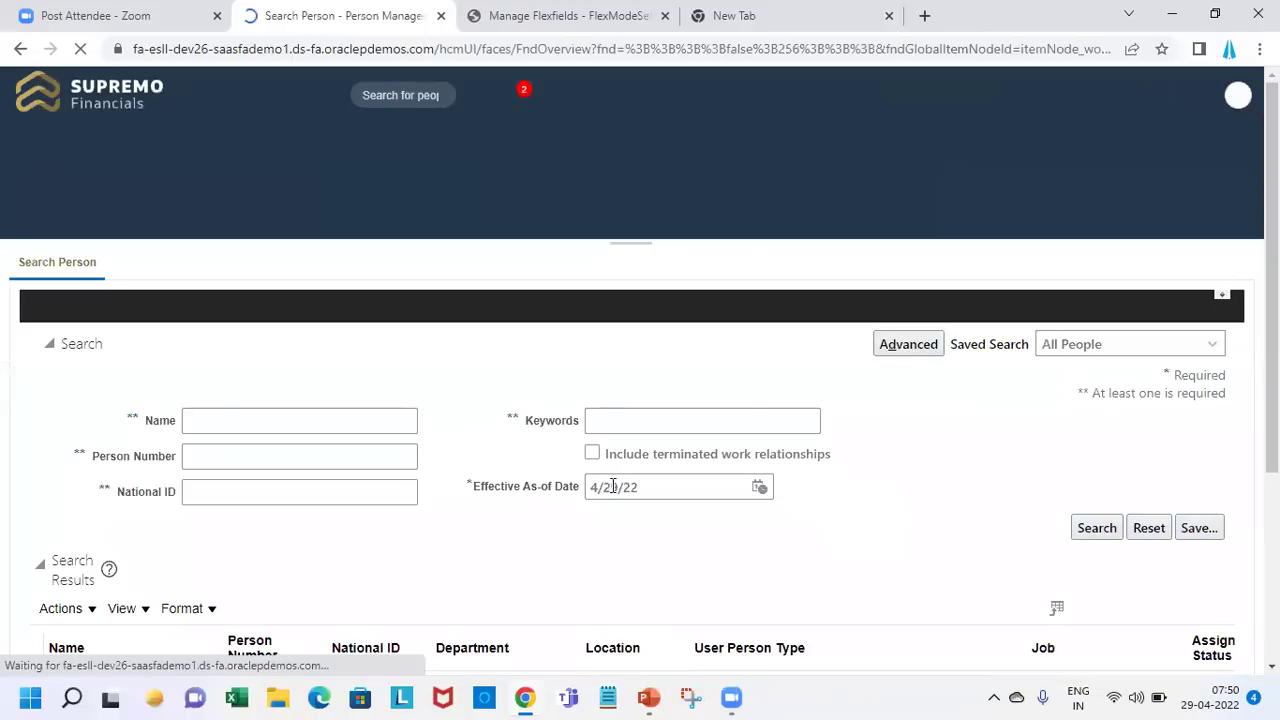
{"action": "left_click", "coordinate": [733, 458]}
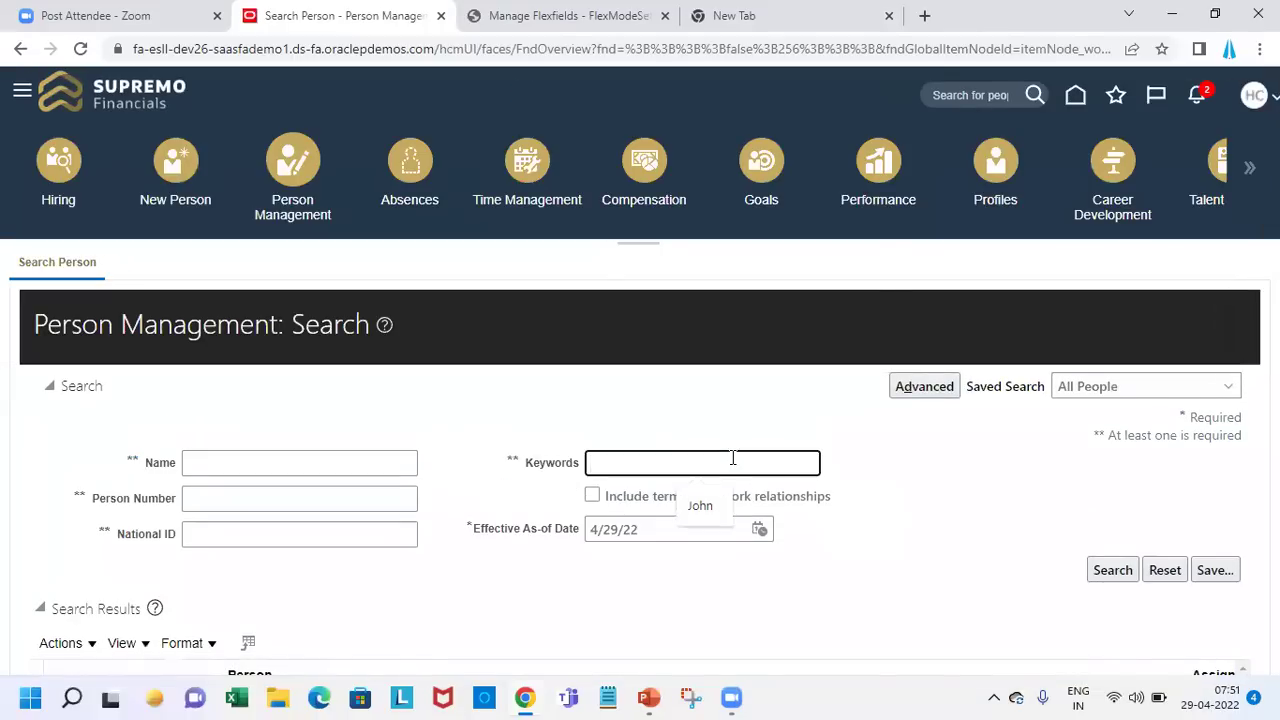
{"action": "type", "text": "john"}
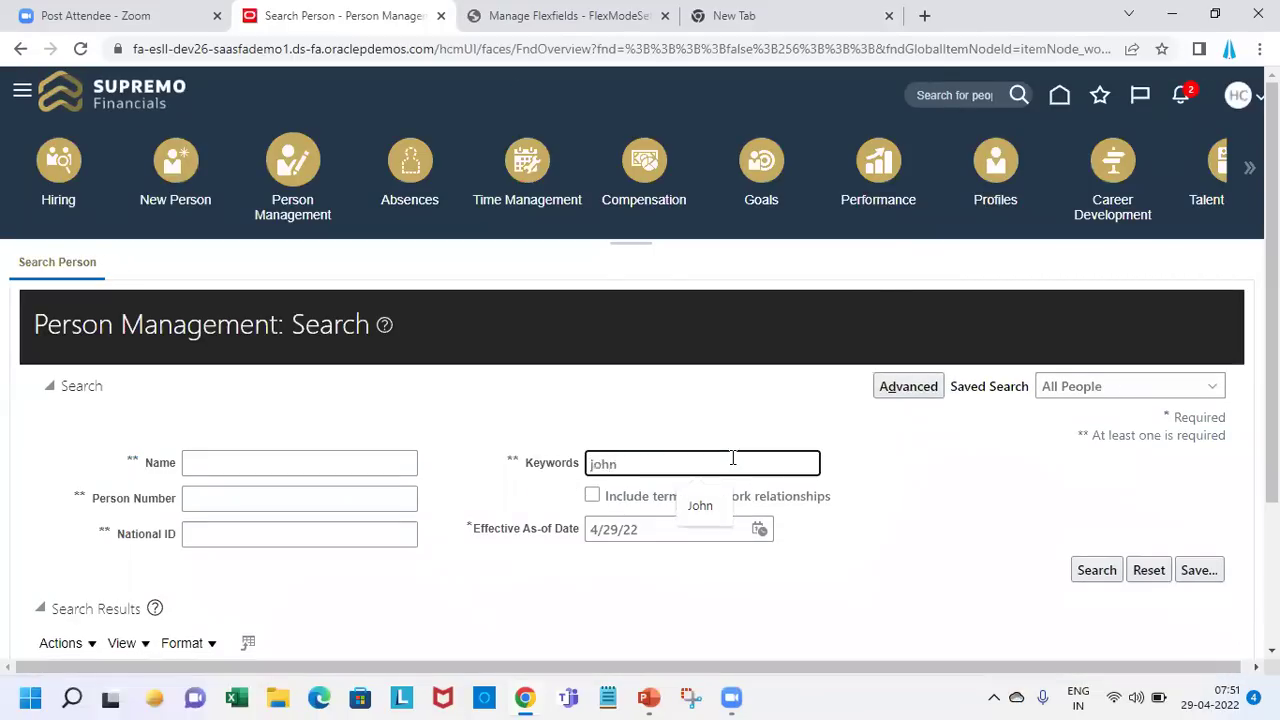
{"action": "key", "text": "Return"}
{"action": "scroll", "coordinate": [728, 520], "scroll_direction": "down", "scroll_amount": 2}
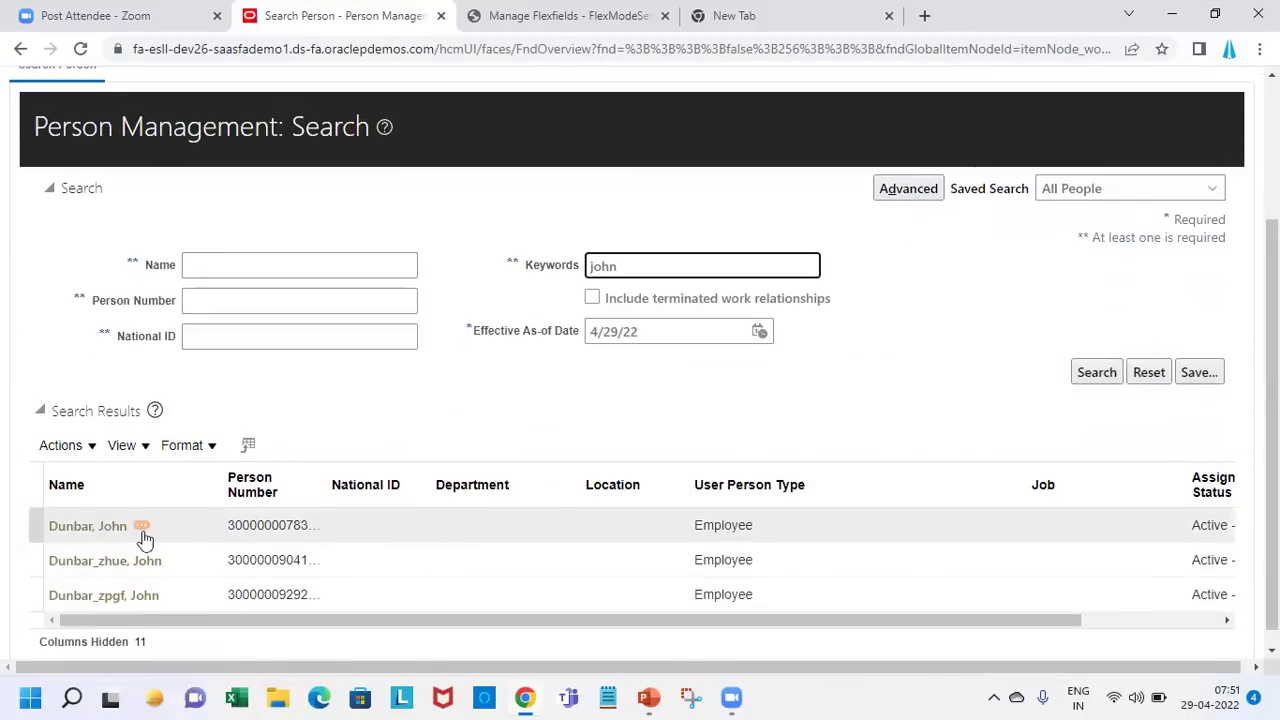
- Open the Person page of the first matching employee from the Personal and Employment actions and show the edit options for Communication Methods
{"action": "left_click", "coordinate": [145, 537]}
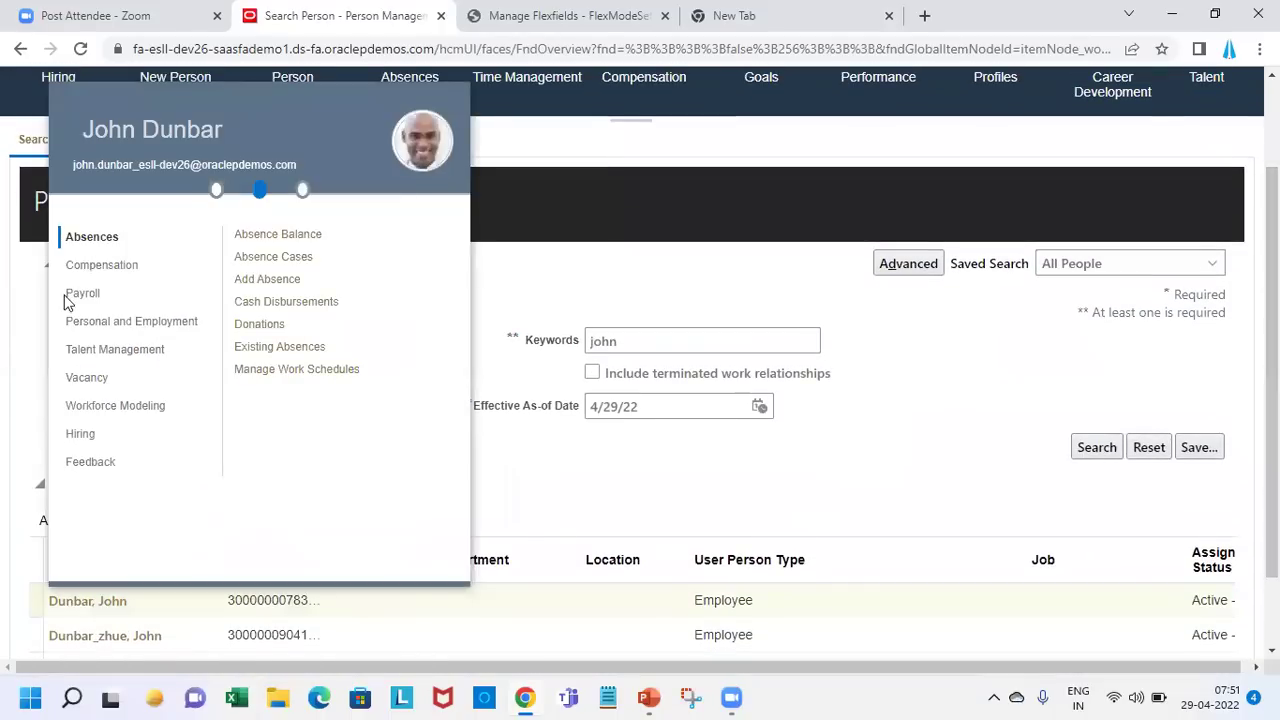
{"action": "left_click", "coordinate": [108, 322]}
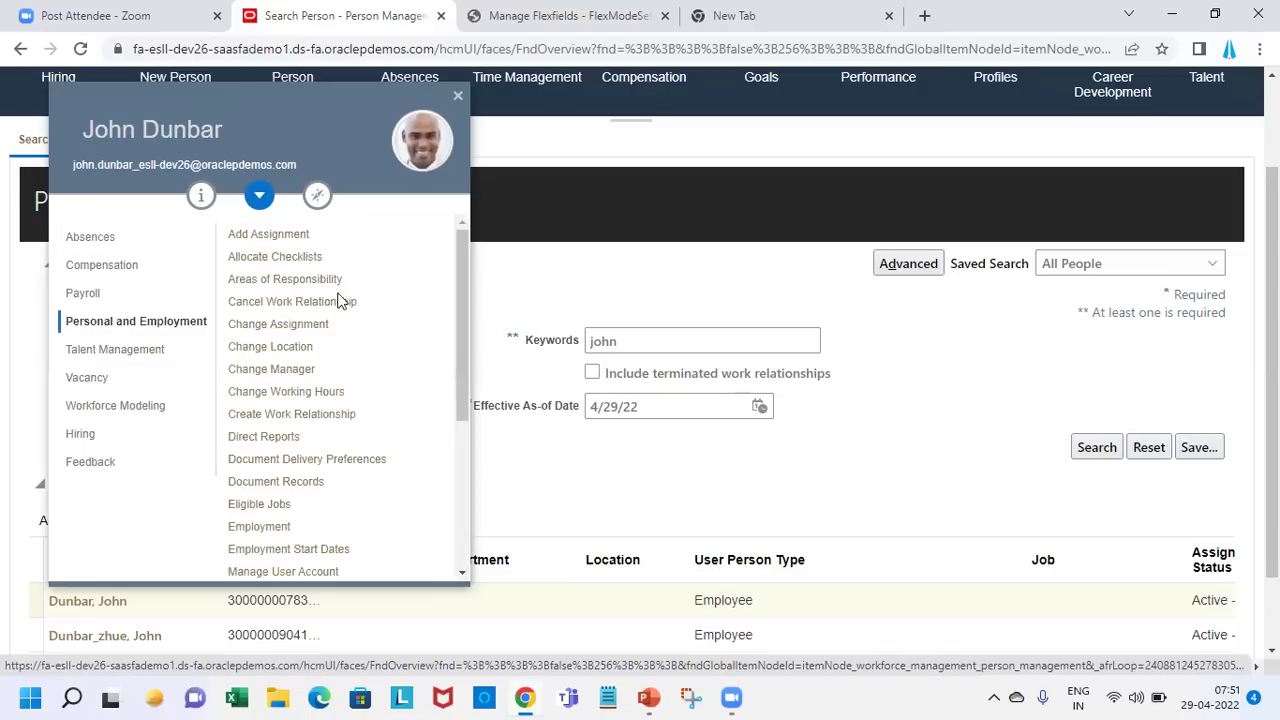
{"action": "left_click_drag", "start_coordinate": [465, 358], "coordinate": [446, 510]}
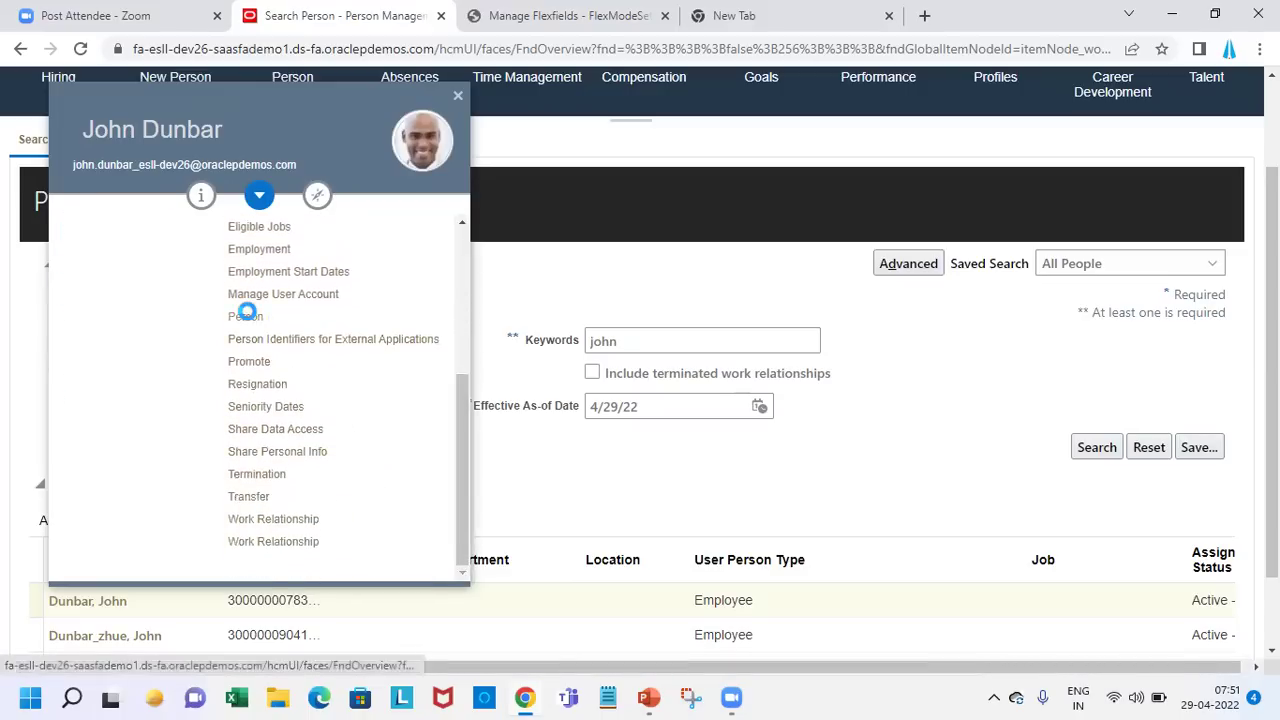
{"action": "left_click", "coordinate": [246, 317]}
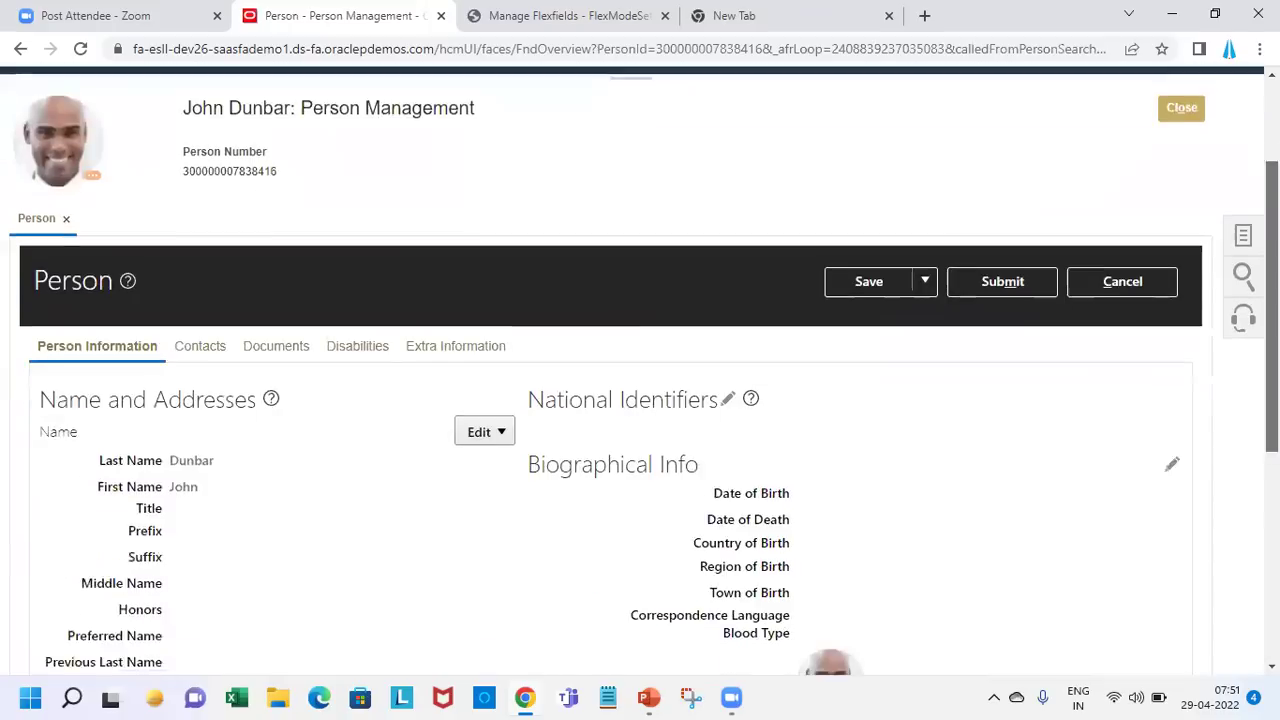
{"action": "scroll", "coordinate": [674, 230], "scroll_direction": "down", "scroll_amount": 2}
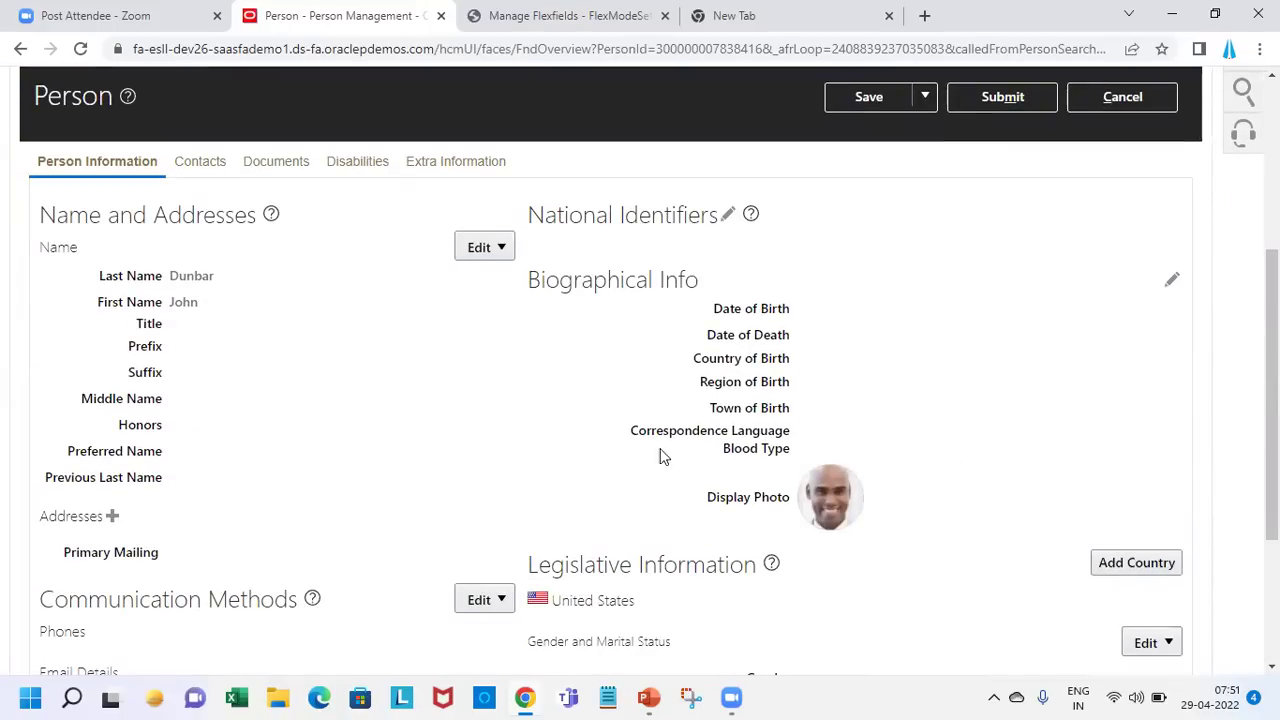
{"action": "scroll", "coordinate": [660, 456], "scroll_direction": "down", "scroll_amount": 3}
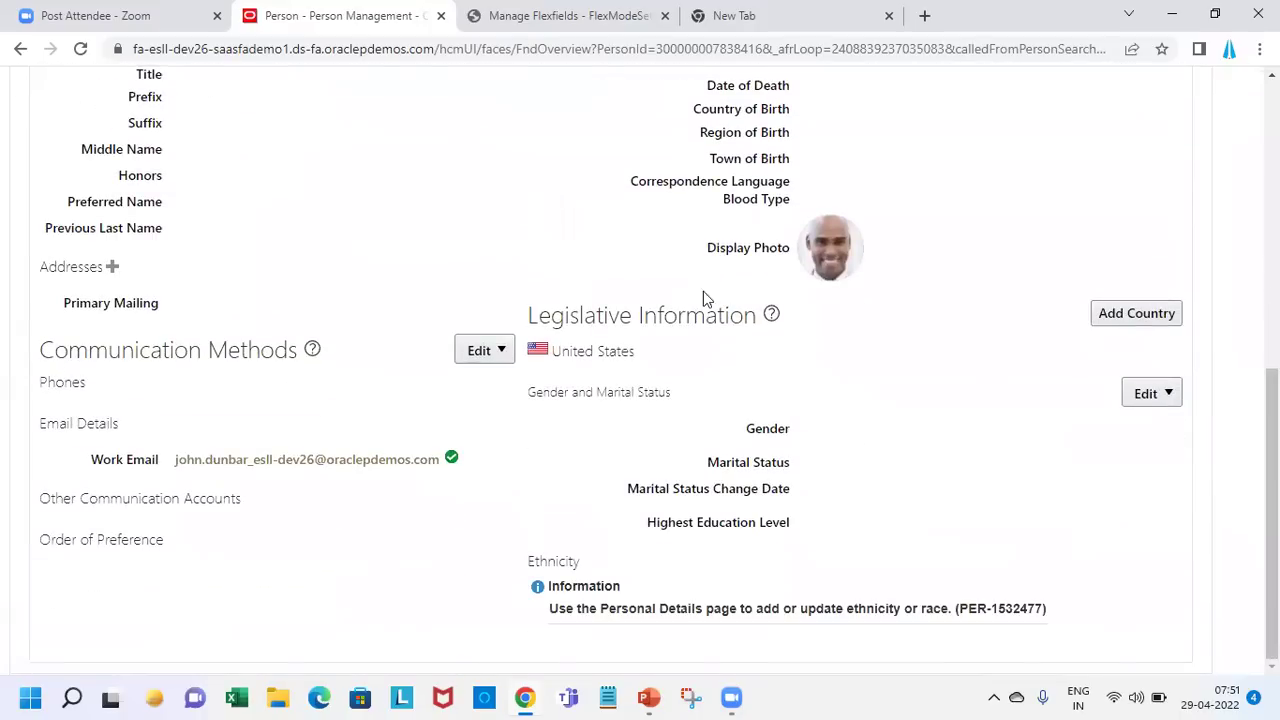
{"action": "double_click", "coordinate": [46, 421]}
{"action": "left_click", "coordinate": [479, 350]}
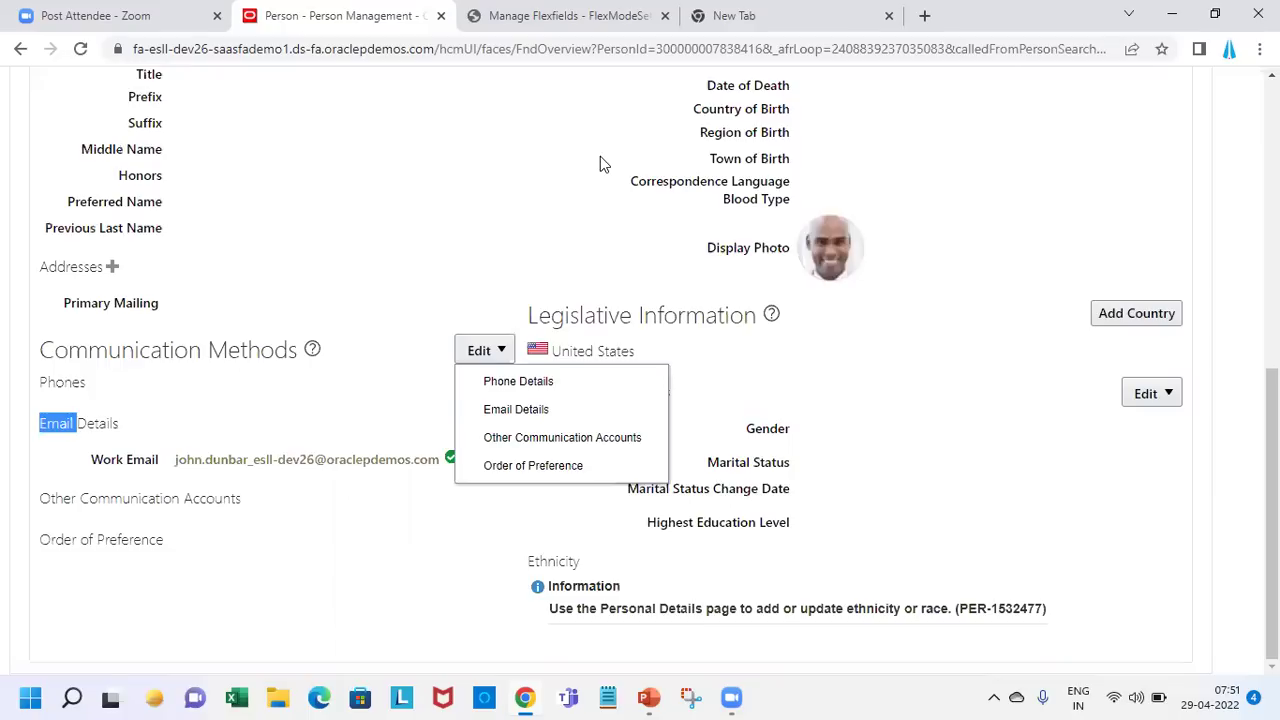
- In the Manage Flexfields browser tab, open the Persons Attributes flexfield for editing and start a new global segment
{"action": "left_click", "coordinate": [567, 12]}
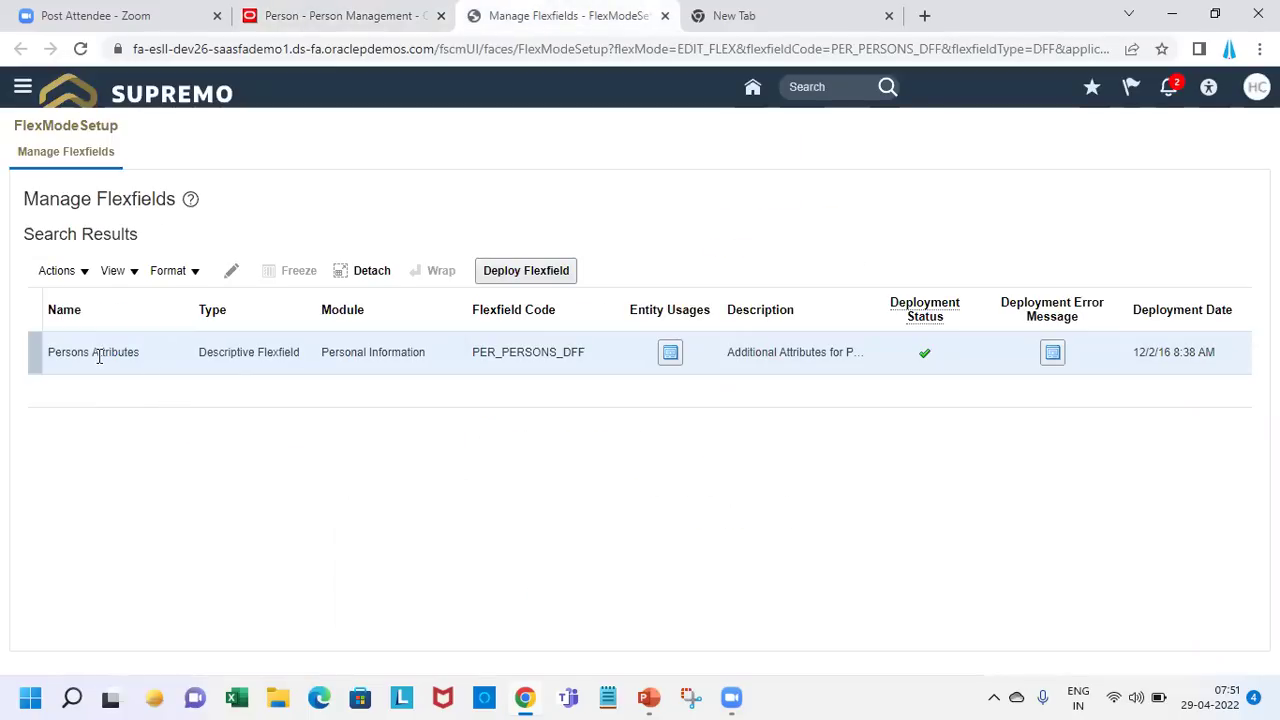
{"action": "left_click", "coordinate": [231, 270]}
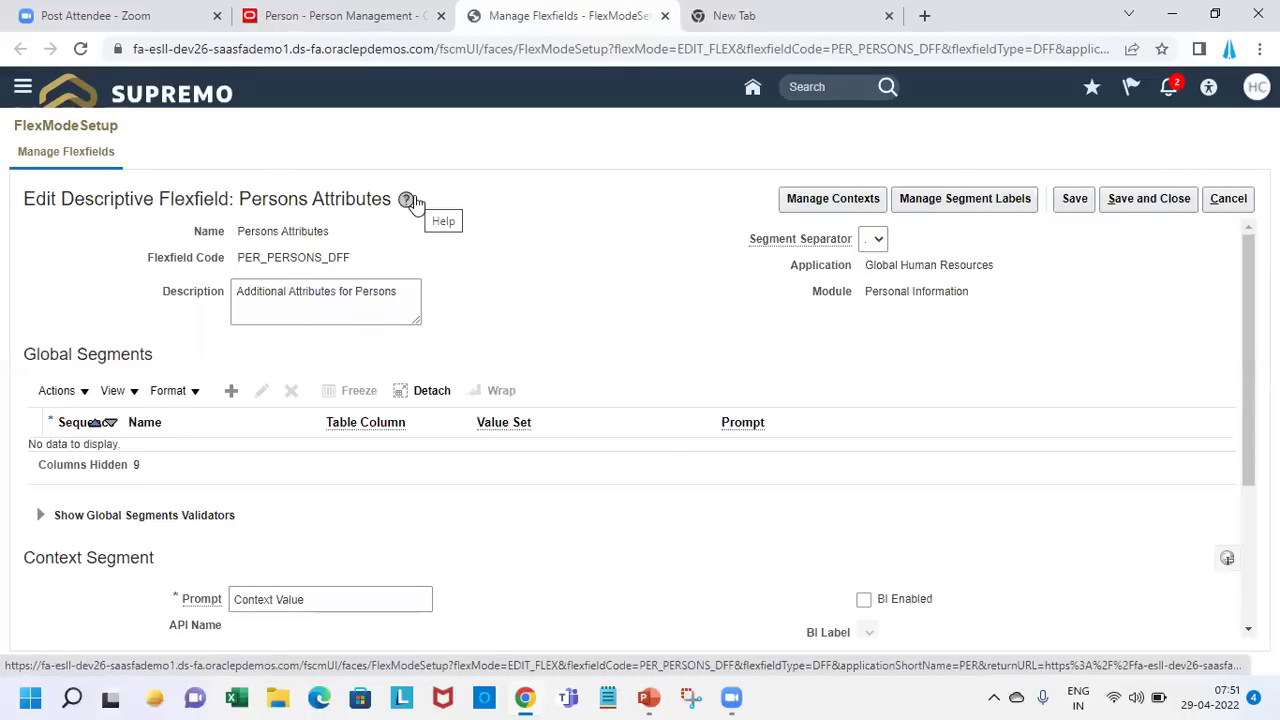
{"action": "left_click", "coordinate": [236, 393]}
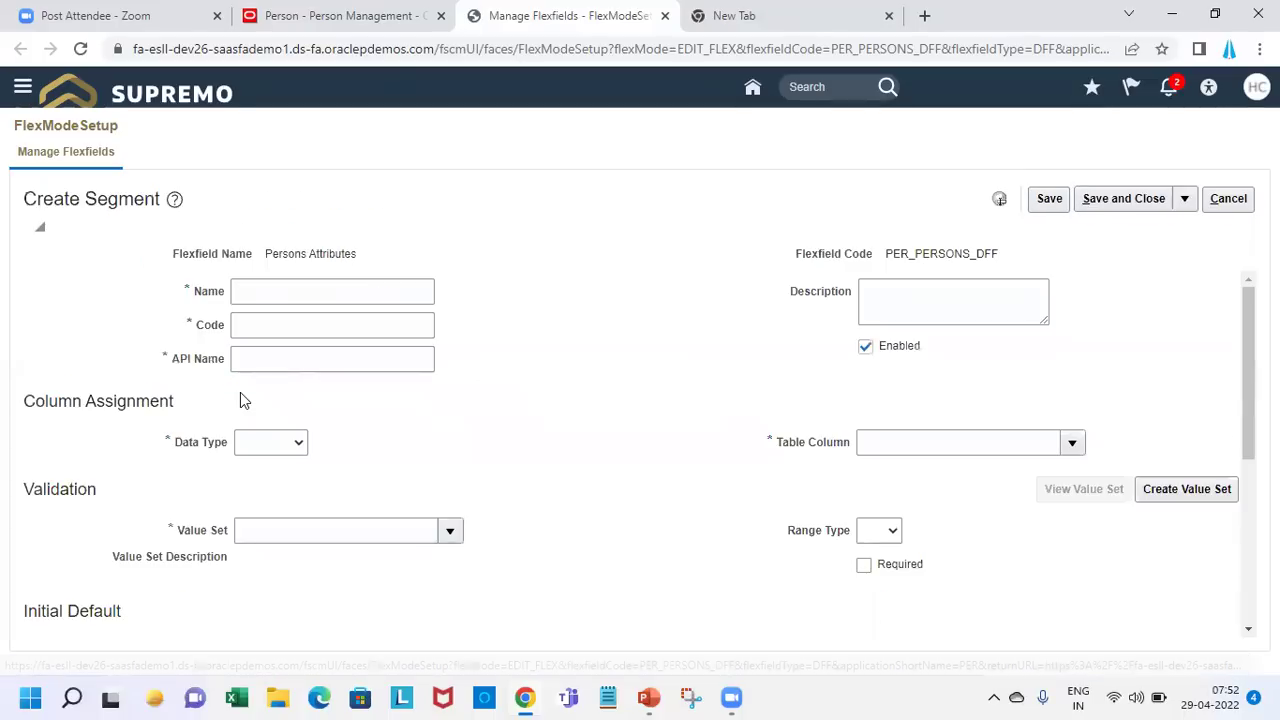
- Name the new segment SP_FATHERS_NAME, keep the generated code and API name, and set its data type to Character
{"action": "left_click", "coordinate": [271, 292]}
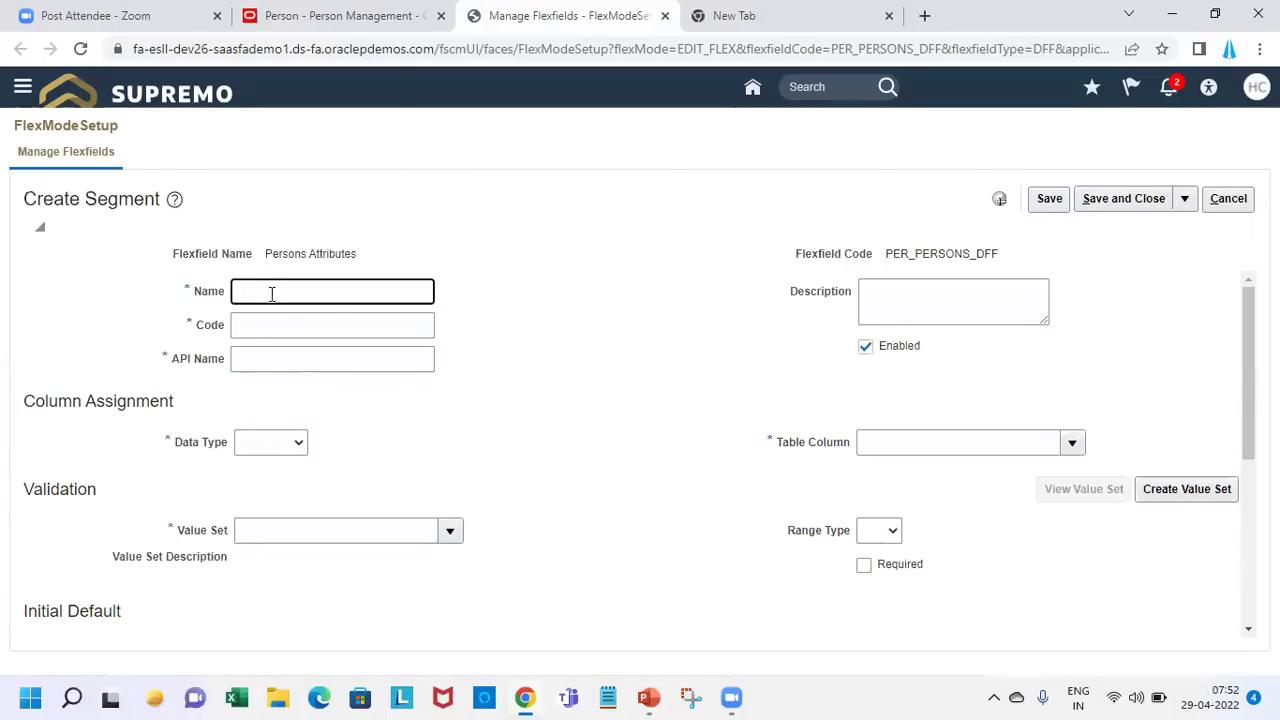
{"action": "type", "text": "SP"}
{"action": "type", "text": "_FATH"}
{"action": "type", "text": "THER"}
{"action": "type", "text": "S_NAME"}
{"action": "key", "text": "Tab"}
{"action": "left_click", "coordinate": [374, 367]}
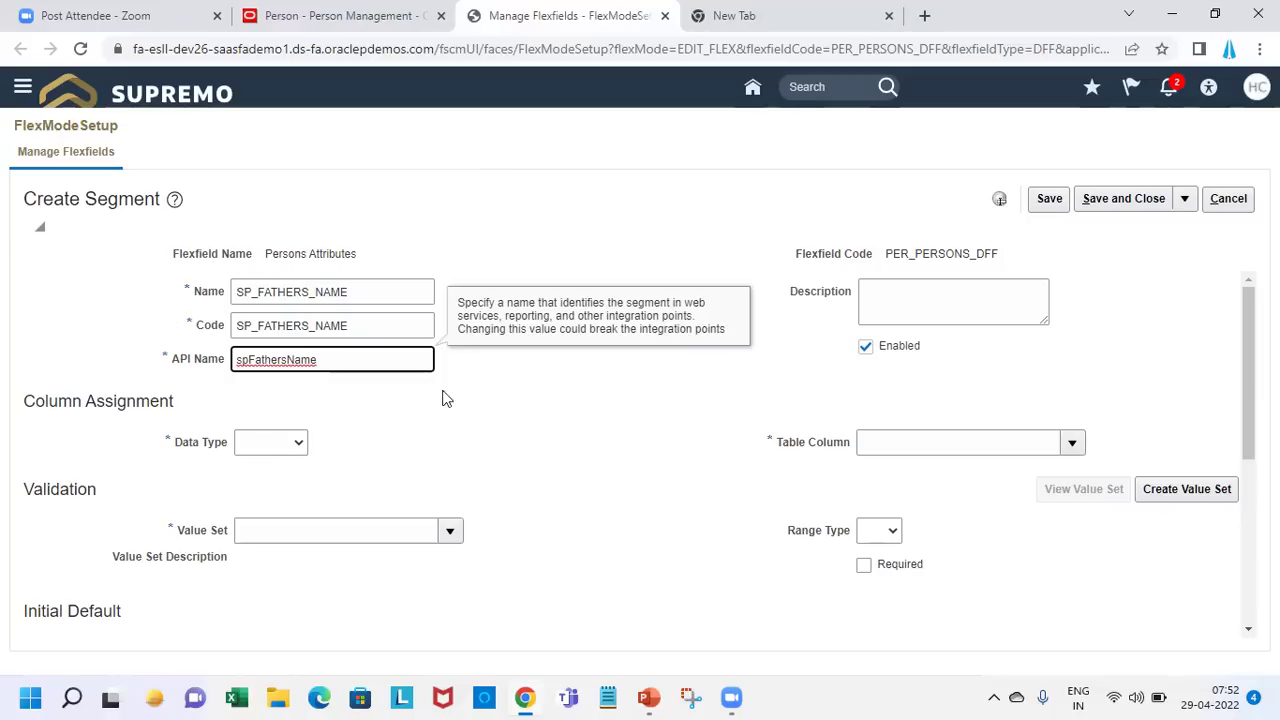
{"action": "left_click", "coordinate": [263, 450]}
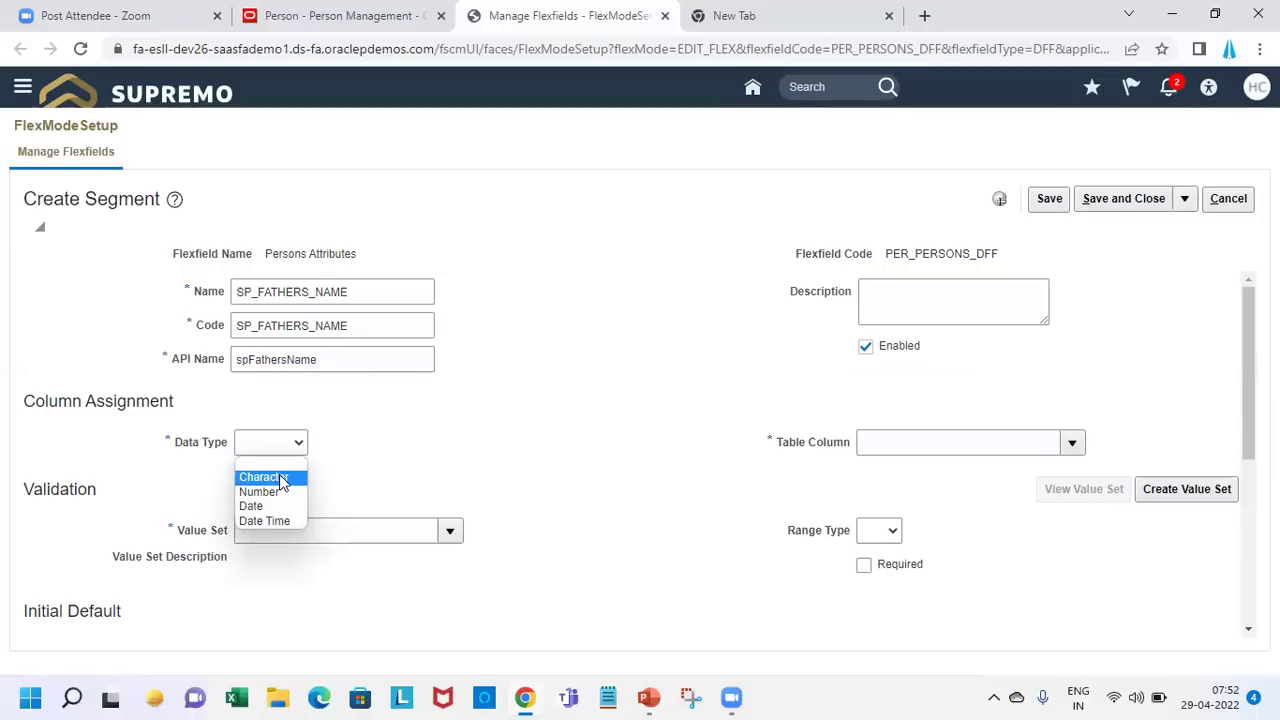
{"action": "left_click", "coordinate": [282, 479]}
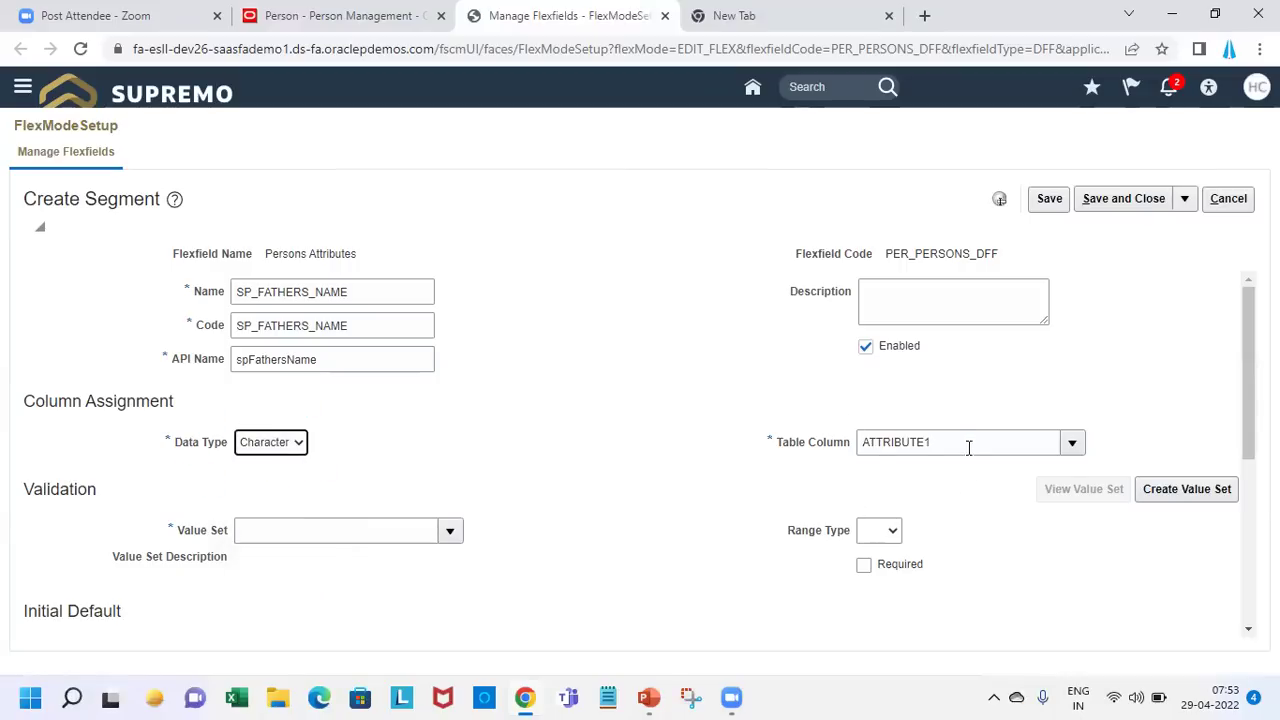
- Try the Number and Date data types to compare their table columns, and restore the segment's data type to Character
{"action": "left_click", "coordinate": [283, 445]}
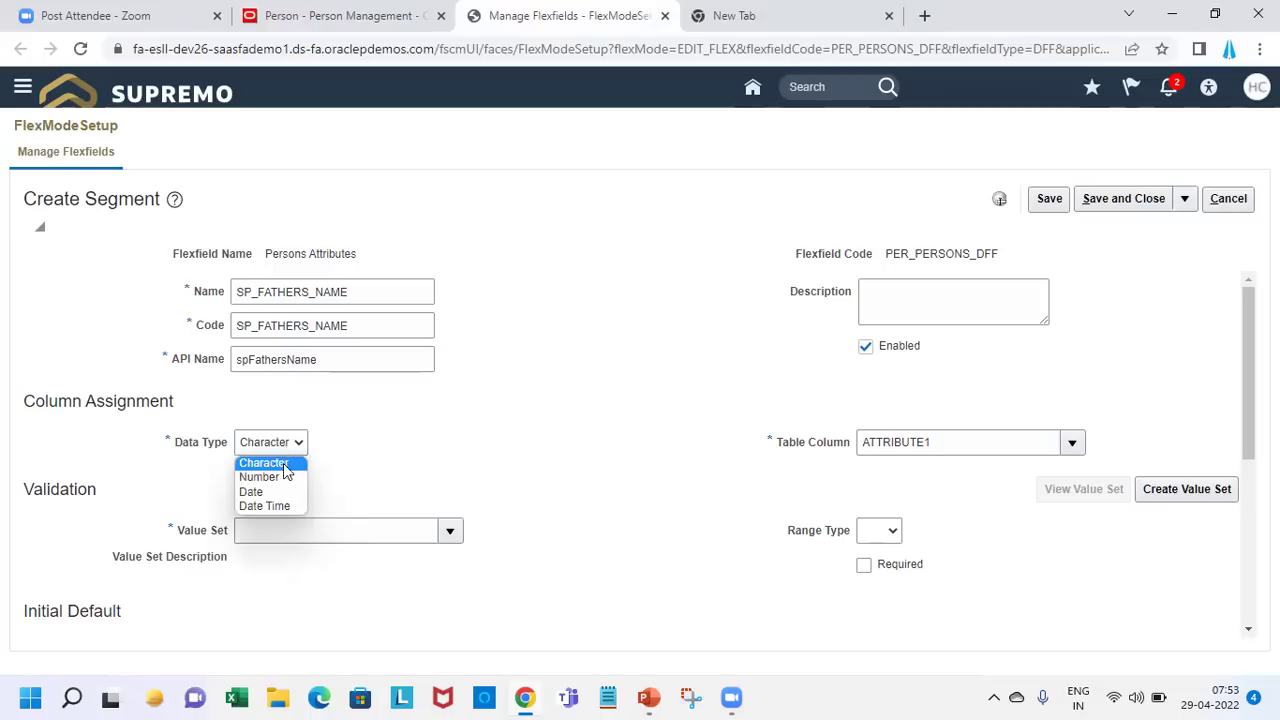
{"action": "left_click", "coordinate": [285, 478]}
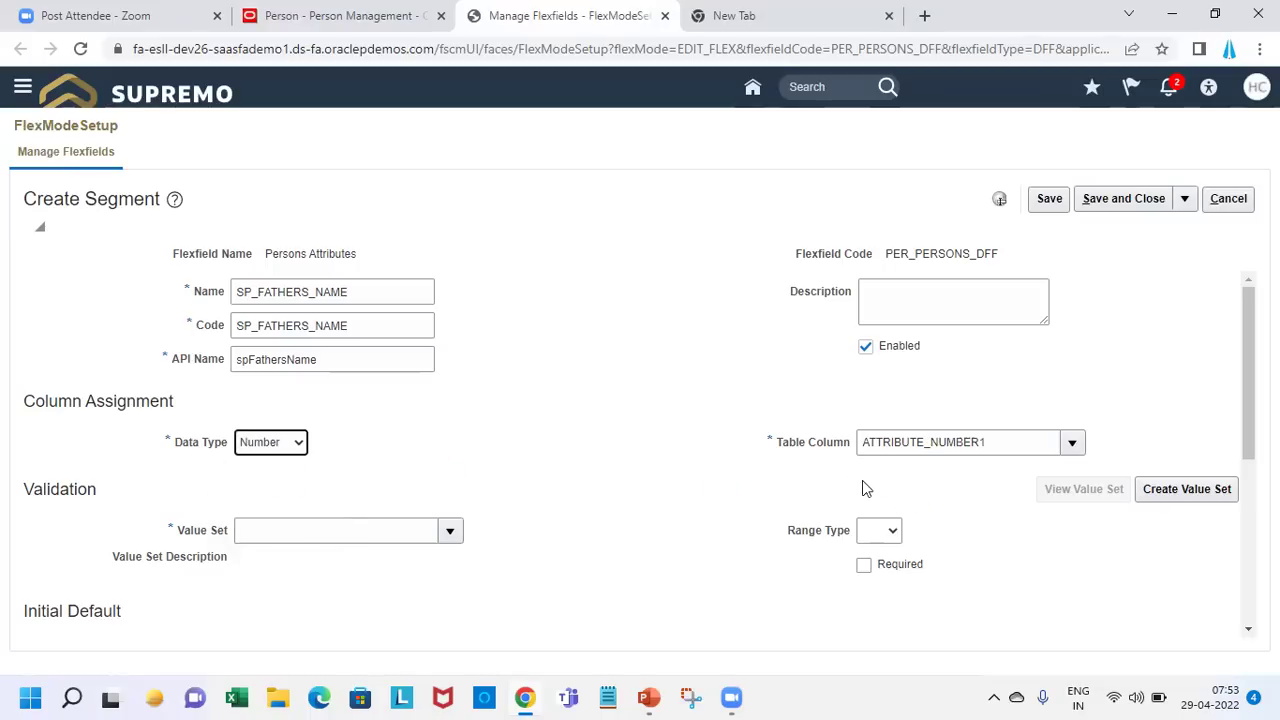
{"action": "left_click", "coordinate": [289, 444]}
{"action": "left_click", "coordinate": [285, 492]}
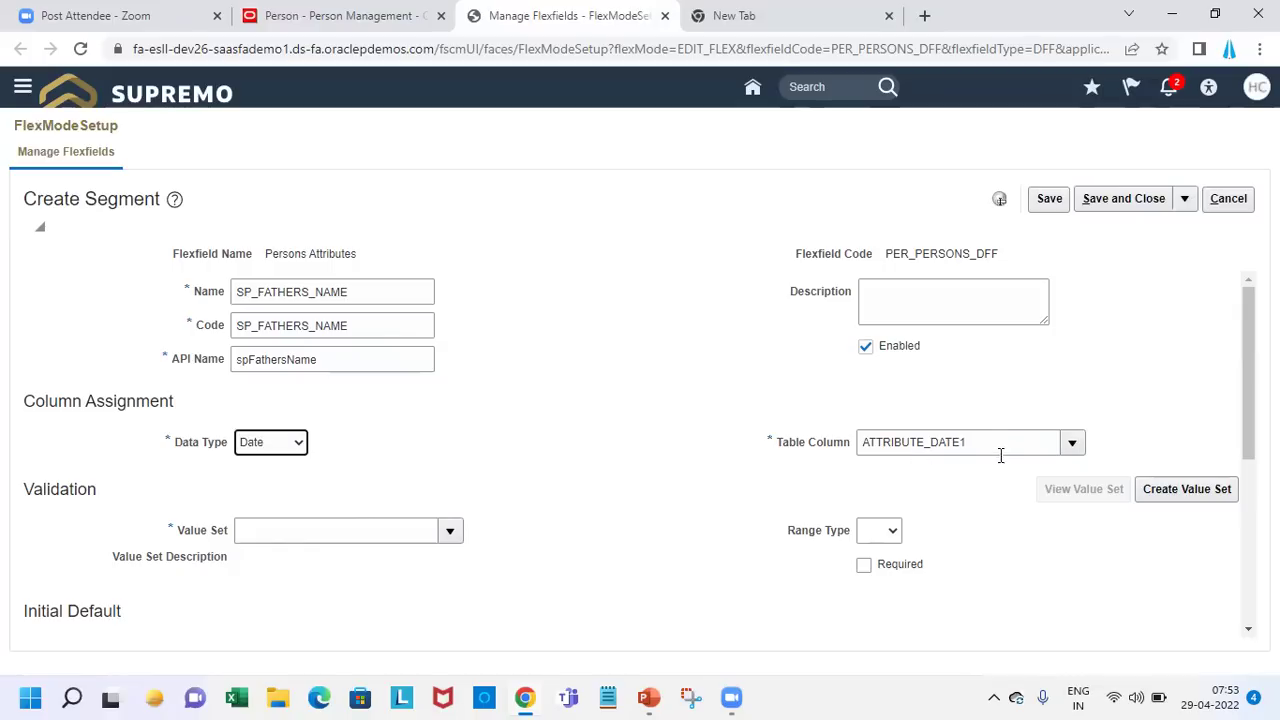
{"action": "left_click", "coordinate": [268, 445]}
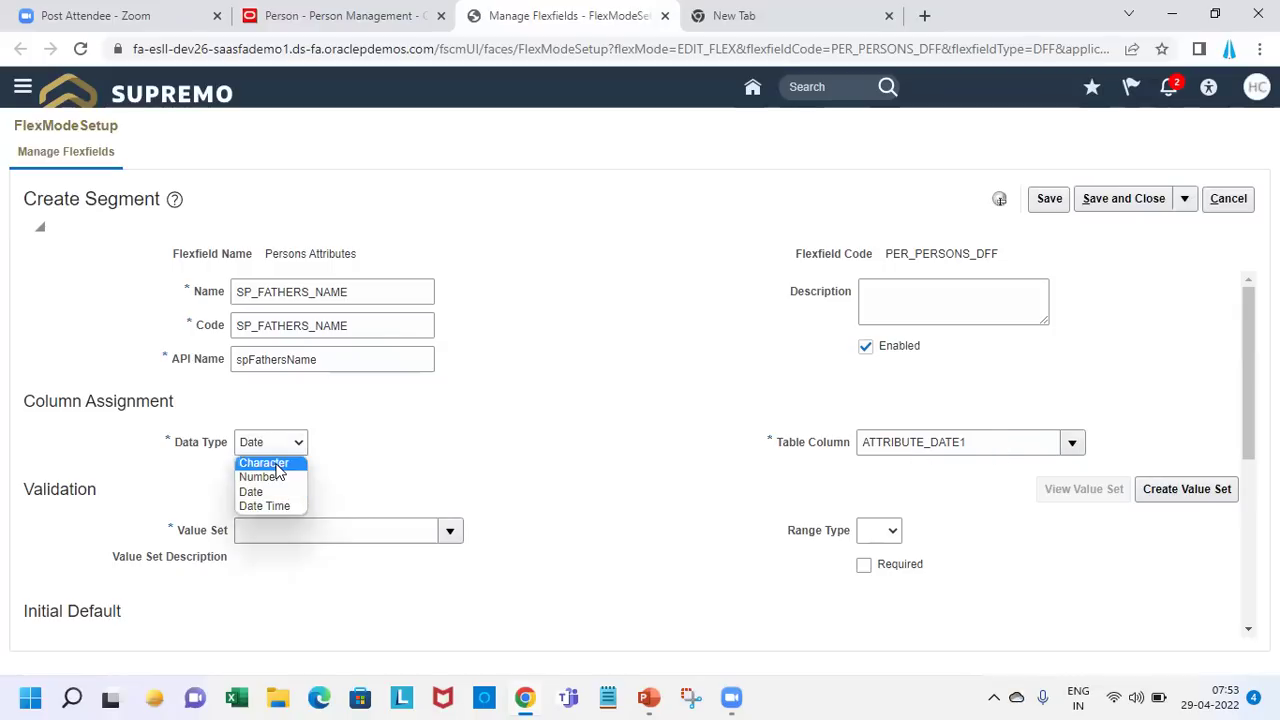
{"action": "left_click", "coordinate": [272, 459]}
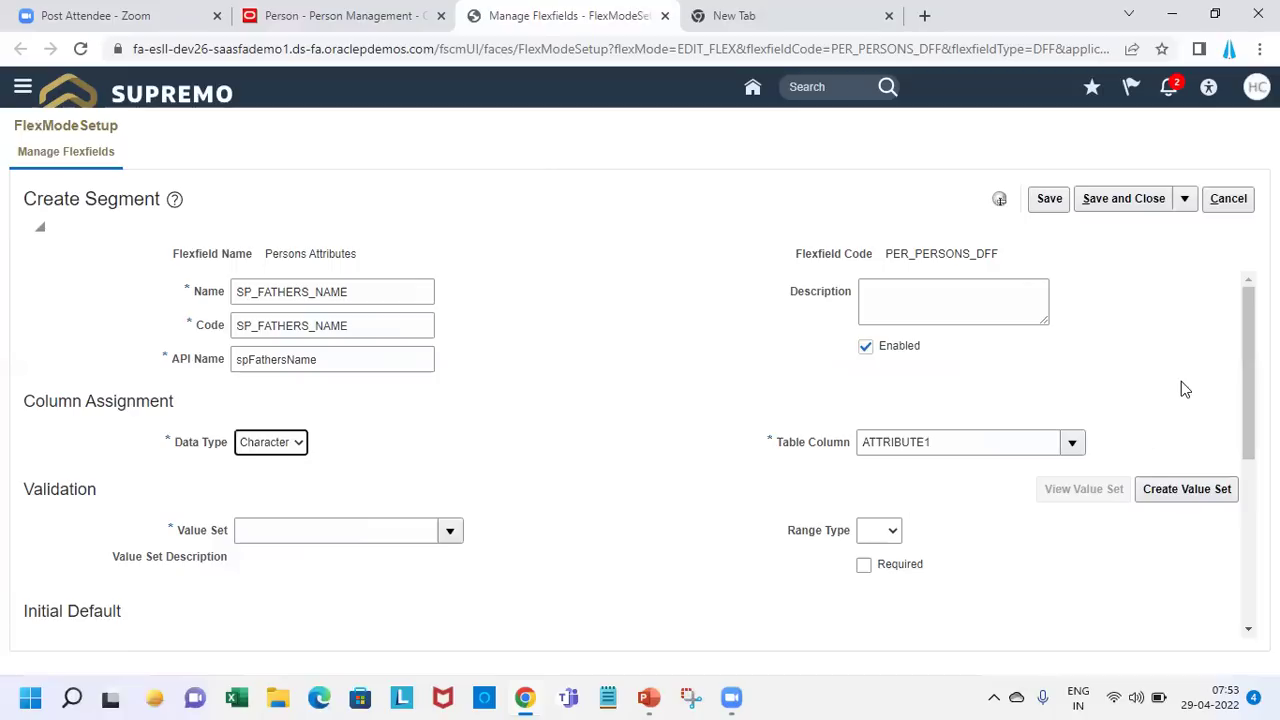
- Assign the 30 Characters value set to the segment's validation
{"action": "scroll", "coordinate": [535, 441], "scroll_direction": "down", "scroll_amount": 1}
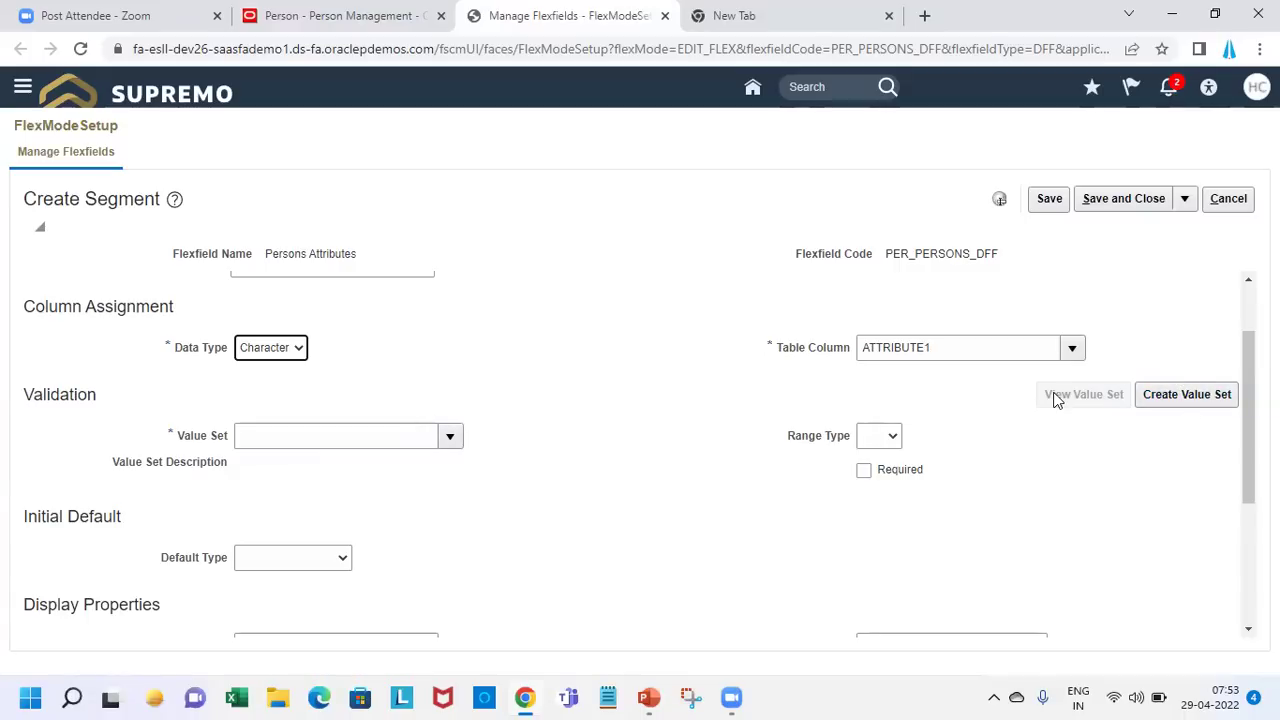
{"action": "left_click", "coordinate": [360, 437]}
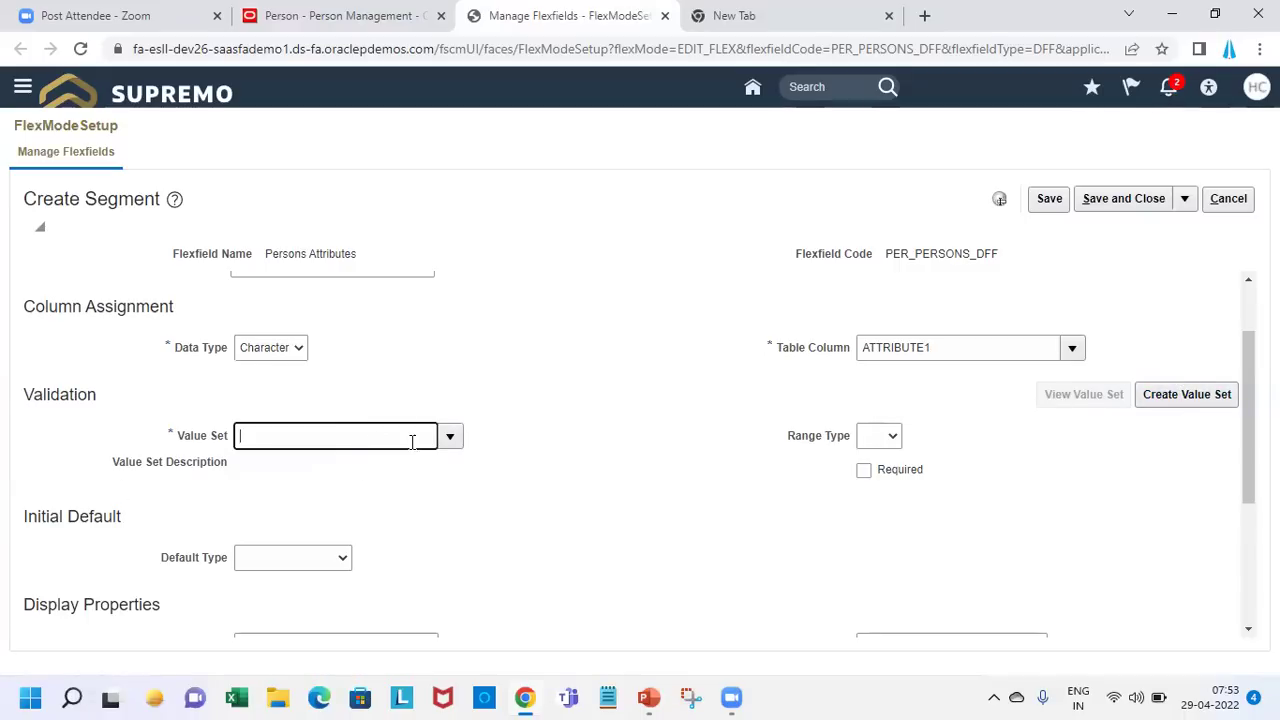
{"action": "left_click", "coordinate": [451, 436]}
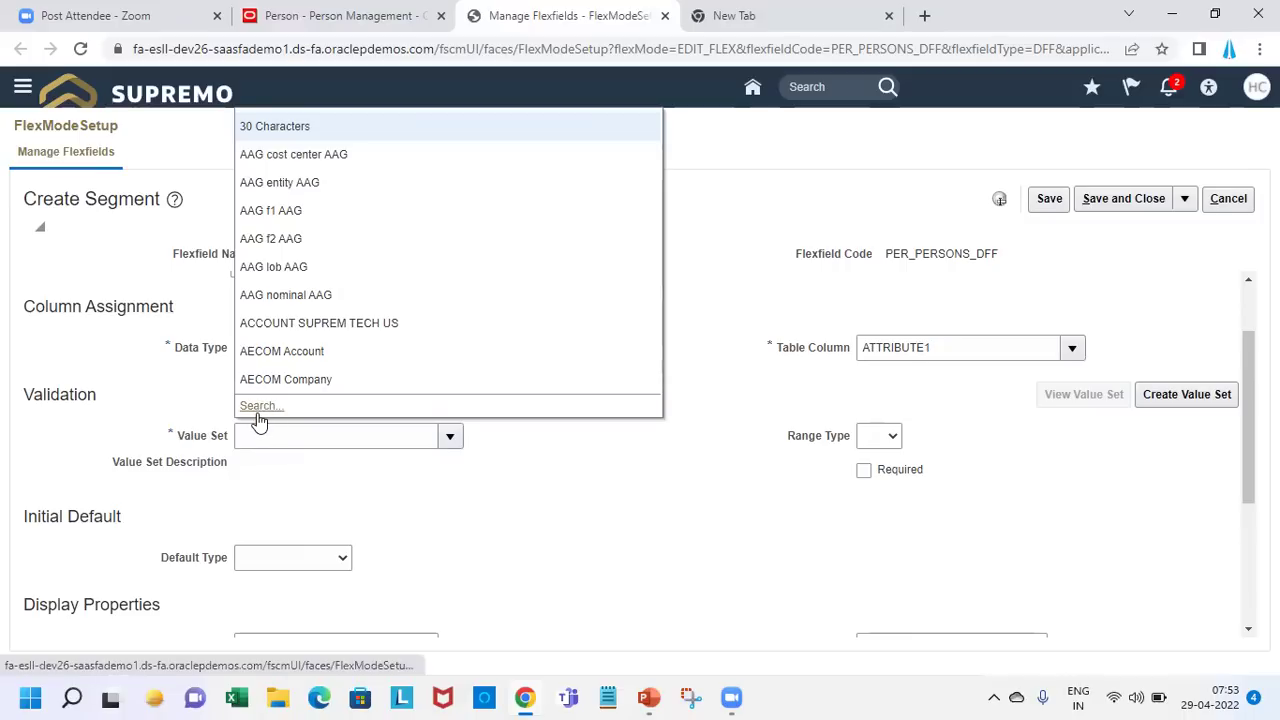
{"action": "left_click", "coordinate": [273, 131]}
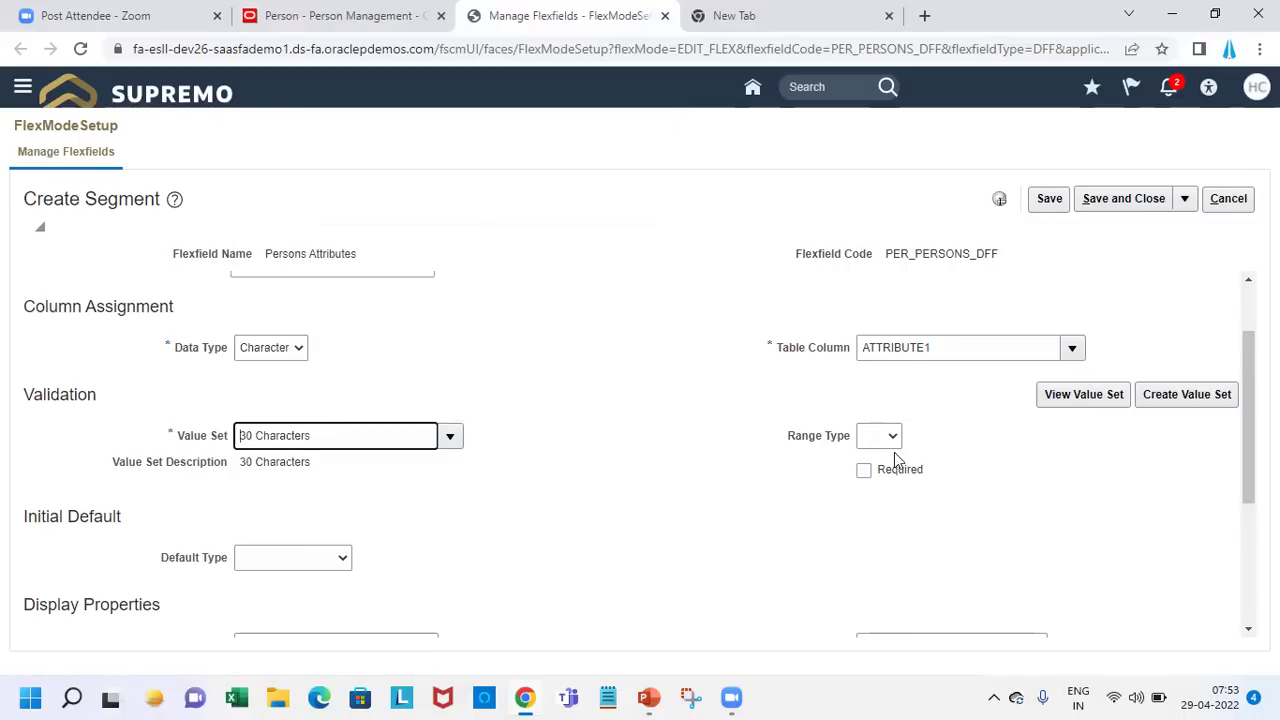
- View the definition of the 30 Characters value set, review its description and validation type, and save and close it
{"action": "left_click", "coordinate": [1079, 395]}
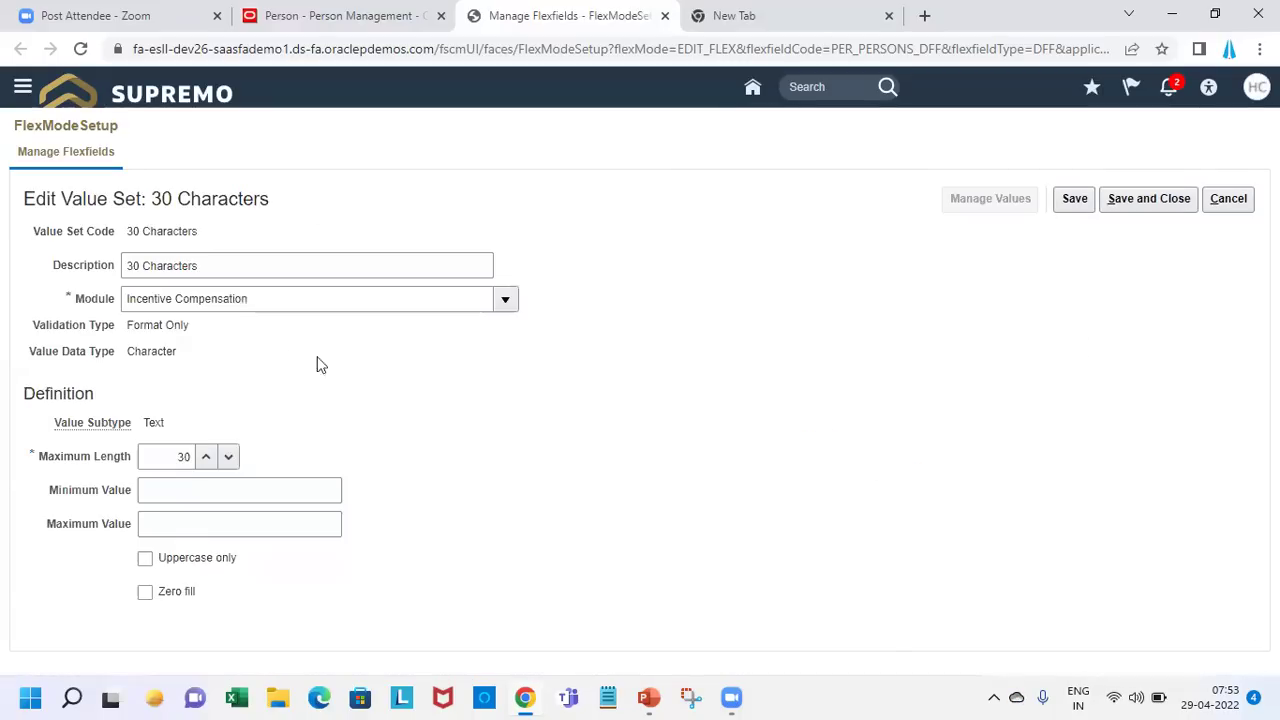
{"action": "triple_click", "coordinate": [165, 265]}
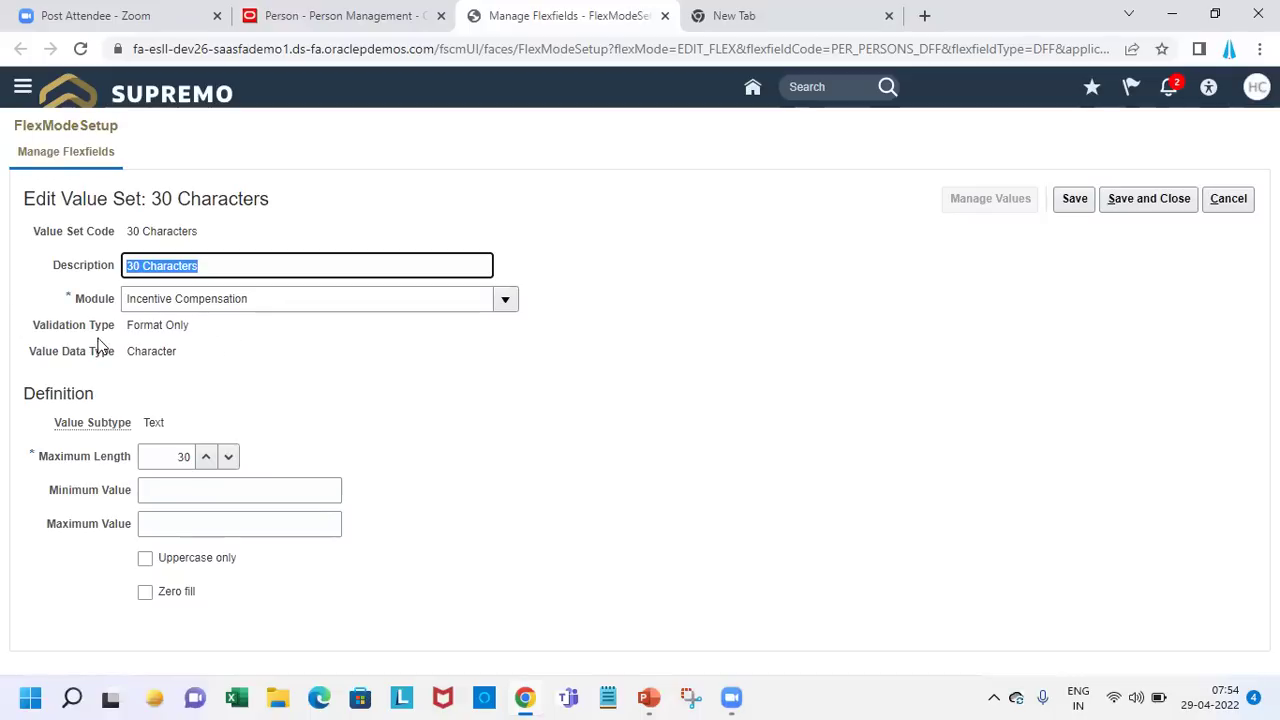
{"action": "double_click", "coordinate": [141, 328]}
{"action": "left_click", "coordinate": [141, 328]}
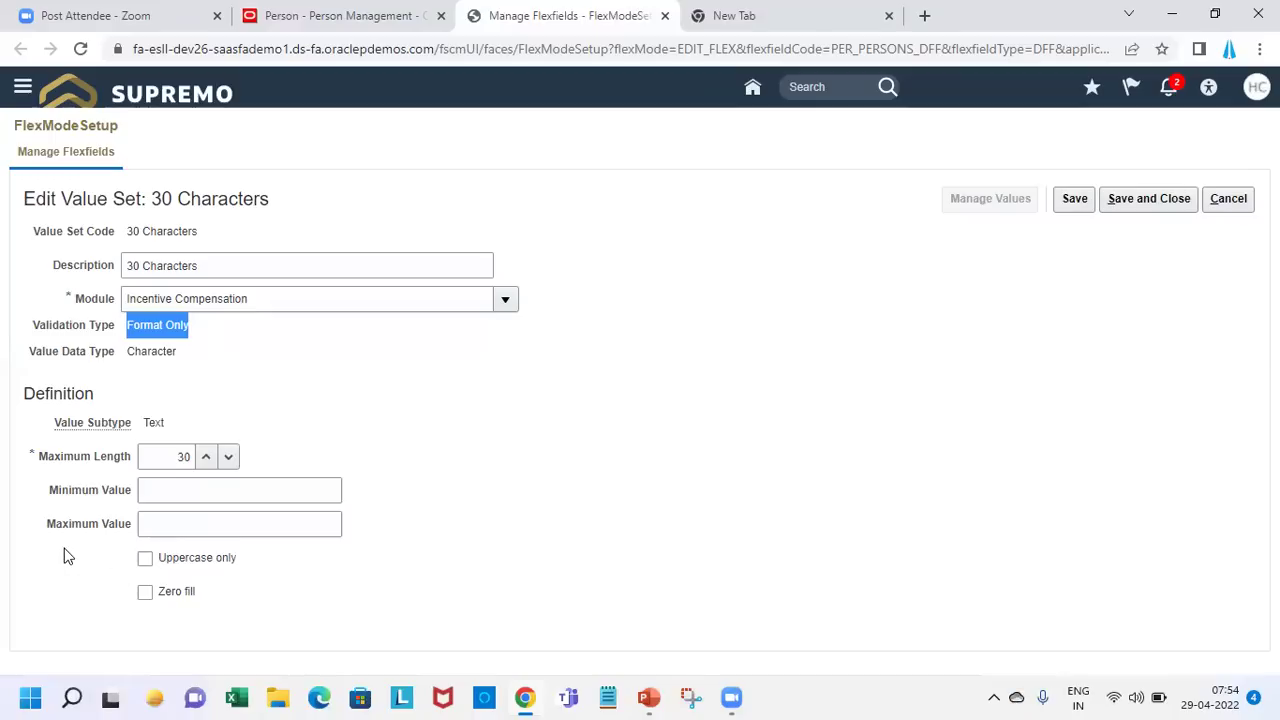
{"action": "left_click", "coordinate": [1082, 200]}
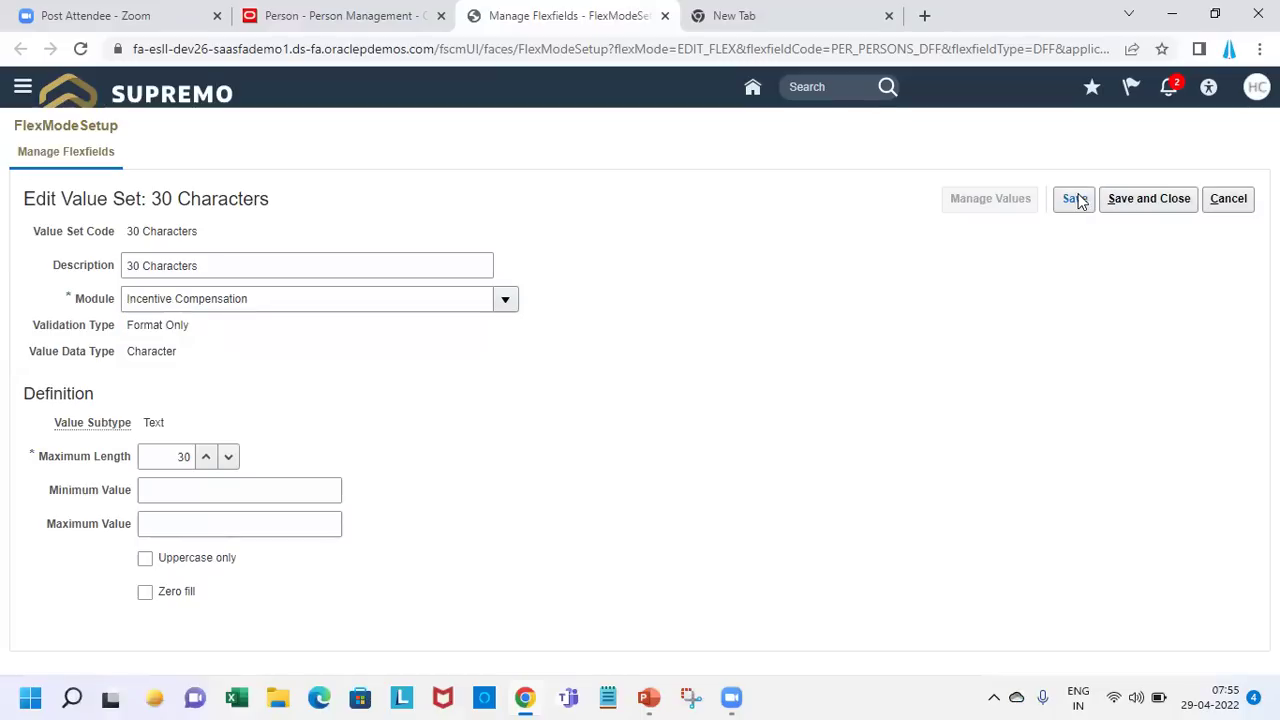
{"action": "left_click", "coordinate": [1148, 201]}
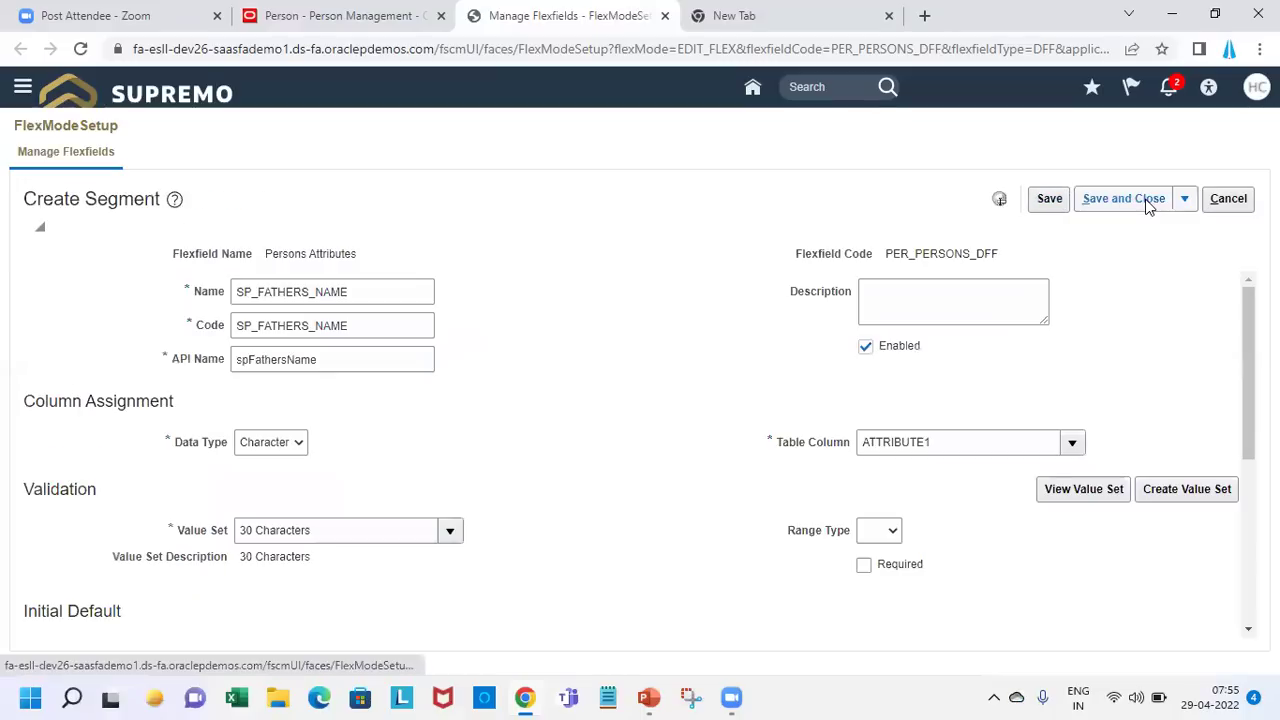
- Change the segment's display prompt to "SP Father's Name"
{"action": "left_click_drag", "start_coordinate": [1245, 379], "coordinate": [1233, 493]}
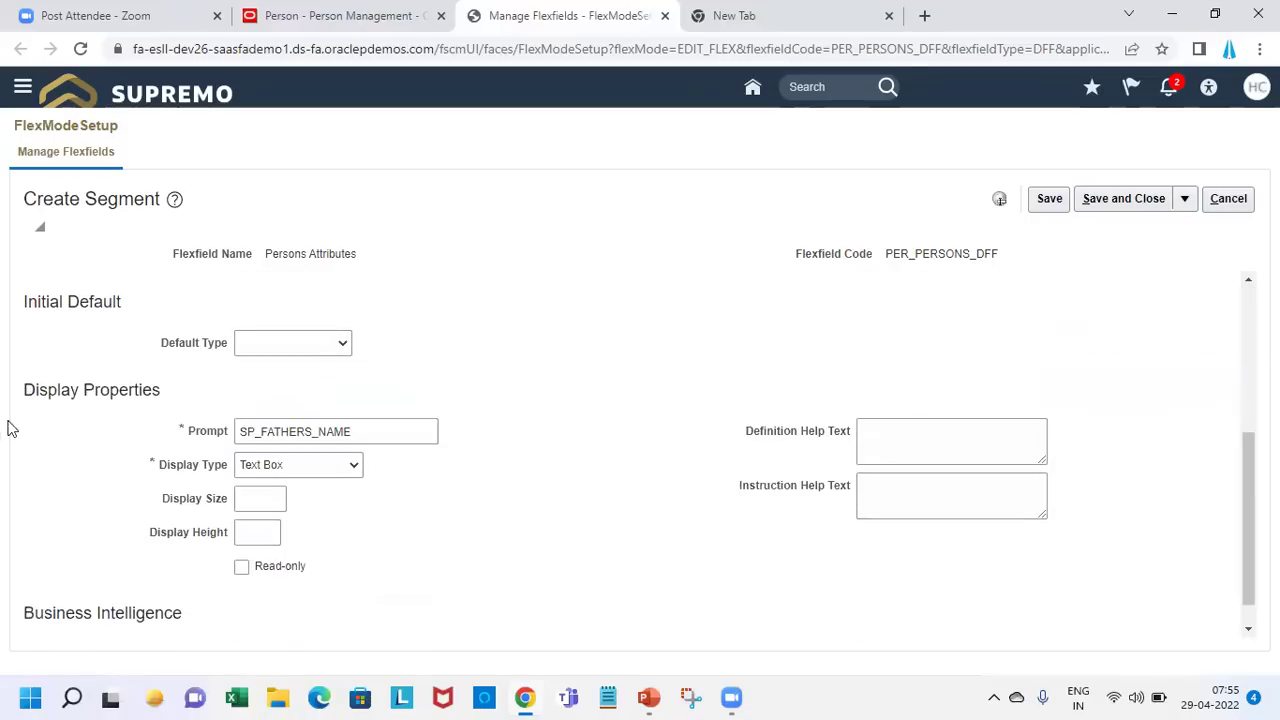
{"action": "triple_click", "coordinate": [210, 440]}
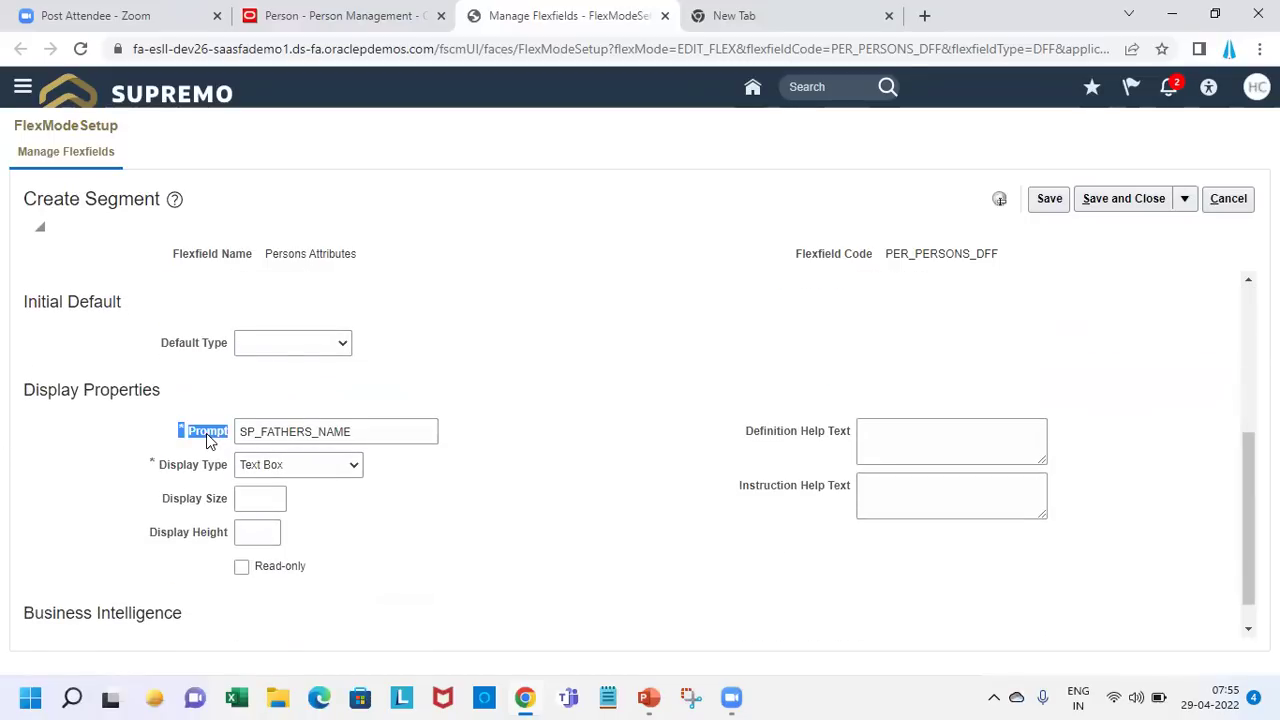
{"action": "left_click", "coordinate": [266, 432]}
{"action": "key", "text": "BackSpace"}
{"action": "key", "text": "shift+Right"}
{"action": "key", "text": "shift+Right"}
{"action": "key", "text": "shift+Right"}
{"action": "key", "text": "shift+Right"}
{"action": "key", "text": "shift+Right"}
{"action": "key", "text": "shift+Right"}
{"action": "key", "text": "shift+Right"}
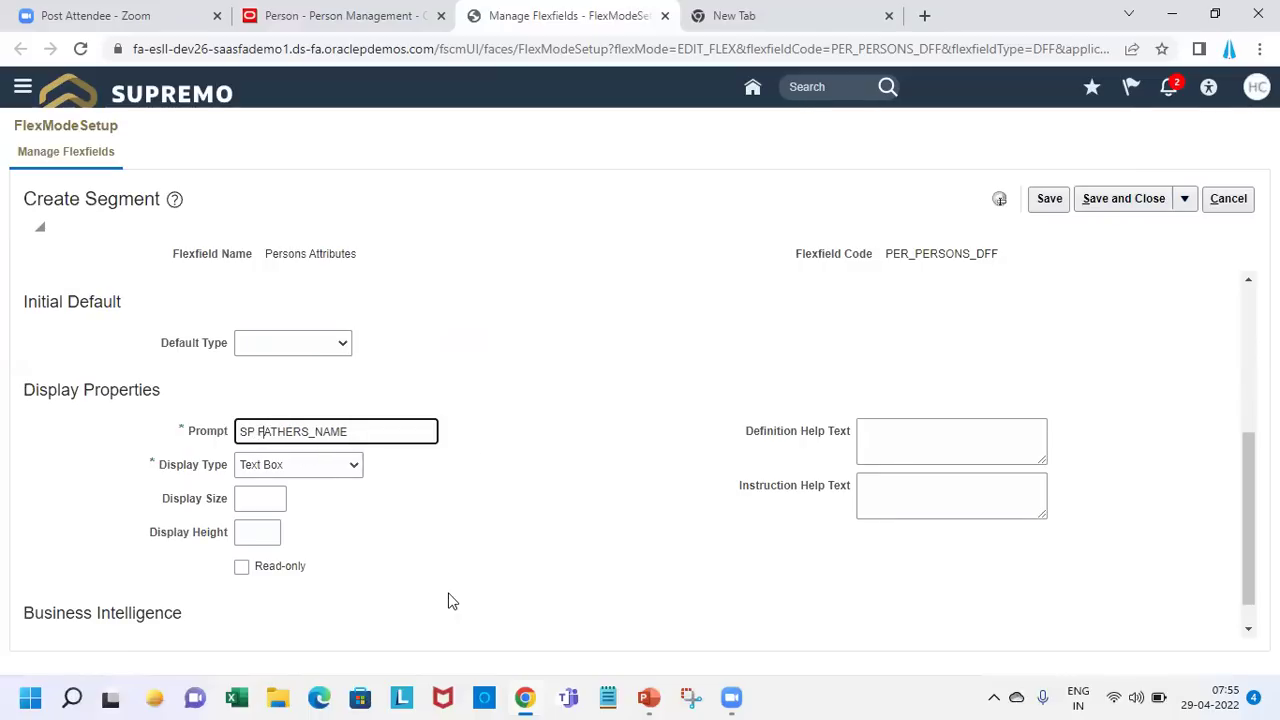
{"action": "type", "text": "ather's"}
{"action": "key", "text": "Delete"}
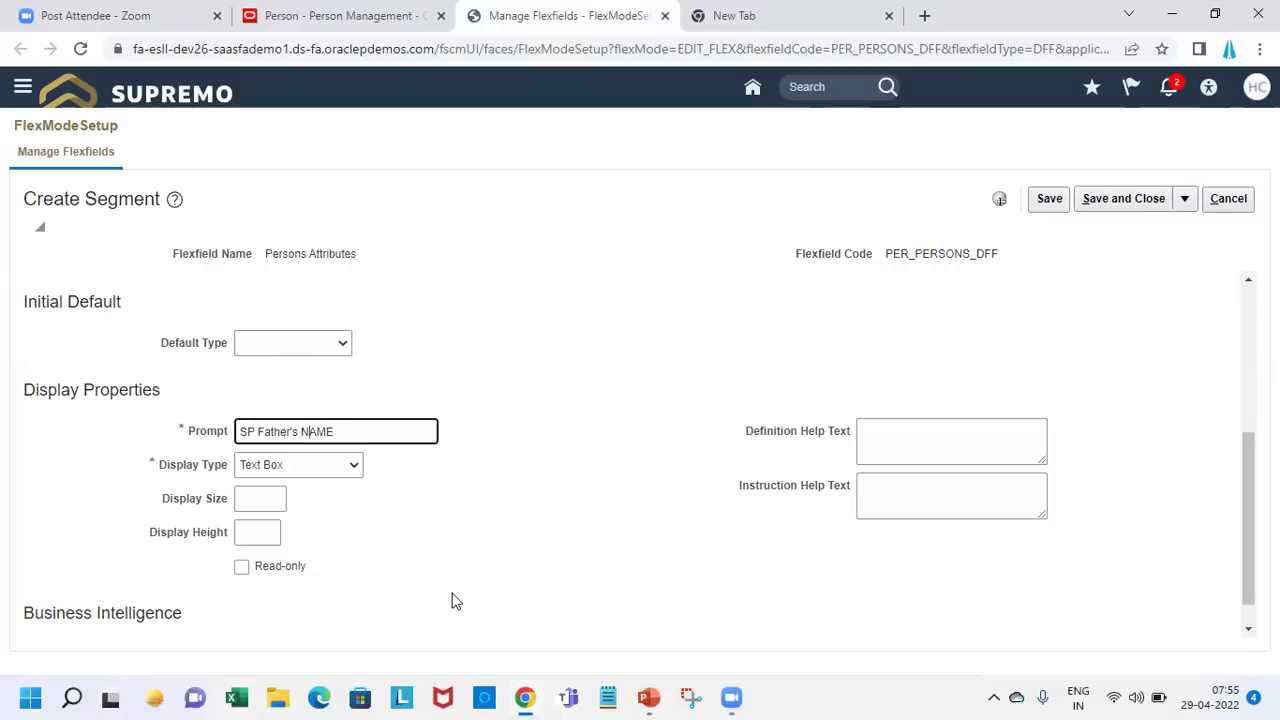
{"action": "key", "text": "Delete"}
{"action": "key", "text": "Delete"}
{"action": "key", "text": "Delete"}
{"action": "type", "text": "a"}
{"action": "type", "text": "me"}
- Set the segment's display size to 15 and review the other segment settings
{"action": "left_click", "coordinate": [281, 500]}
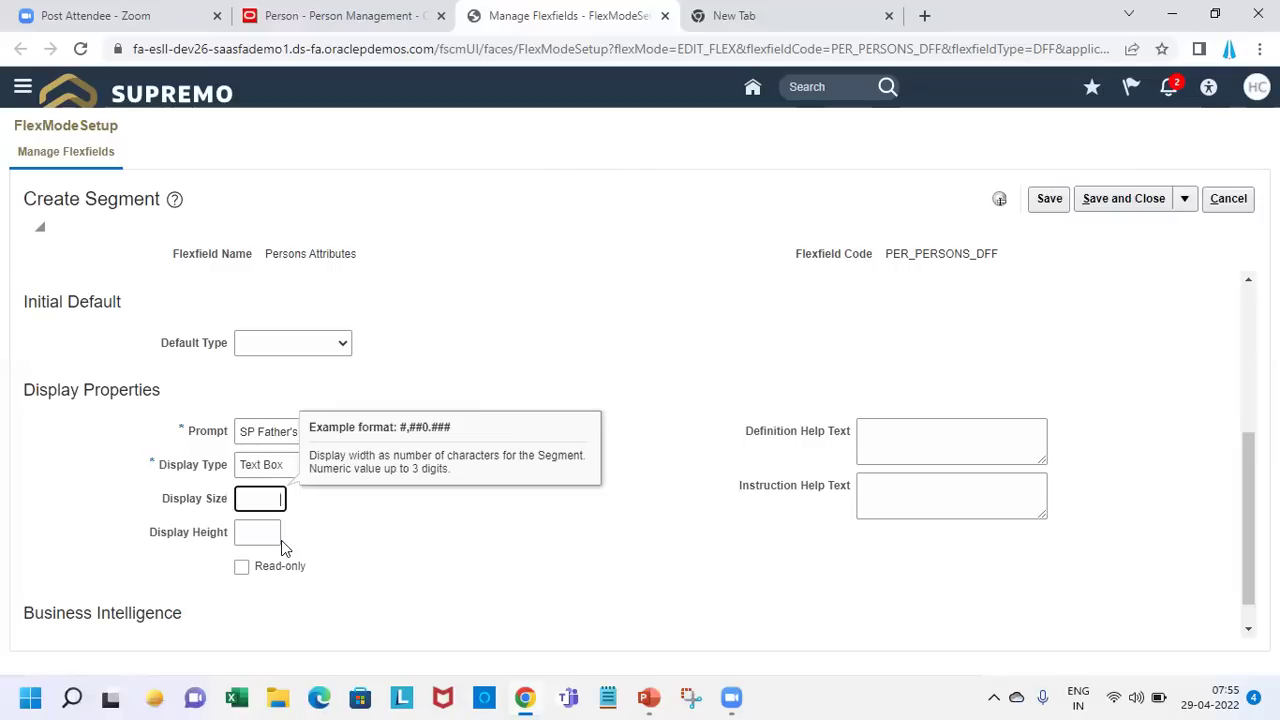
{"action": "type", "text": "15"}
{"action": "key", "text": "Tab"}
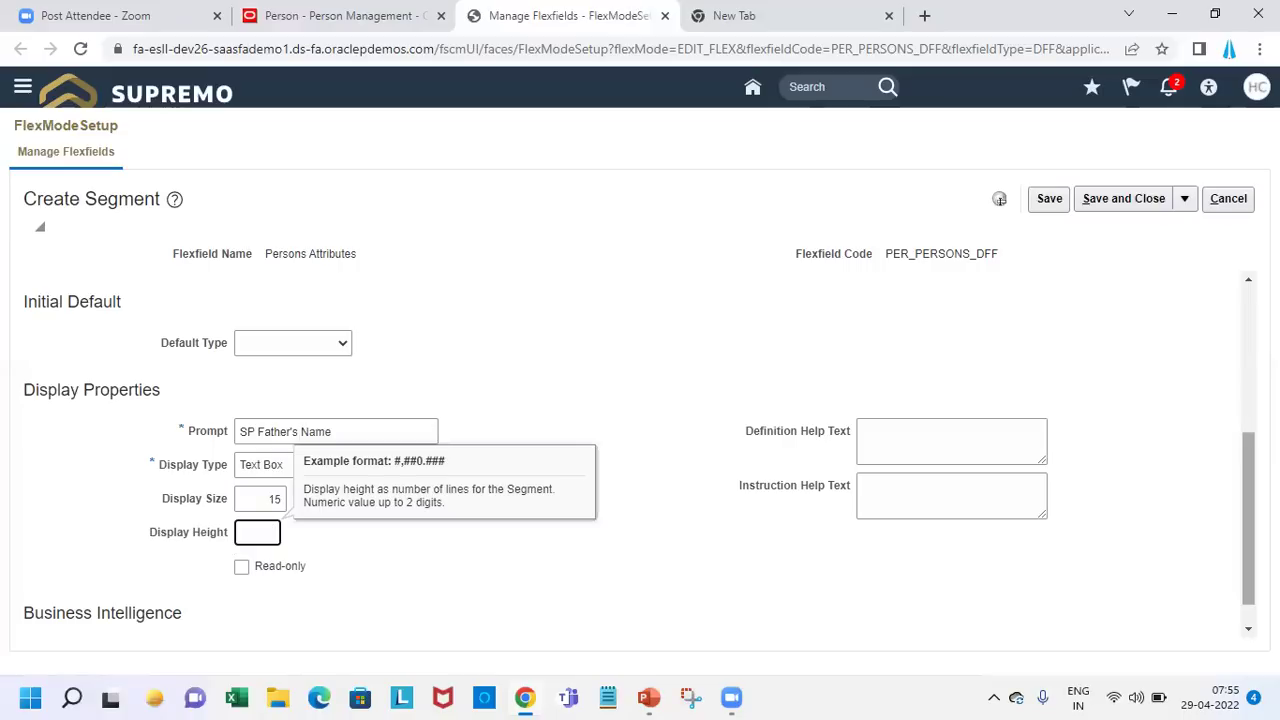
{"action": "scroll", "coordinate": [1239, 555], "scroll_direction": "down", "scroll_amount": 1}
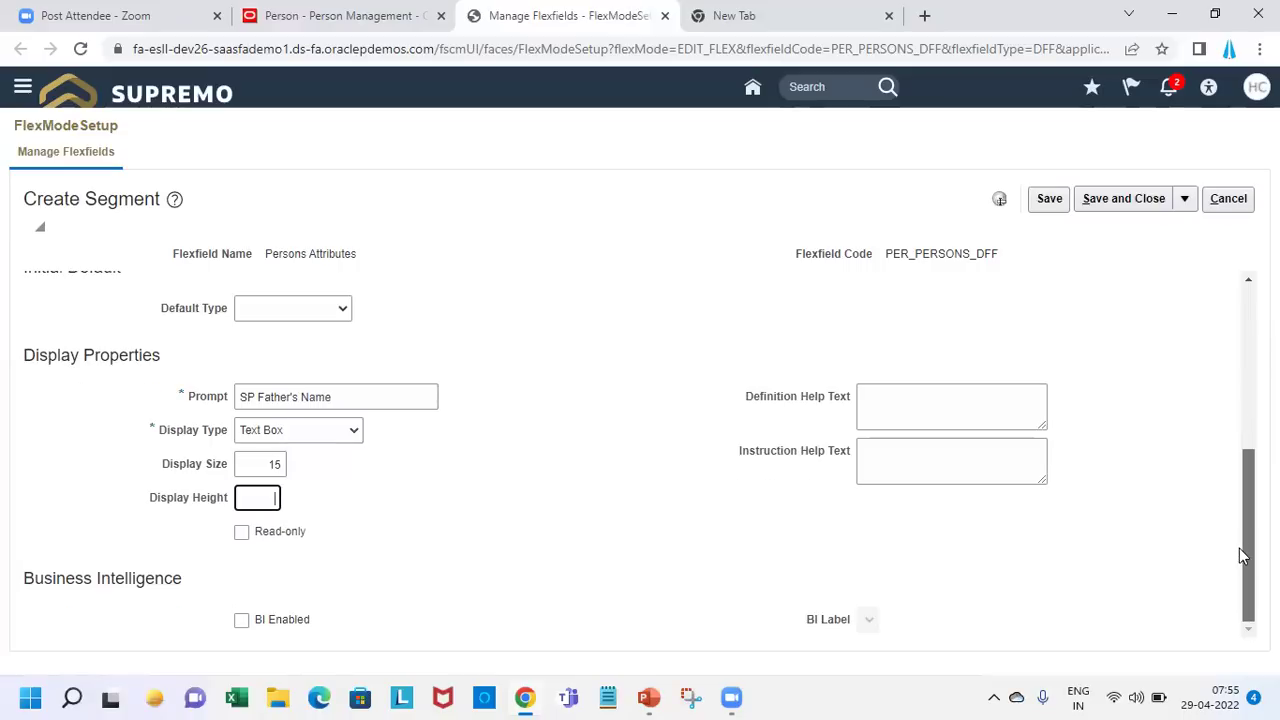
{"action": "scroll", "coordinate": [1243, 334], "scroll_direction": "up", "scroll_amount": 4}
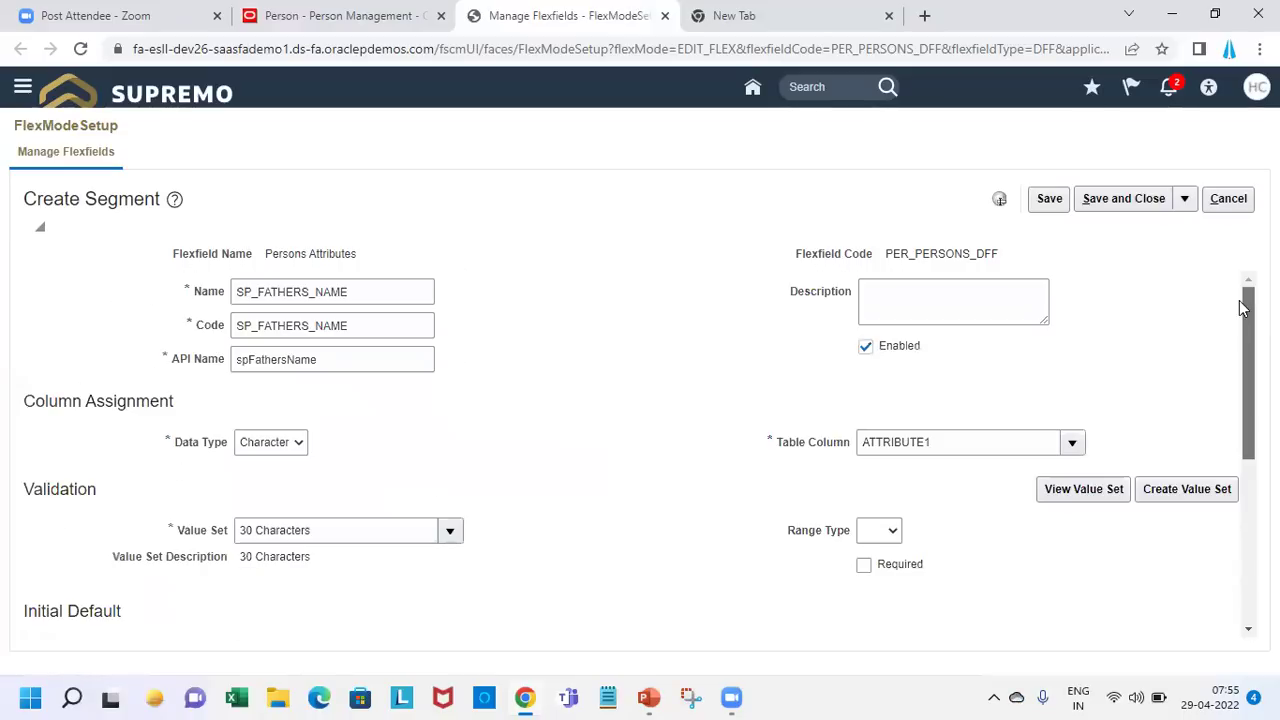
{"action": "scroll", "coordinate": [1240, 331], "scroll_direction": "down", "scroll_amount": 4}
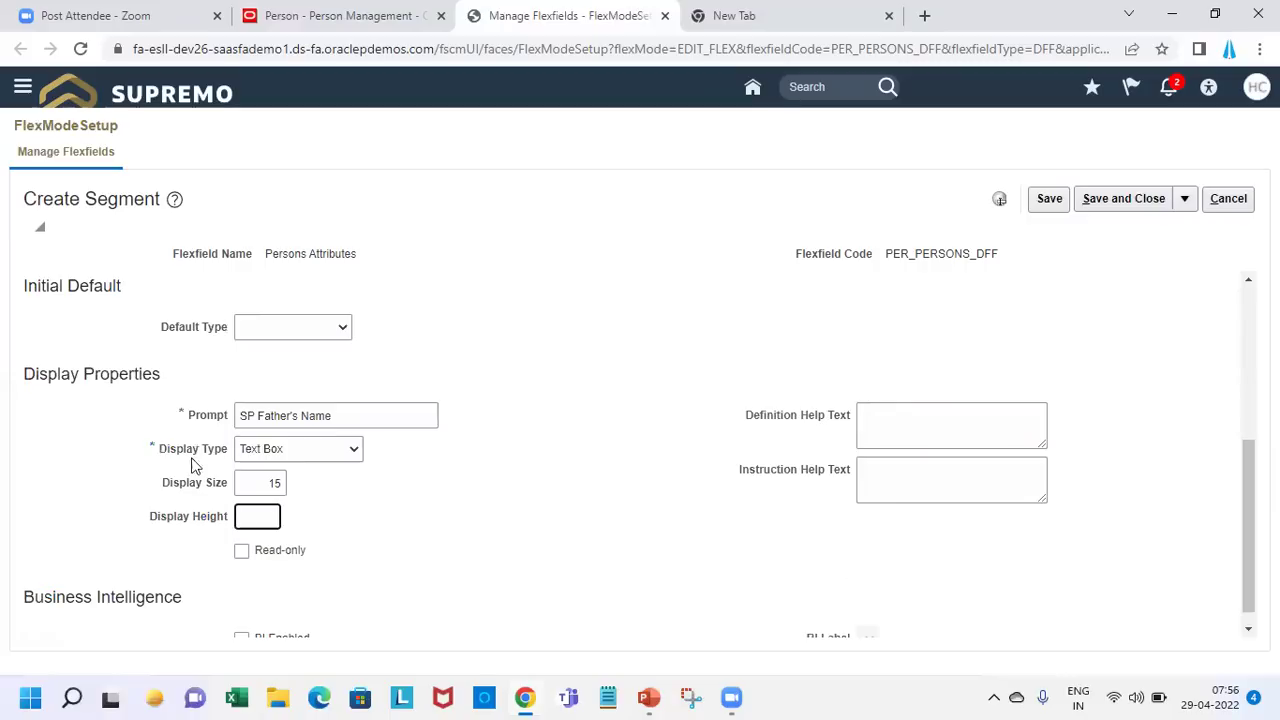
- Set the segment's display size to 30, leave the display height empty, and save and close the segment
{"action": "left_click", "coordinate": [262, 490]}
{"action": "left_click_drag", "start_coordinate": [262, 490], "coordinate": [293, 505]}
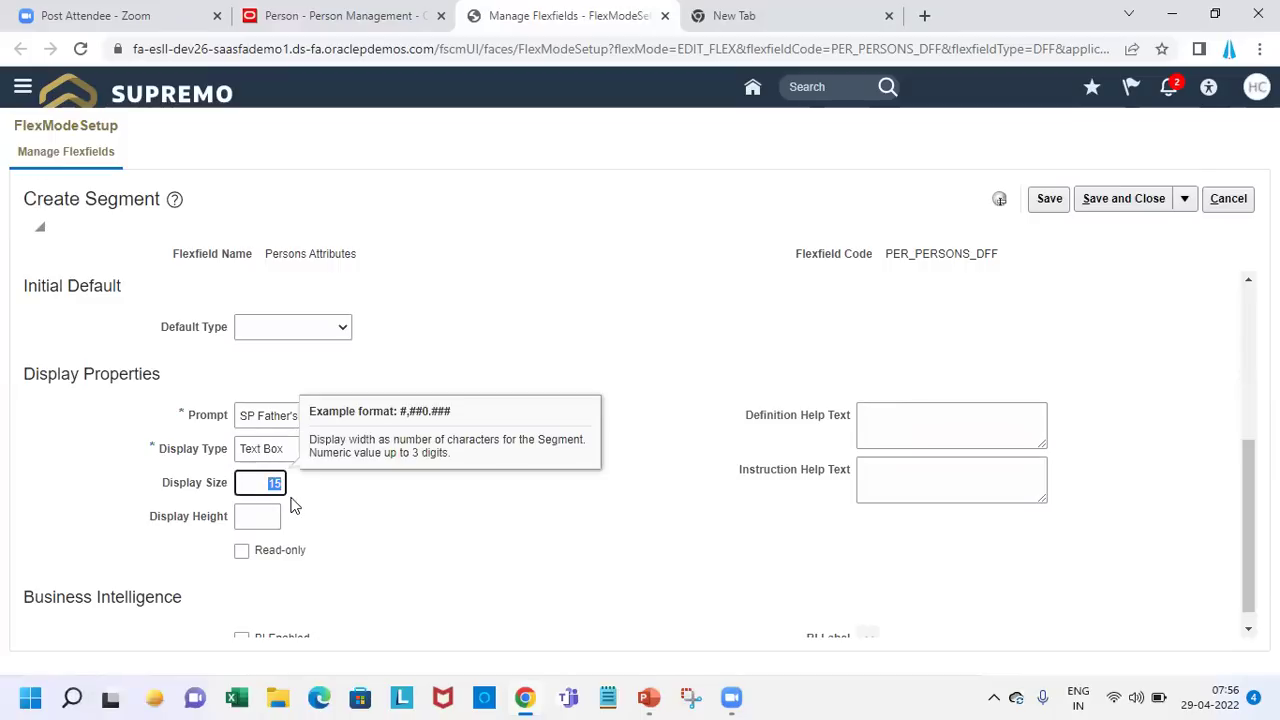
{"action": "type", "text": "30"}
{"action": "left_click", "coordinate": [260, 520]}
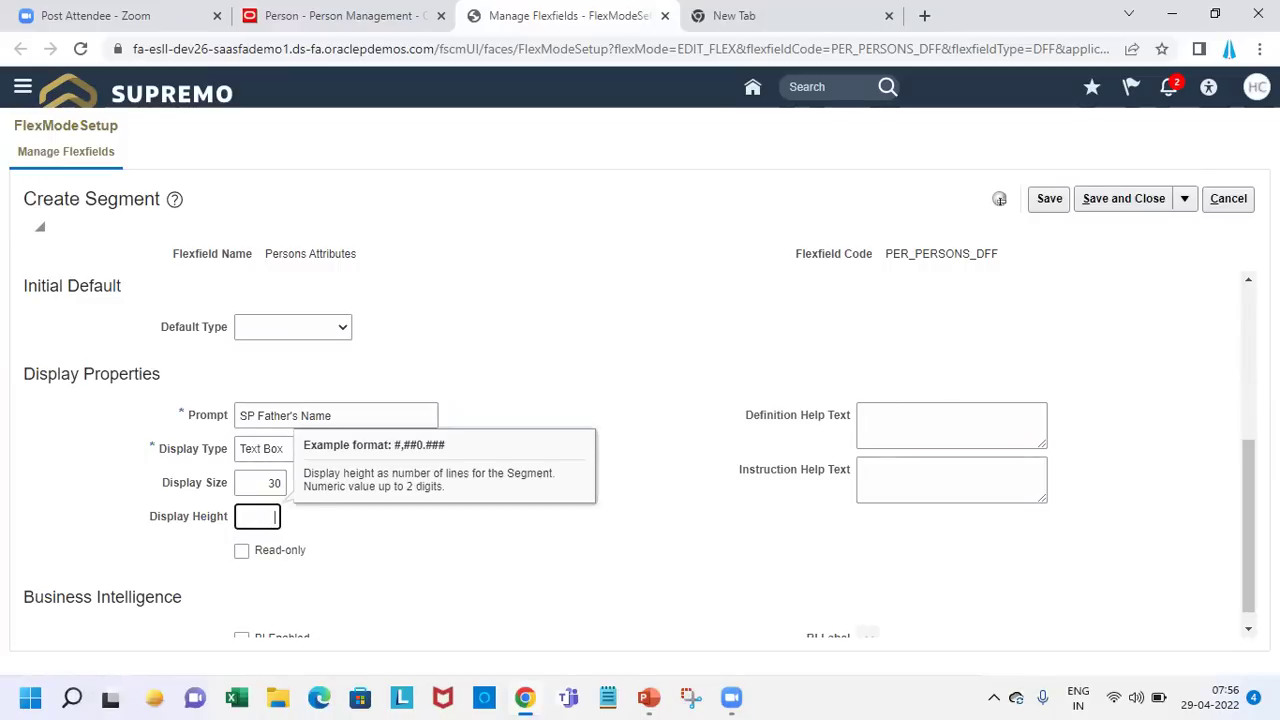
{"action": "scroll", "coordinate": [1248, 380], "scroll_direction": "up", "scroll_amount": 5}
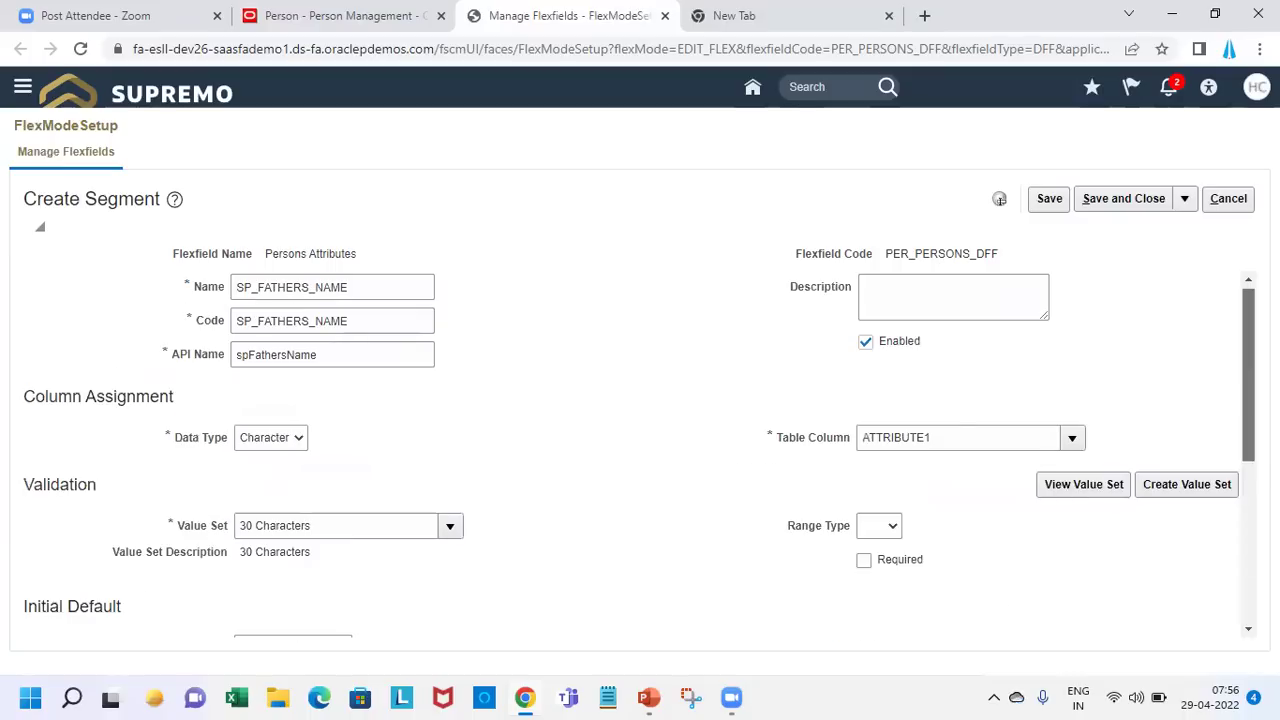
{"action": "left_click", "coordinate": [1136, 203]}
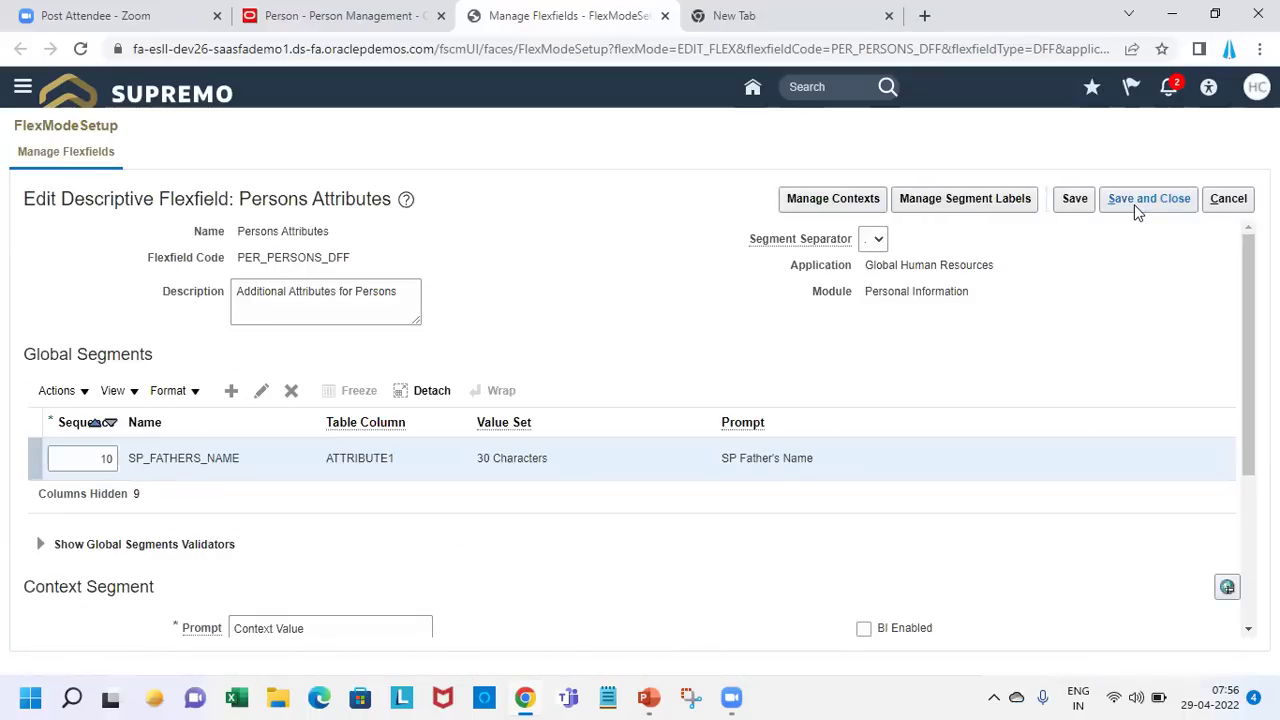
- Save and close the Persons Attributes flexfield, deploy it, and close the deployment confirmation
{"action": "left_click", "coordinate": [1136, 203]}
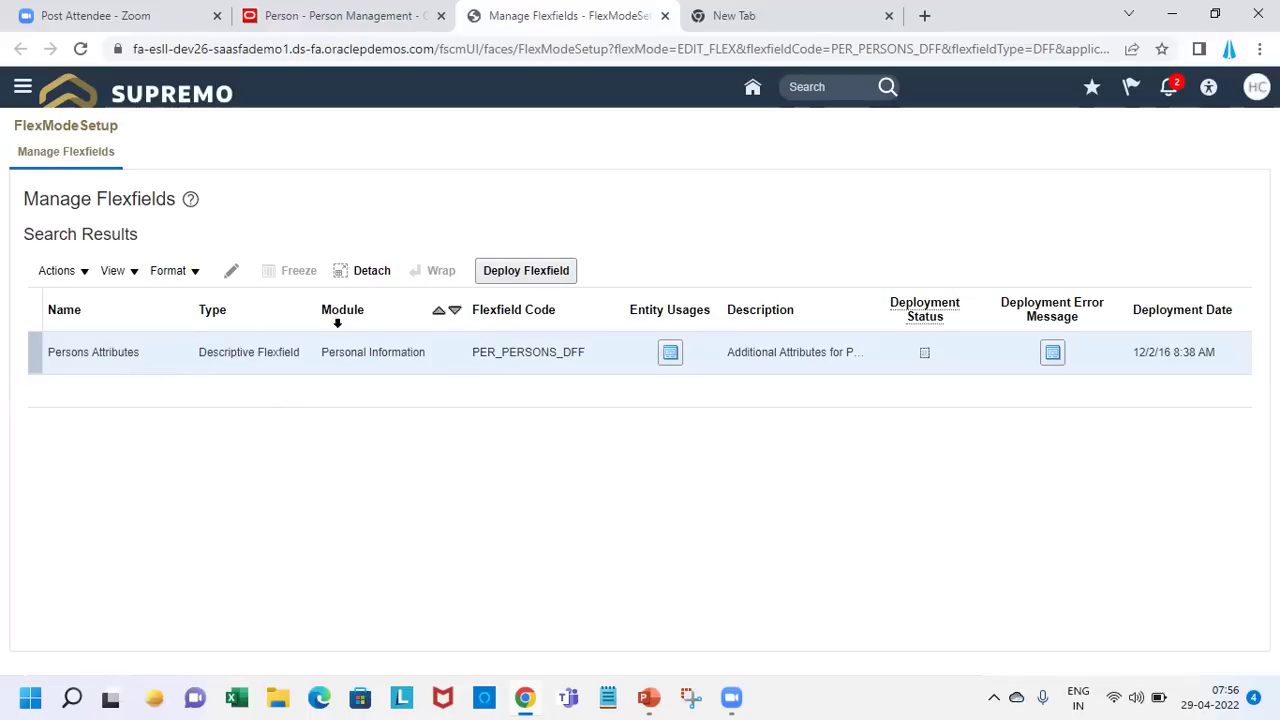
{"action": "left_click", "coordinate": [525, 272]}
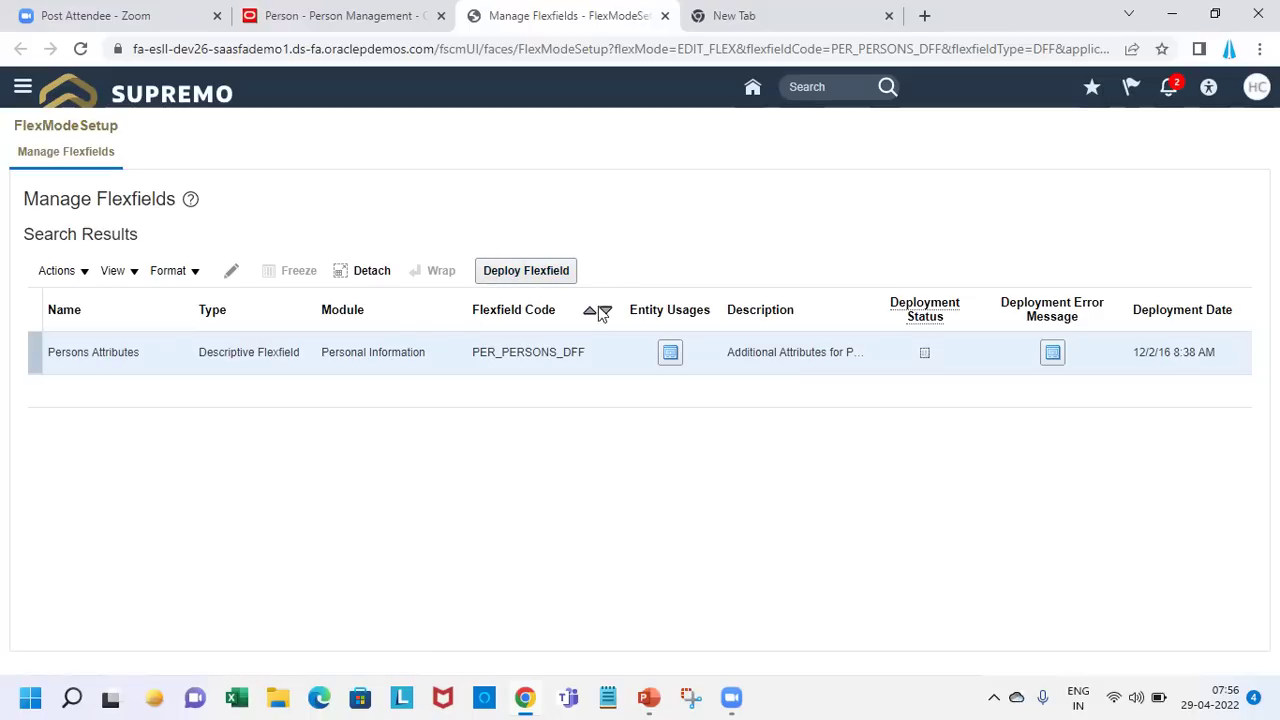
{"action": "left_click", "coordinate": [548, 289]}
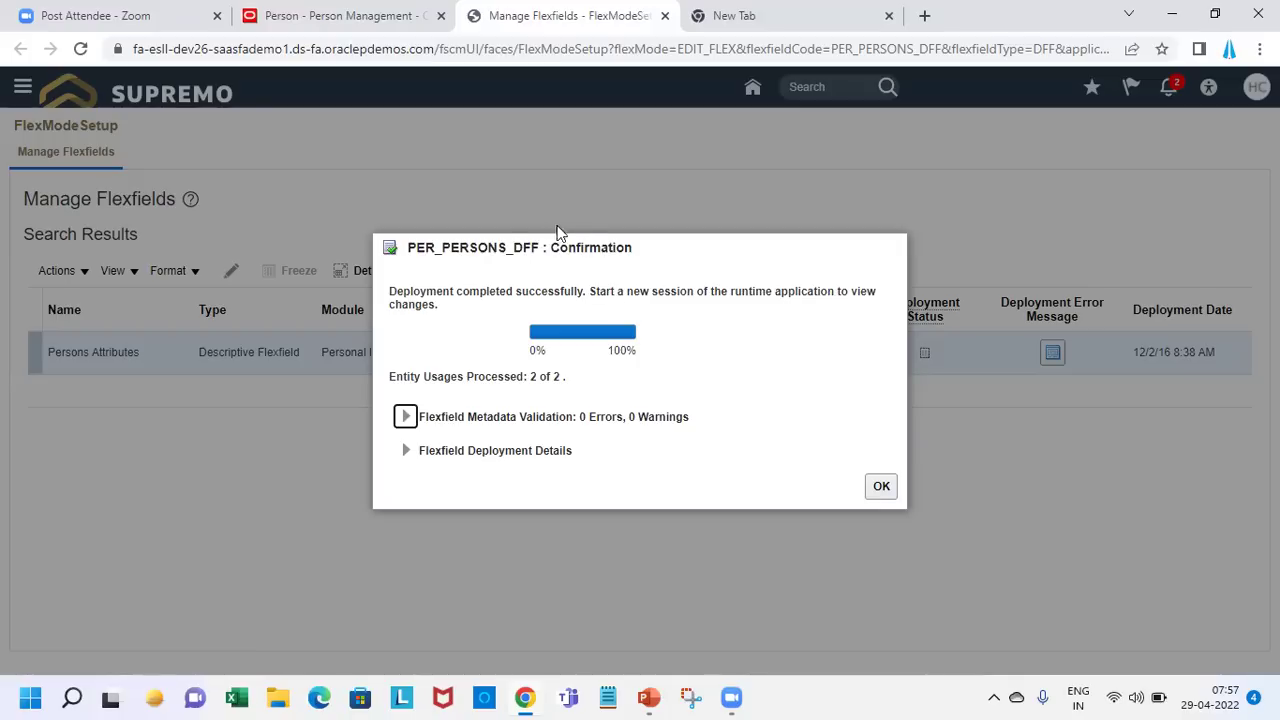
{"action": "left_click", "coordinate": [881, 490]}
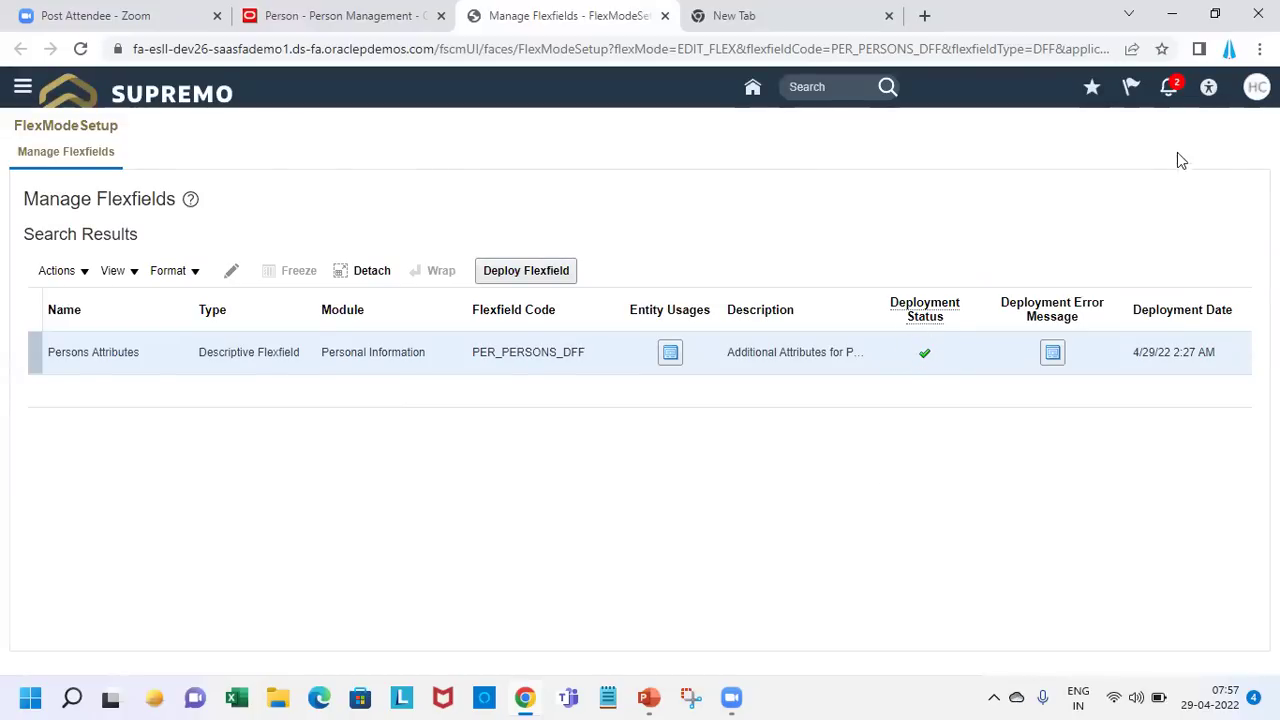
- Sign out of Oracle Applications Cloud, confirm the logout, and close the flexfield setup's browser tab
{"action": "left_click", "coordinate": [1254, 89]}
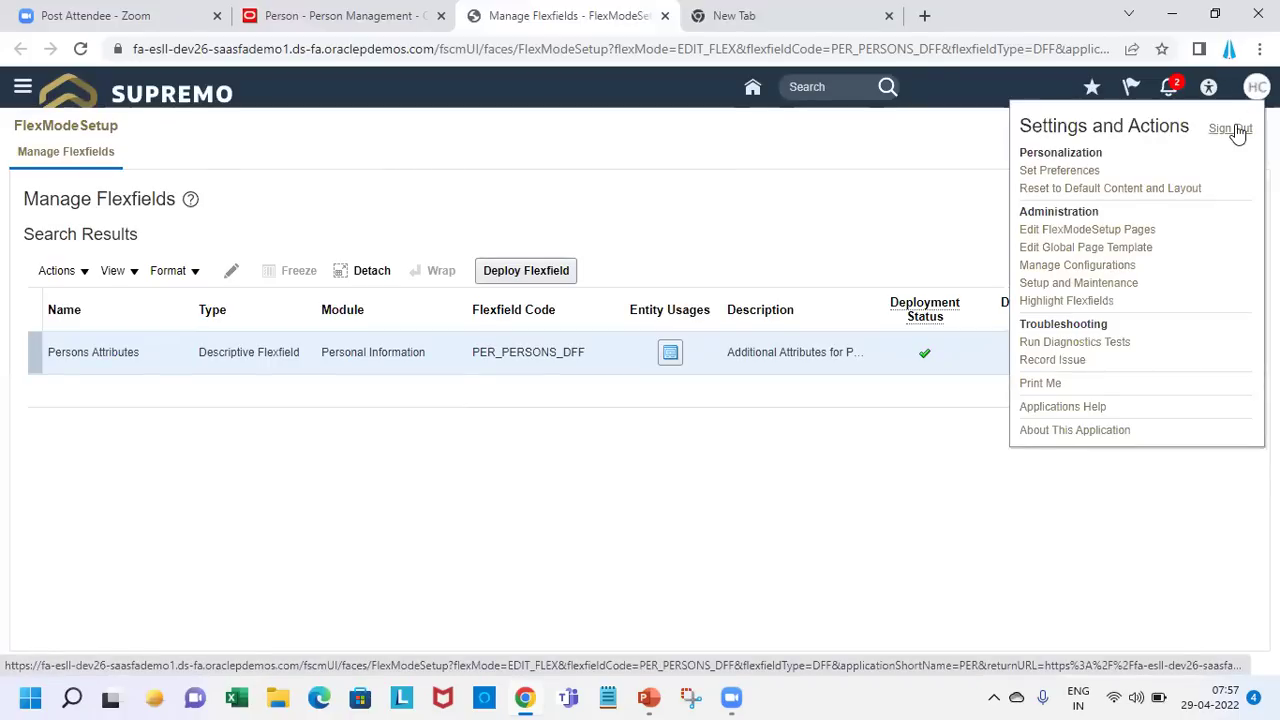
{"action": "left_click", "coordinate": [1237, 130]}
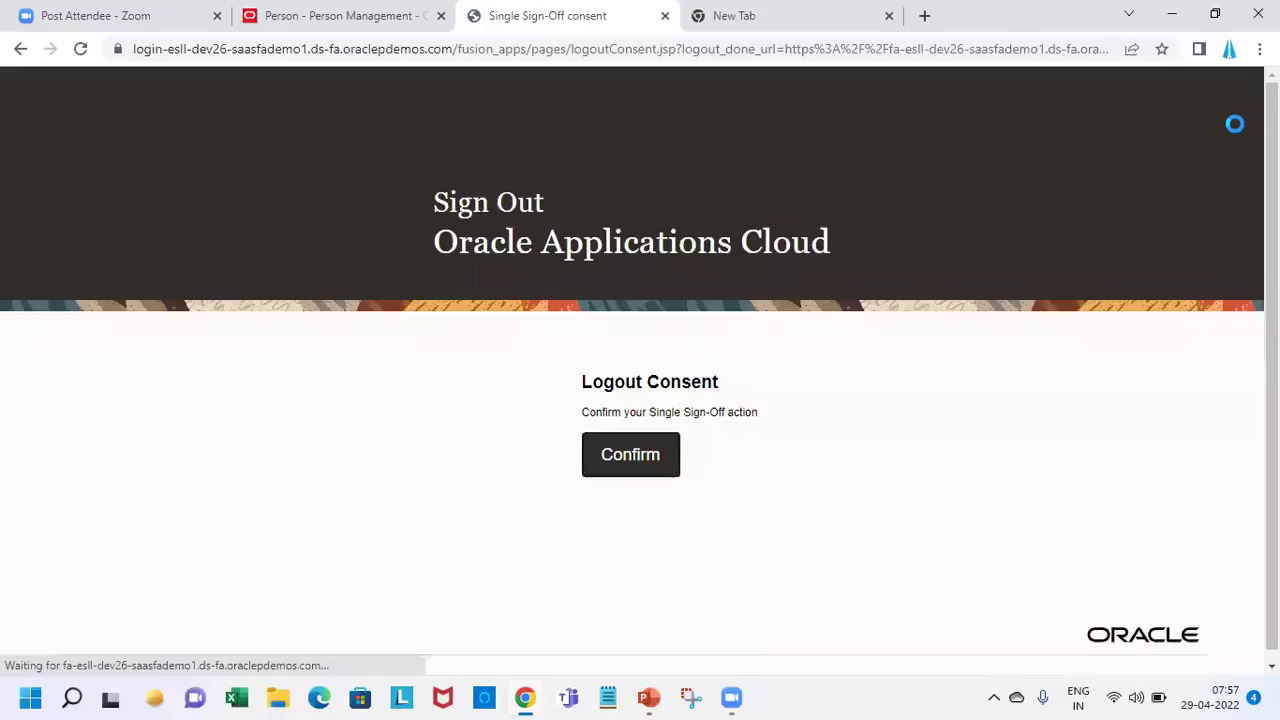
{"action": "left_click", "coordinate": [632, 466]}
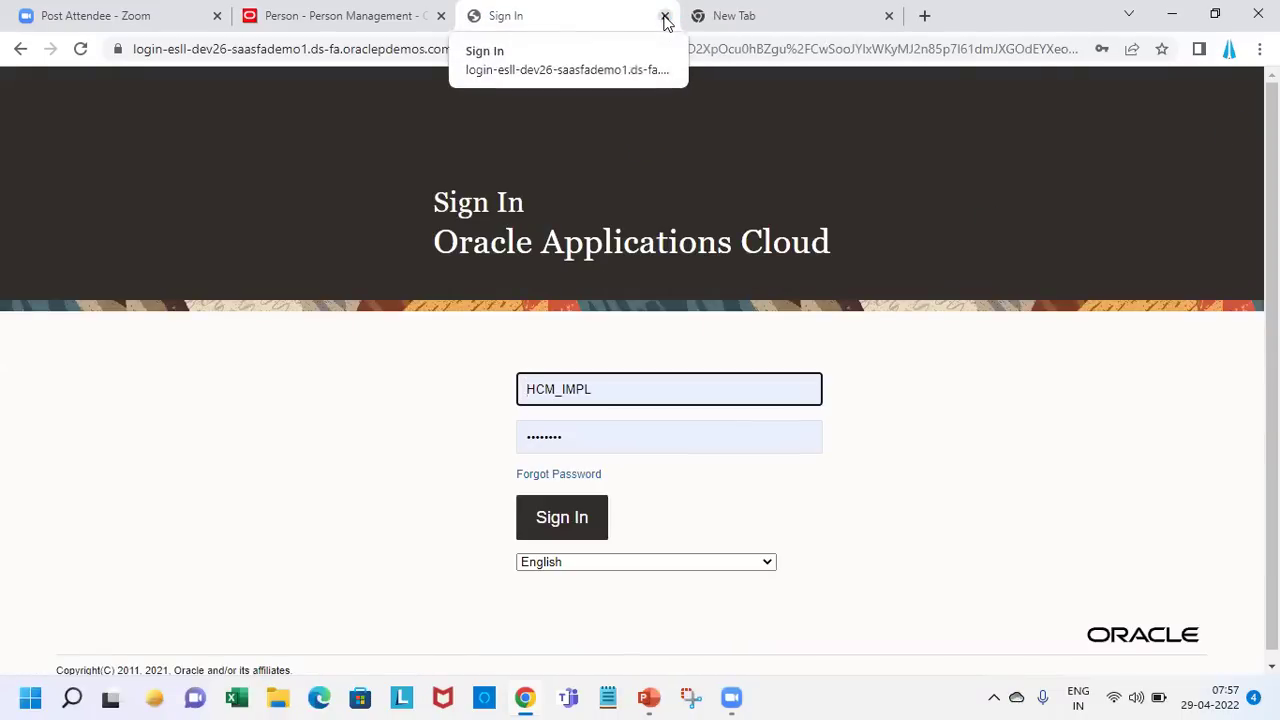
{"action": "left_click", "coordinate": [665, 18]}
- Try to open the account options on the old Person Management page, go back, and close its browser tab
{"action": "left_click", "coordinate": [348, 22]}
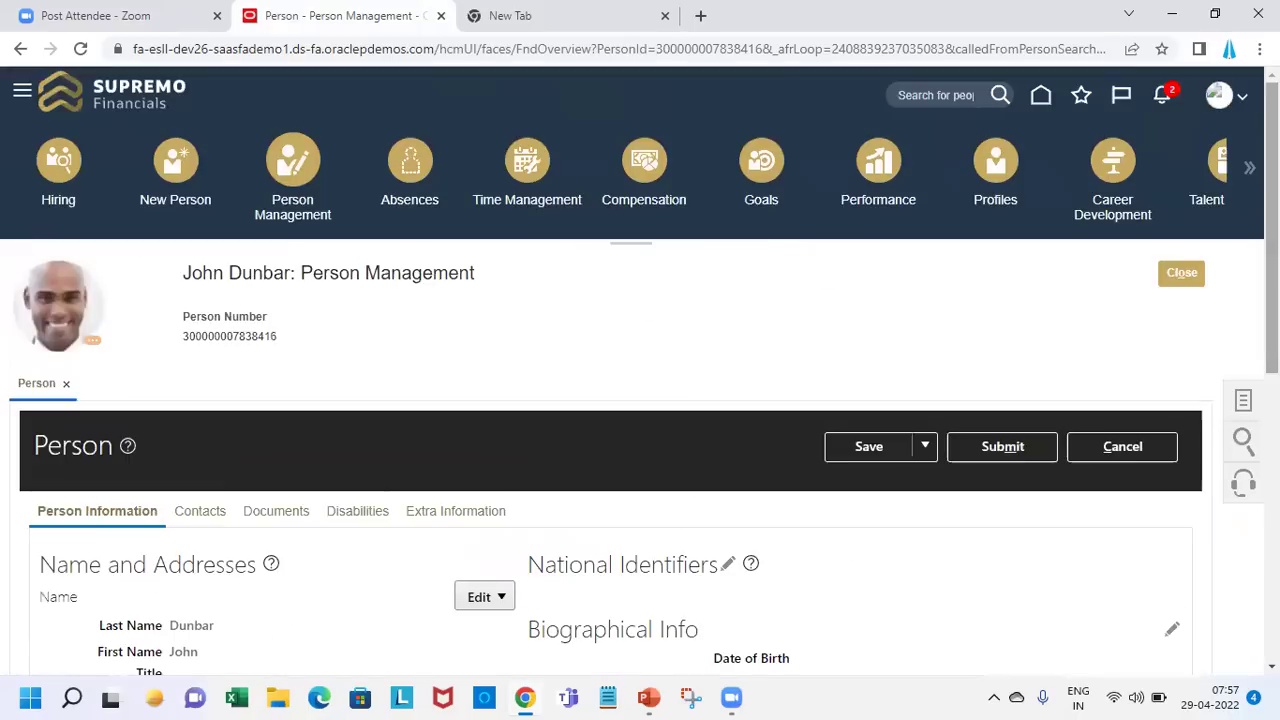
{"action": "left_click", "coordinate": [1228, 103]}
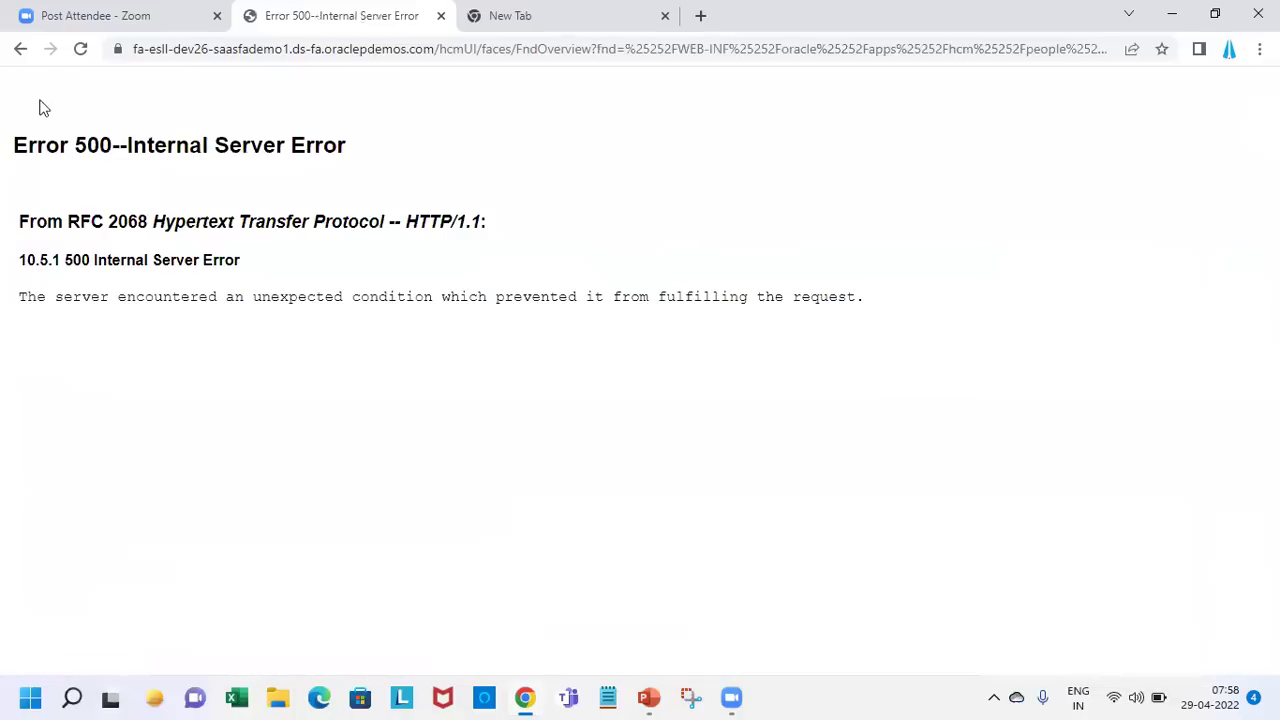
{"action": "left_click", "coordinate": [21, 52]}
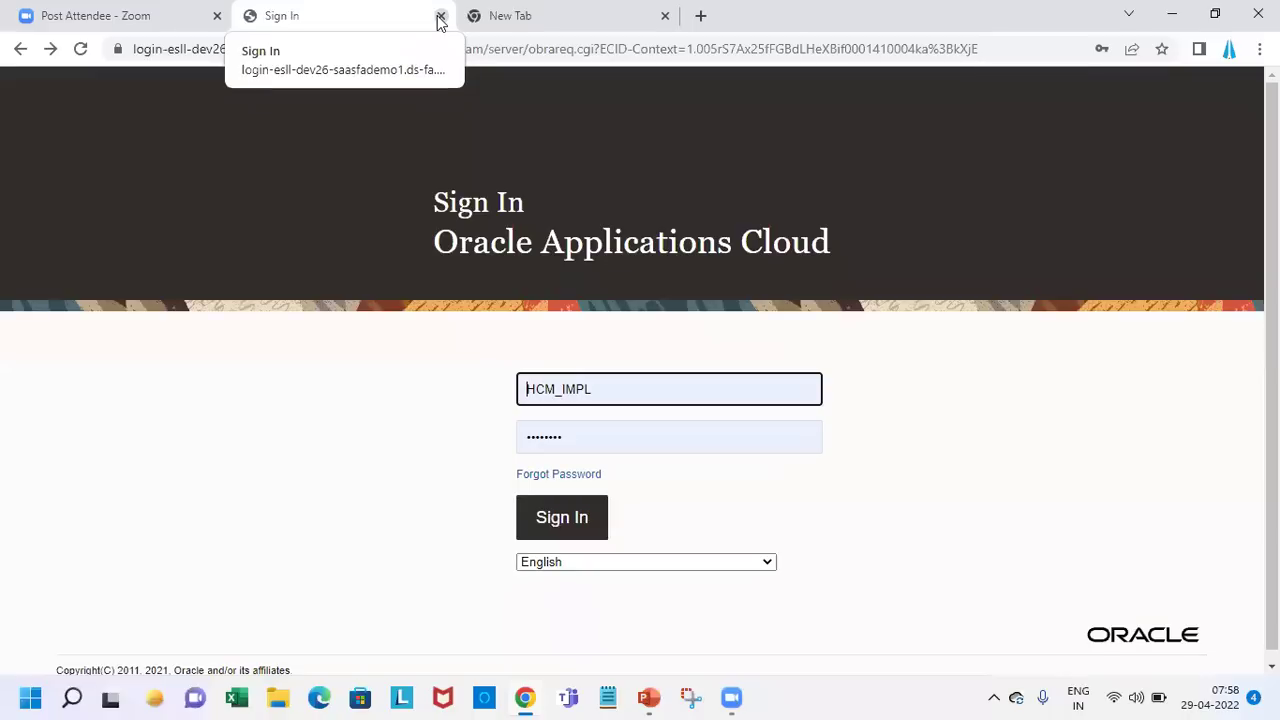
{"action": "left_click", "coordinate": [441, 16]}
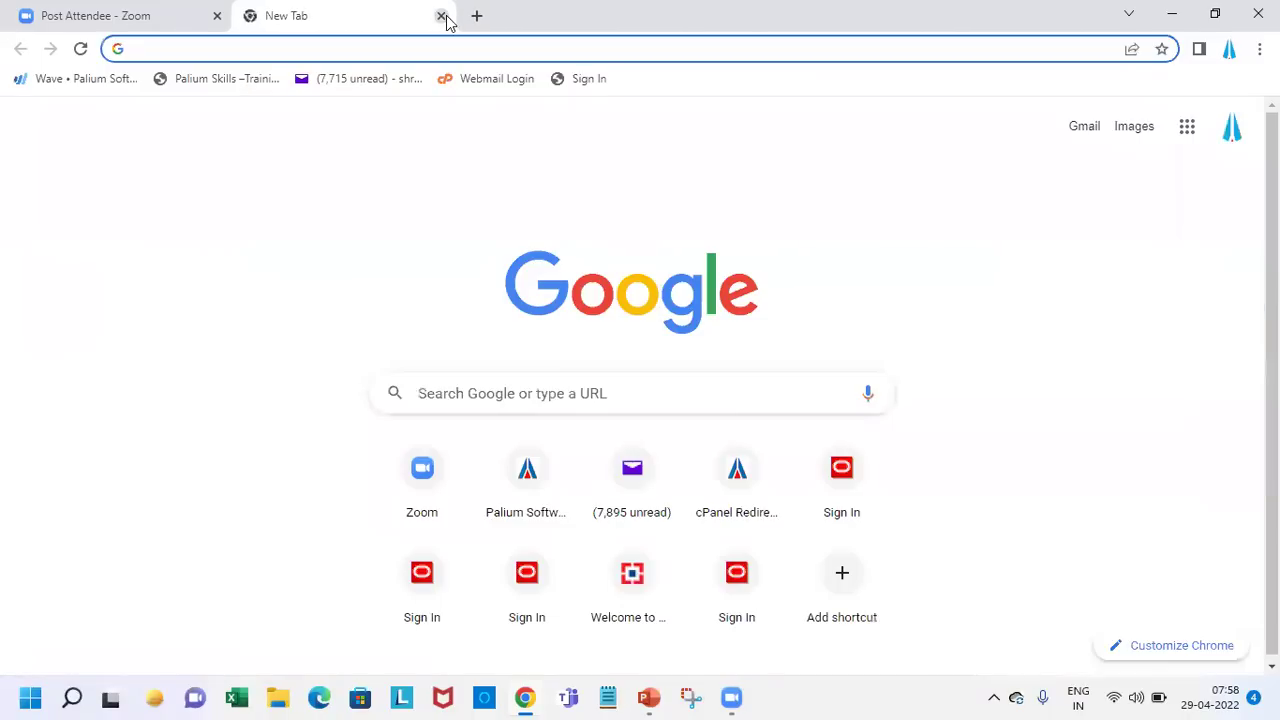
- Open the esll-dev26 Oracle sign-in page in a new browser tab and sign in with the saved credentials
{"action": "left_click", "coordinate": [475, 18]}
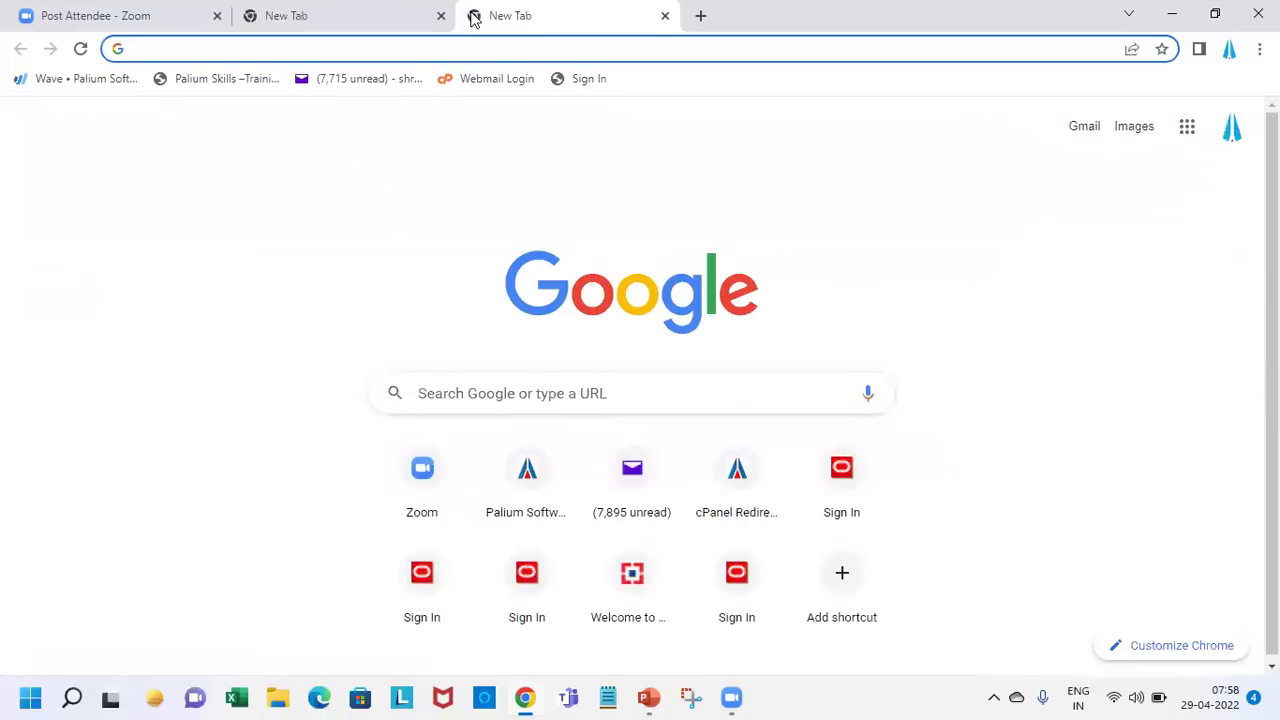
{"action": "type", "text": "esll"}
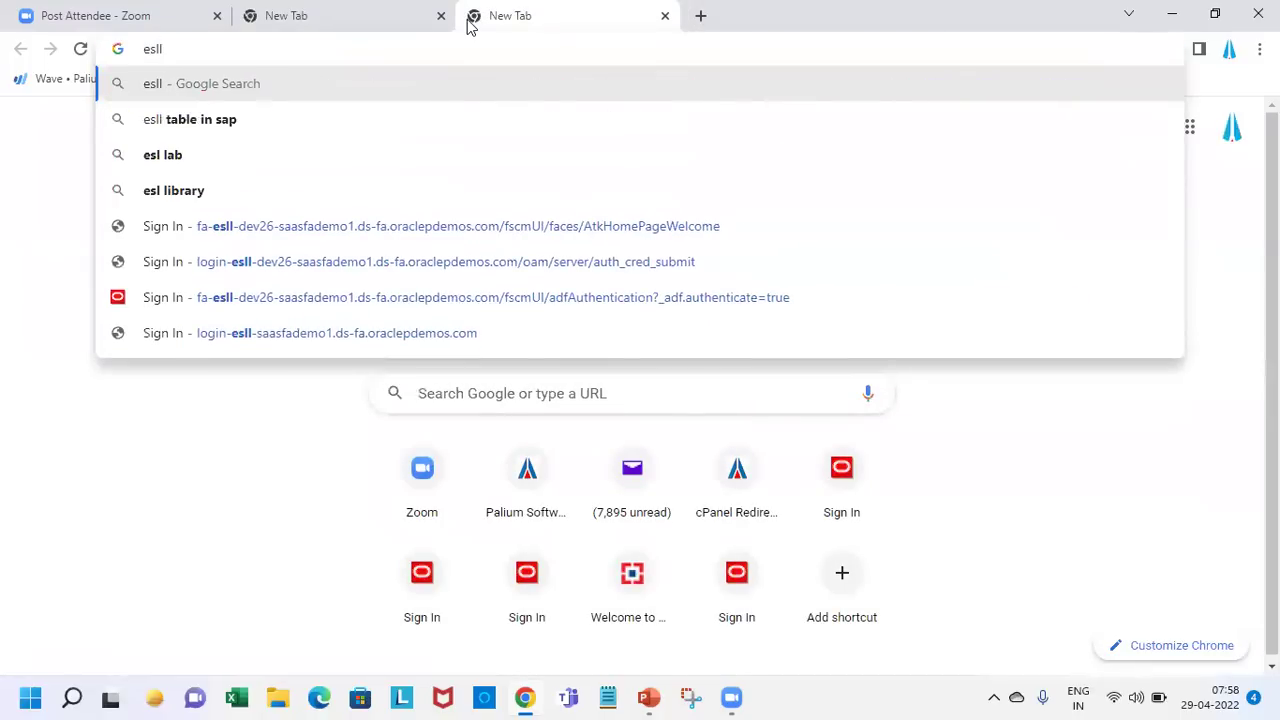
{"action": "left_click", "coordinate": [350, 238]}
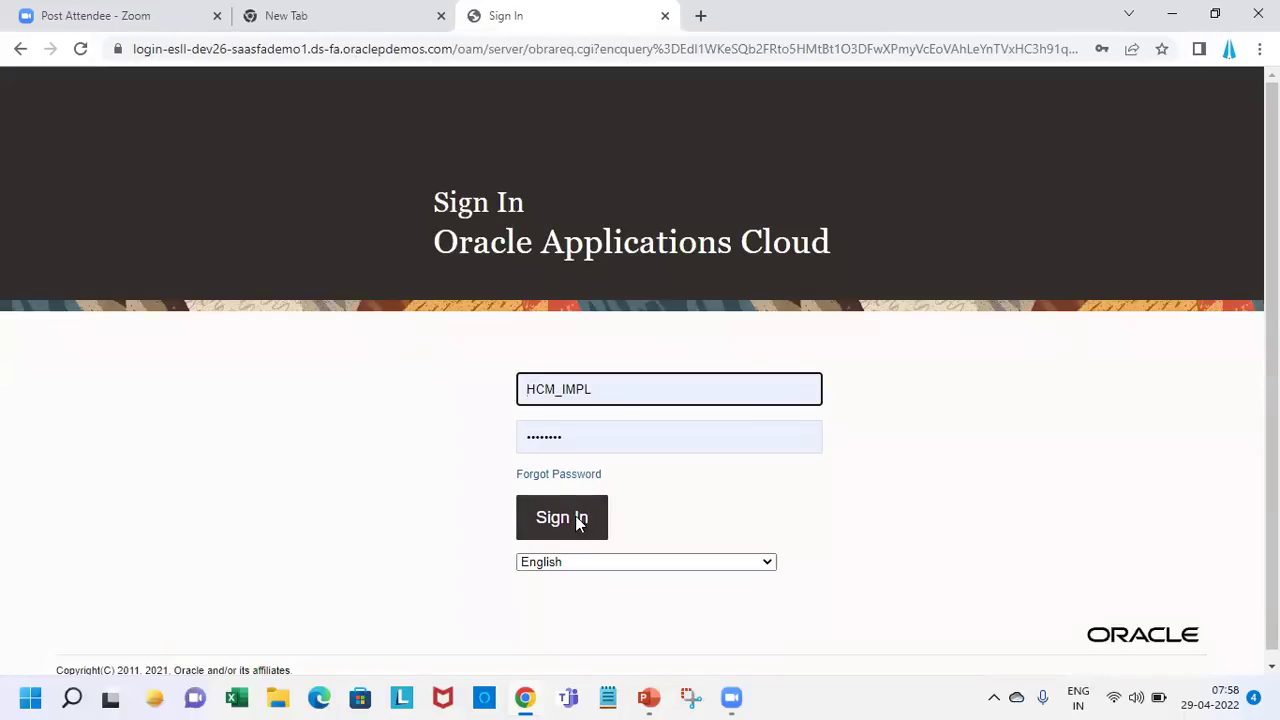
{"action": "left_click", "coordinate": [577, 522]}
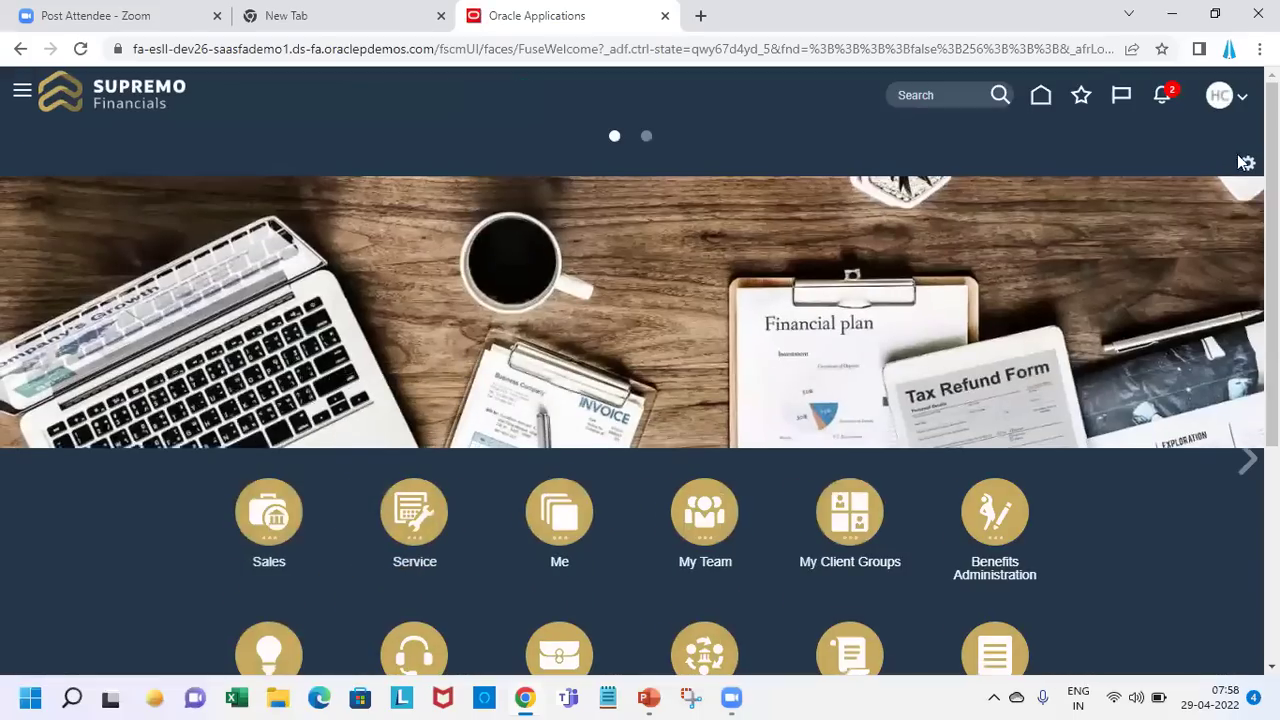
- Open Person Management from the My Client Groups apps
{"action": "scroll", "coordinate": [880, 286], "scroll_direction": "down", "scroll_amount": 3}
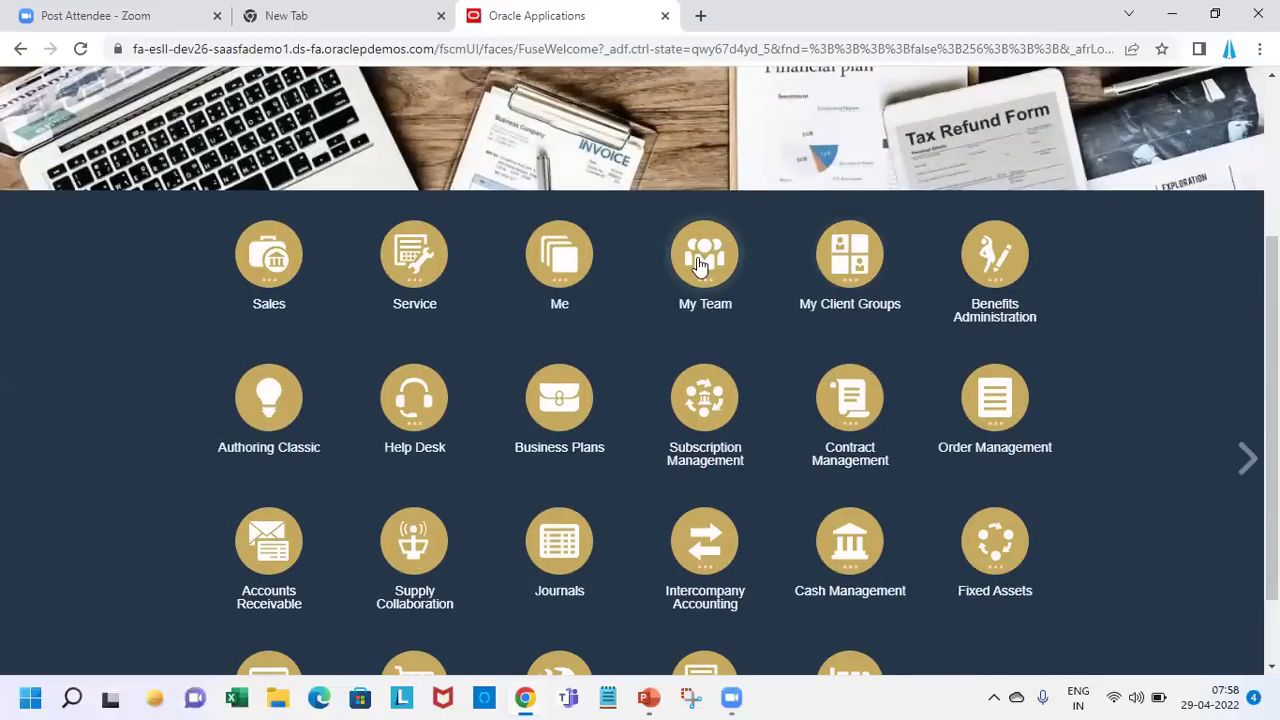
{"action": "left_click", "coordinate": [832, 254]}
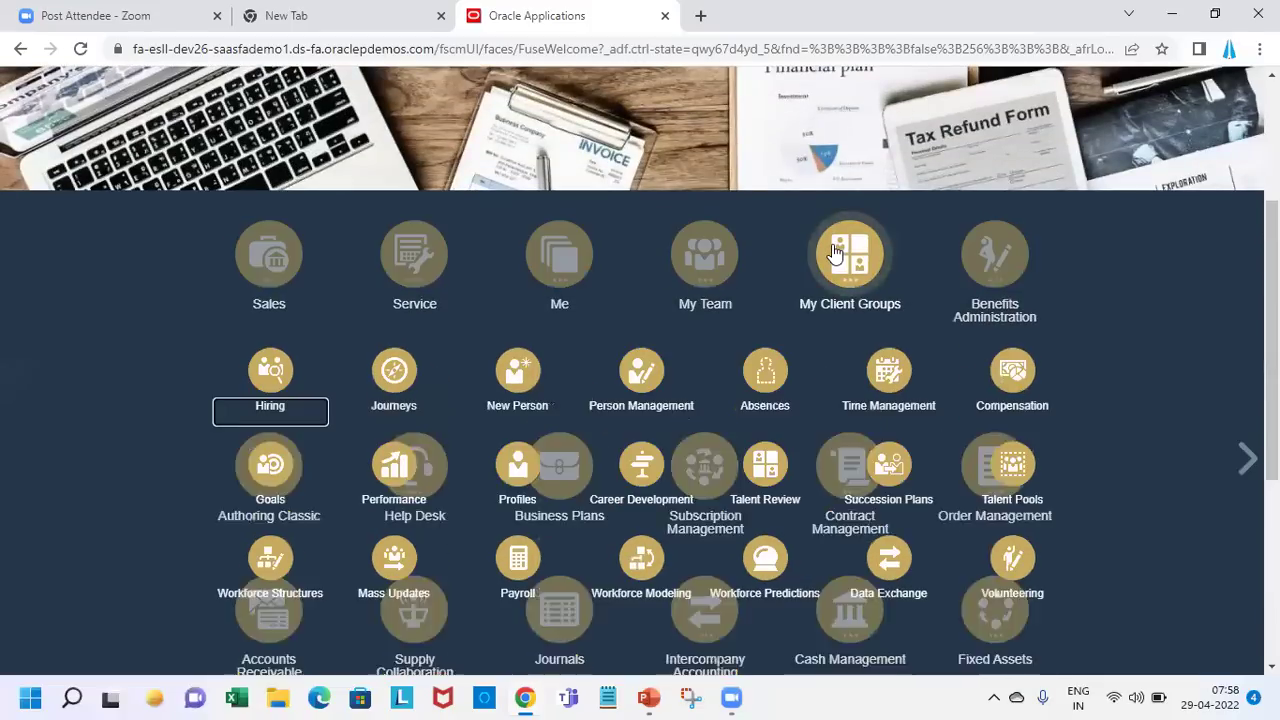
{"action": "left_click", "coordinate": [633, 375]}
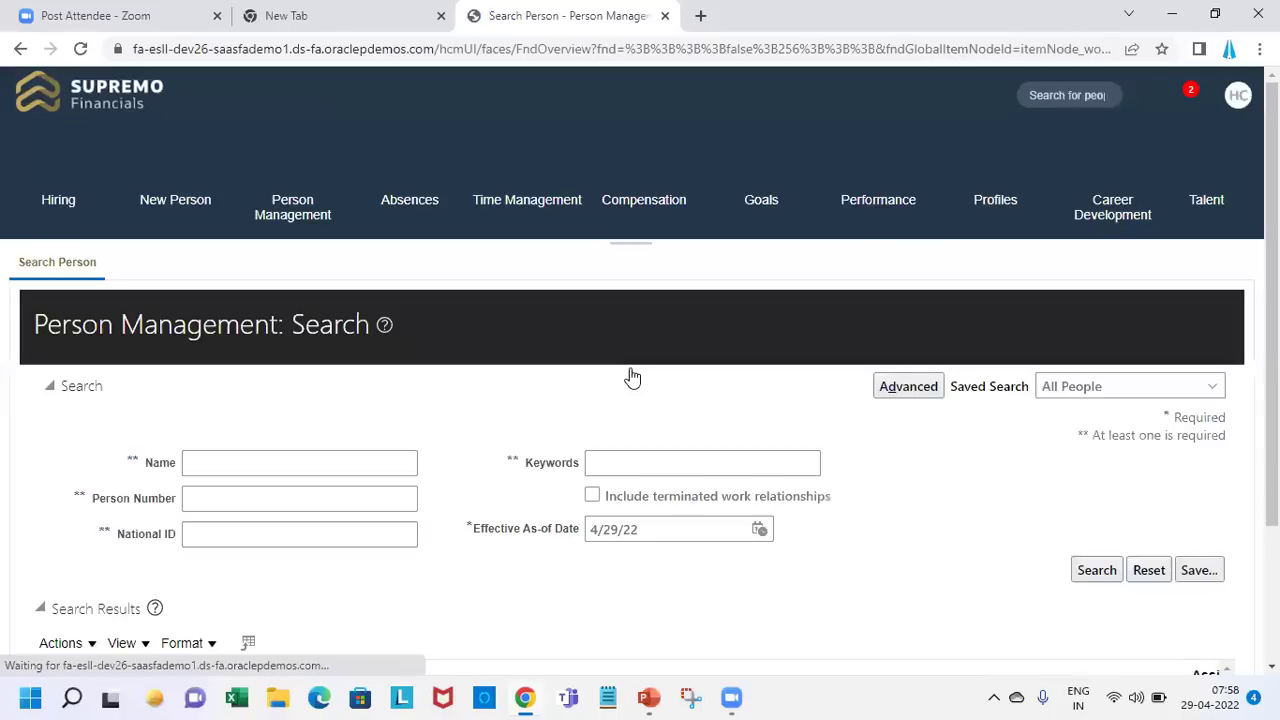
- Search for the employee using their first name as the keyword, and select the first matching record
{"action": "left_click", "coordinate": [665, 464]}
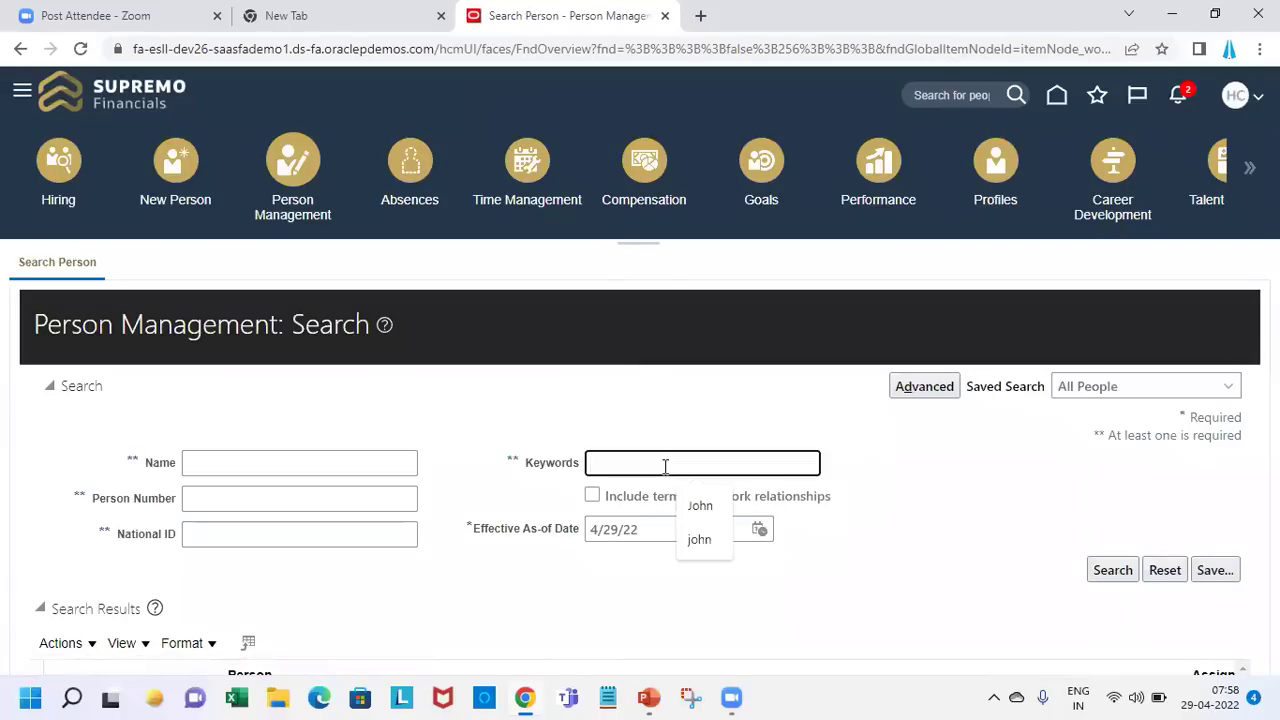
{"action": "type", "text": "John"}
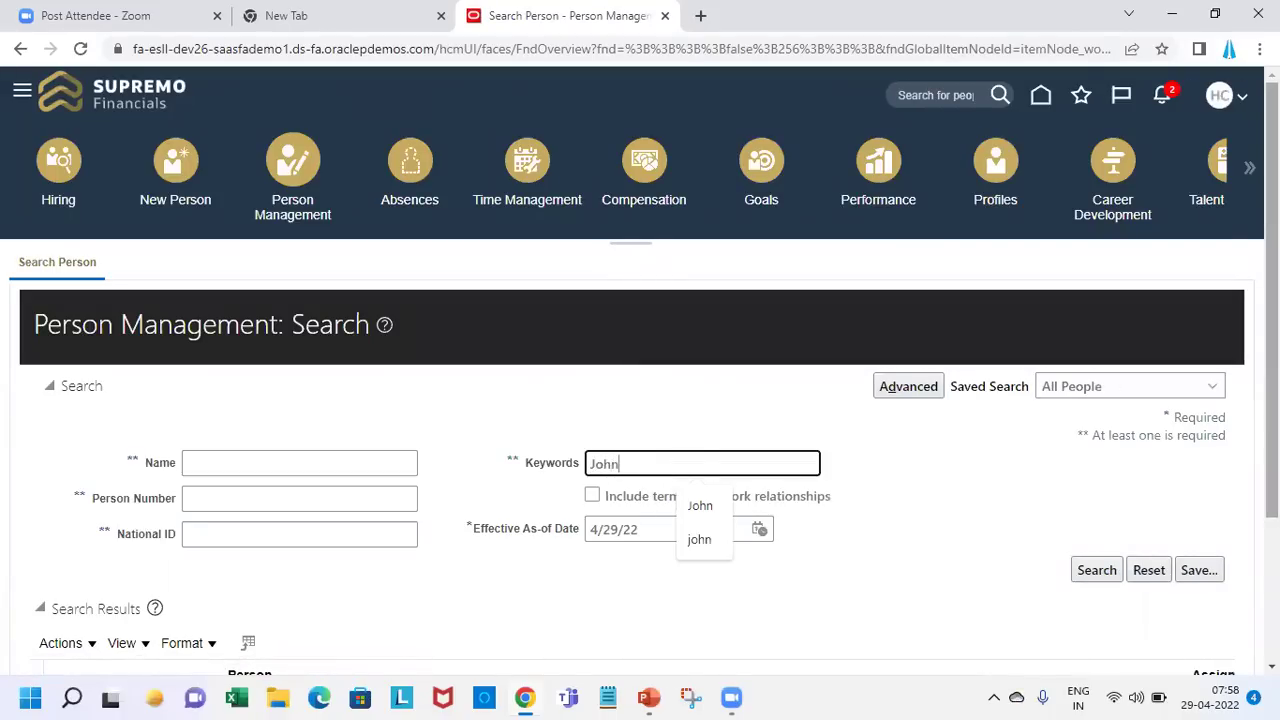
{"action": "scroll", "coordinate": [640, 400], "scroll_direction": "down", "scroll_amount": 2}
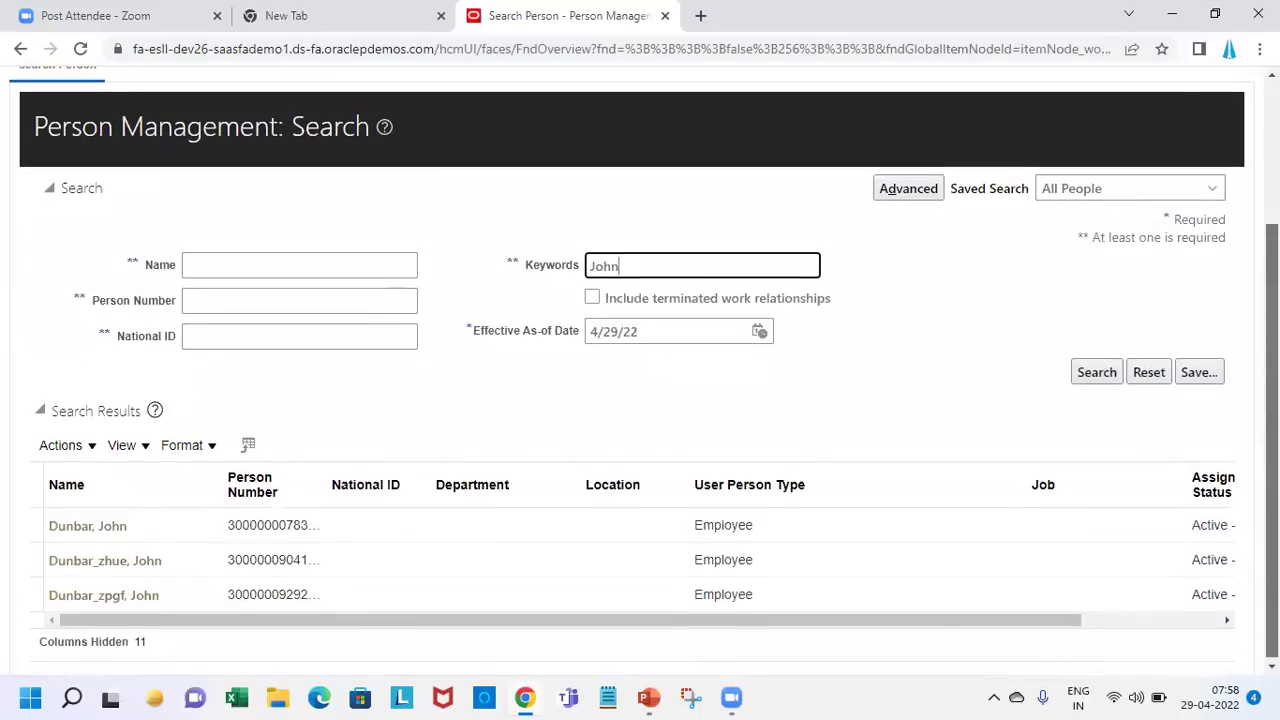
{"action": "left_click", "coordinate": [692, 516]}
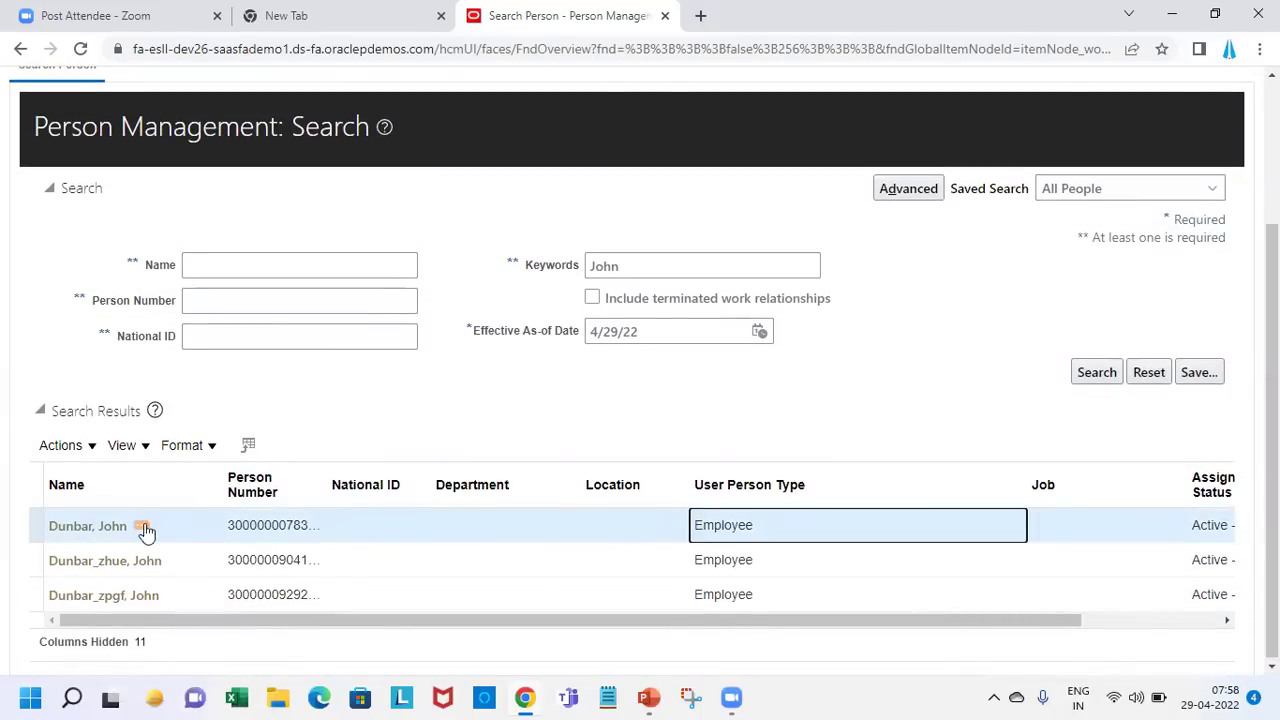
- Open the Person page of the first employee in the search results from their Personal and Employment actions
{"action": "left_click", "coordinate": [88, 526]}
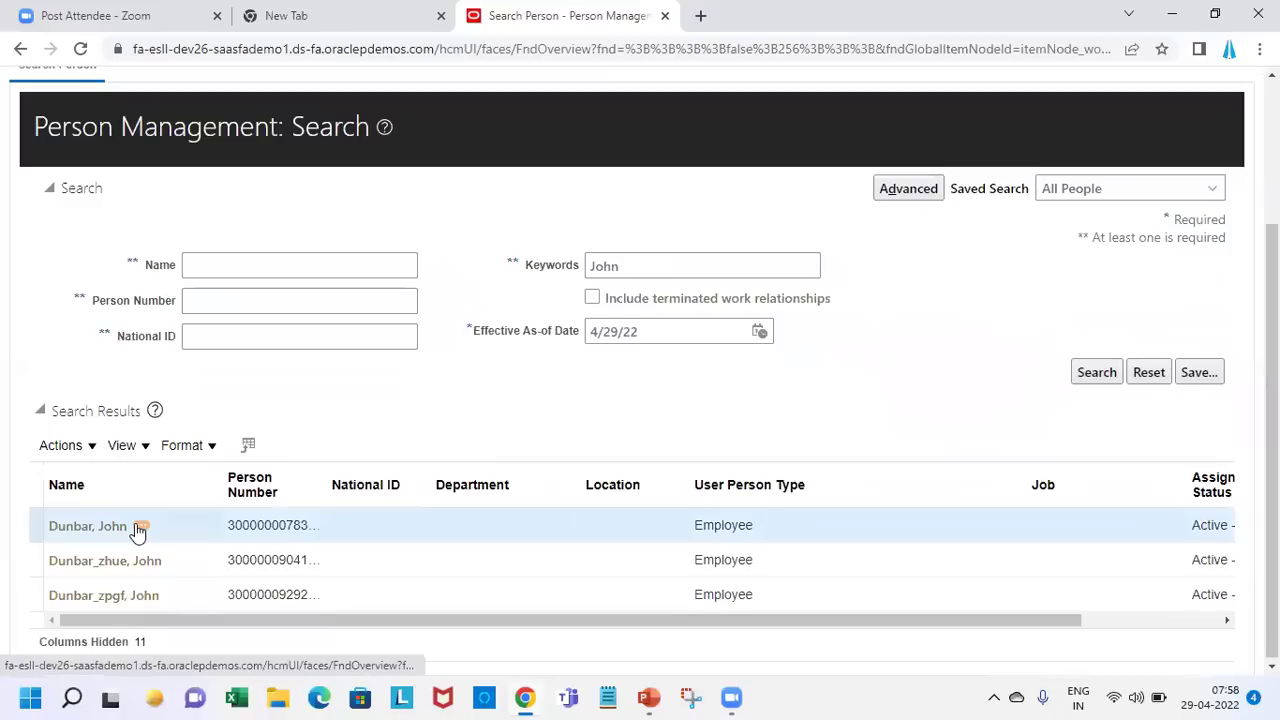
{"action": "mouse_move", "coordinate": [138, 530]}
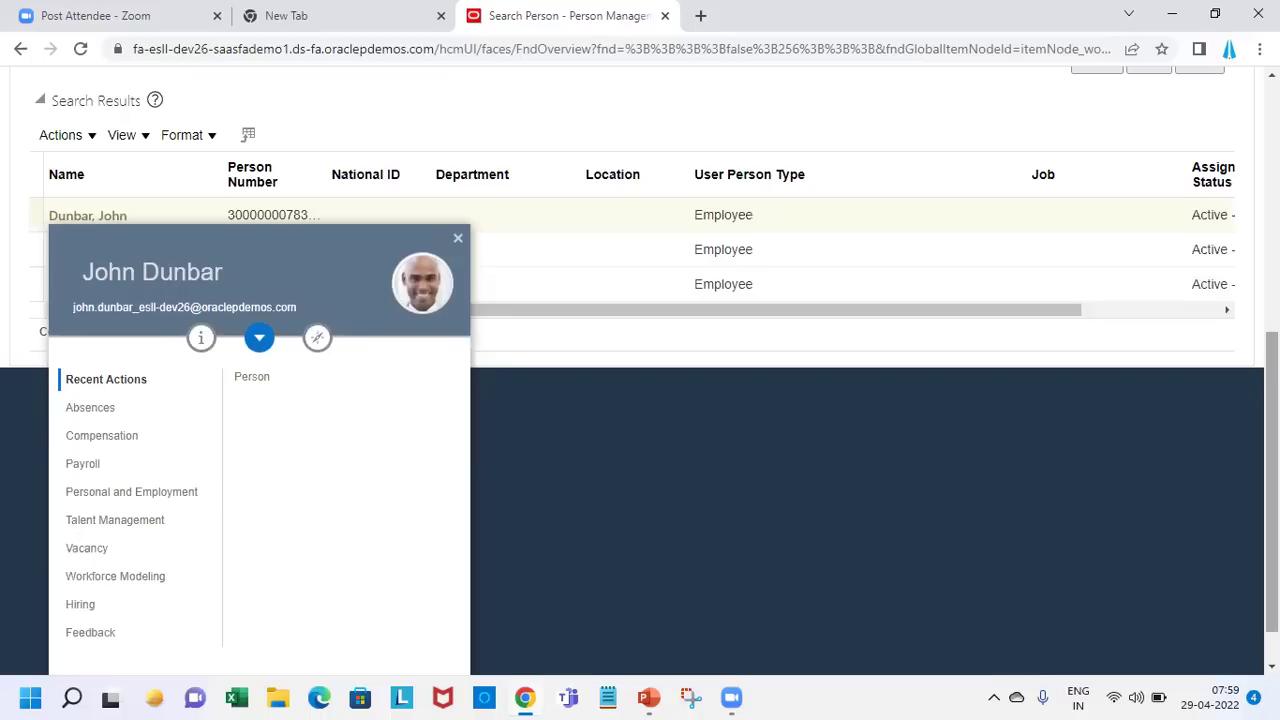
{"action": "left_click", "coordinate": [142, 494]}
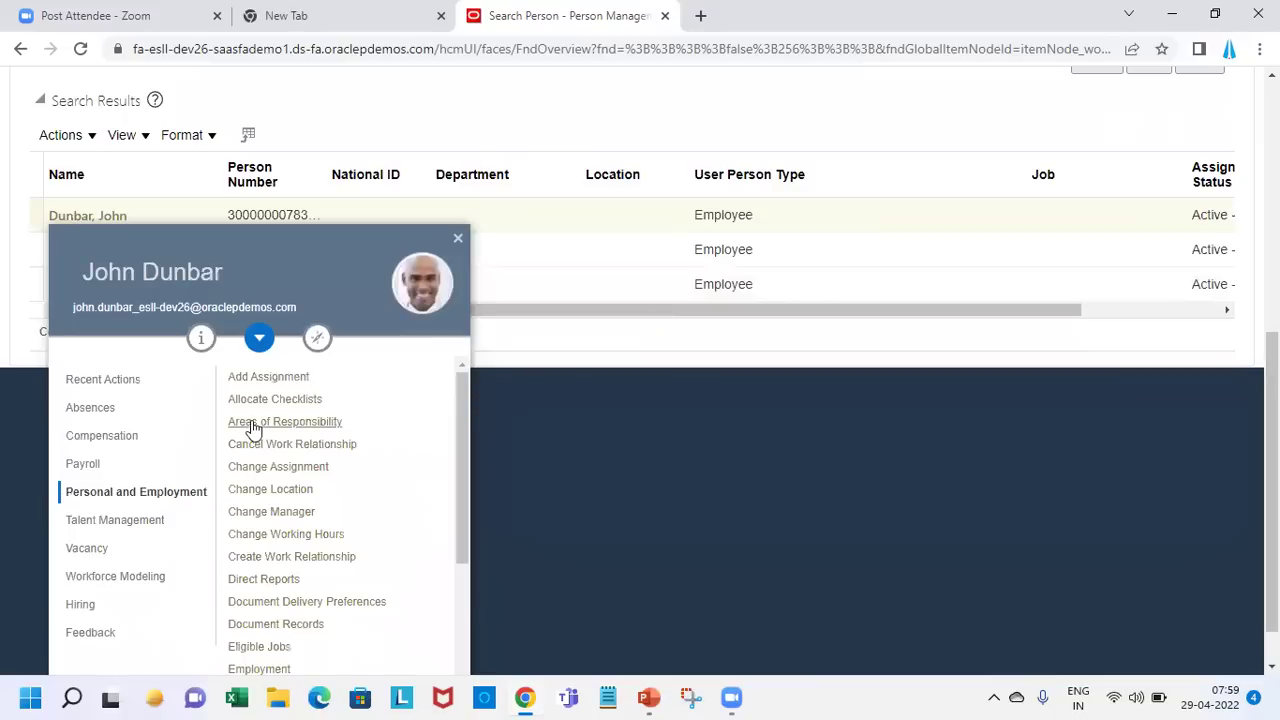
{"action": "left_click_drag", "start_coordinate": [459, 390], "coordinate": [445, 494]}
{"action": "left_click", "coordinate": [249, 556]}
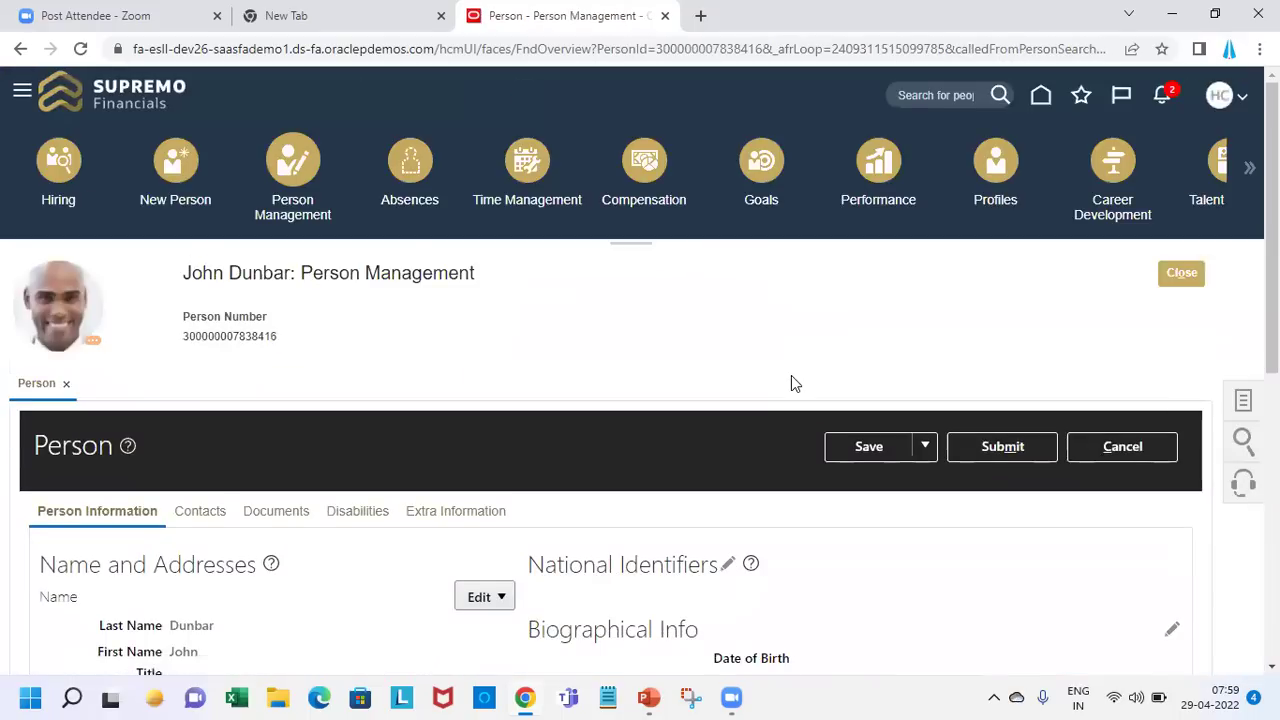
- Open the employee's Biographical Info for editing to check for the SP Father's Name field, and cancel the form
{"action": "scroll", "coordinate": [791, 377], "scroll_direction": "down", "scroll_amount": 2}
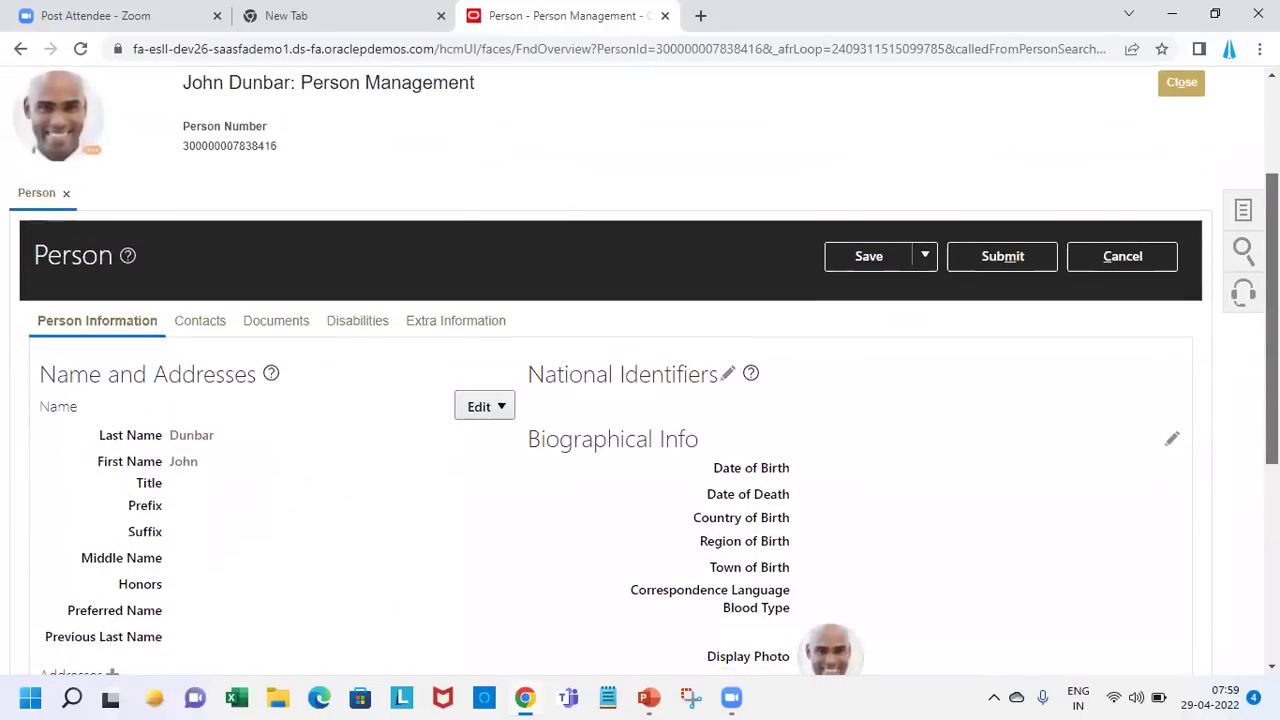
{"action": "scroll", "coordinate": [791, 377], "scroll_direction": "down", "scroll_amount": 2}
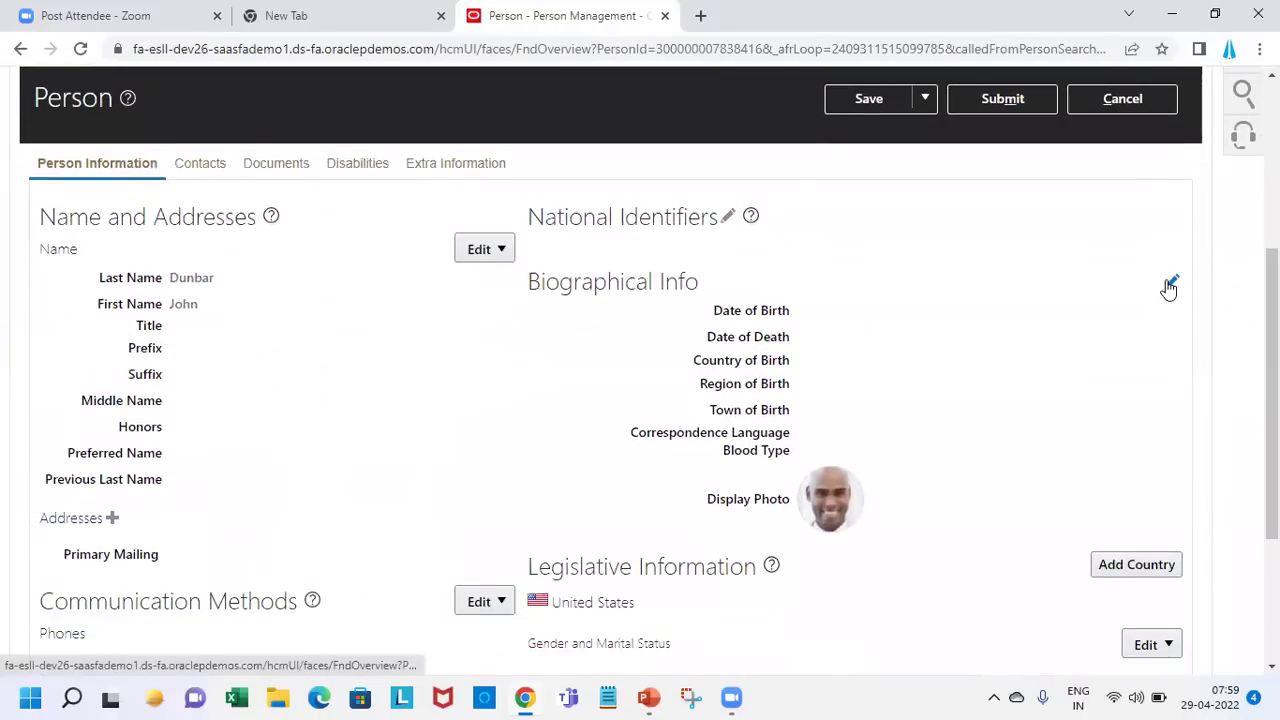
{"action": "left_click", "coordinate": [1170, 285]}
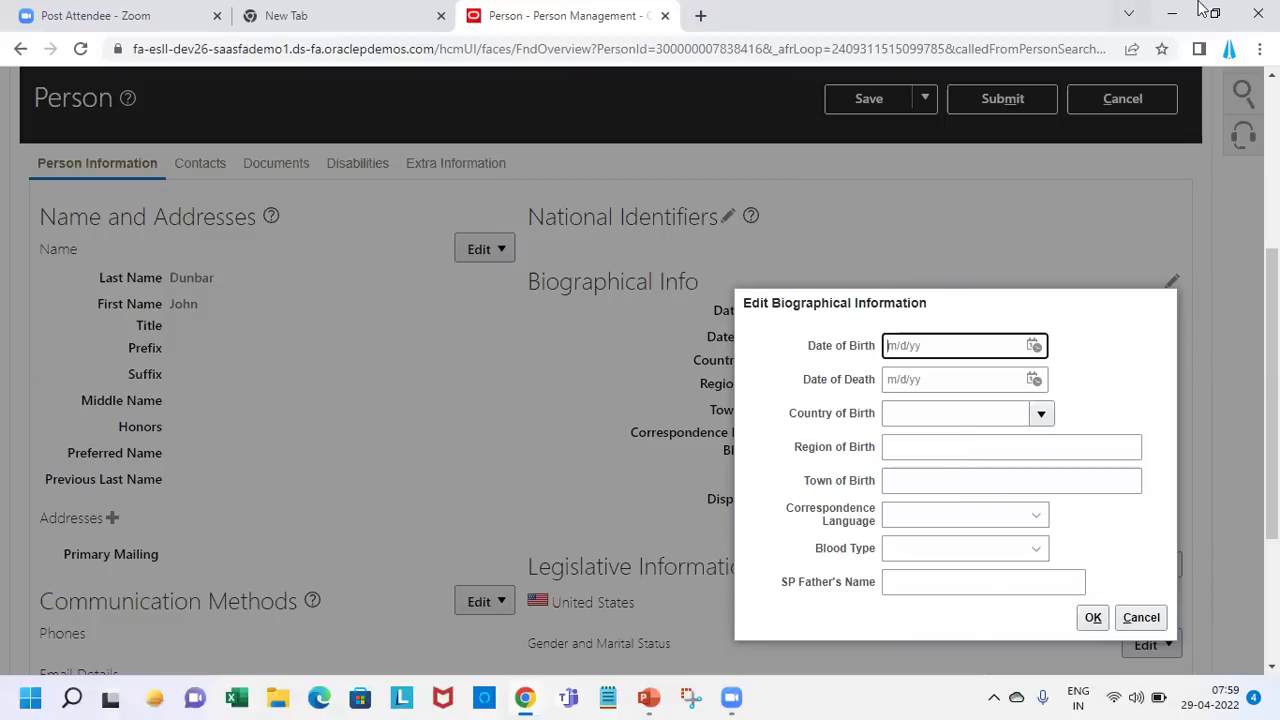
{"action": "scroll", "coordinate": [1228, 100], "scroll_direction": "up", "scroll_amount": 4}
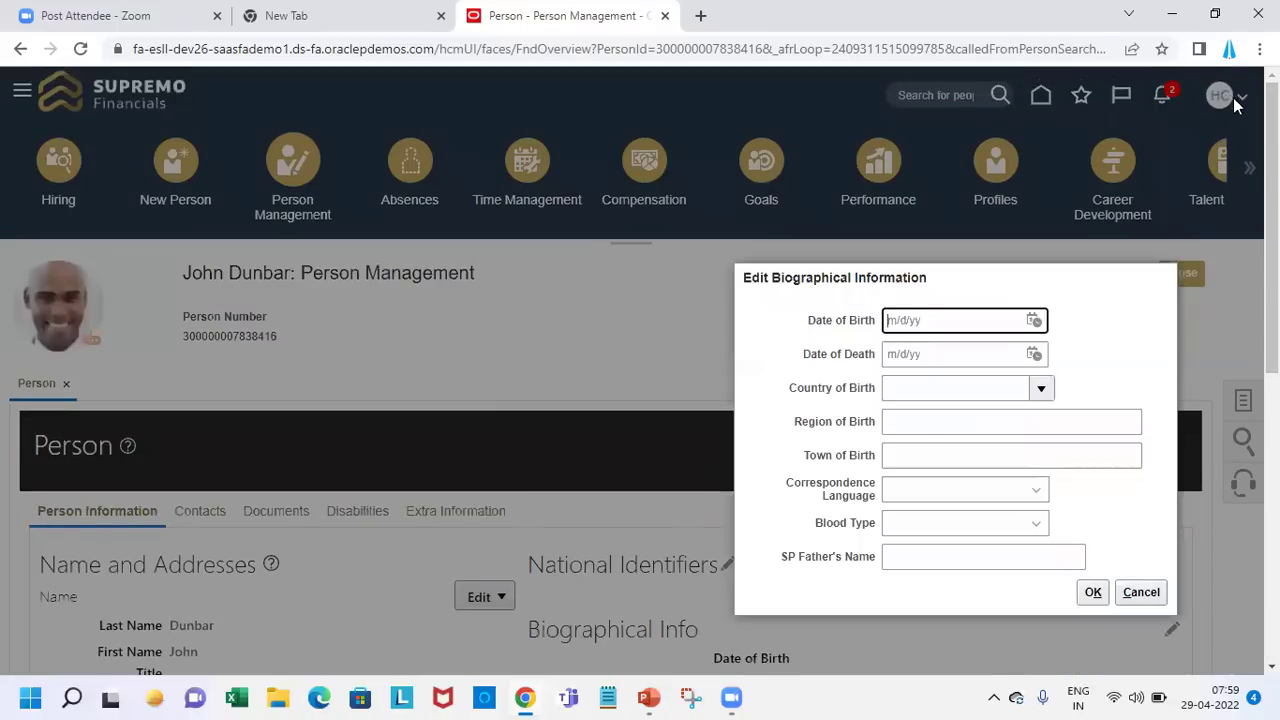
{"action": "left_click", "coordinate": [1143, 593]}
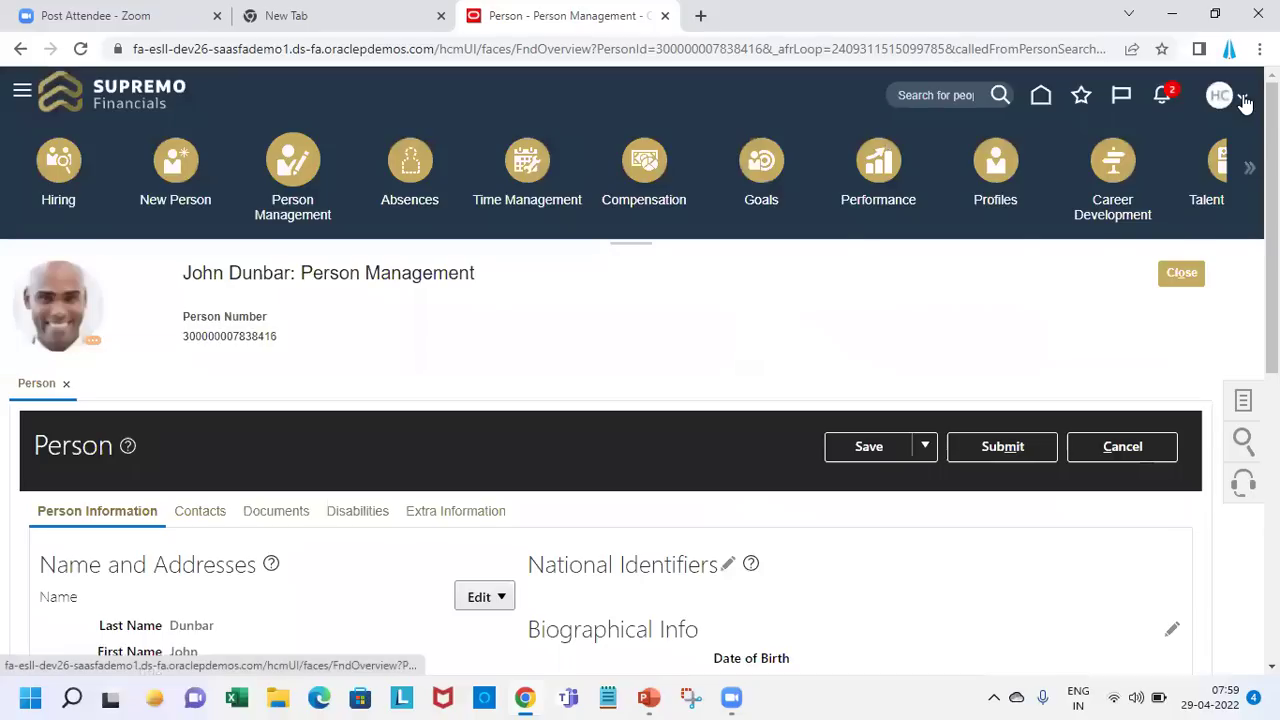
- Turn on flexfield highlighting and reopen the employee's Biographical Info for editing, showing the flexfield controls
{"action": "left_click", "coordinate": [1243, 101]}
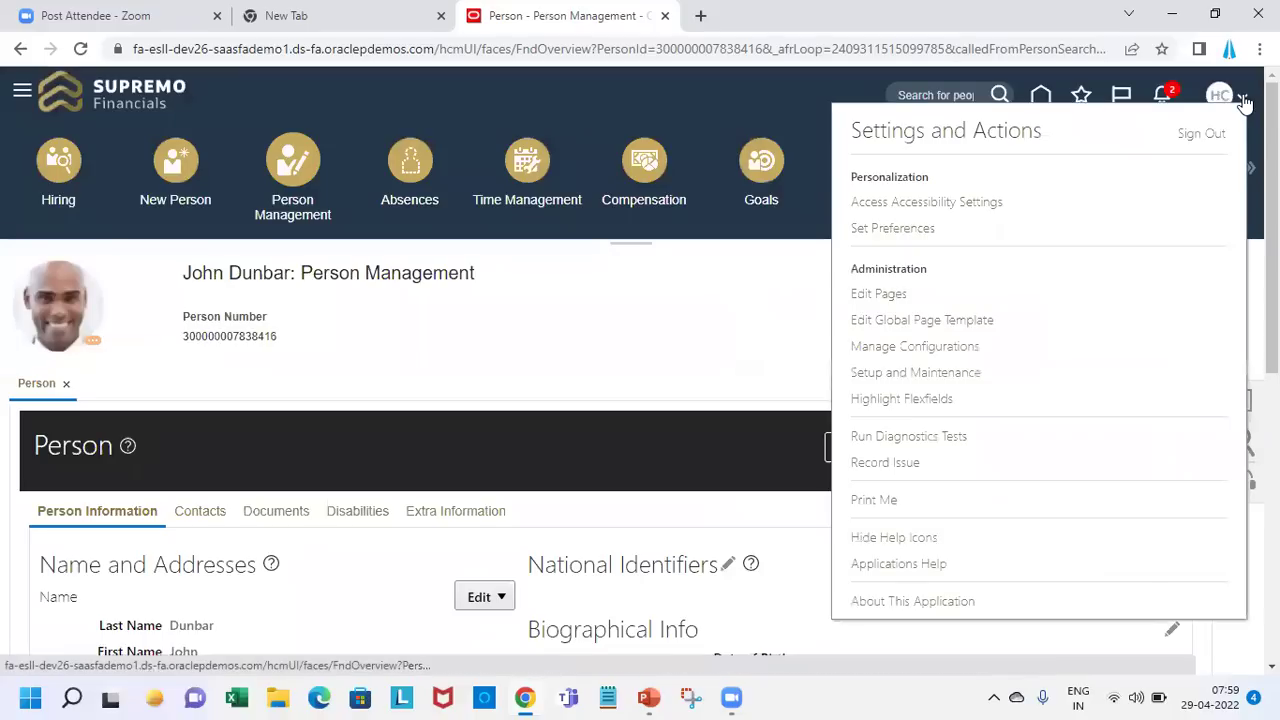
{"action": "left_click", "coordinate": [909, 402]}
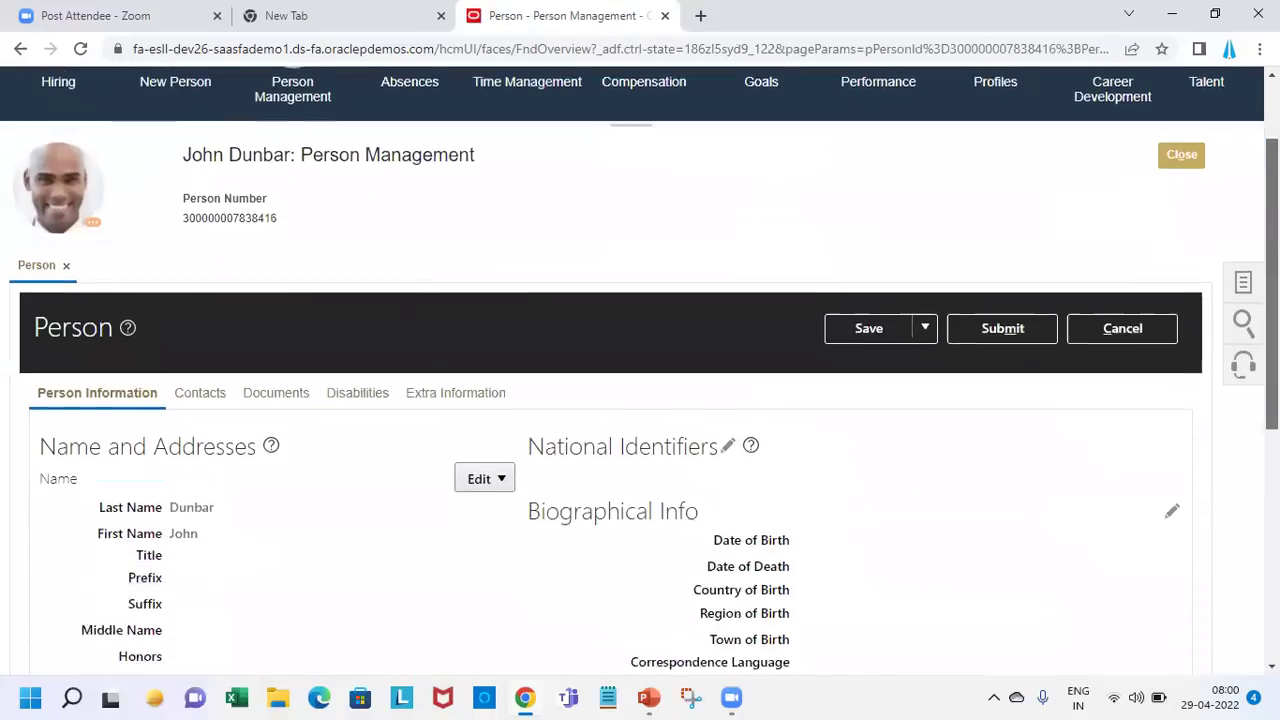
{"action": "left_click_drag", "start_coordinate": [1272, 195], "coordinate": [1272, 301]}
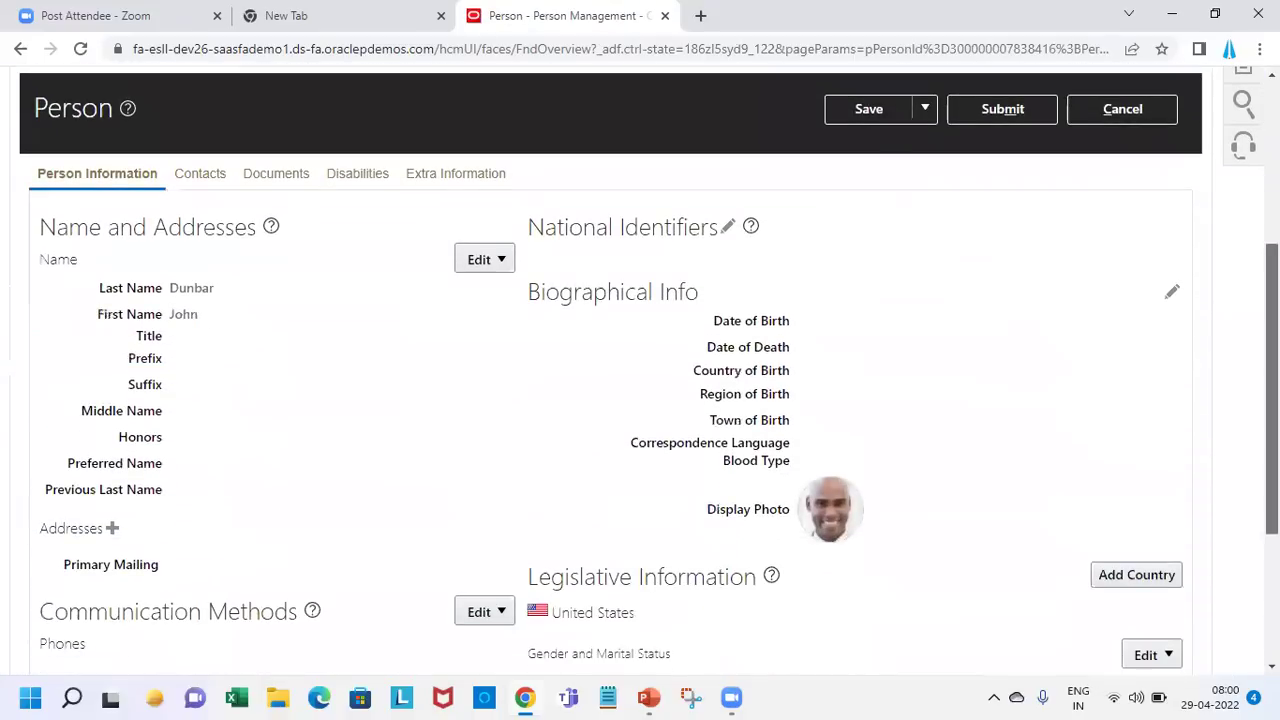
{"action": "left_click", "coordinate": [1174, 298]}
{"action": "scroll", "coordinate": [1174, 298], "scroll_direction": "down", "scroll_amount": 3}
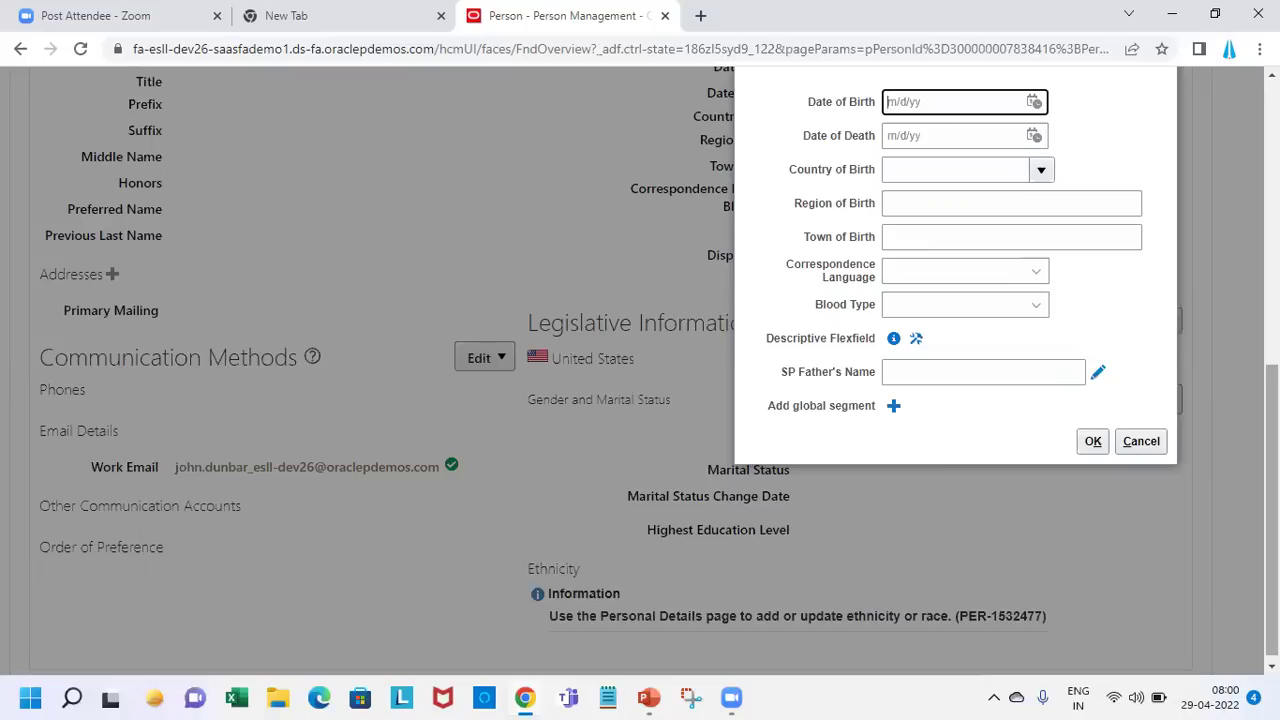
- Switch to the PowerPoint slide show, review the Descriptive Flexfields and DFF creation flow slides, and return to the browser
{"action": "mouse_move", "coordinate": [648, 697]}
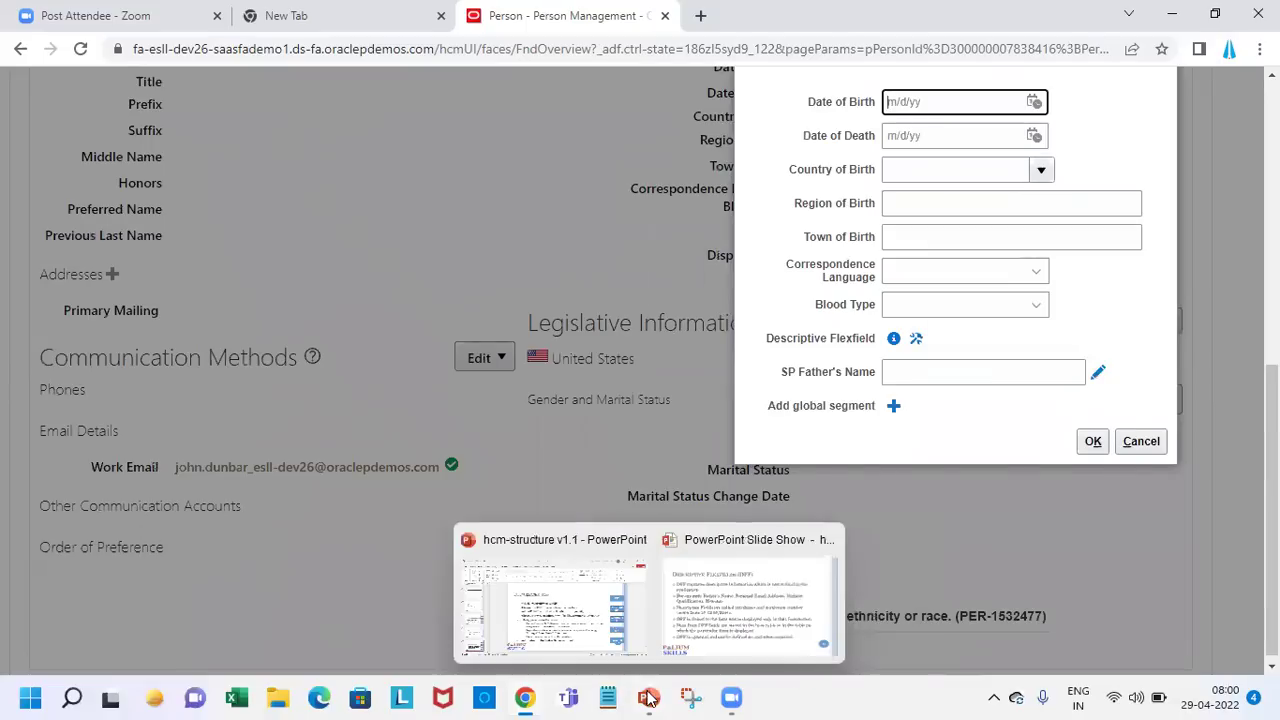
{"action": "left_click", "coordinate": [706, 645]}
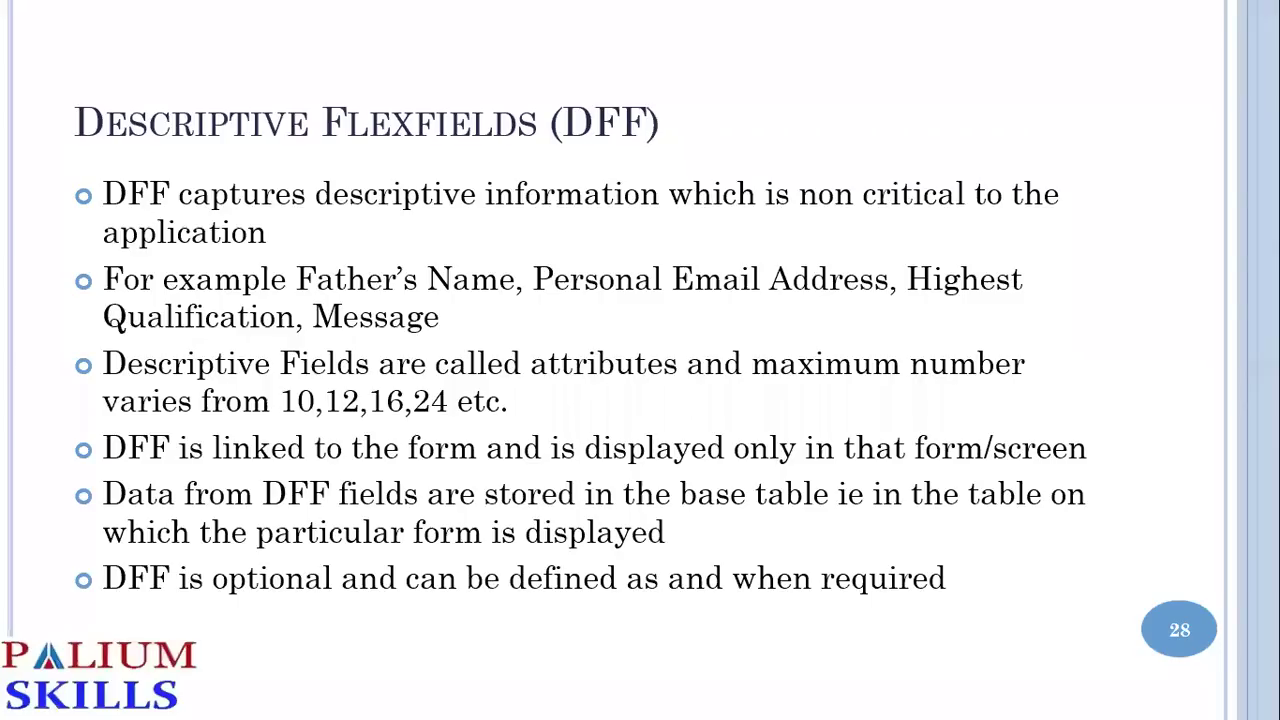
{"action": "key", "text": "Right"}
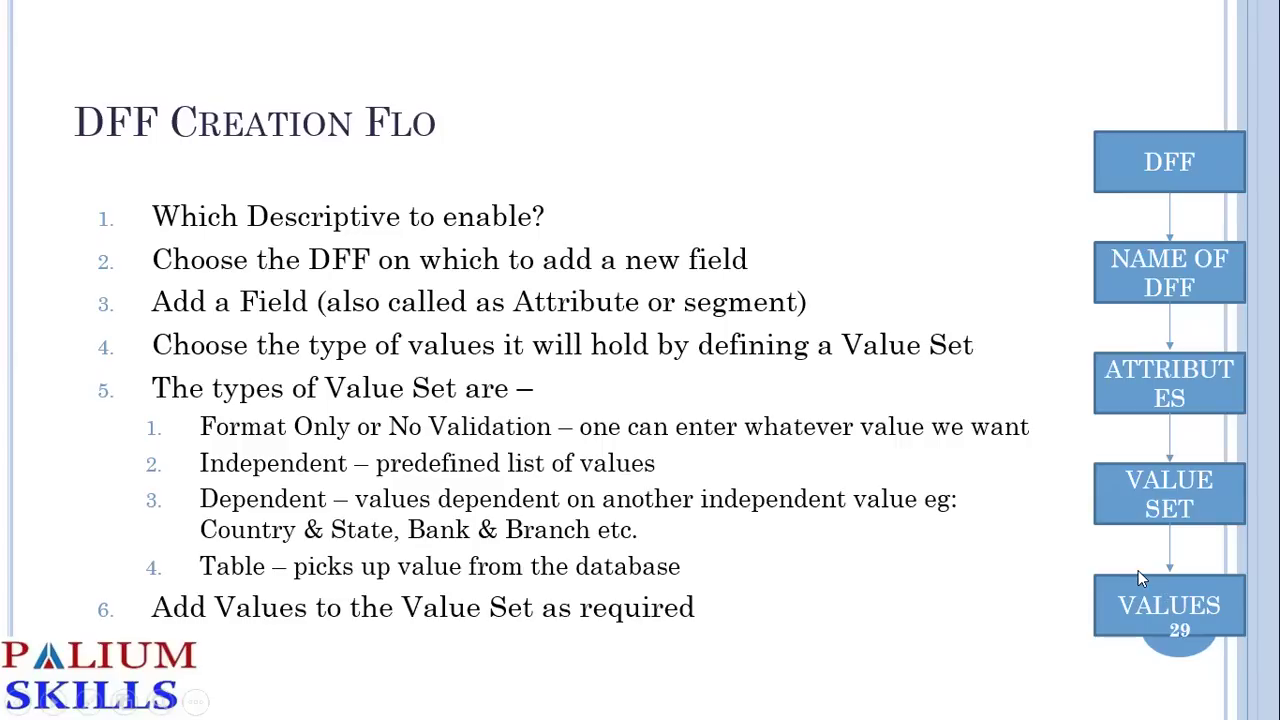
{"action": "key", "text": "alt+Tab"}
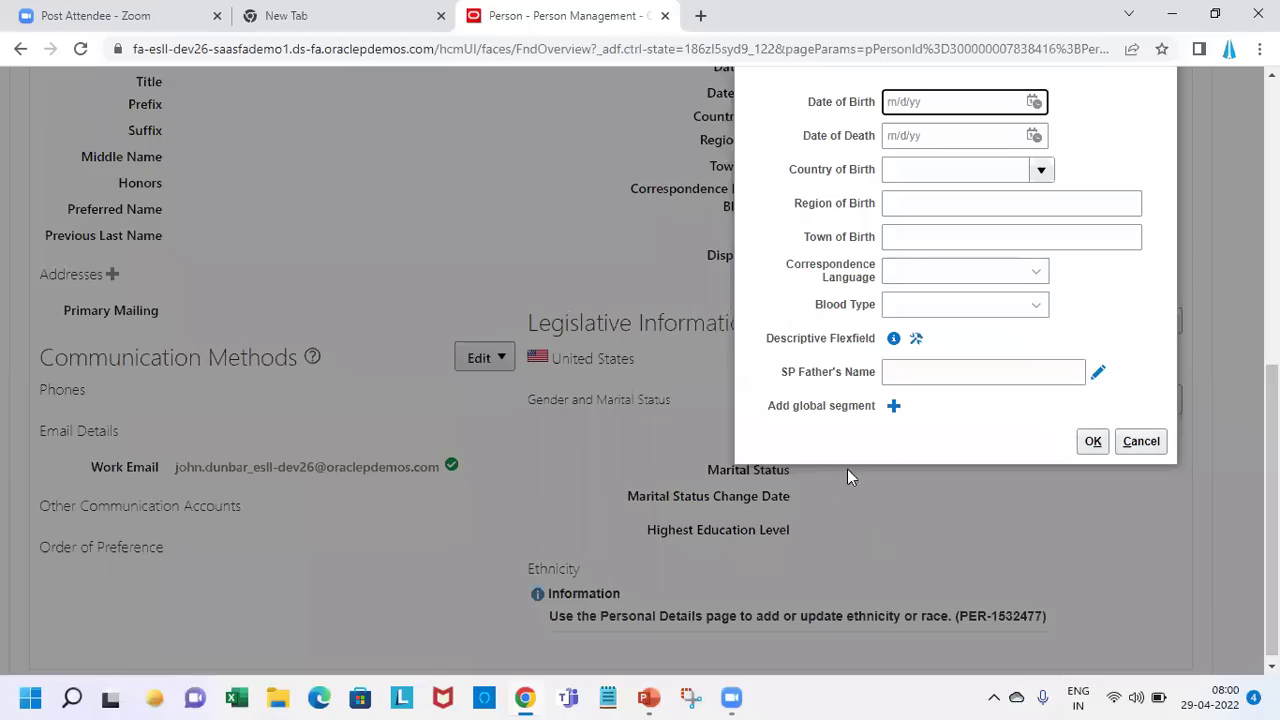
- Open the SP Father's Name segment for editing, review its display, behavior and validation settings, and close the window without saving
{"action": "left_click", "coordinate": [931, 372]}
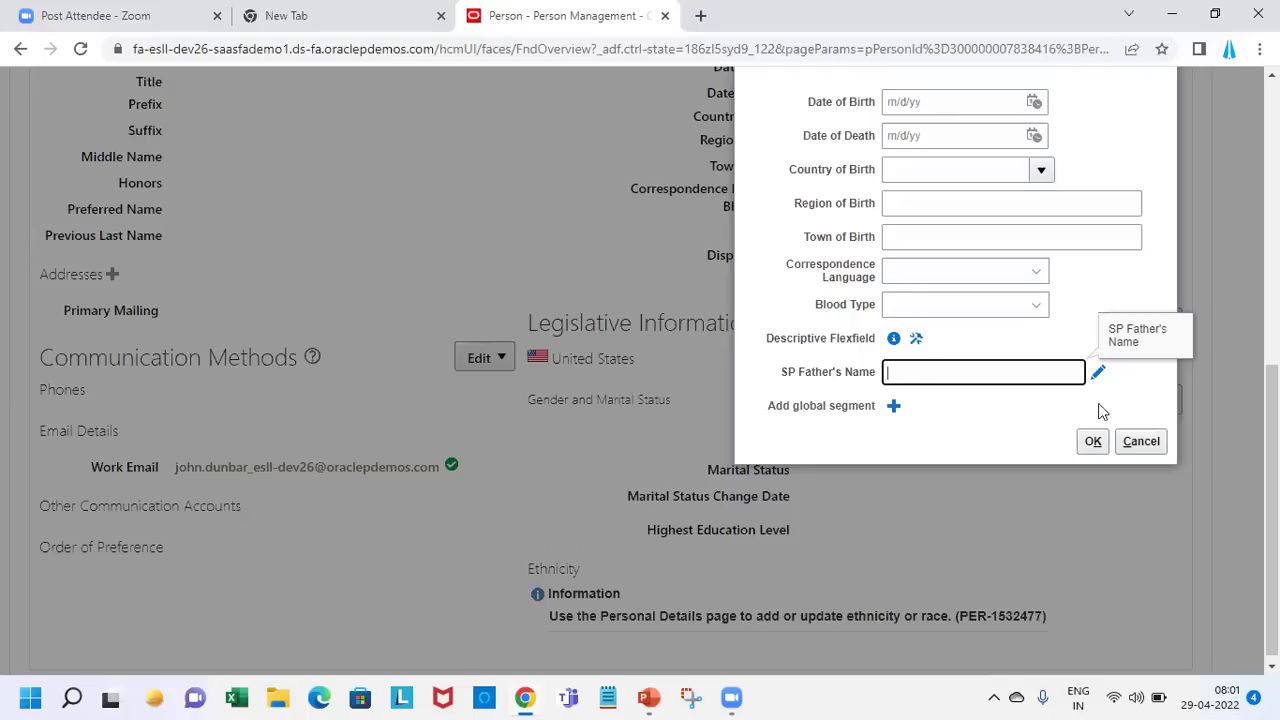
{"action": "scroll", "coordinate": [931, 373], "scroll_direction": "up", "scroll_amount": 2}
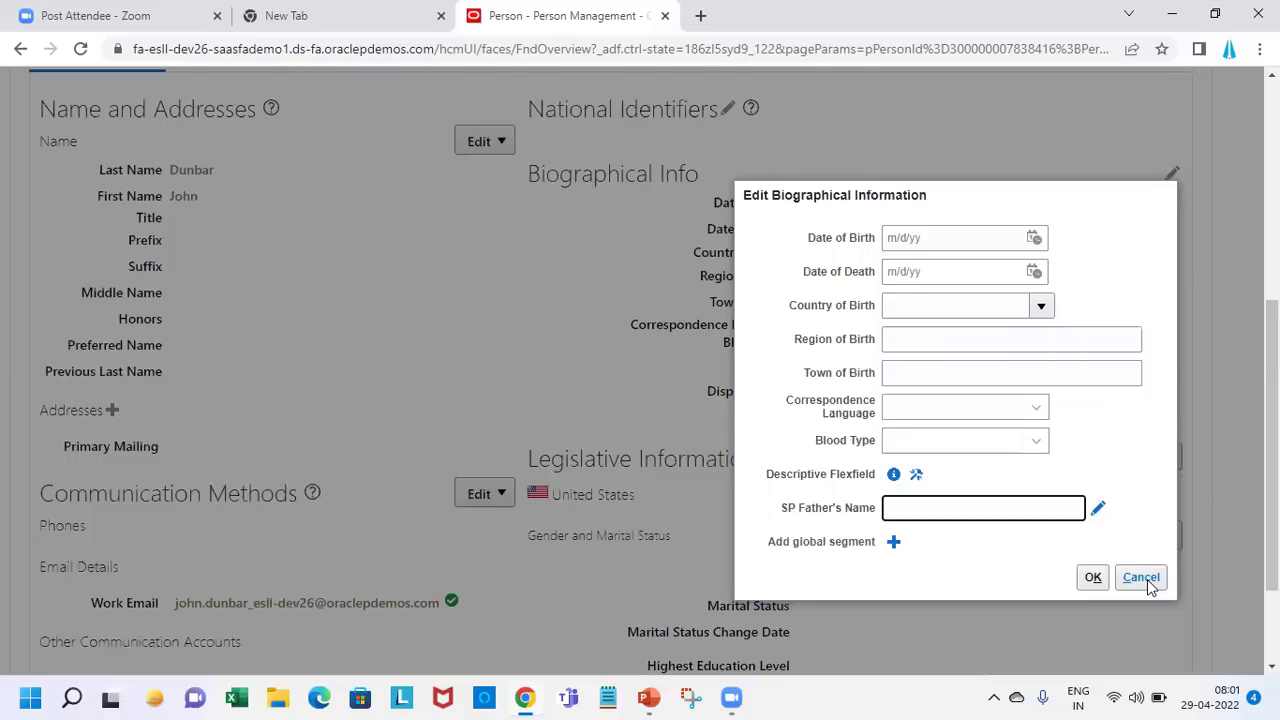
{"action": "left_click", "coordinate": [1099, 507]}
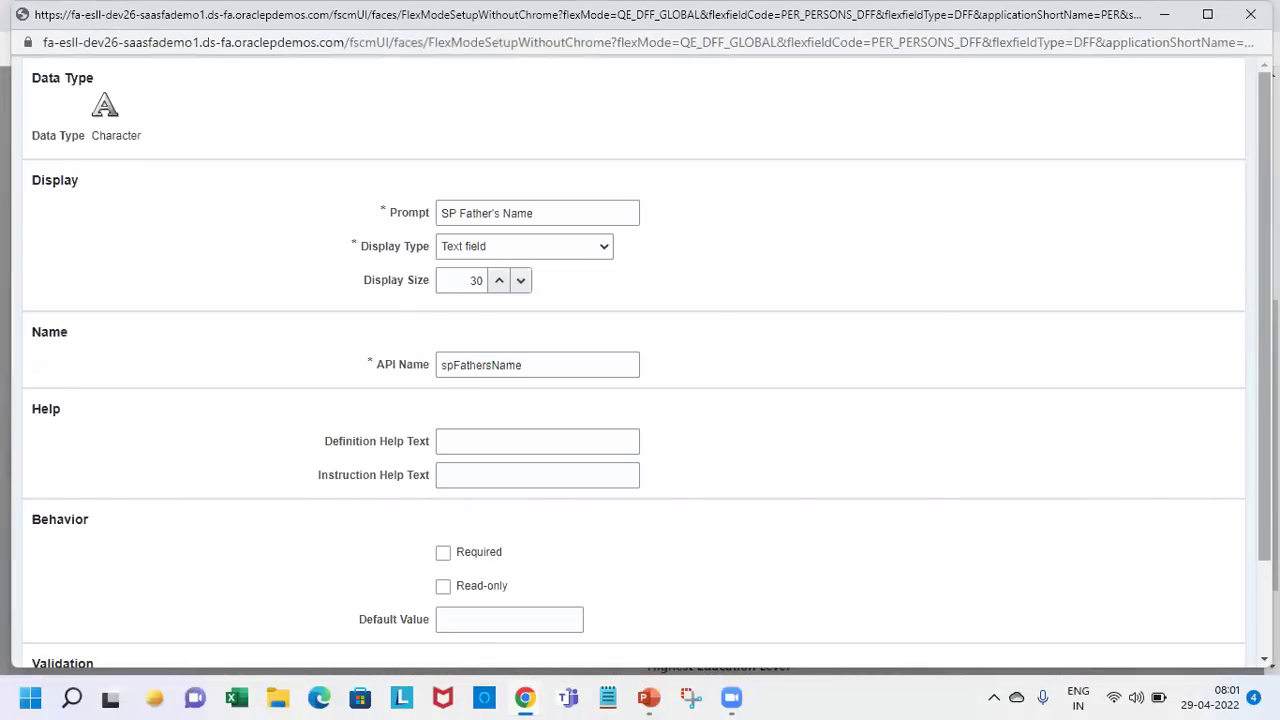
{"action": "scroll", "coordinate": [640, 370], "scroll_direction": "down", "scroll_amount": 2}
{"action": "scroll", "coordinate": [640, 370], "scroll_direction": "up", "scroll_amount": 2}
{"action": "scroll", "coordinate": [640, 370], "scroll_direction": "down", "scroll_amount": 2}
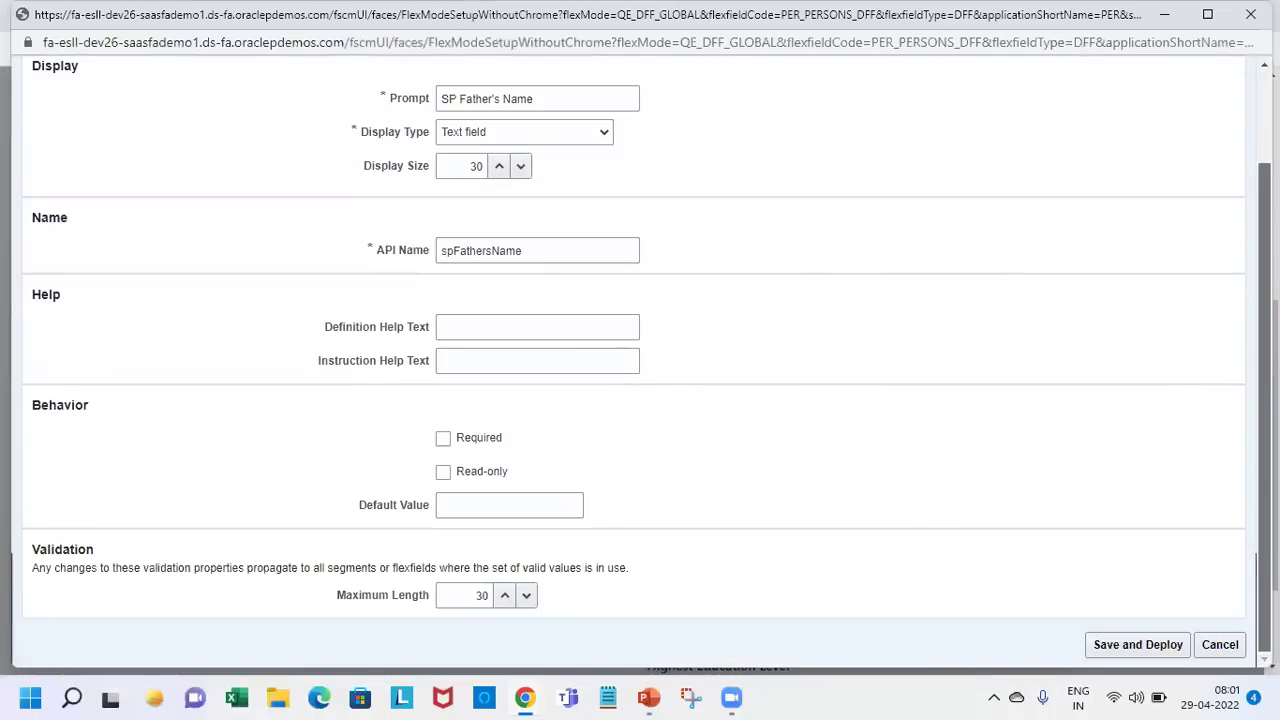
{"action": "scroll", "coordinate": [533, 245], "scroll_direction": "up", "scroll_amount": 2}
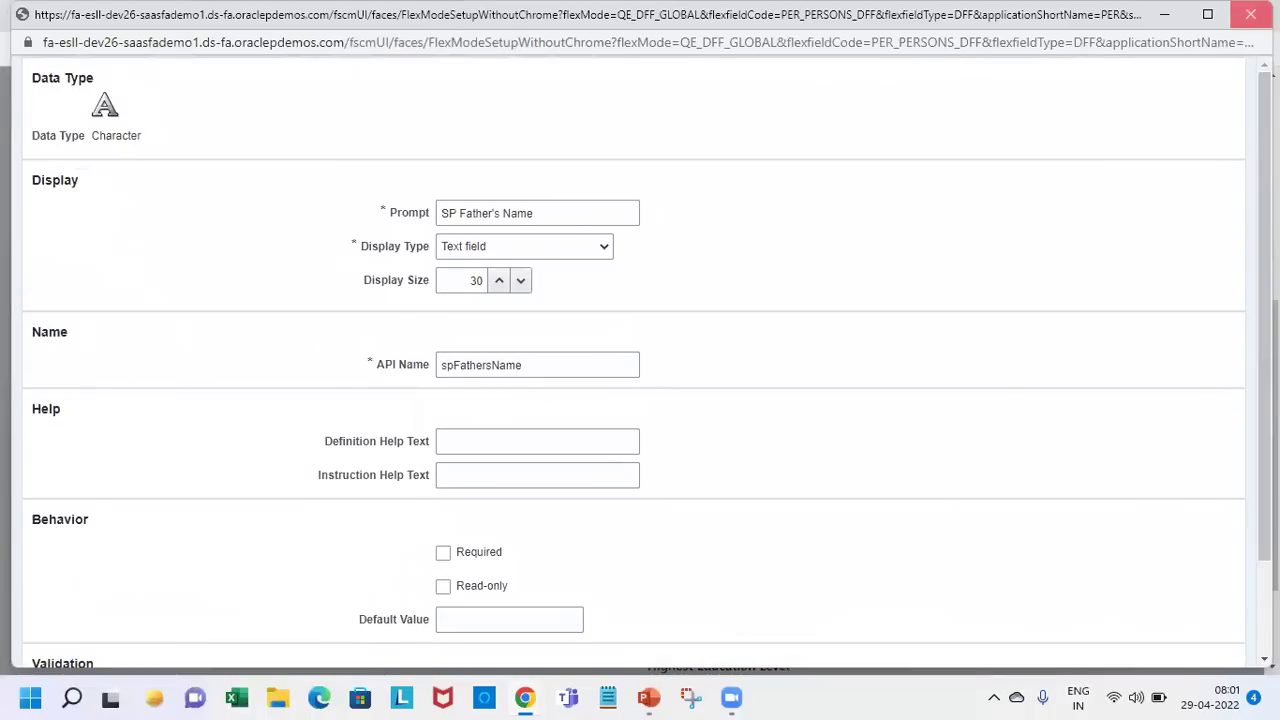
{"action": "left_click", "coordinate": [1250, 14]}
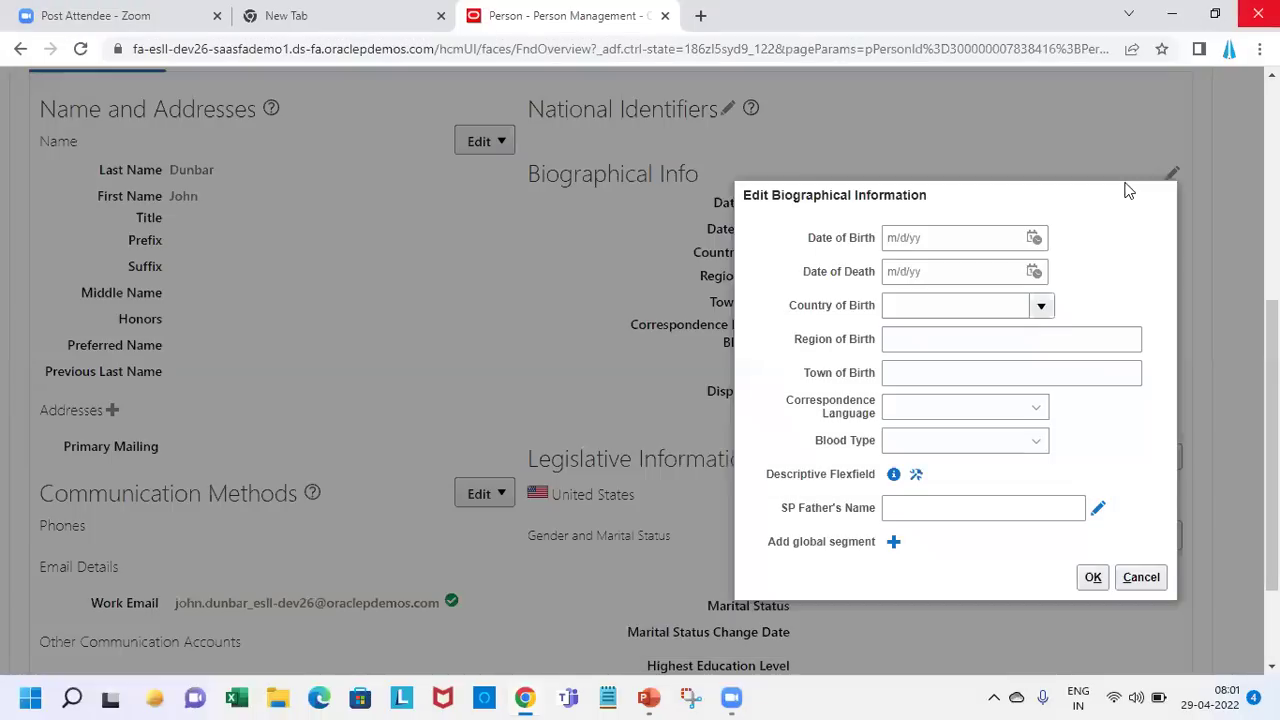
- Inspect the global segments of the Persons Attributes flexfield, cancel the edit, and close the flexfield tab and the biographical form
{"action": "left_click", "coordinate": [915, 476]}
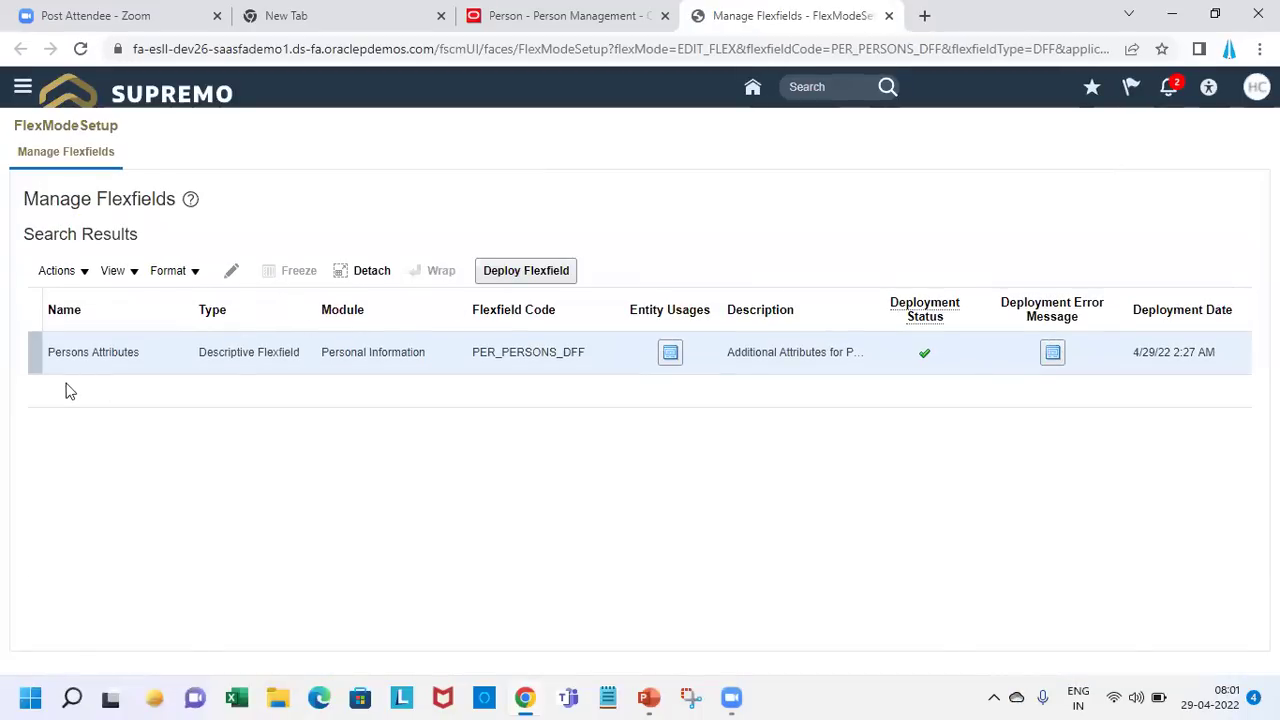
{"action": "left_click", "coordinate": [225, 270]}
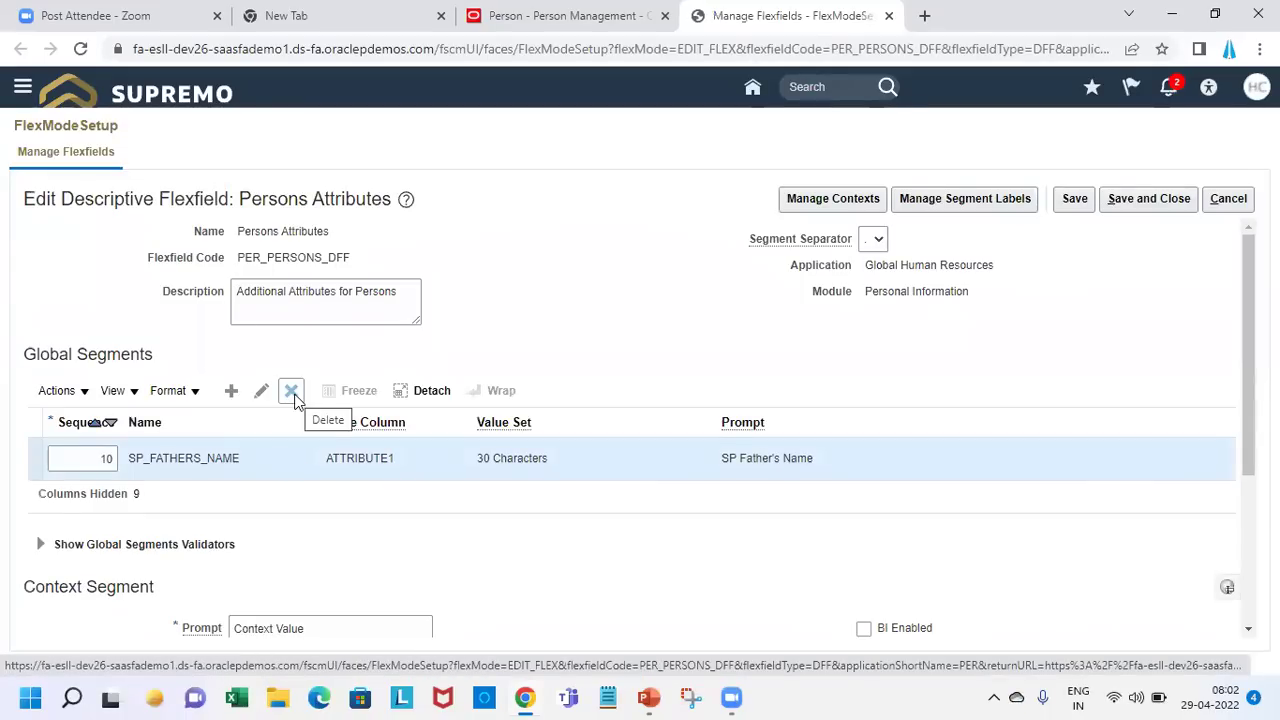
{"action": "left_click", "coordinate": [1236, 201]}
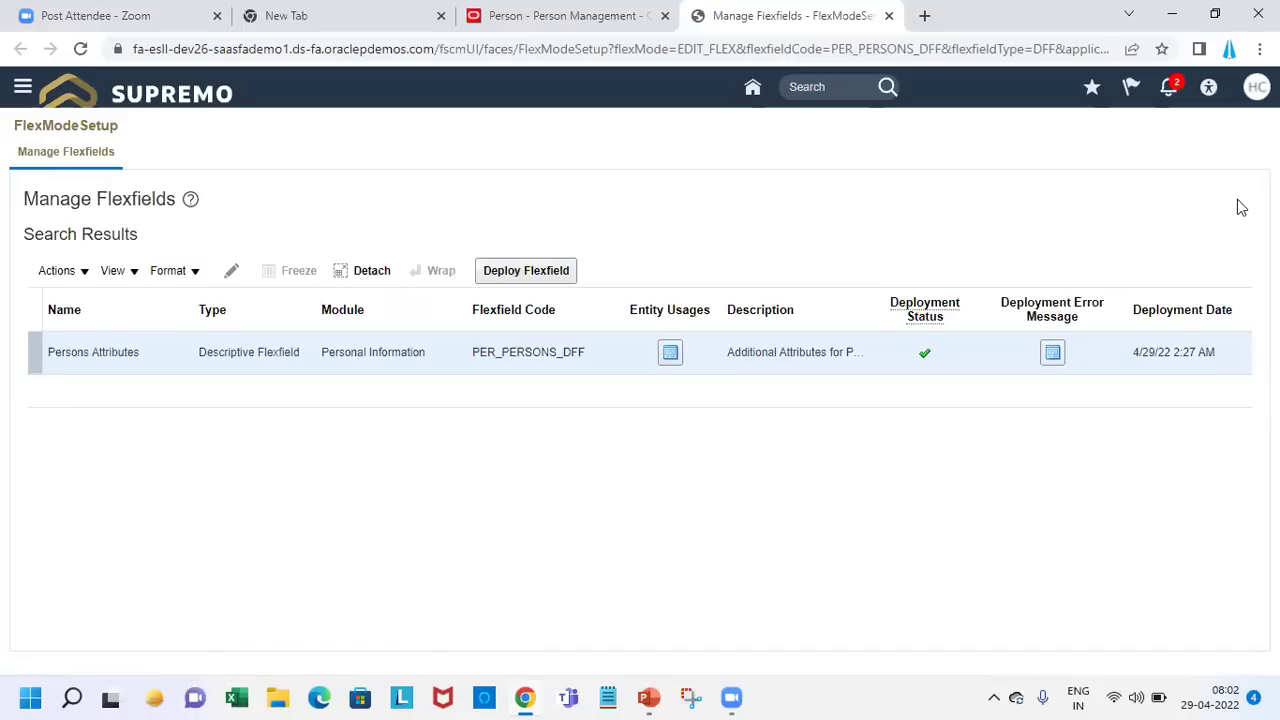
{"action": "left_click", "coordinate": [890, 16]}
{"action": "left_click", "coordinate": [1141, 577]}
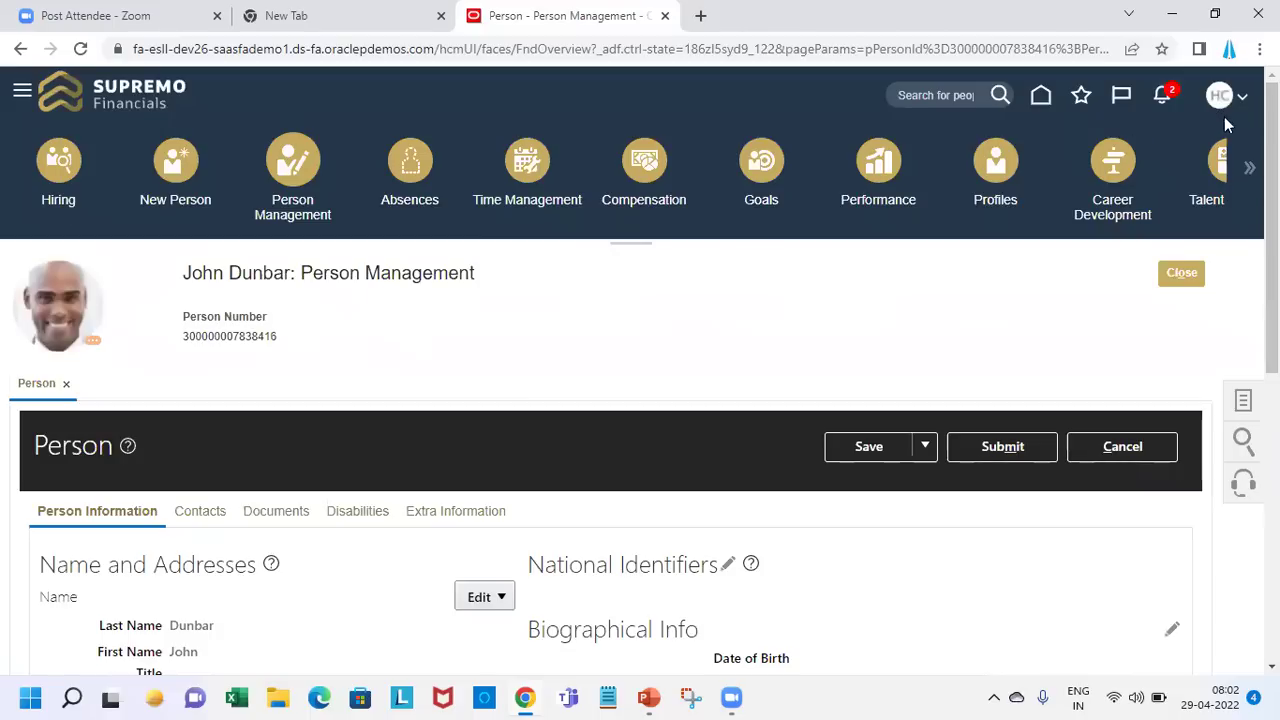
- Open Setup and Maintenance and search the setup tasks for "desc"
{"action": "left_click", "coordinate": [1234, 104]}
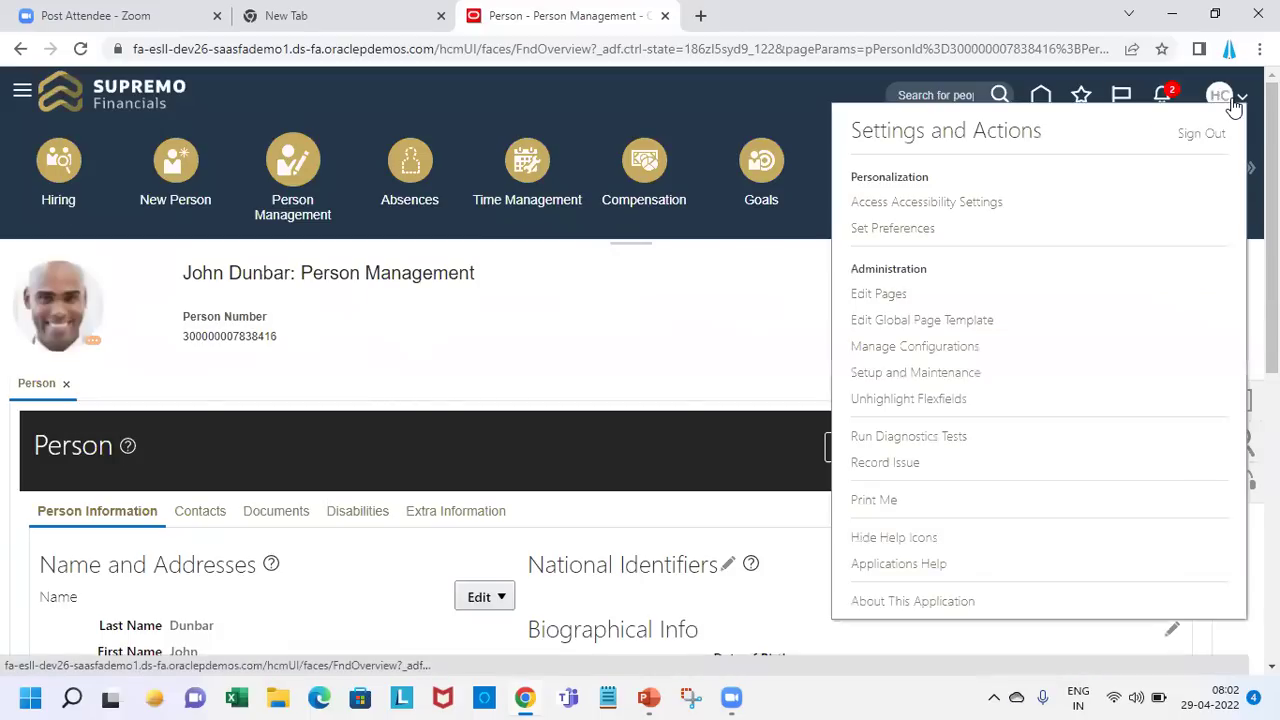
{"action": "left_click", "coordinate": [958, 374]}
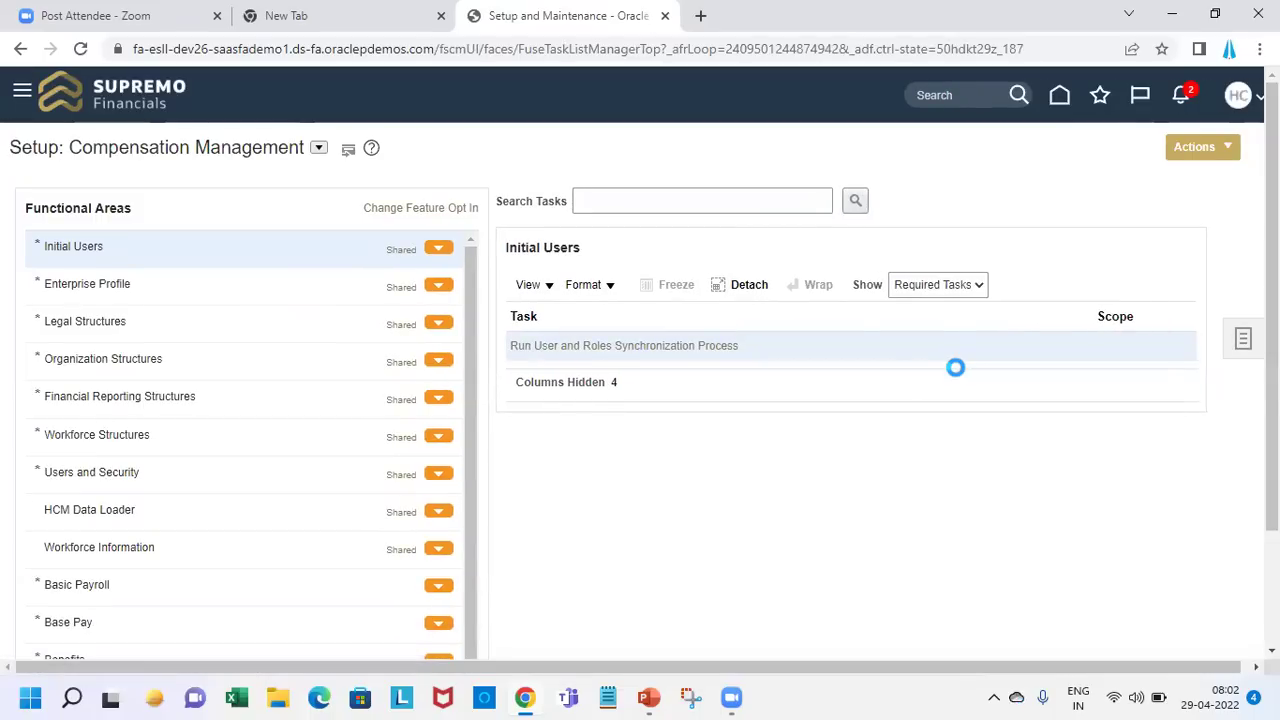
{"action": "left_click", "coordinate": [635, 206]}
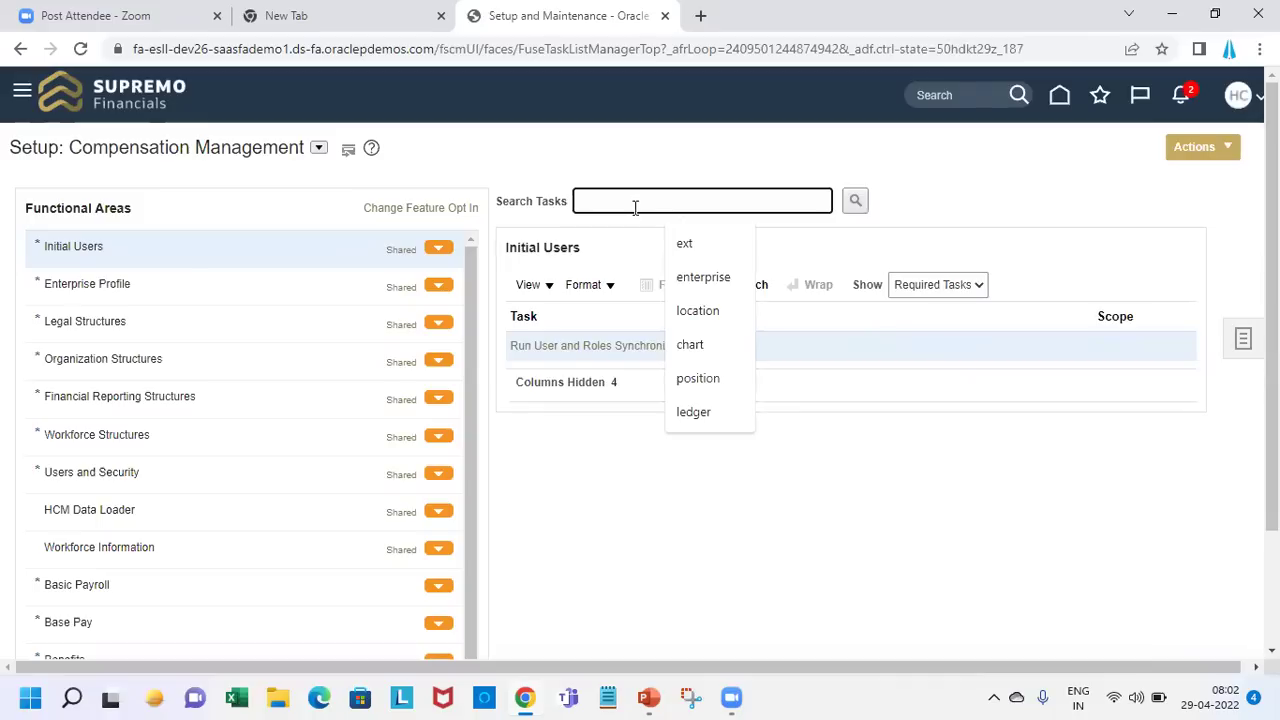
{"action": "type", "text": "desc"}
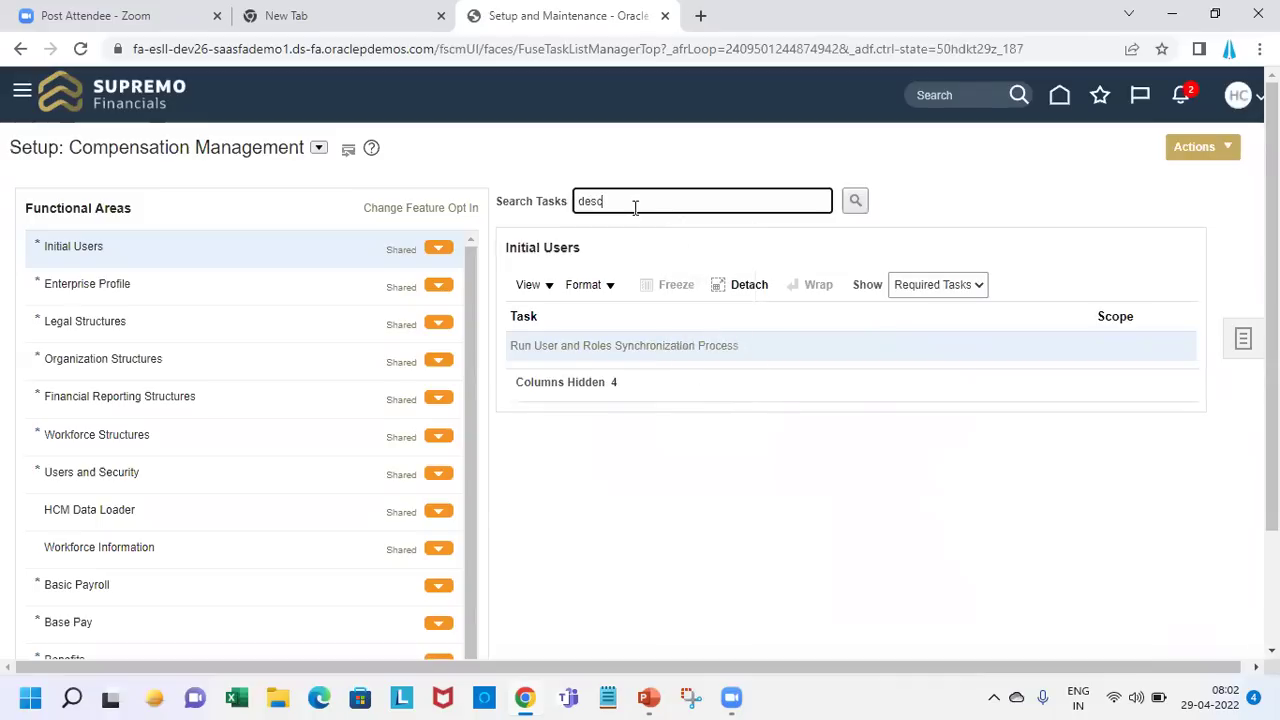
{"action": "key", "text": "Return"}
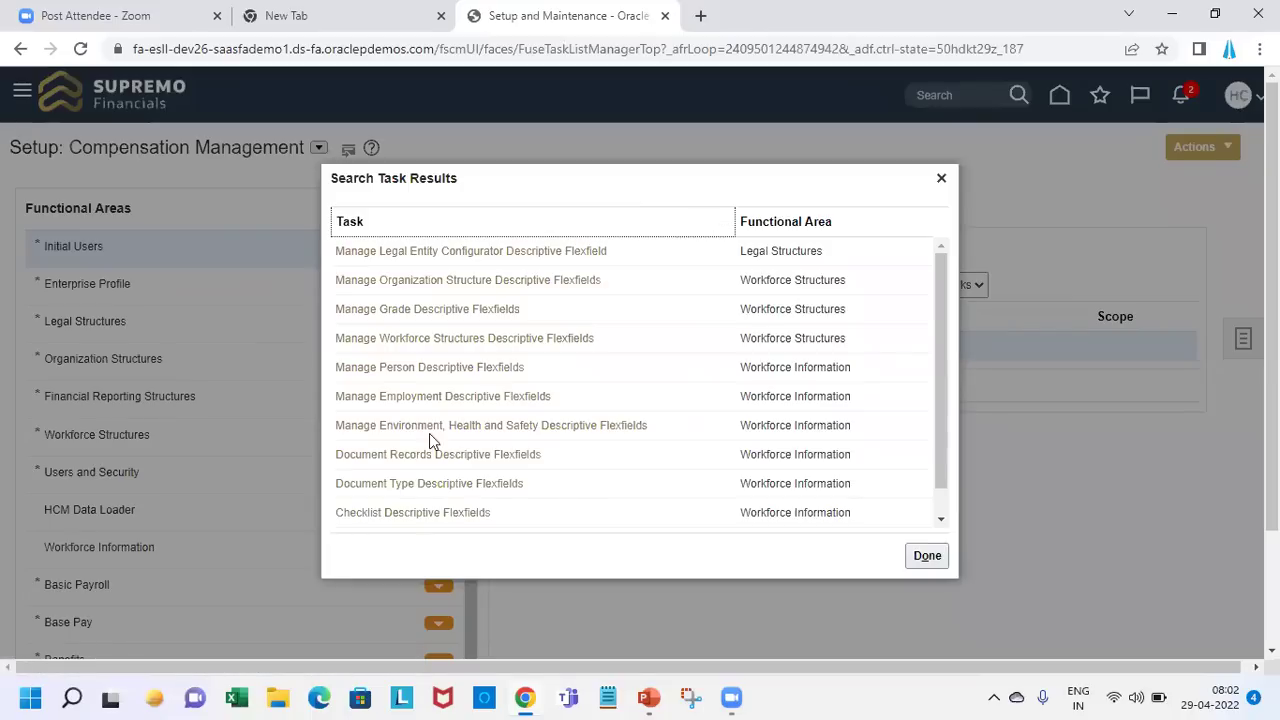
- Open the Manage Person Descriptive Flexfields task and look through its list of flexfields
{"action": "left_click", "coordinate": [404, 367]}
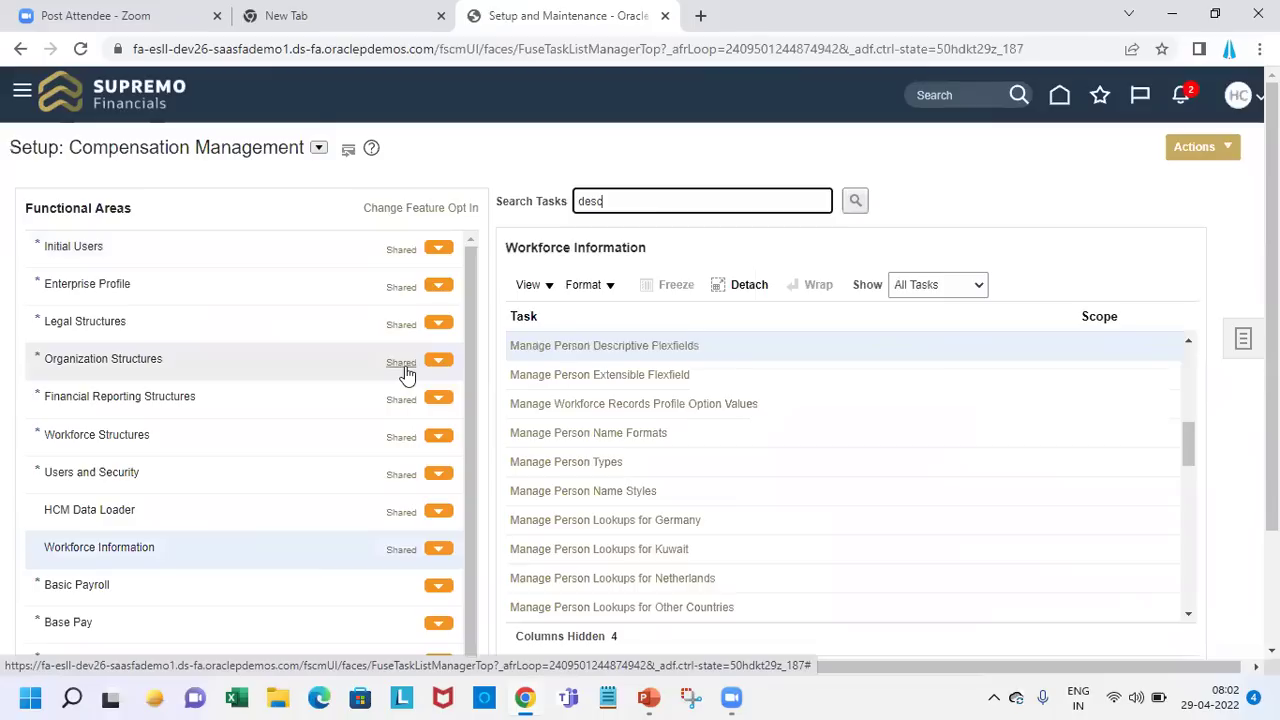
{"action": "left_click", "coordinate": [647, 350]}
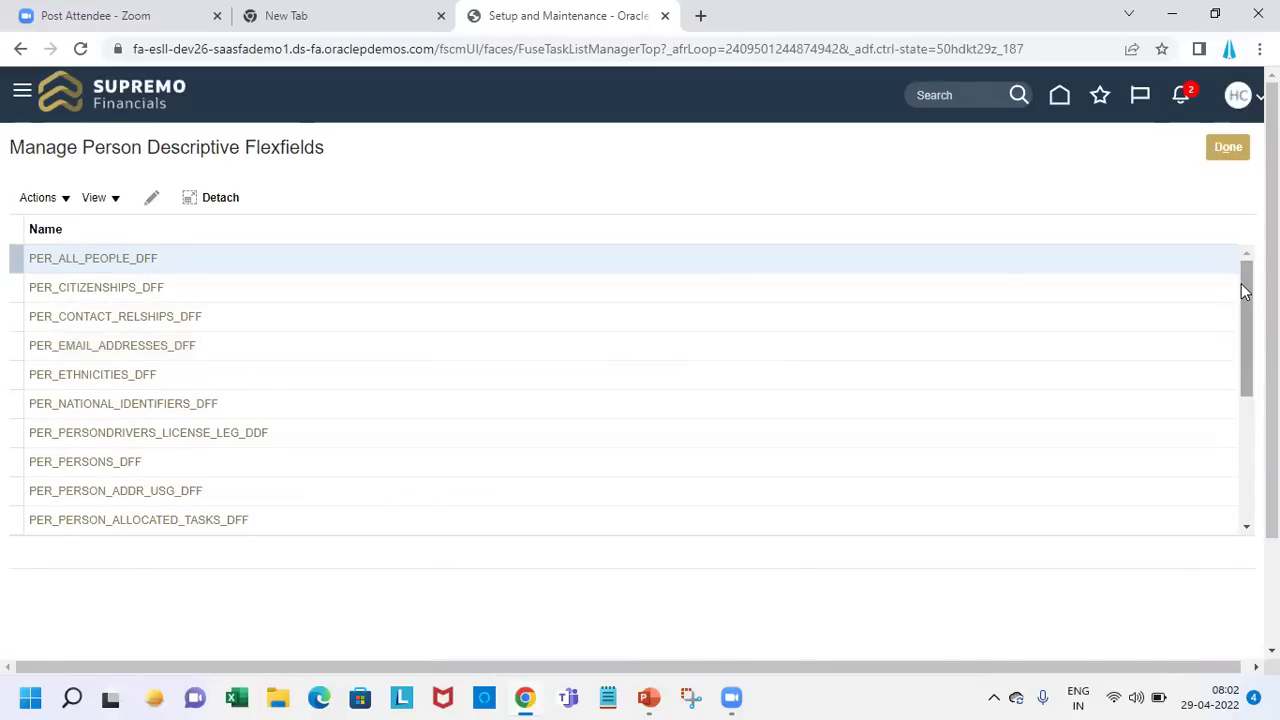
{"action": "mouse_move", "coordinate": [1241, 283]}
{"action": "left_mouse_down"}
{"action": "mouse_move", "coordinate": [1243, 413]}
{"action": "mouse_move", "coordinate": [1233, 299]}
{"action": "left_mouse_up"}
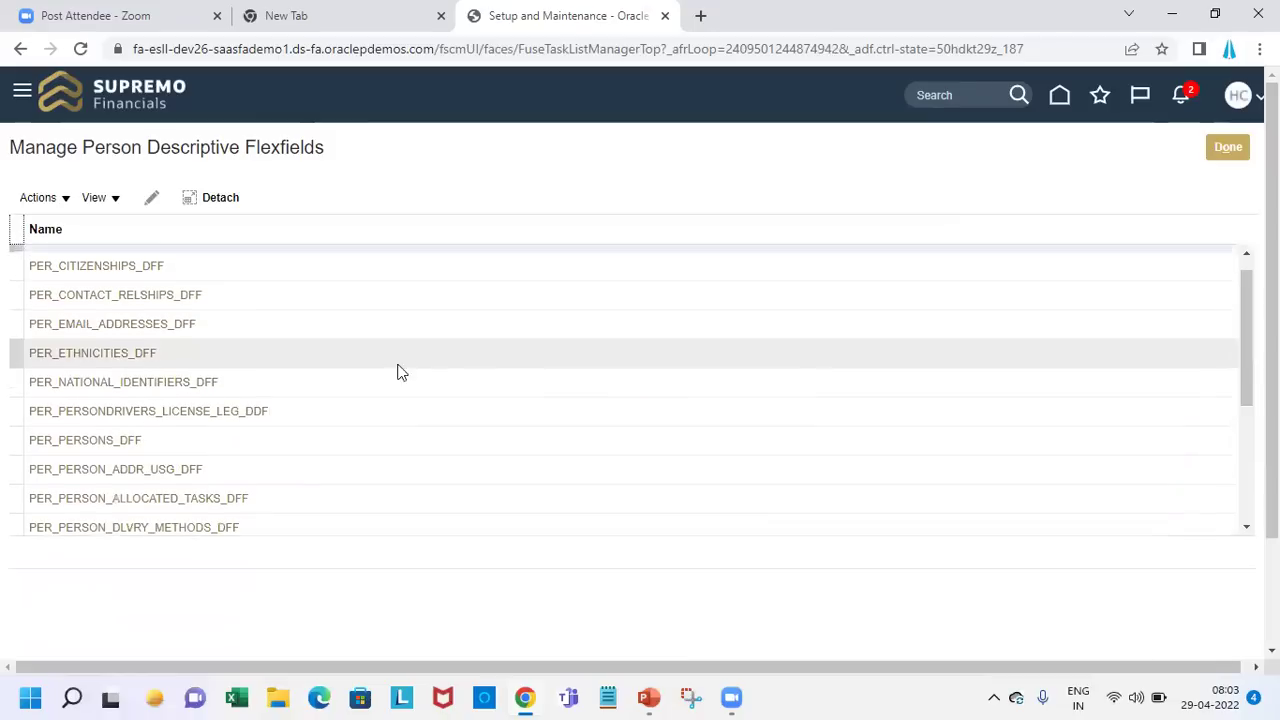
- Open the PER_EMAIL_ADDRESSES_DFF flexfield for editing and start a new global segment
{"action": "left_click", "coordinate": [119, 321]}
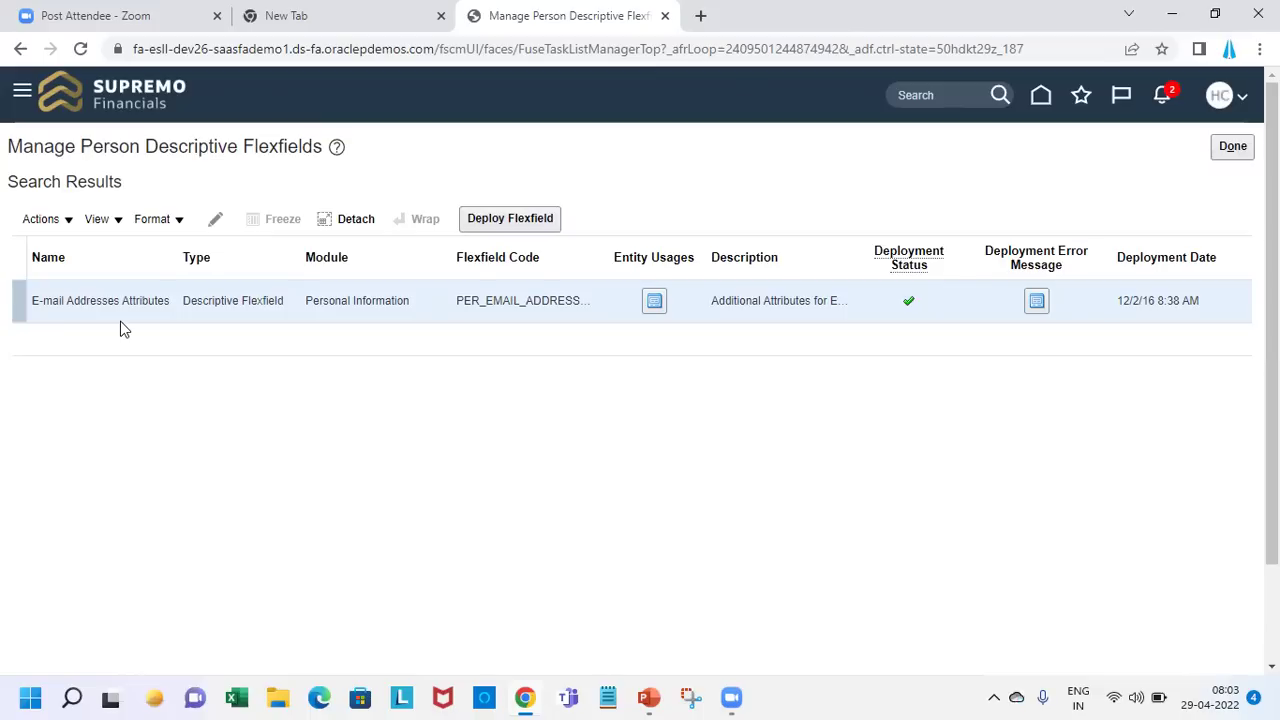
{"action": "left_click", "coordinate": [216, 221]}
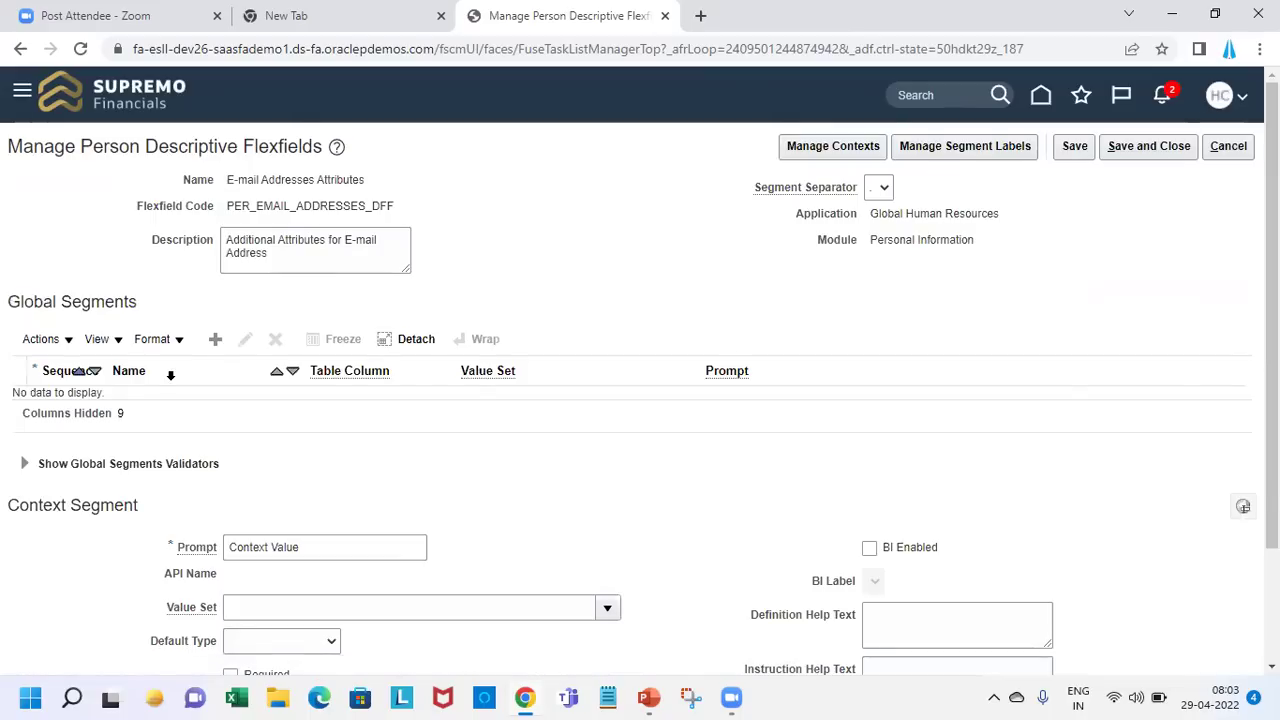
{"action": "left_click", "coordinate": [207, 343]}
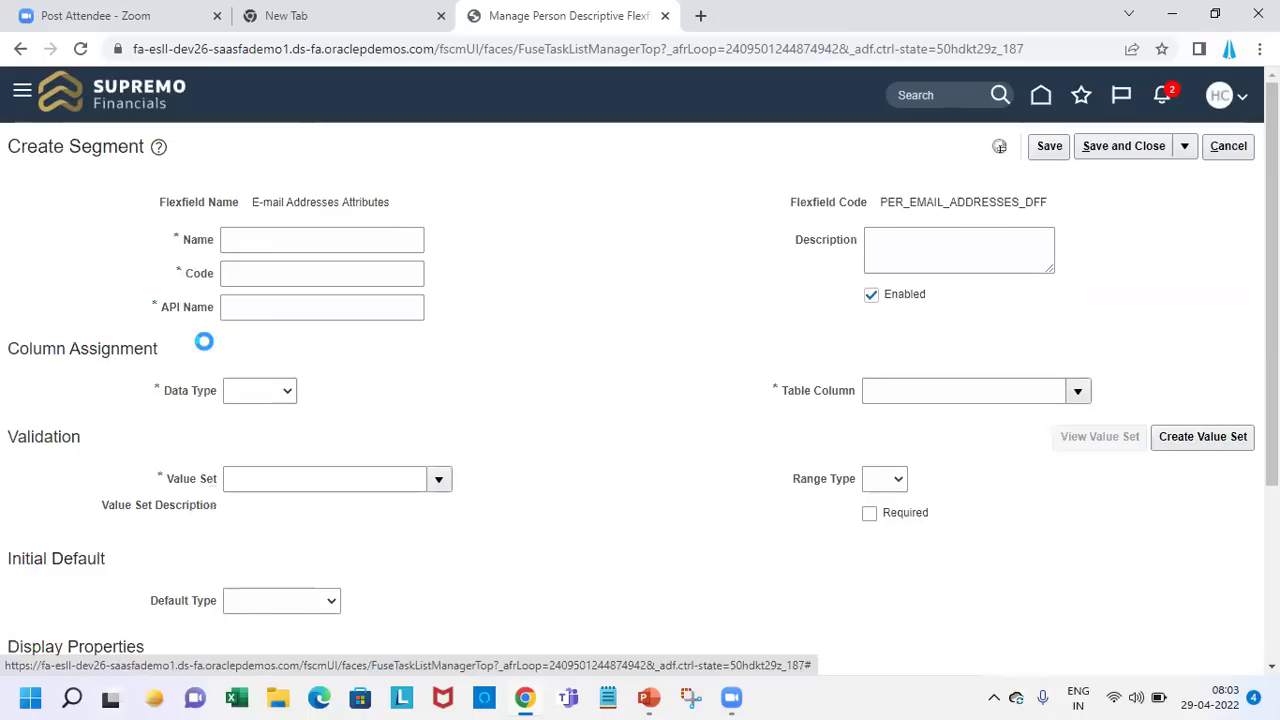
- Name the new segment SP_DOMAIN_PROVIDER, accept the derived code and API name, and set its data type to Character
{"action": "left_click", "coordinate": [275, 248]}
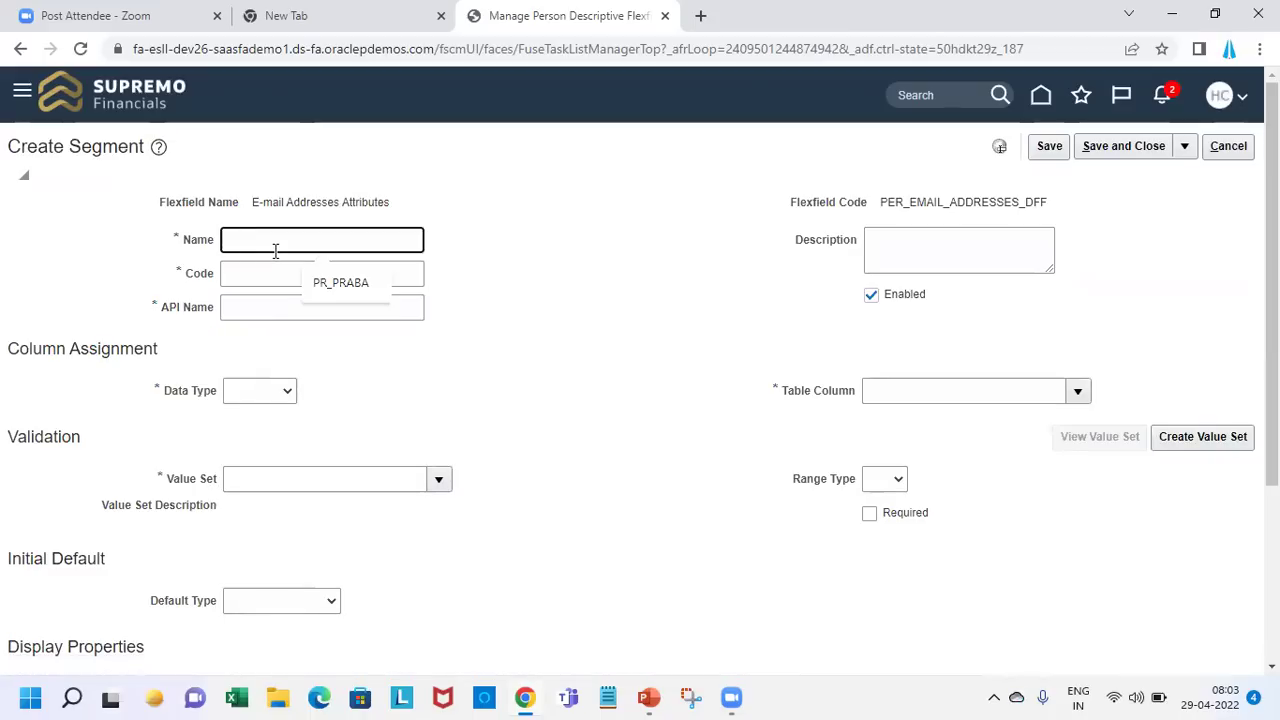
{"action": "type", "text": "SP_"}
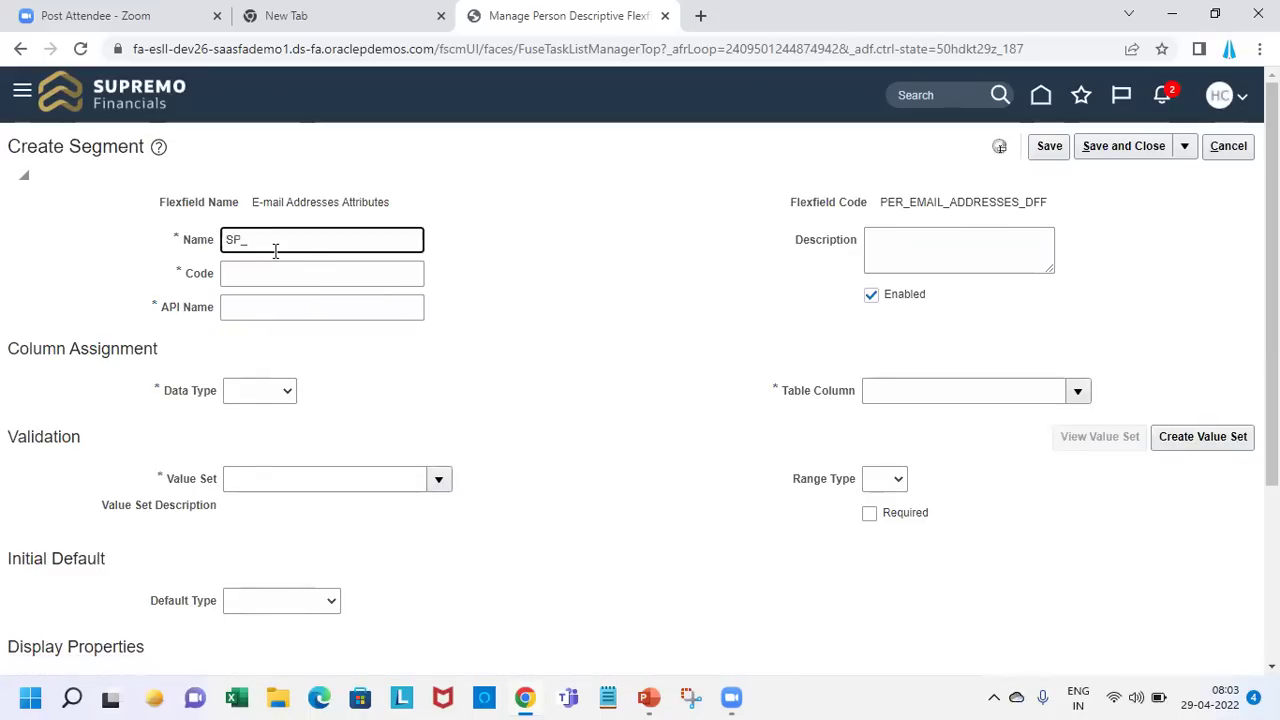
{"action": "type", "text": "DOMAIN_PROVIDER"}
{"action": "key", "text": "Tab"}
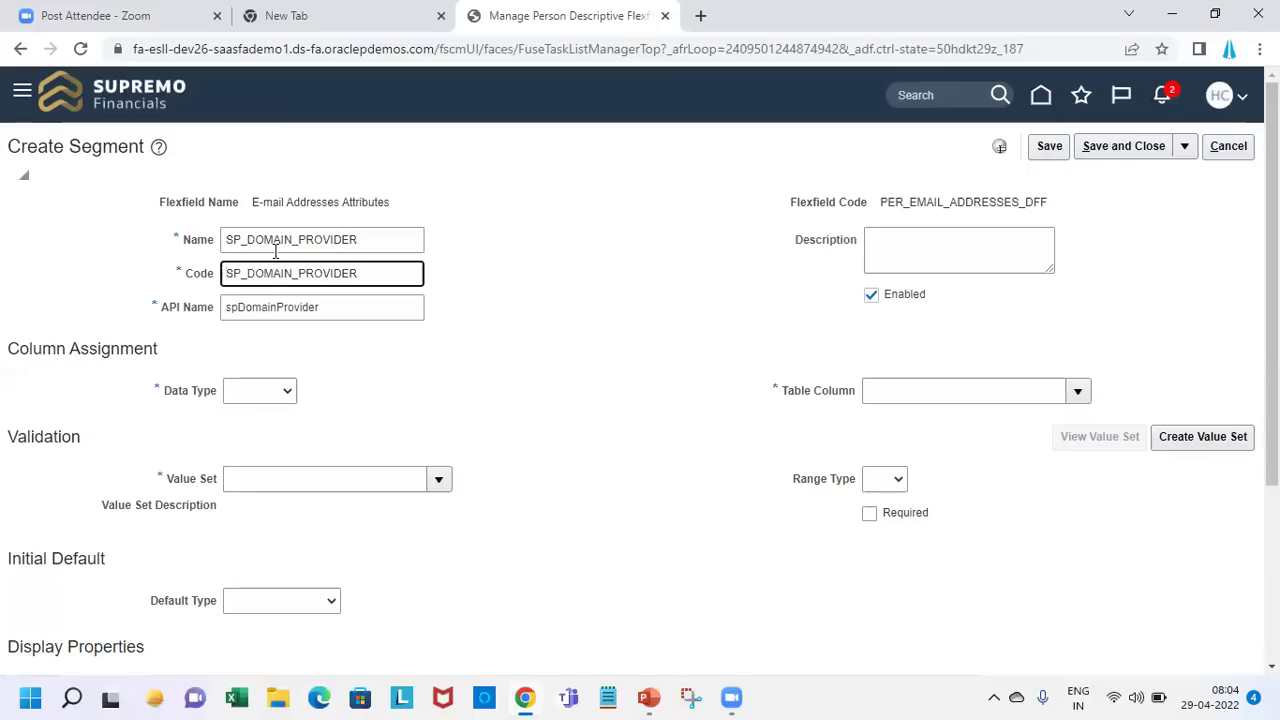
{"action": "left_click", "coordinate": [265, 393]}
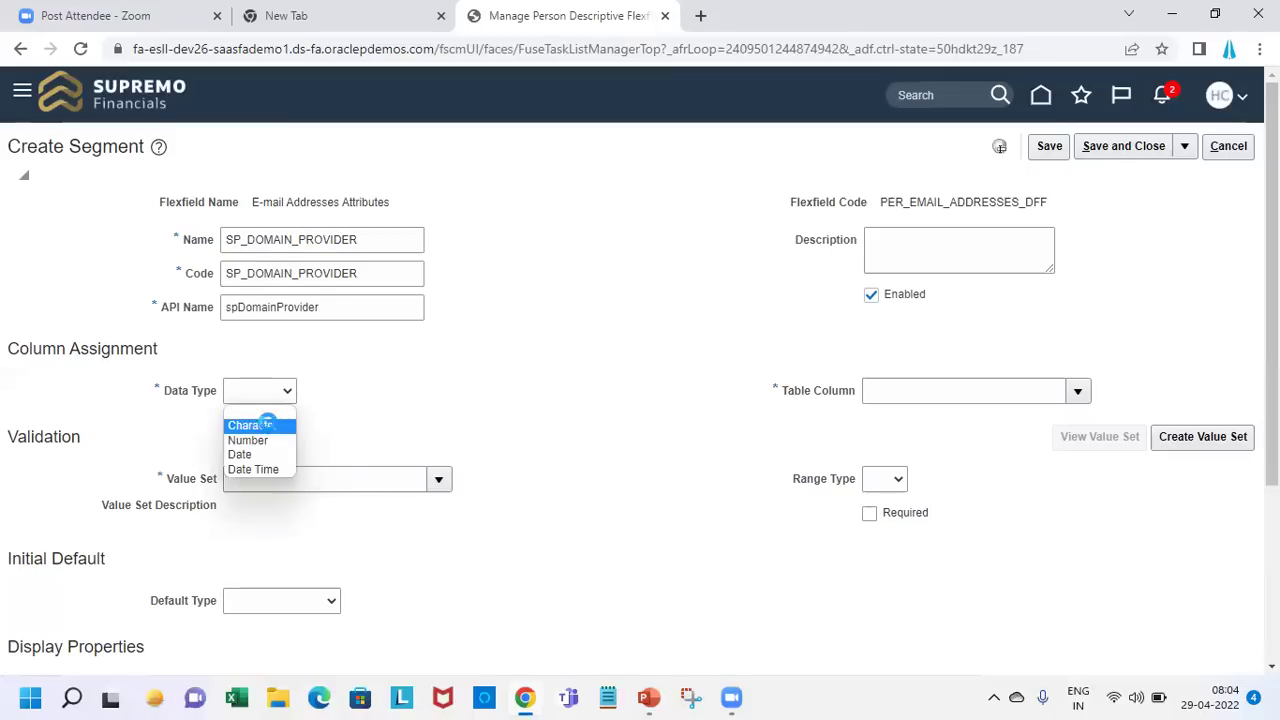
{"action": "left_click", "coordinate": [267, 425]}
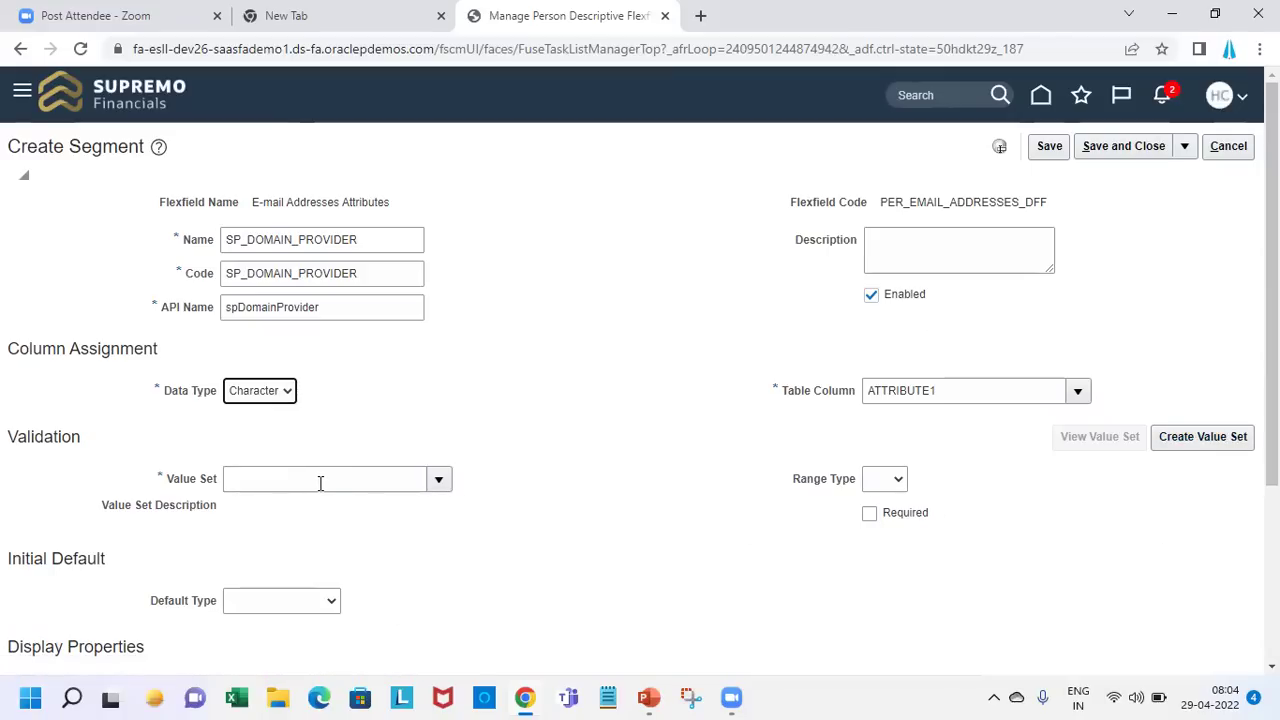
- Start a new value set for the segment with the code SP_DOMAIN_PROVIDER and the module Person Common
{"action": "left_click", "coordinate": [1176, 446]}
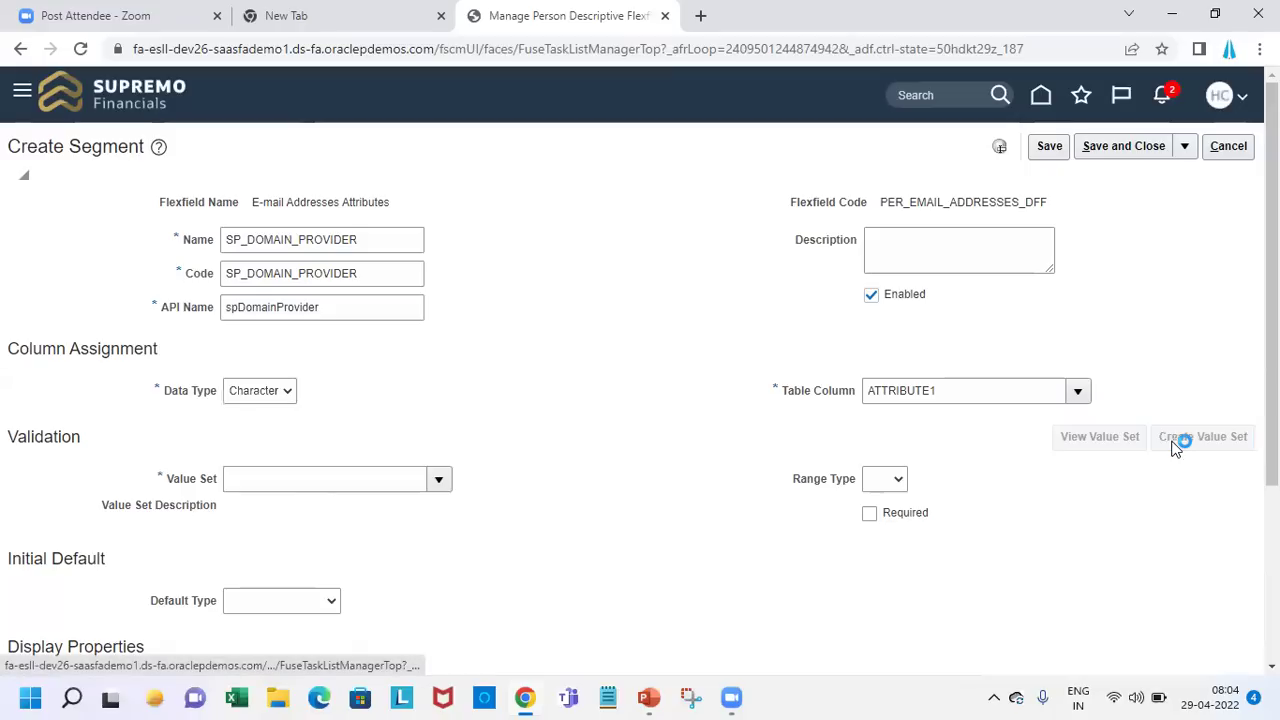
{"action": "left_click", "coordinate": [309, 195]}
{"action": "type", "text": "SP"}
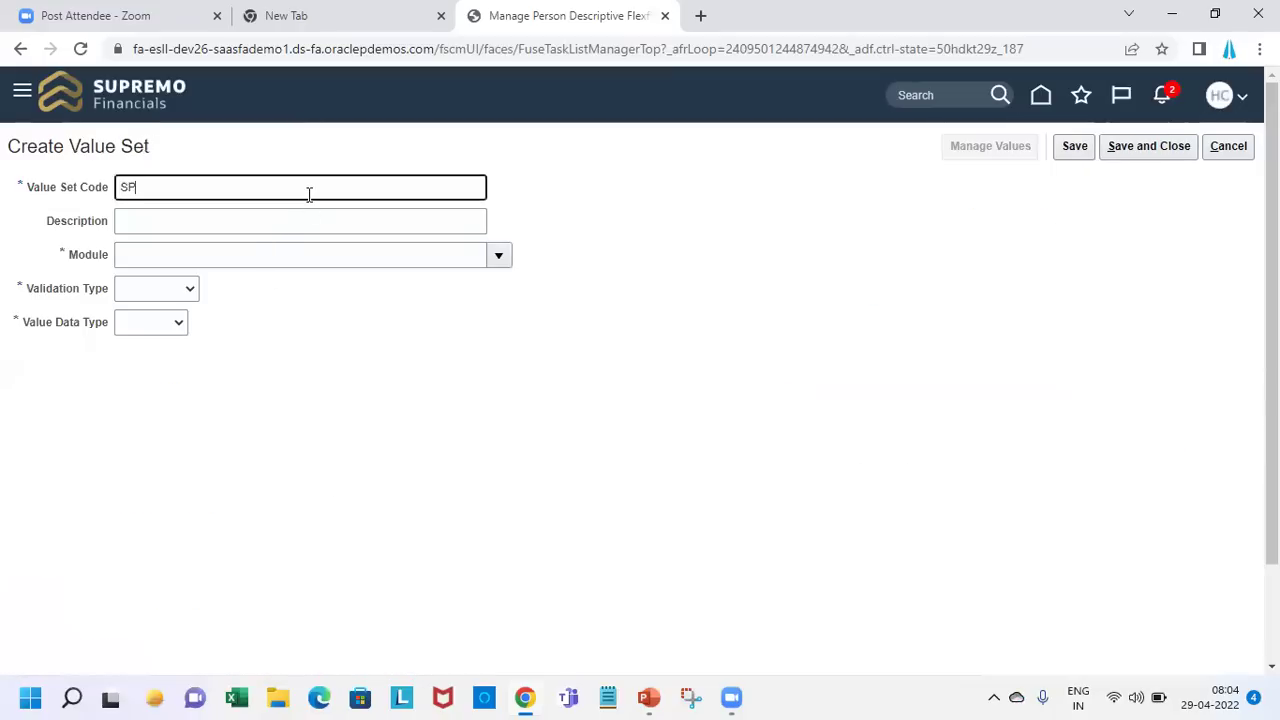
{"action": "type", "text": "_DOMAIN_PROVIDER"}
{"action": "key", "text": "Tab"}
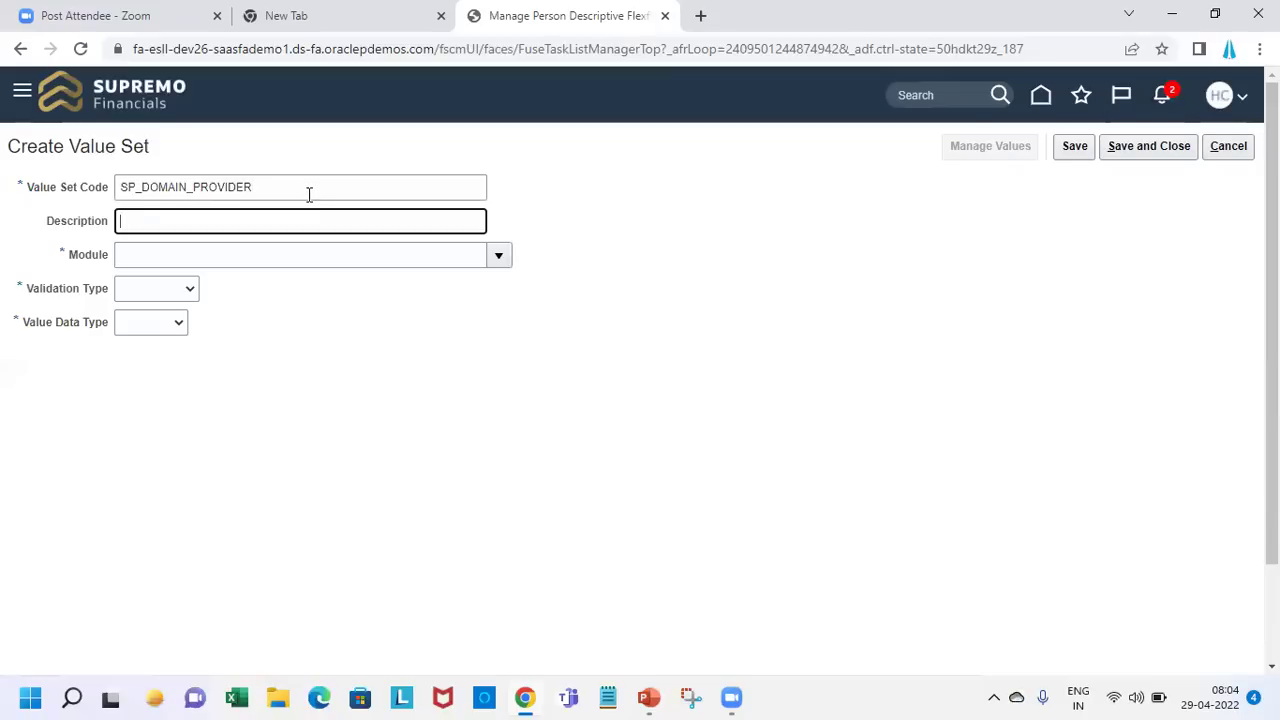
{"action": "key", "text": "Tab"}
{"action": "type", "text": "Person "}
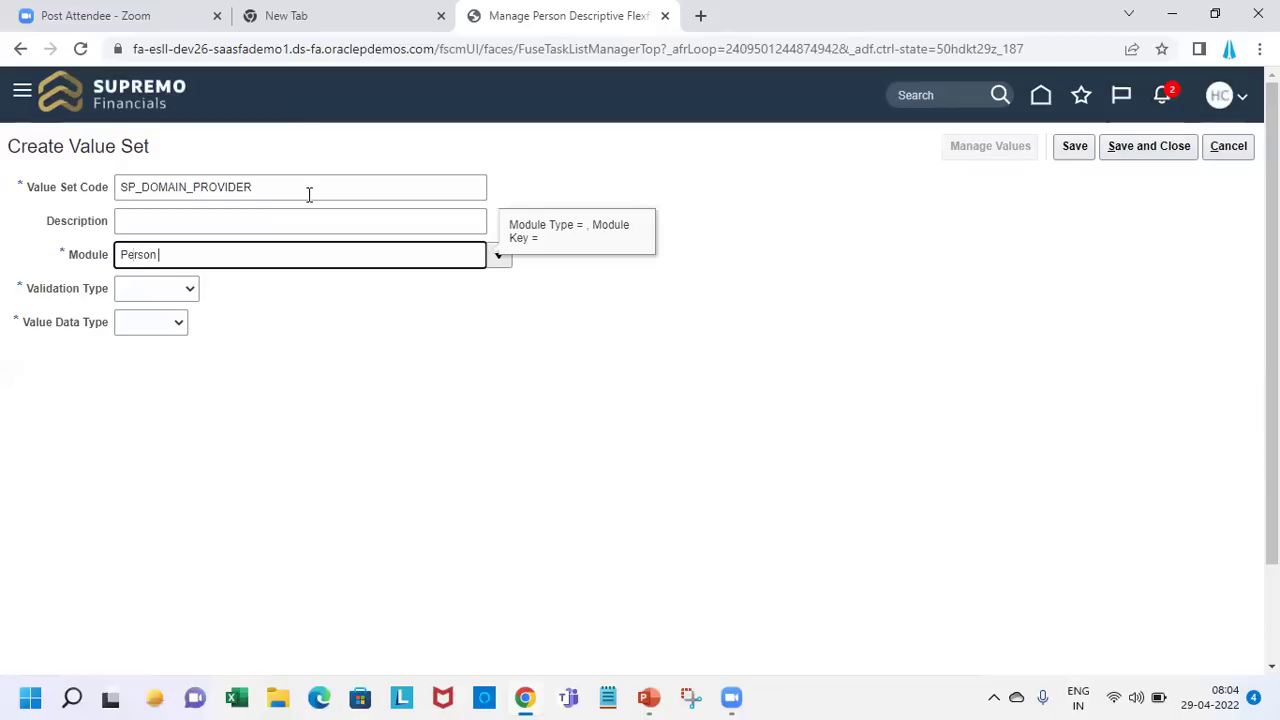
{"action": "type", "text": "Common"}
{"action": "key", "text": "Tab"}
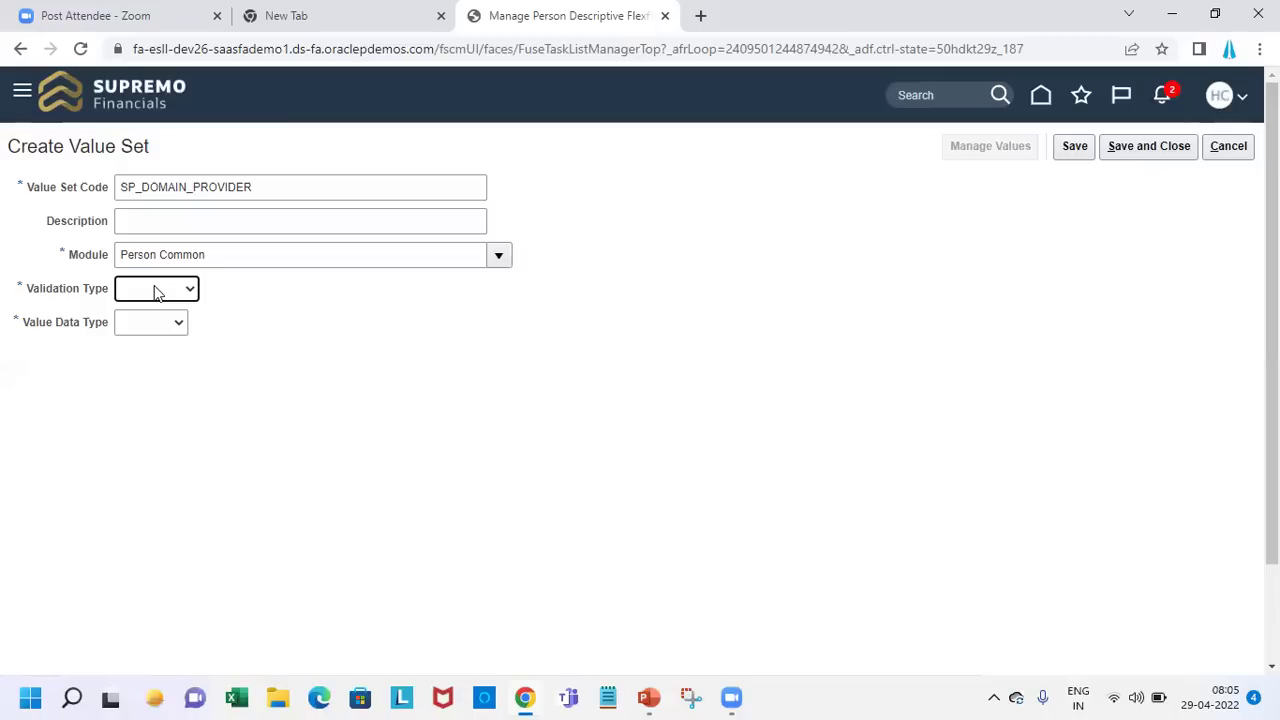
- Look through the list of available modules for the value set and close it without changing the selection
{"action": "left_click", "coordinate": [224, 256]}
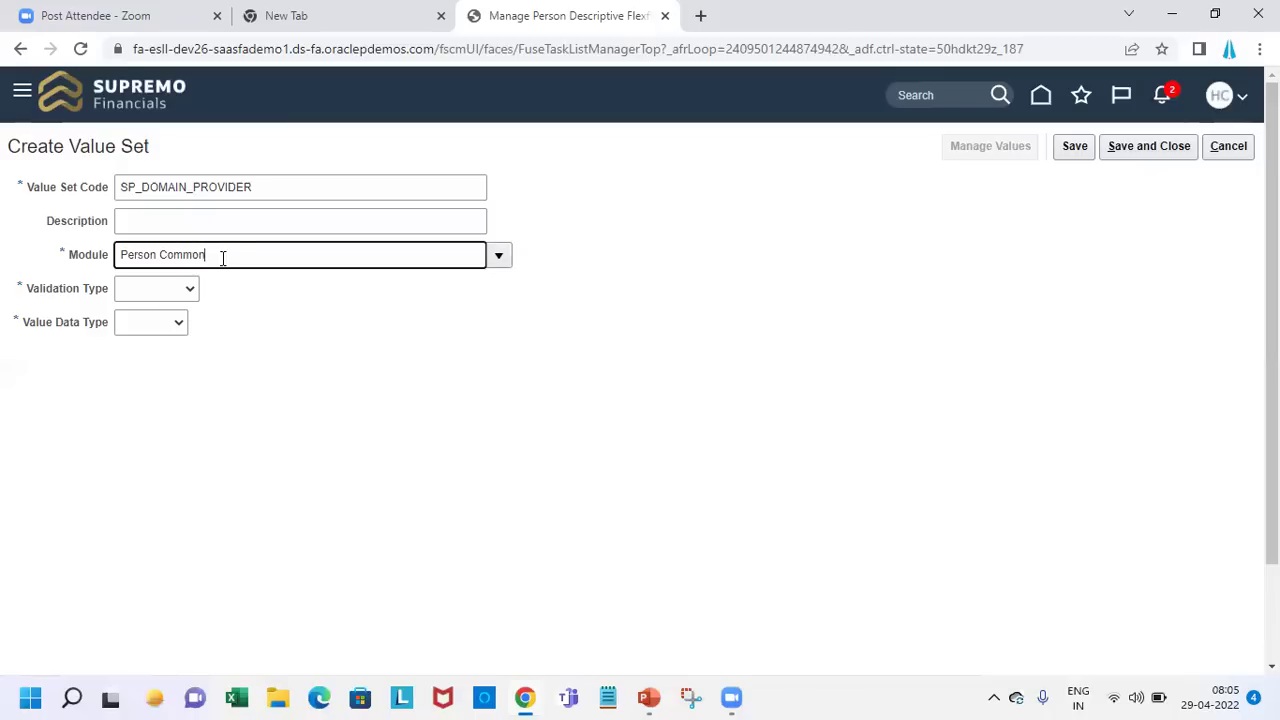
{"action": "left_click", "coordinate": [499, 256]}
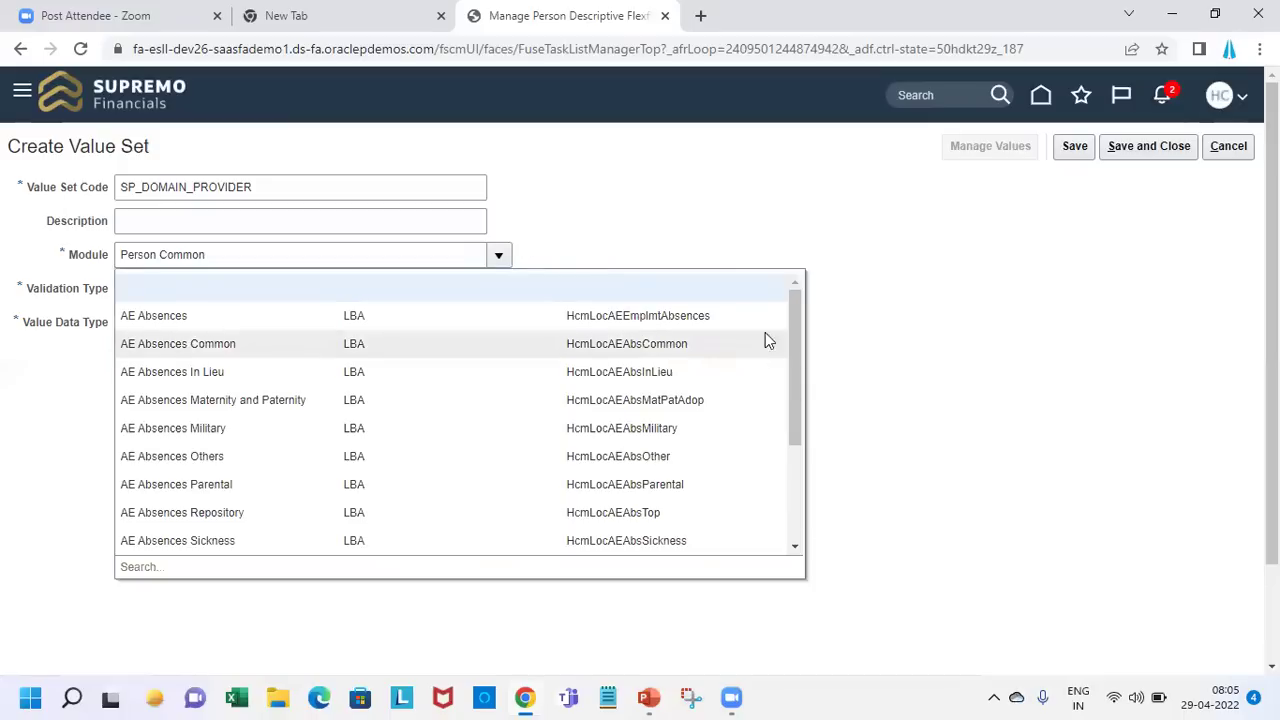
{"action": "left_click_drag", "start_coordinate": [791, 341], "coordinate": [795, 480]}
{"action": "left_click", "coordinate": [640, 225]}
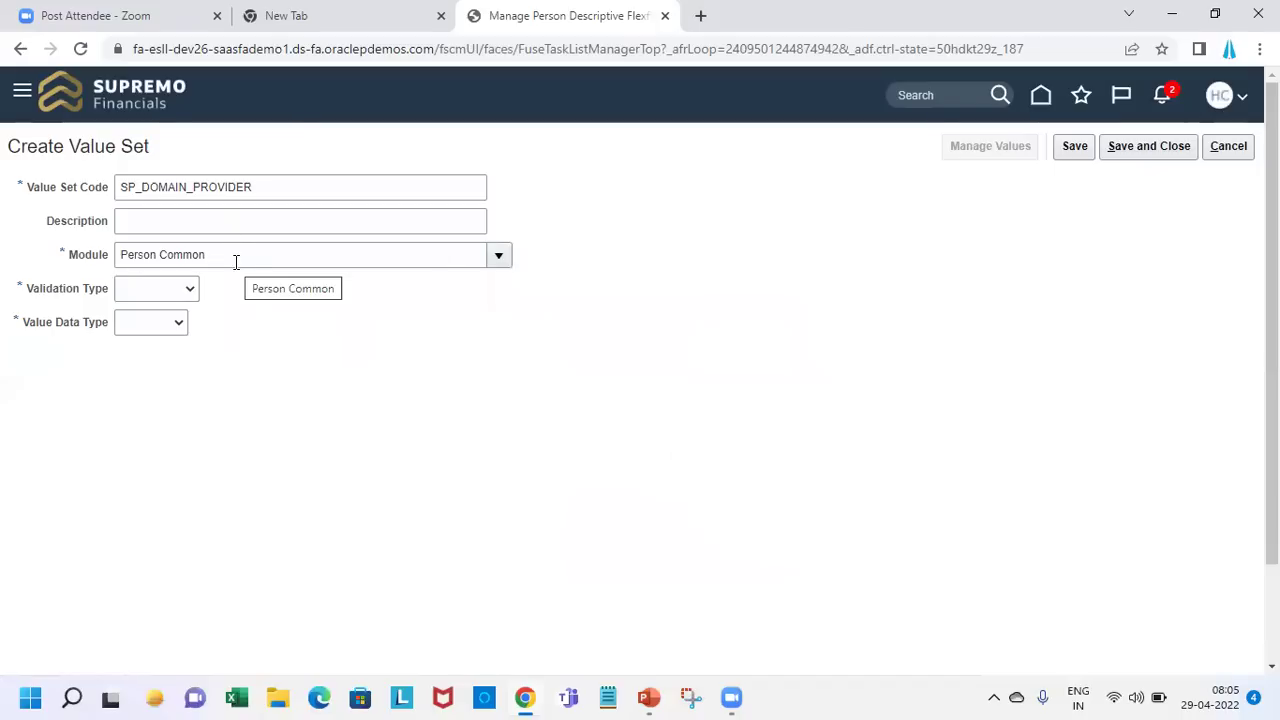
- Set the value set's validation type to Independent and its value data type to Character
{"action": "left_click", "coordinate": [193, 288]}
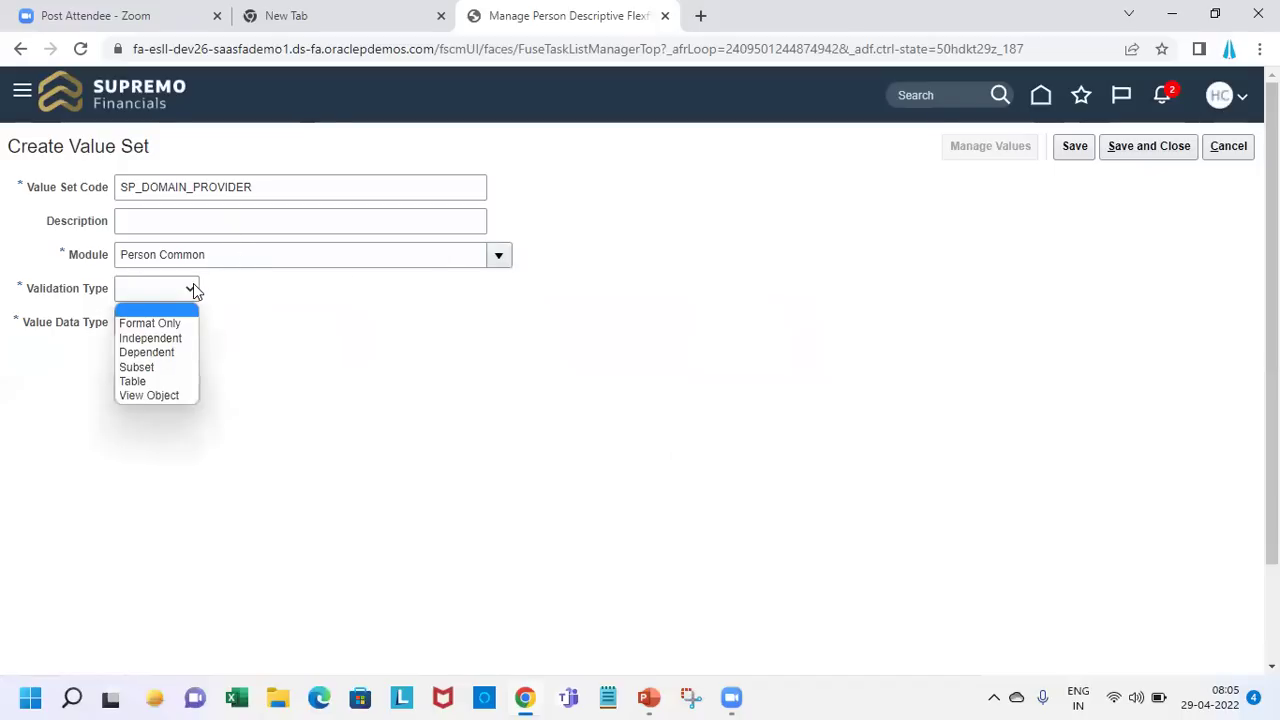
{"action": "left_click", "coordinate": [176, 340]}
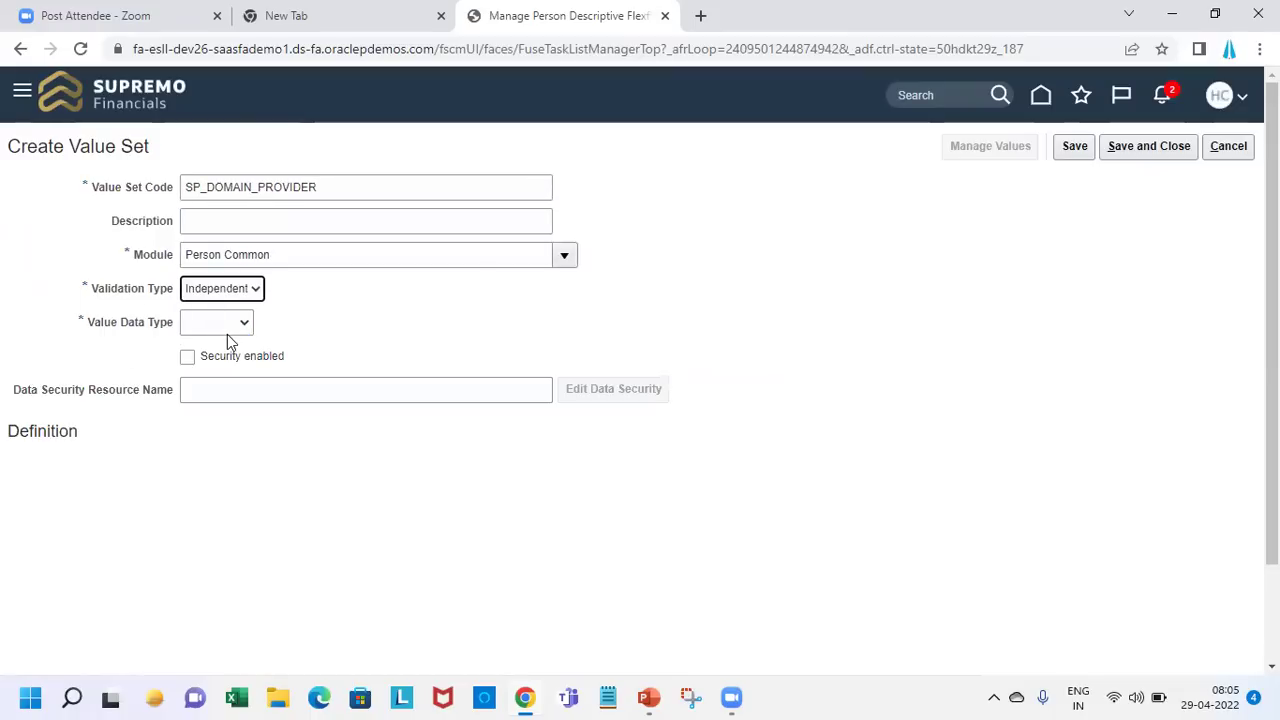
{"action": "left_click", "coordinate": [227, 332]}
{"action": "left_click", "coordinate": [226, 357]}
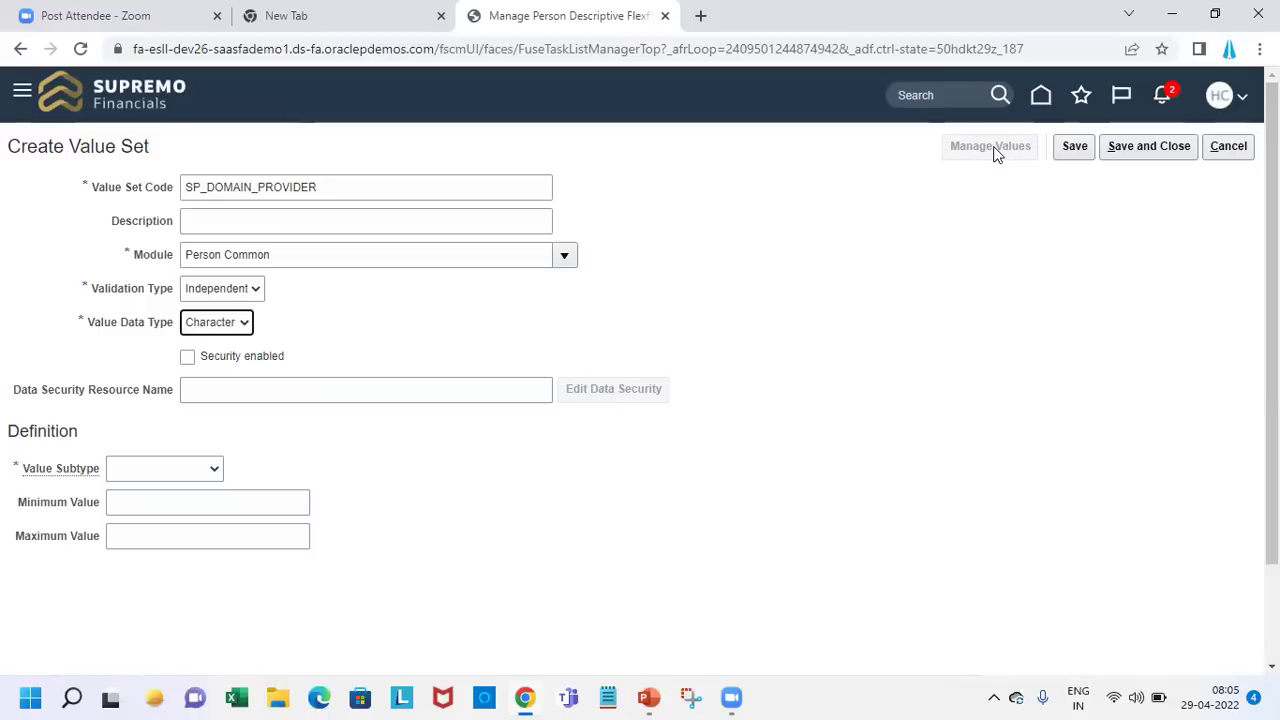
- Define the value subtype as Text with a maximum length of 20, and save the value set
{"action": "left_click", "coordinate": [160, 470]}
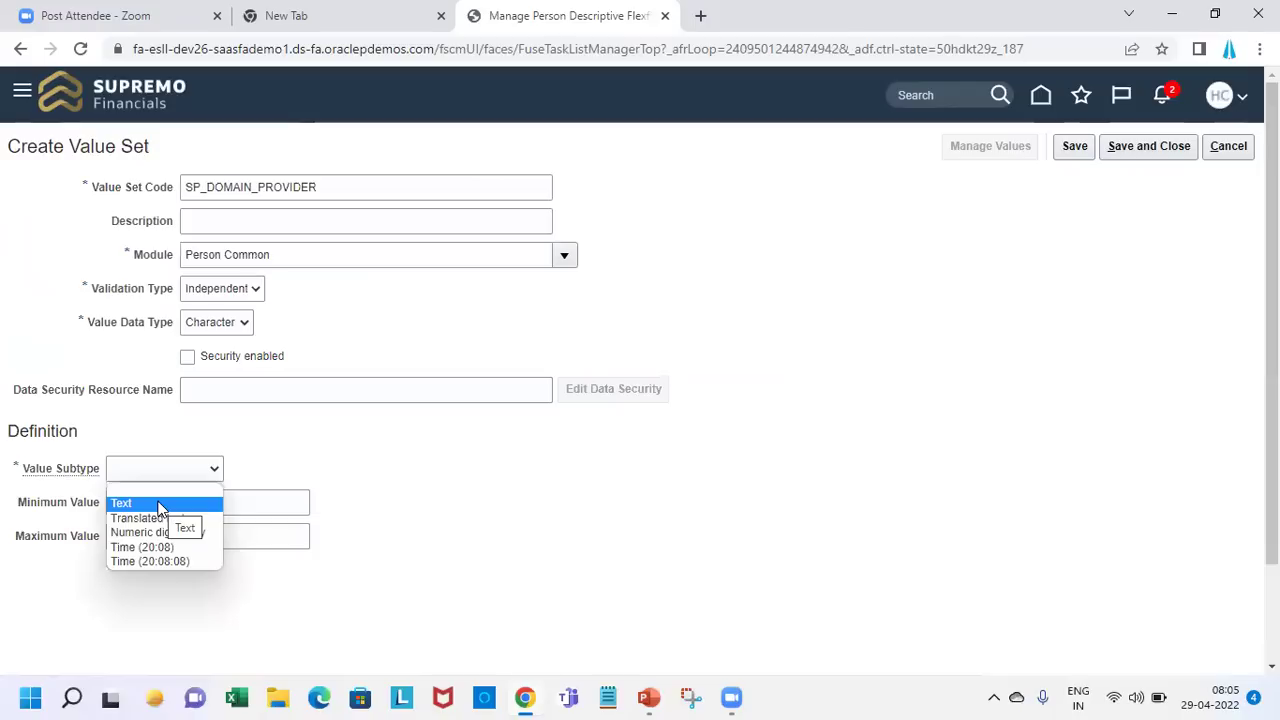
{"action": "left_click", "coordinate": [159, 504]}
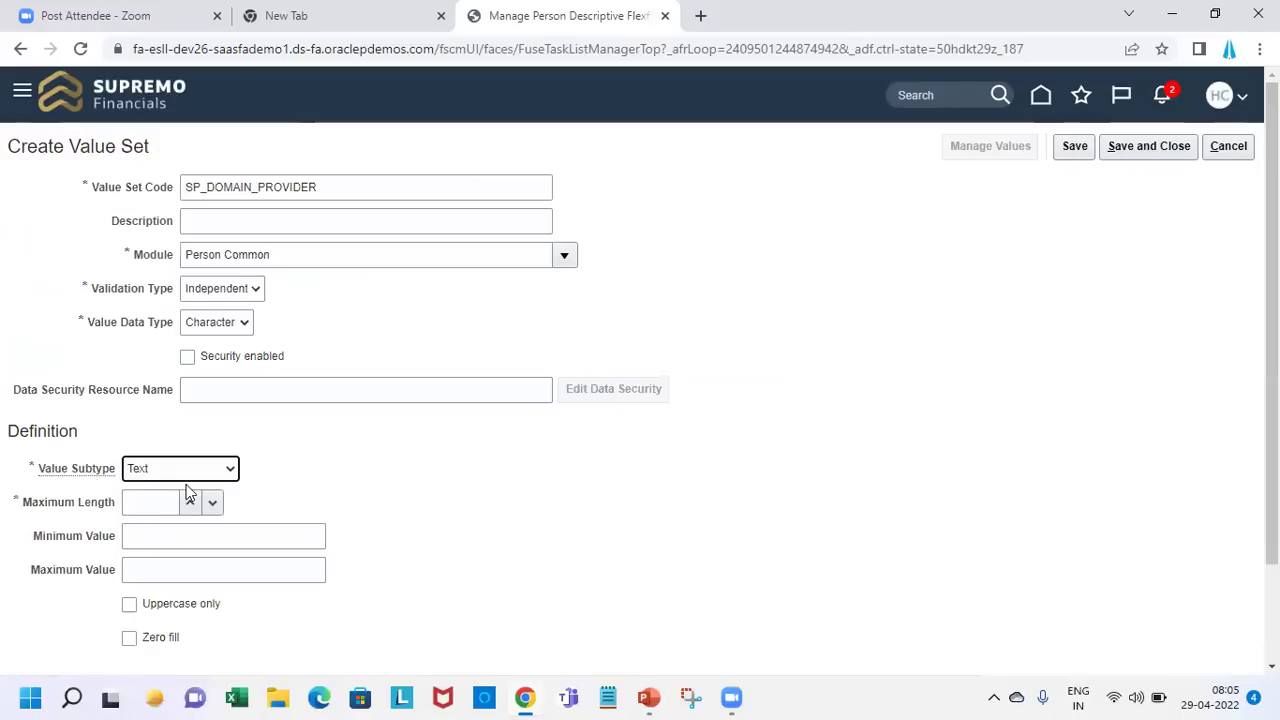
{"action": "left_click", "coordinate": [159, 510]}
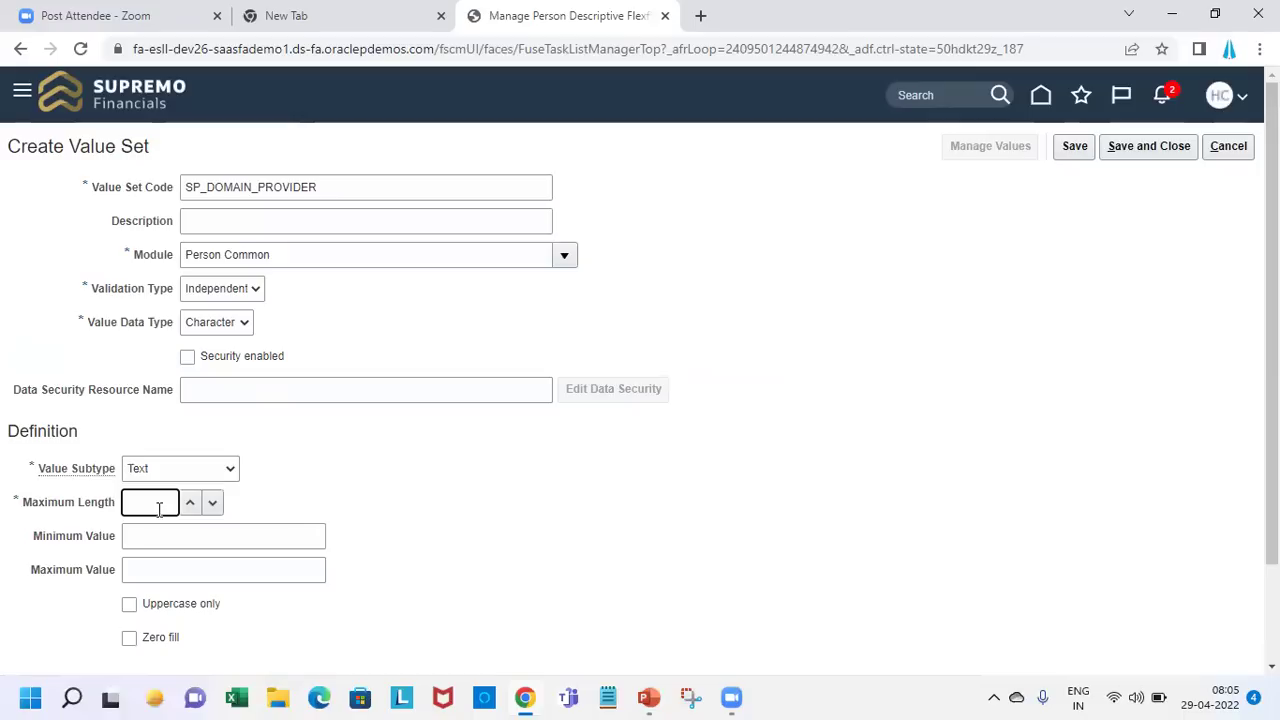
{"action": "type", "text": "20"}
{"action": "left_click", "coordinate": [174, 540]}
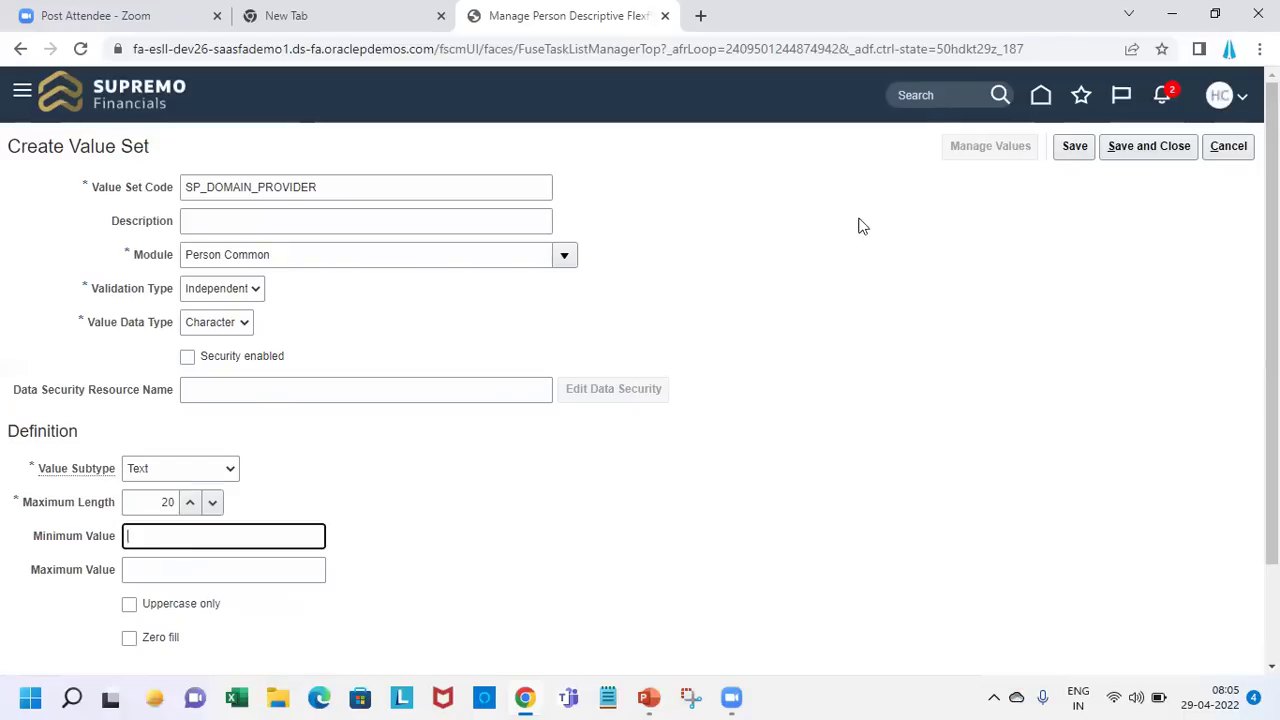
{"action": "left_click", "coordinate": [1072, 156]}
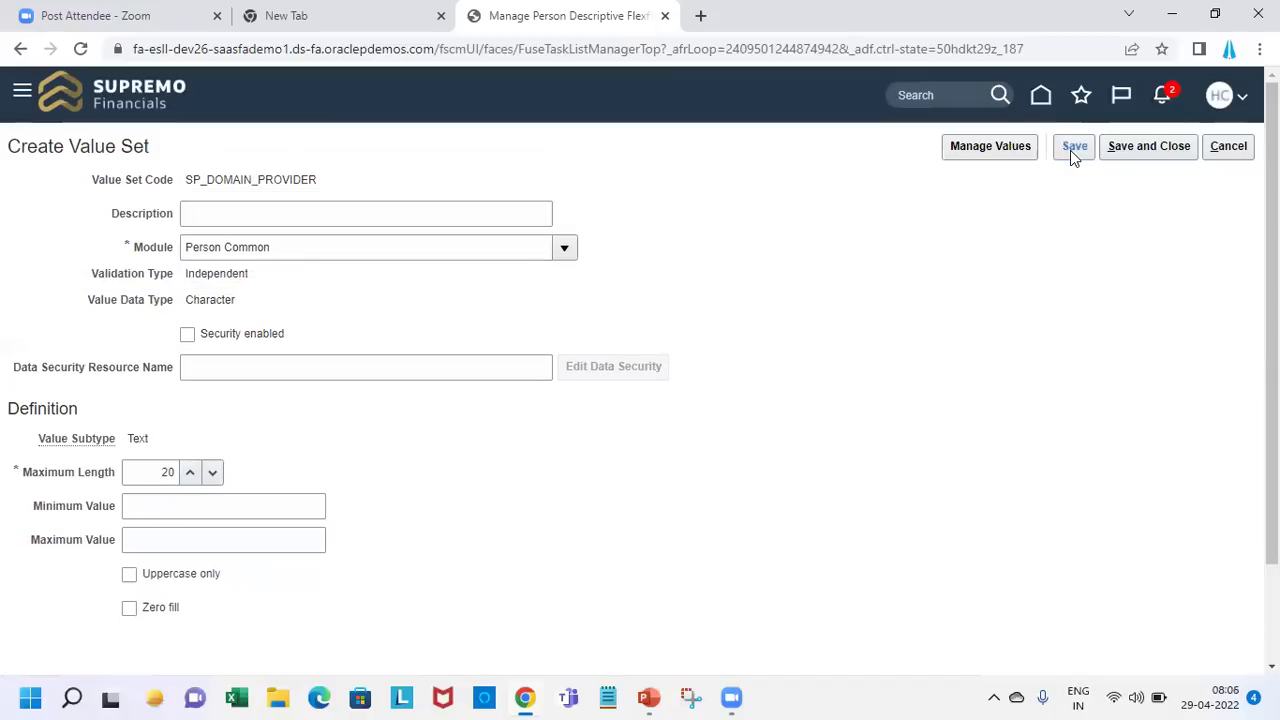
- Open the value set's values for management and add the value Yahoo with the description Yahoo
{"action": "left_click", "coordinate": [1012, 148]}
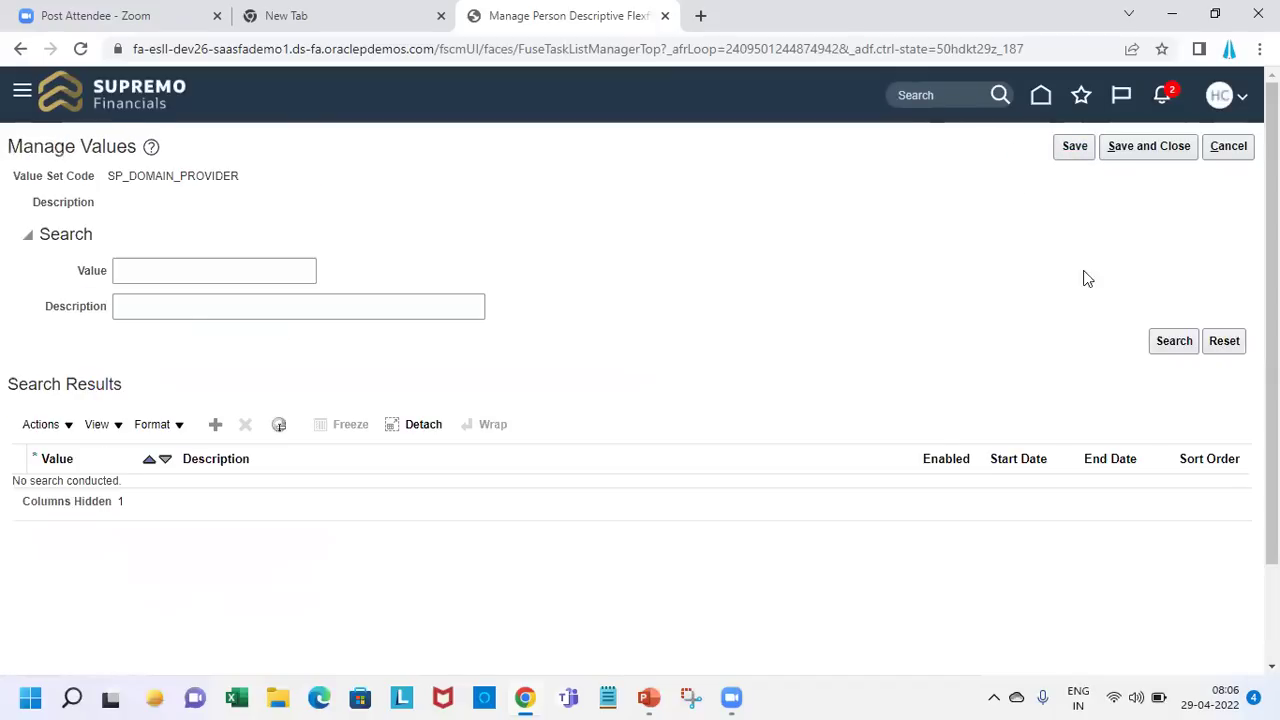
{"action": "left_click", "coordinate": [216, 425]}
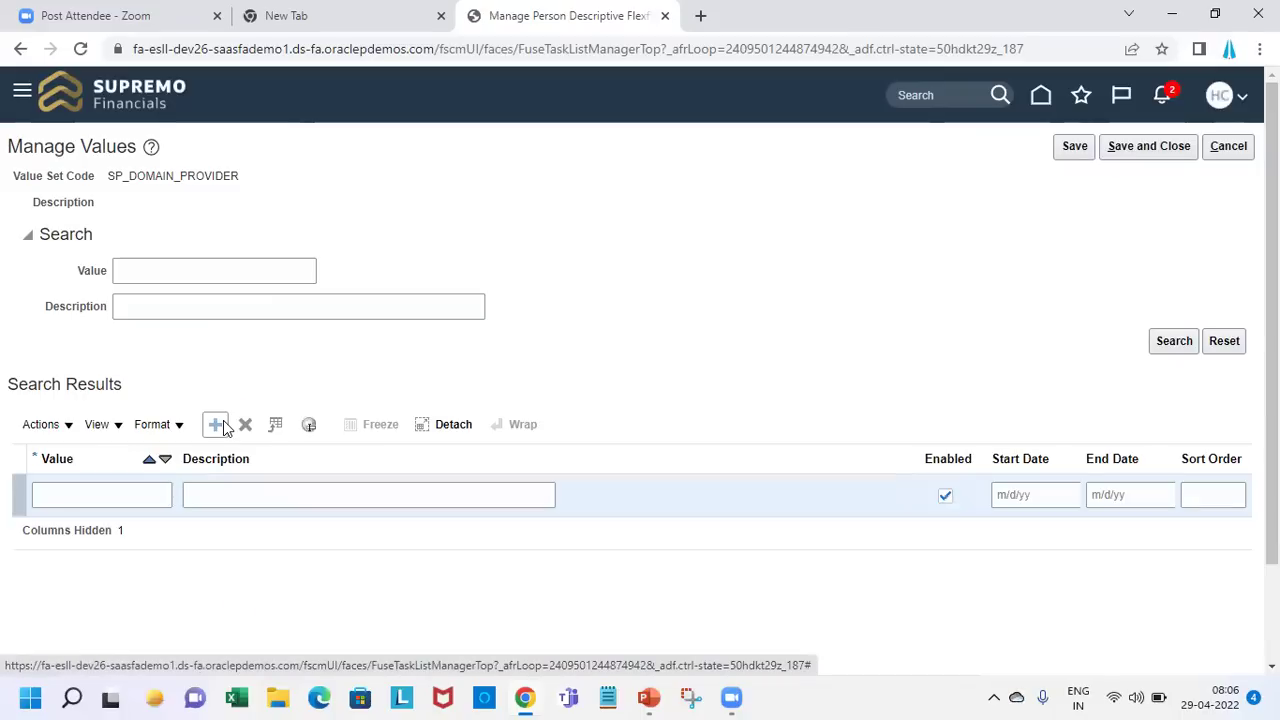
{"action": "left_click", "coordinate": [153, 495]}
{"action": "type", "text": "Yahoo"}
{"action": "key", "text": "Tab"}
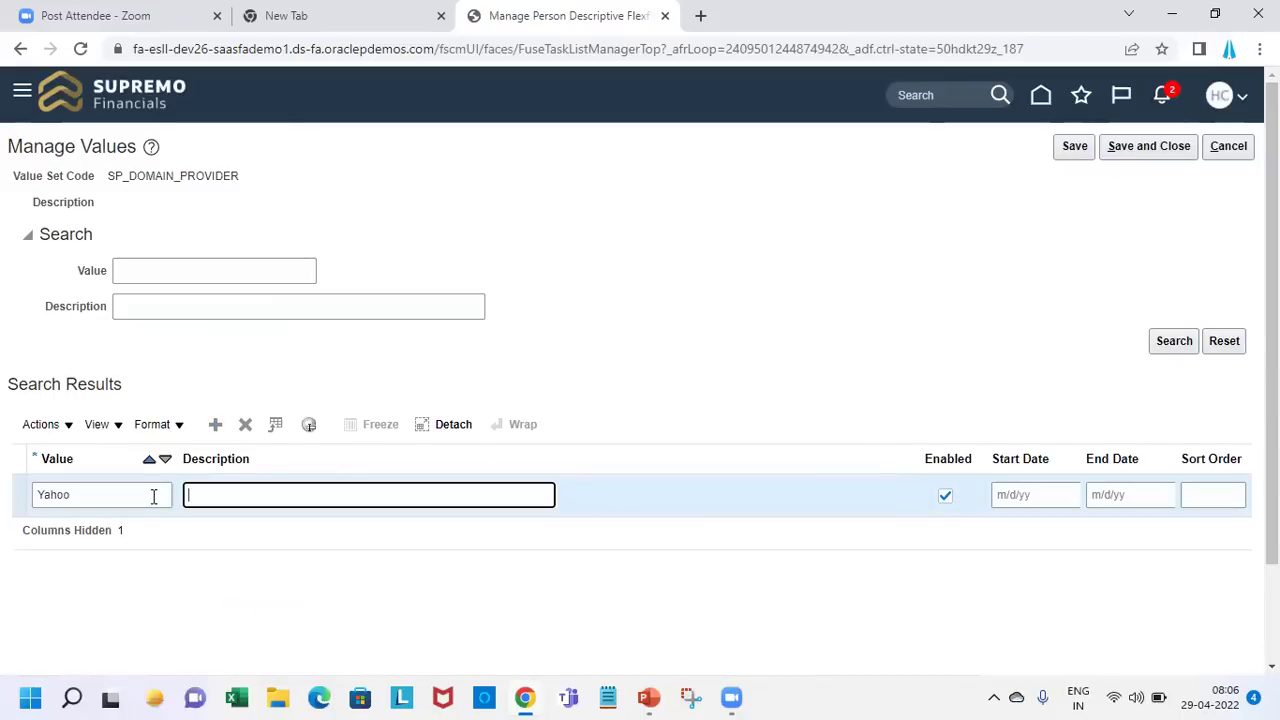
{"action": "type", "text": "Yahoo"}
- Add a second value, Google, with the description Google
{"action": "left_click", "coordinate": [216, 425]}
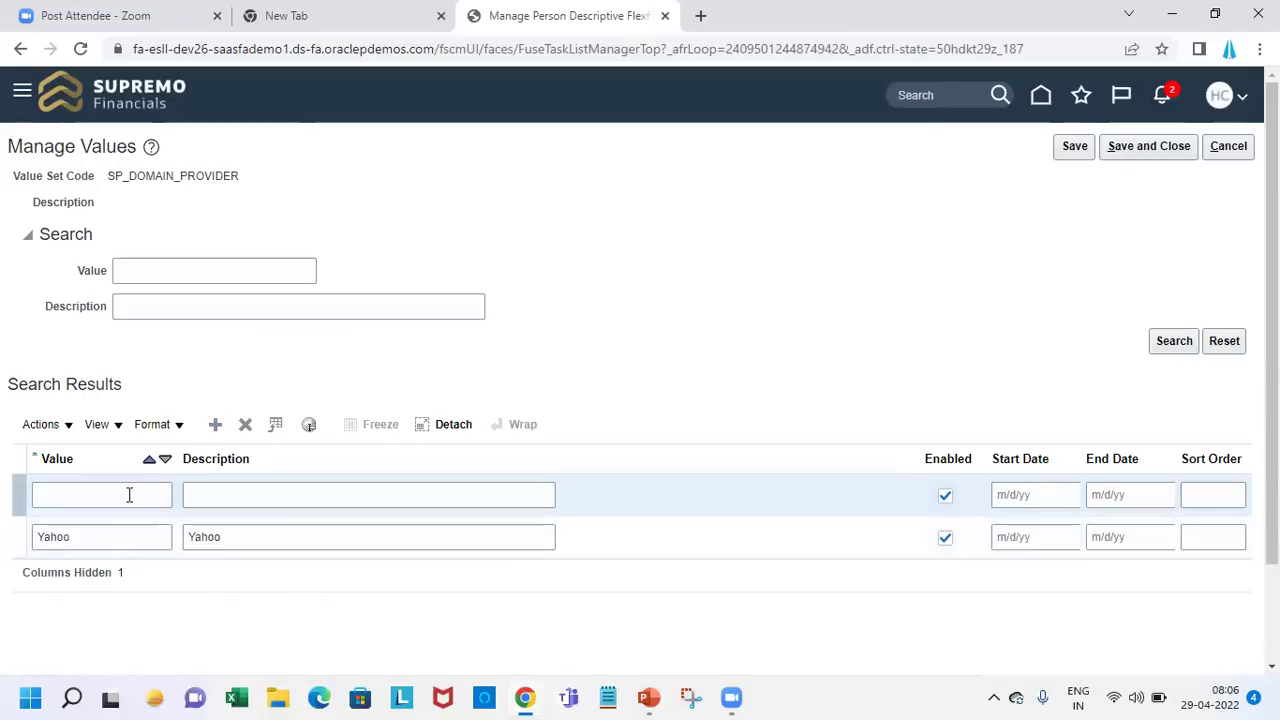
{"action": "left_click", "coordinate": [129, 495]}
{"action": "type", "text": "Google"}
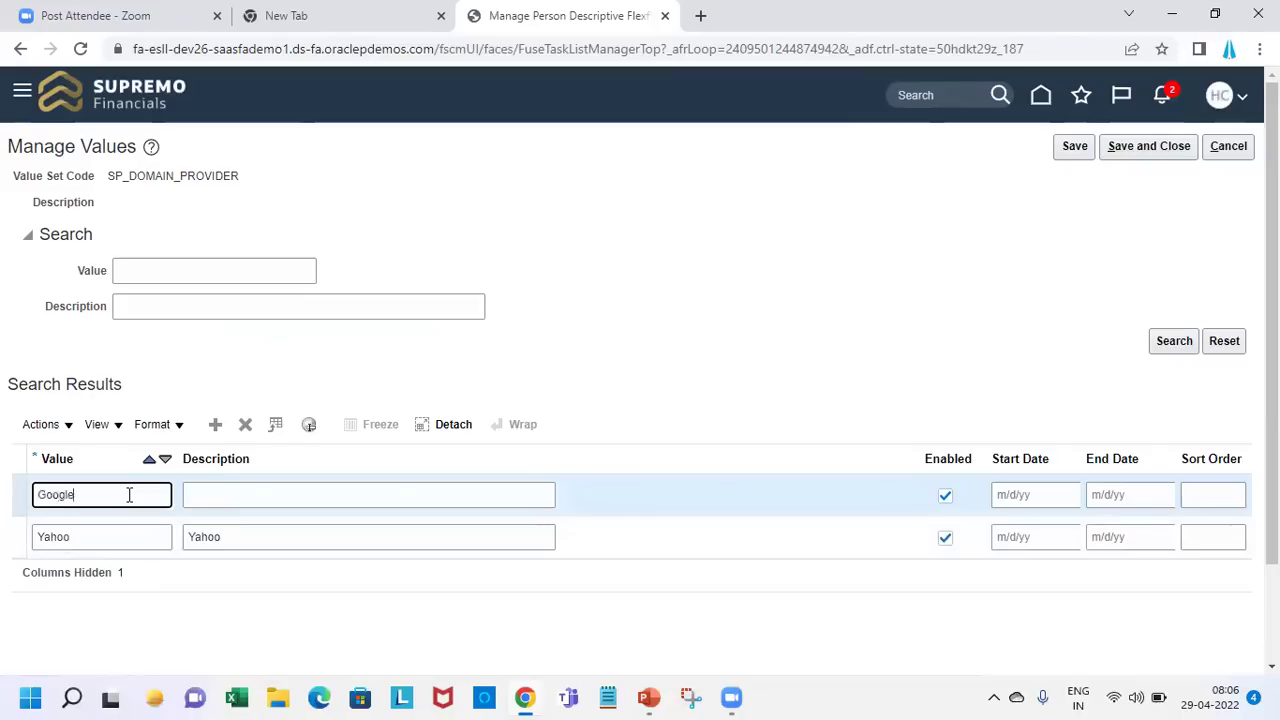
{"action": "key", "text": "Tab"}
{"action": "type", "text": "Google"}
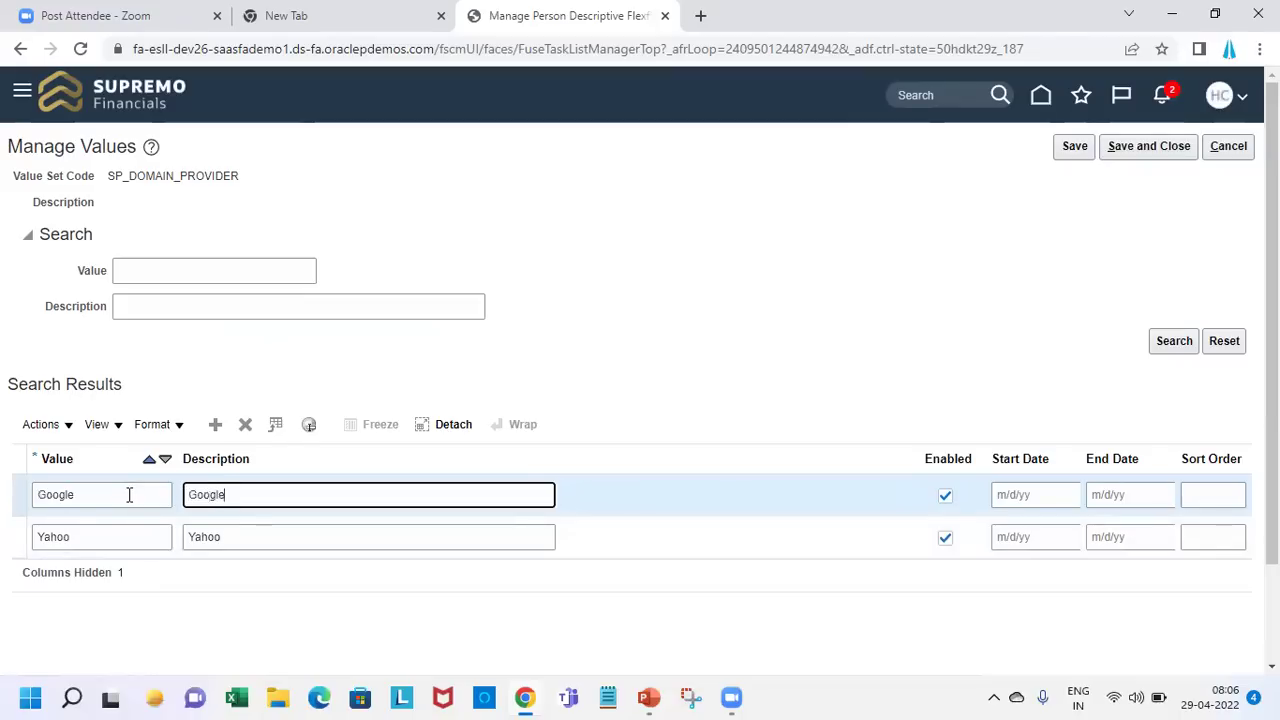
- Add a third value, Microsoft, with the description Microsoft, and save and close the list of values
{"action": "left_click", "coordinate": [216, 424]}
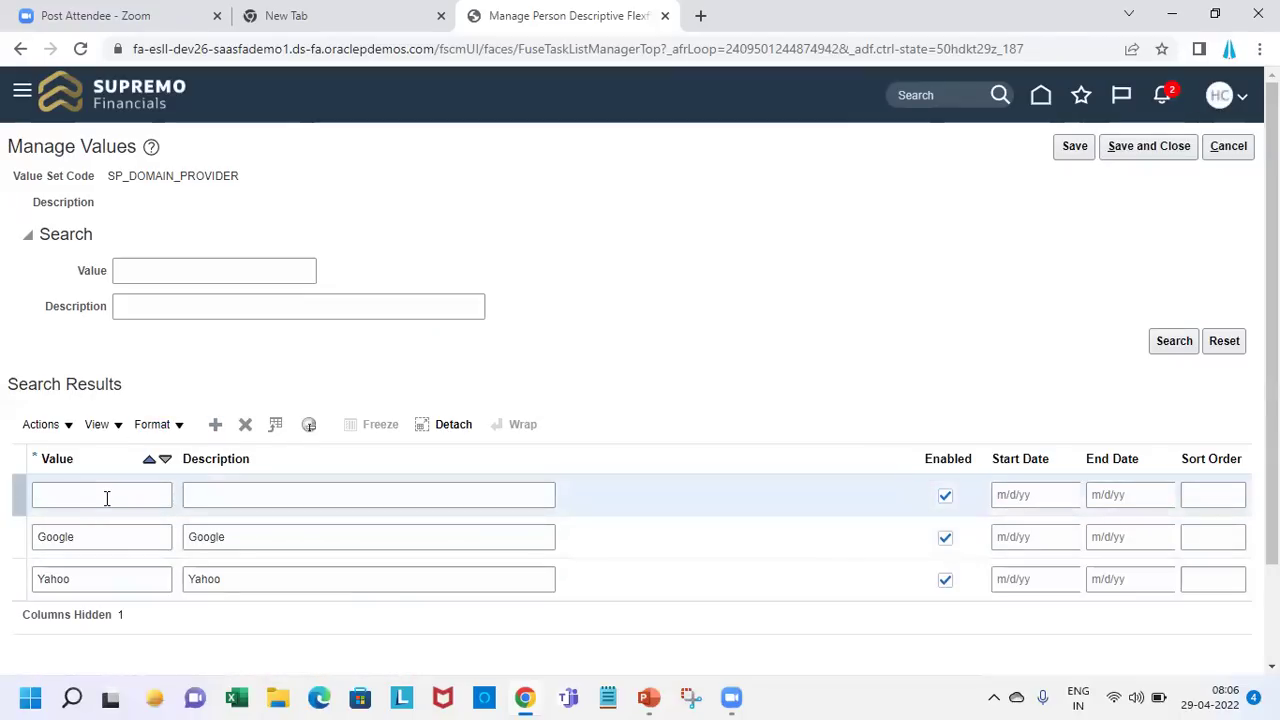
{"action": "type", "text": "Microso"}
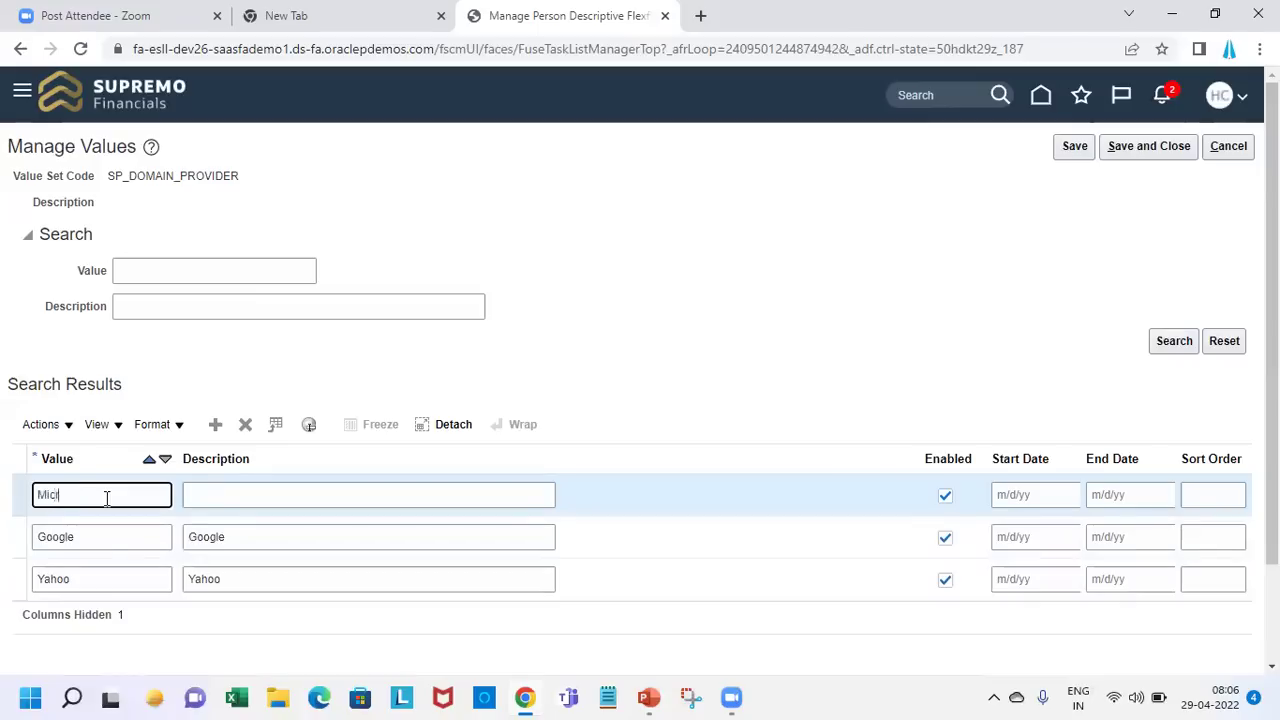
{"action": "type", "text": "ft"}
{"action": "key", "text": "Tab"}
{"action": "type", "text": "Microsoft"}
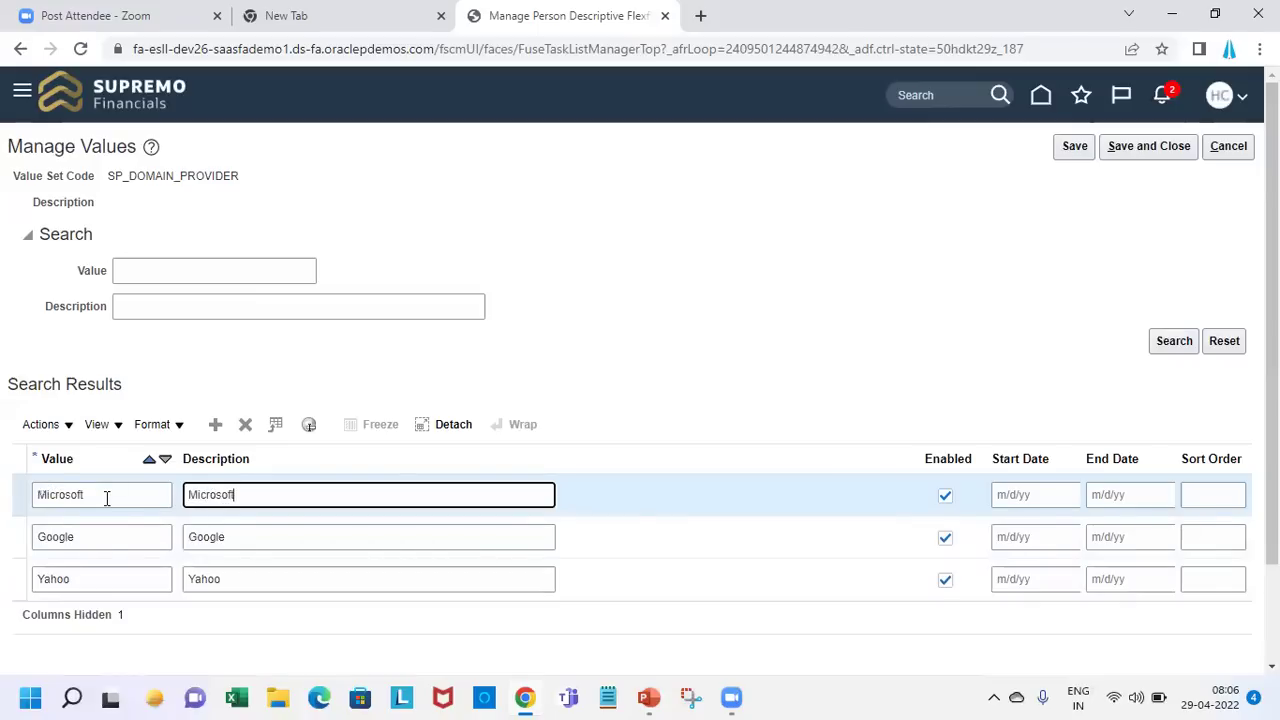
{"action": "key", "text": "Tab"}
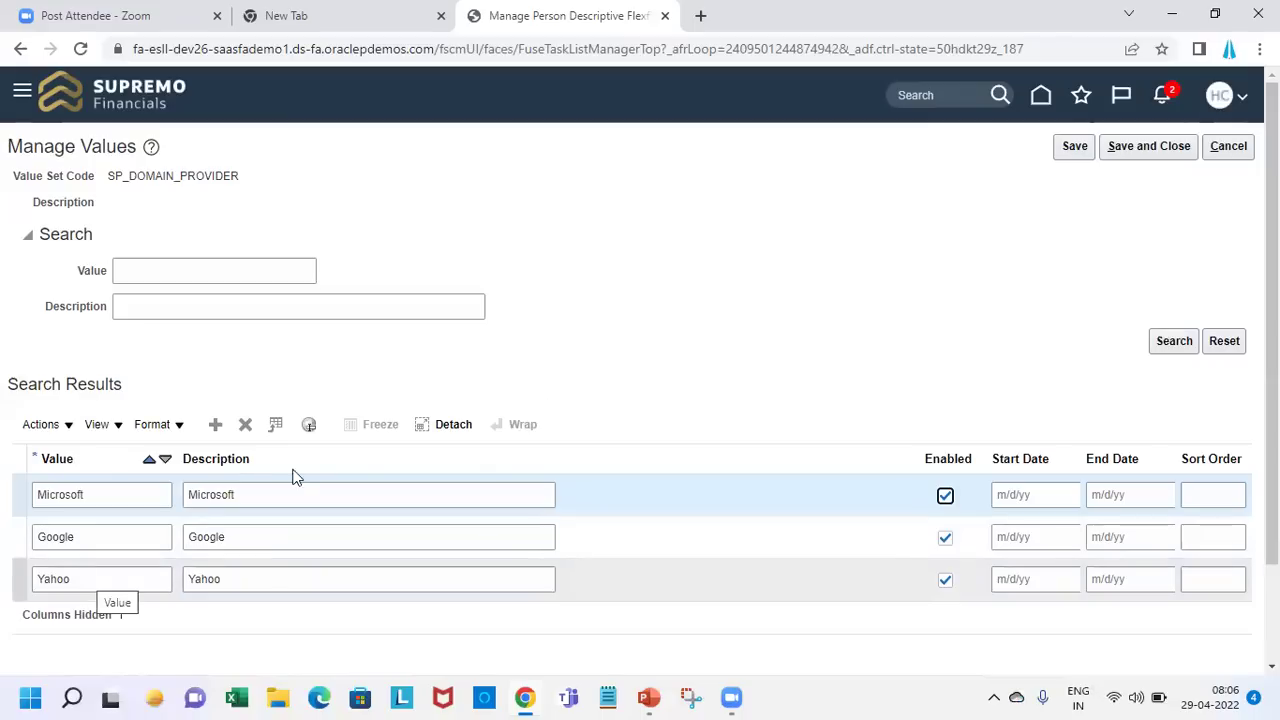
{"action": "left_click", "coordinate": [1150, 146]}
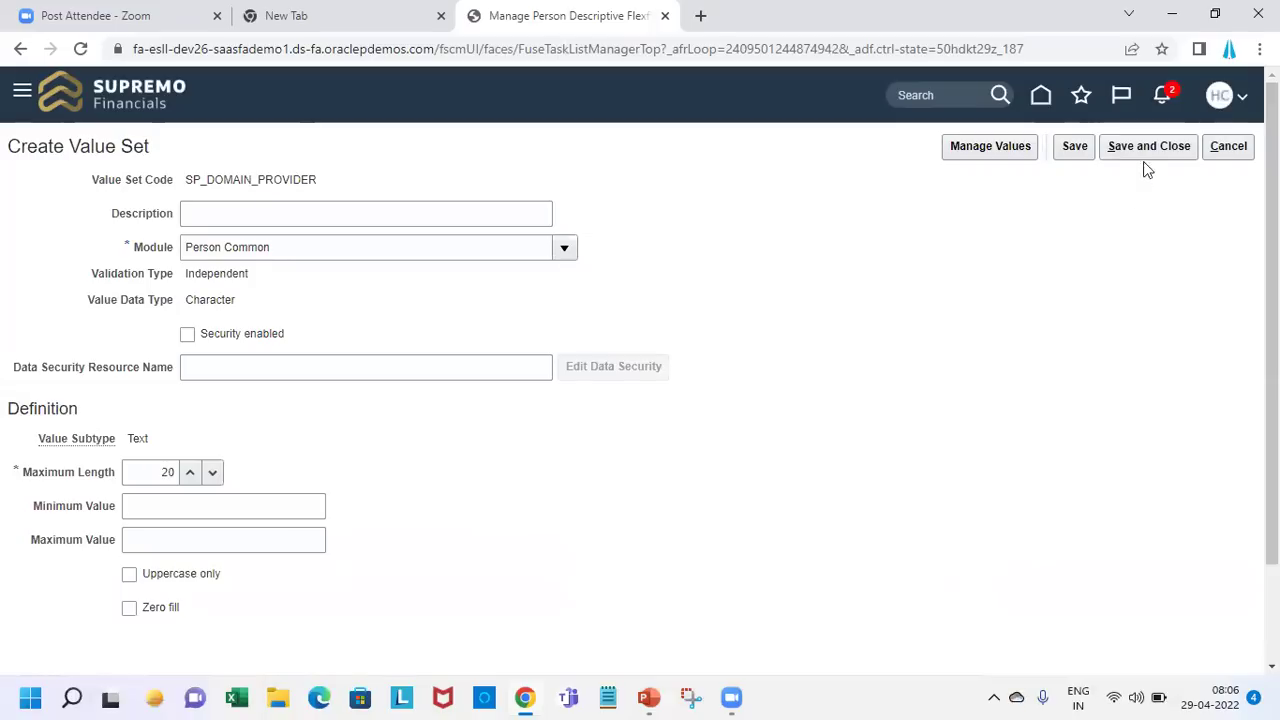
- Save and close the SP_DOMAIN_PROVIDER value set, its segment and the e-mail addresses flexfield
{"action": "left_click", "coordinate": [1149, 148]}
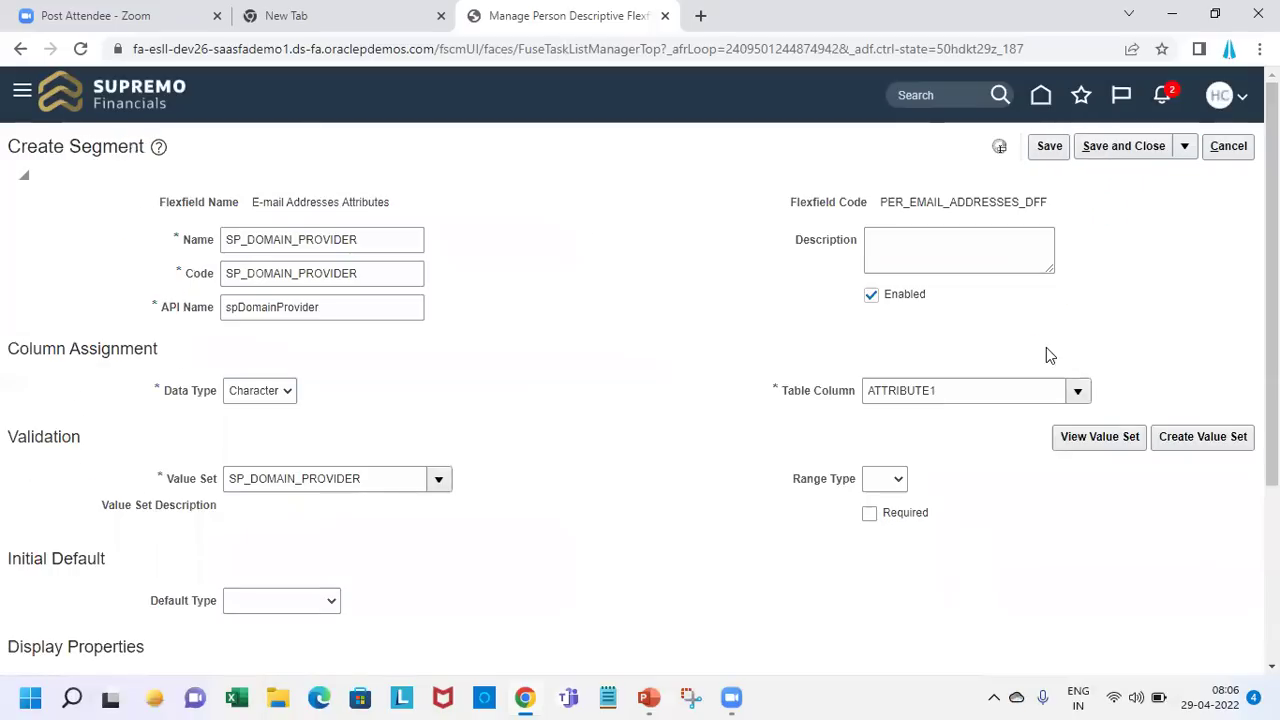
{"action": "left_click", "coordinate": [1120, 147]}
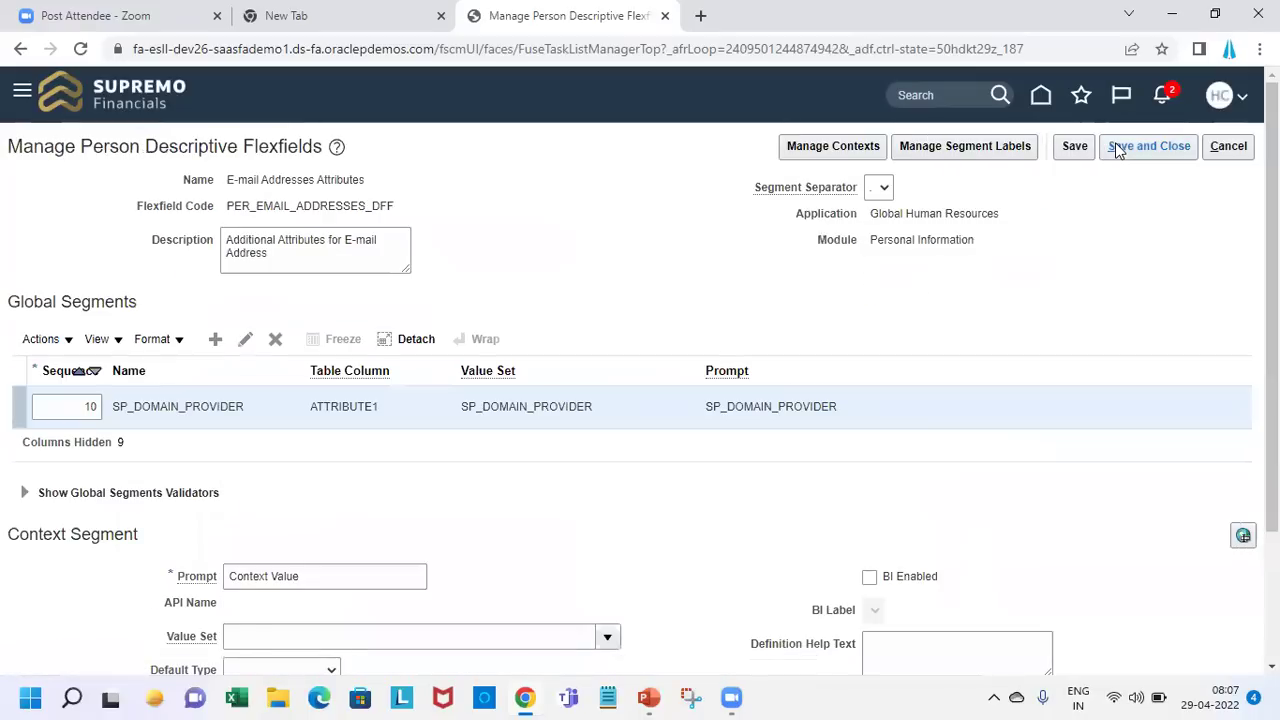
{"action": "left_click", "coordinate": [1125, 148]}
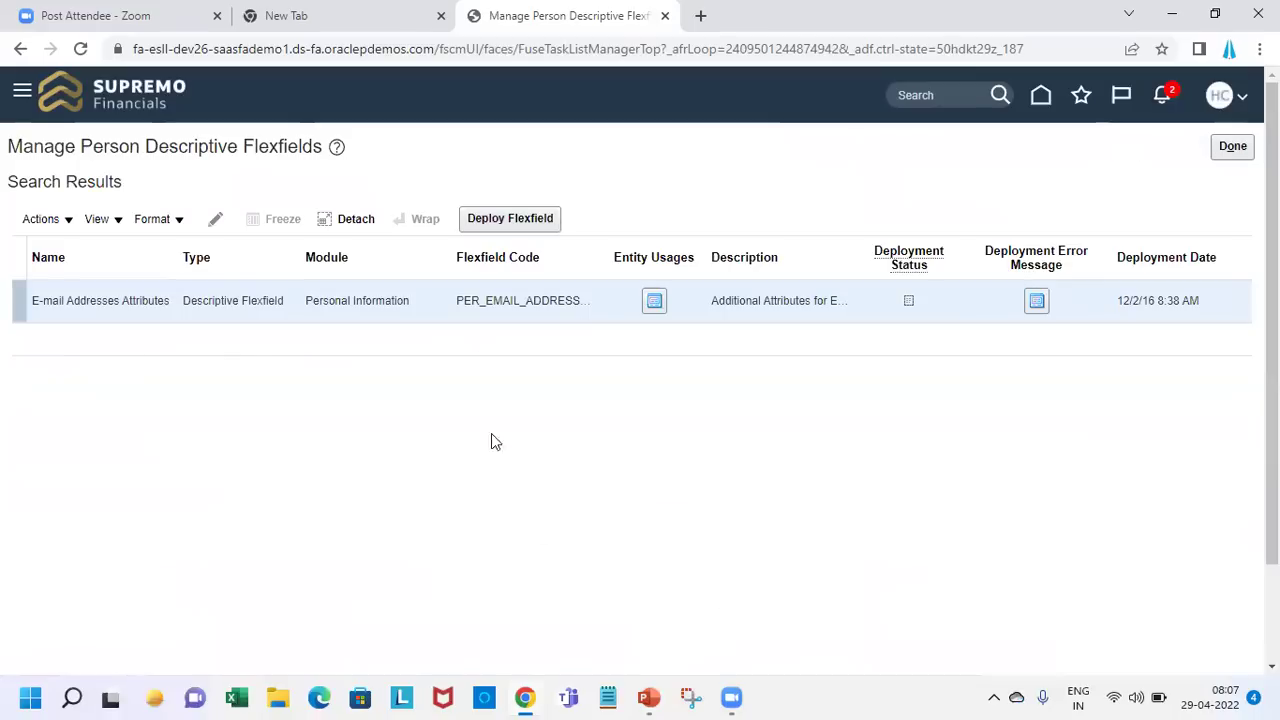
- Deploy the PER_EMAIL_ADDRESSES_DFF flexfield and return to the Compensation Management setup tasks
{"action": "left_click", "coordinate": [518, 225]}
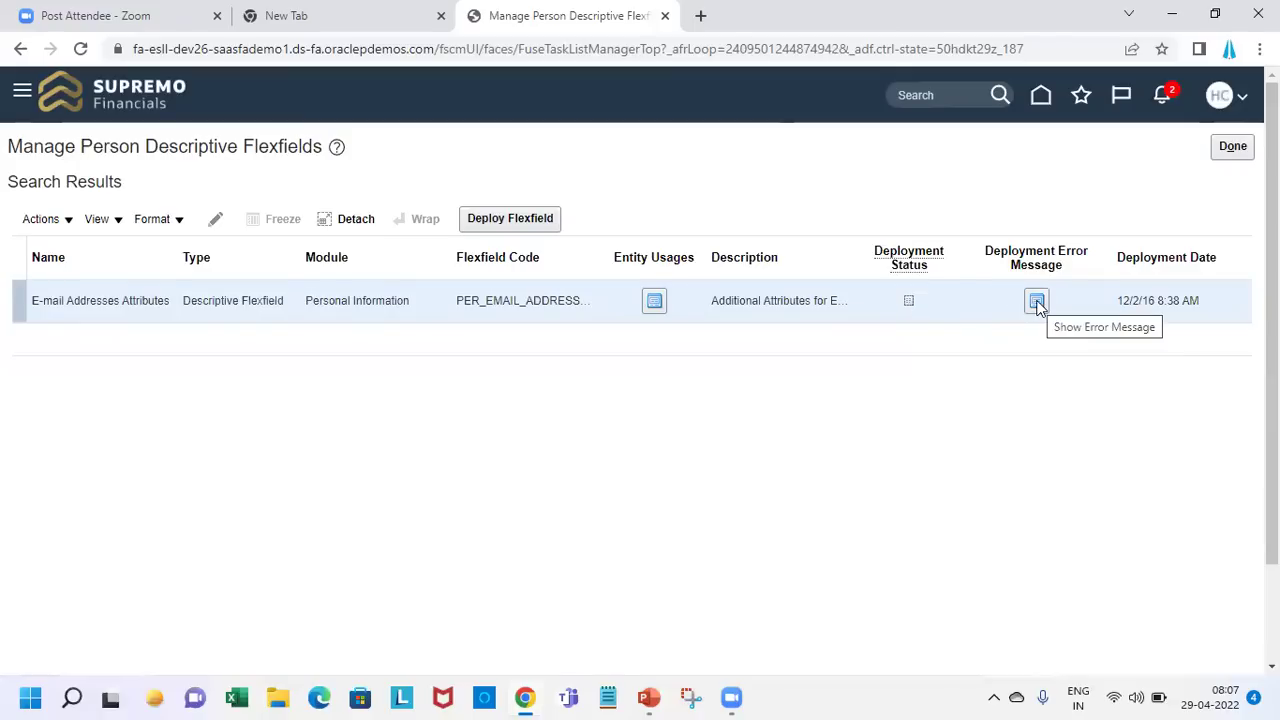
{"action": "left_click", "coordinate": [525, 219]}
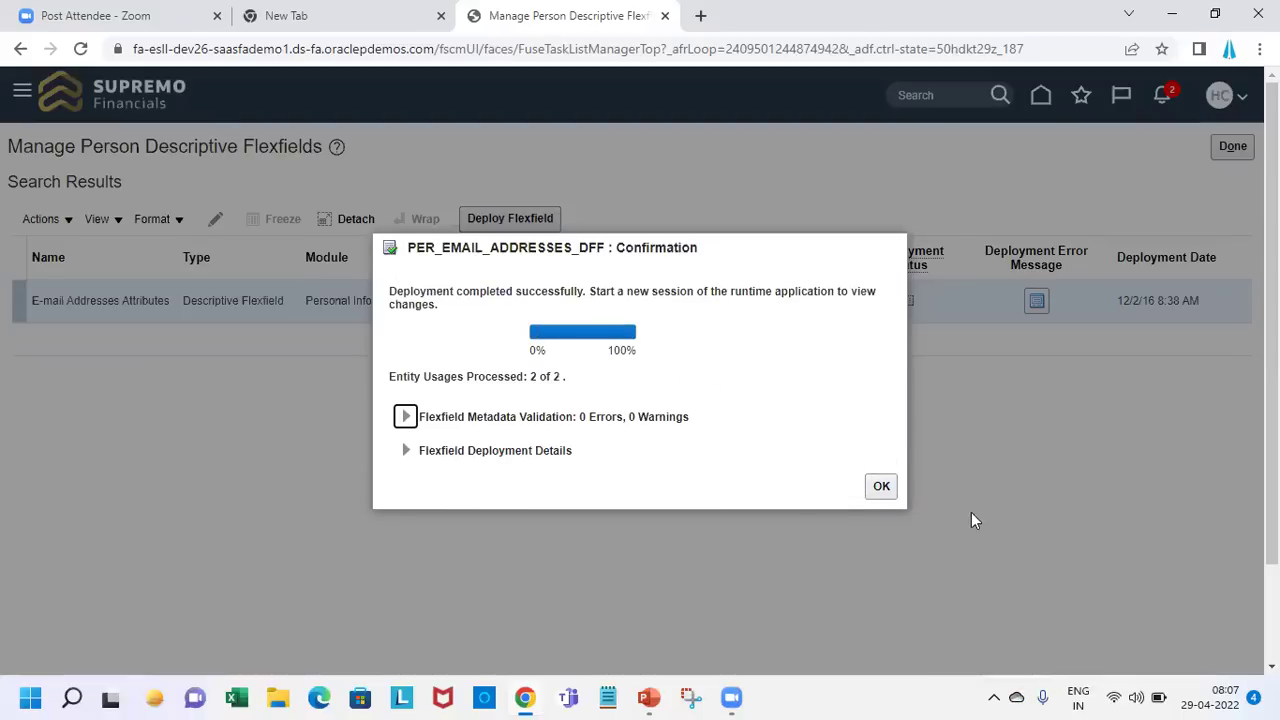
{"action": "left_click", "coordinate": [870, 490]}
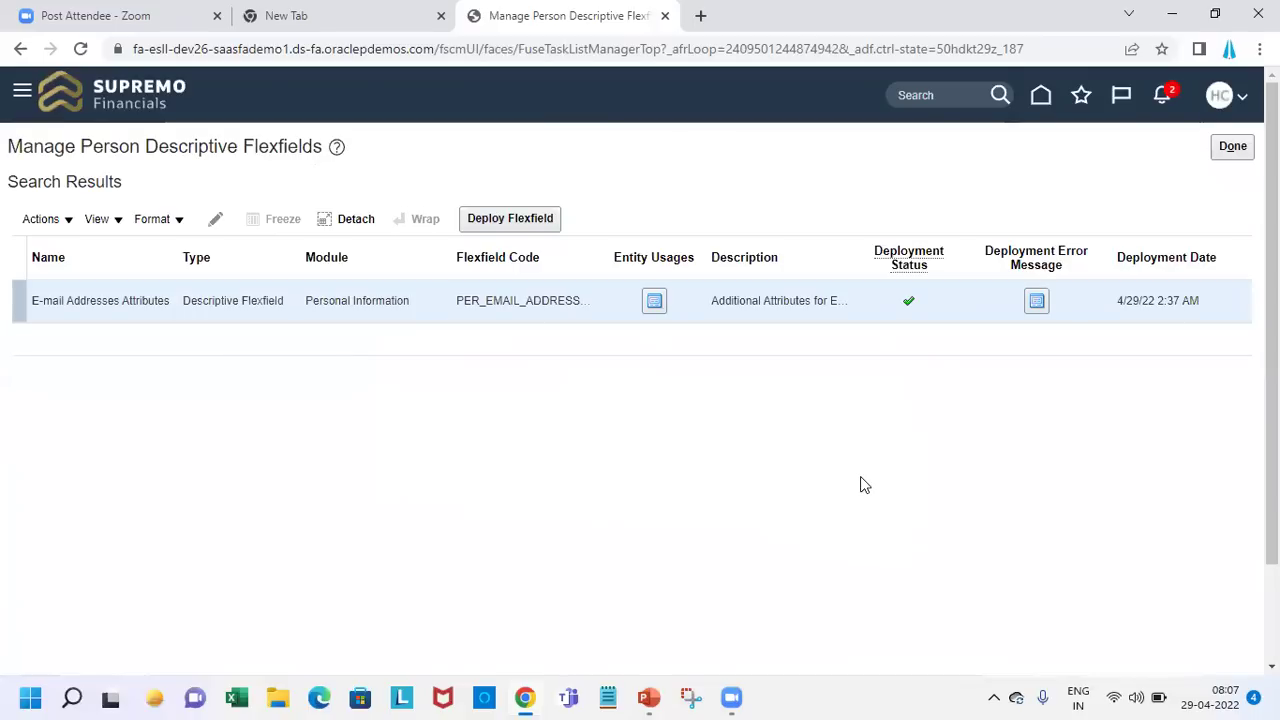
{"action": "left_click", "coordinate": [1238, 148]}
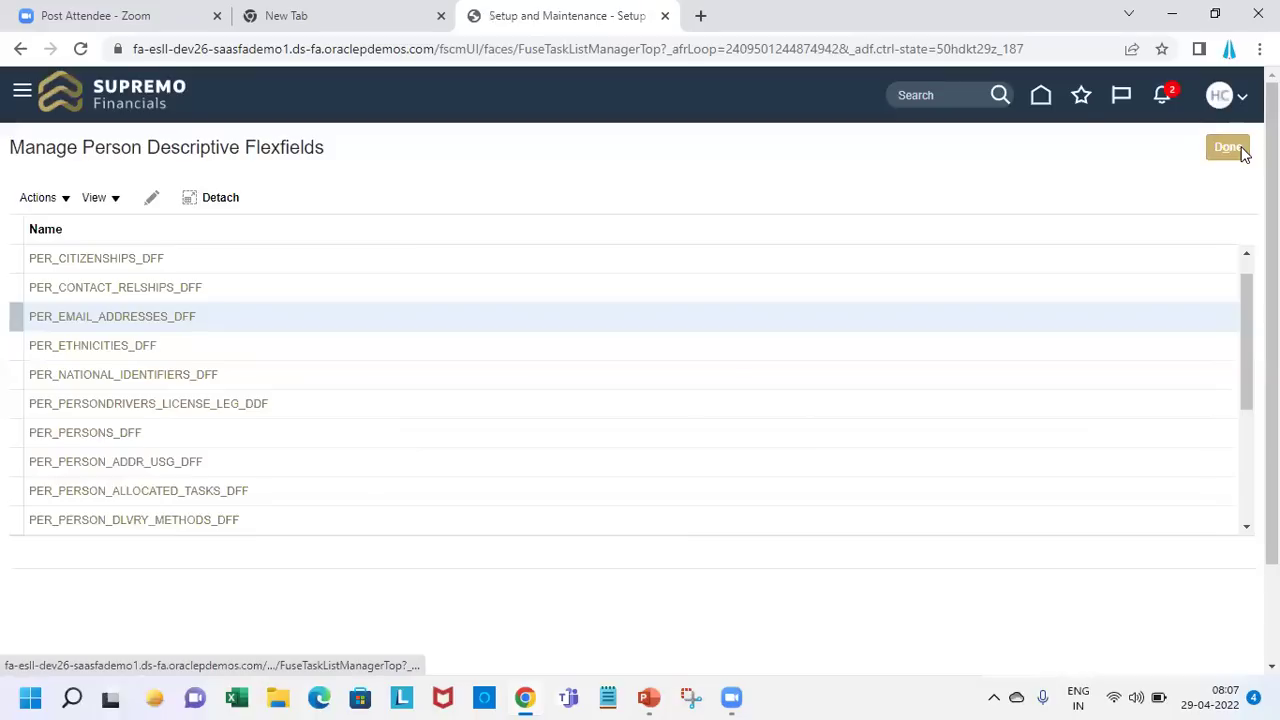
{"action": "left_click", "coordinate": [1238, 148]}
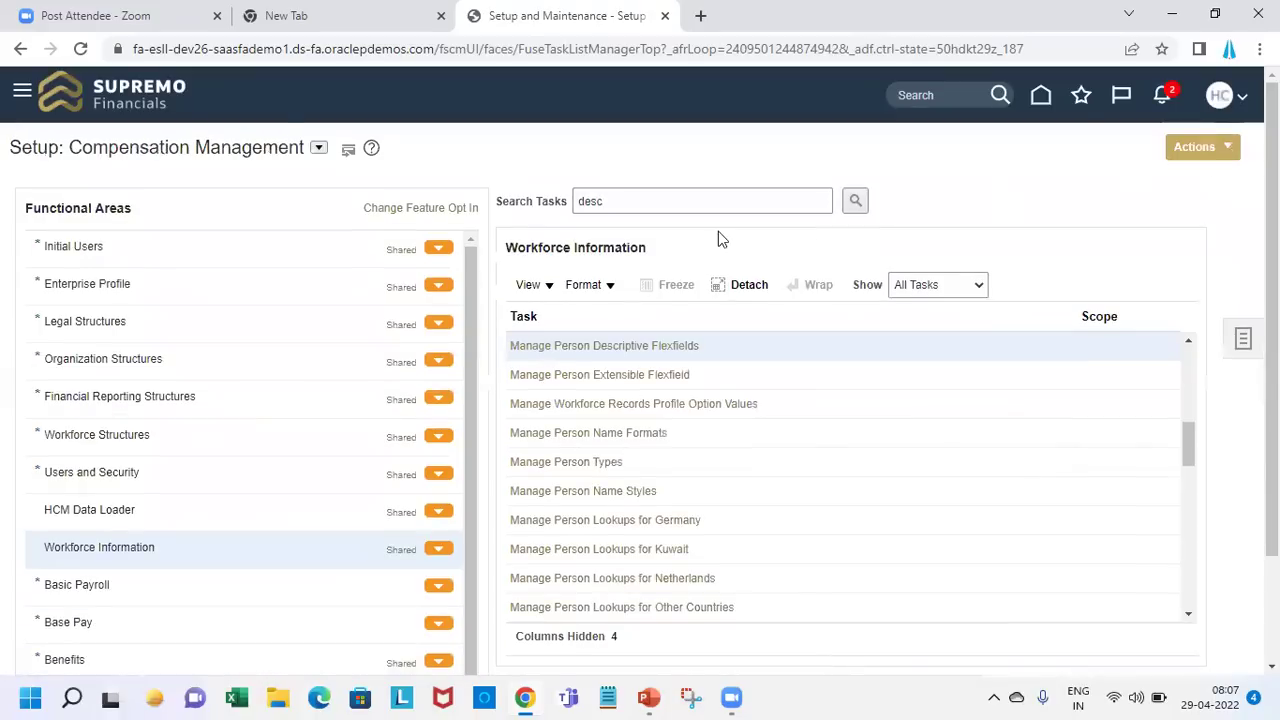
- Search the setup tasks for "desc" and locate Manage Person Descriptive Flexfields from the results
{"action": "left_click", "coordinate": [636, 199]}
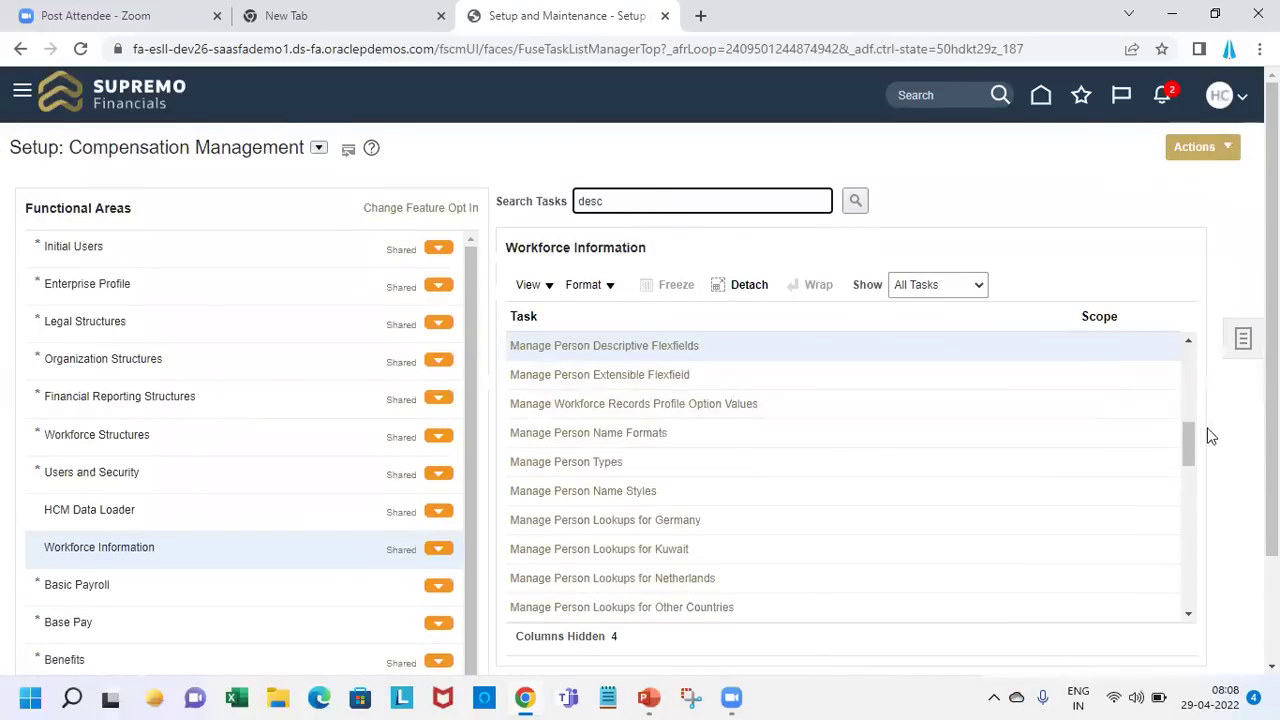
{"action": "left_click_drag", "start_coordinate": [1188, 435], "coordinate": [1188, 422]}
{"action": "left_click", "coordinate": [1188, 343]}
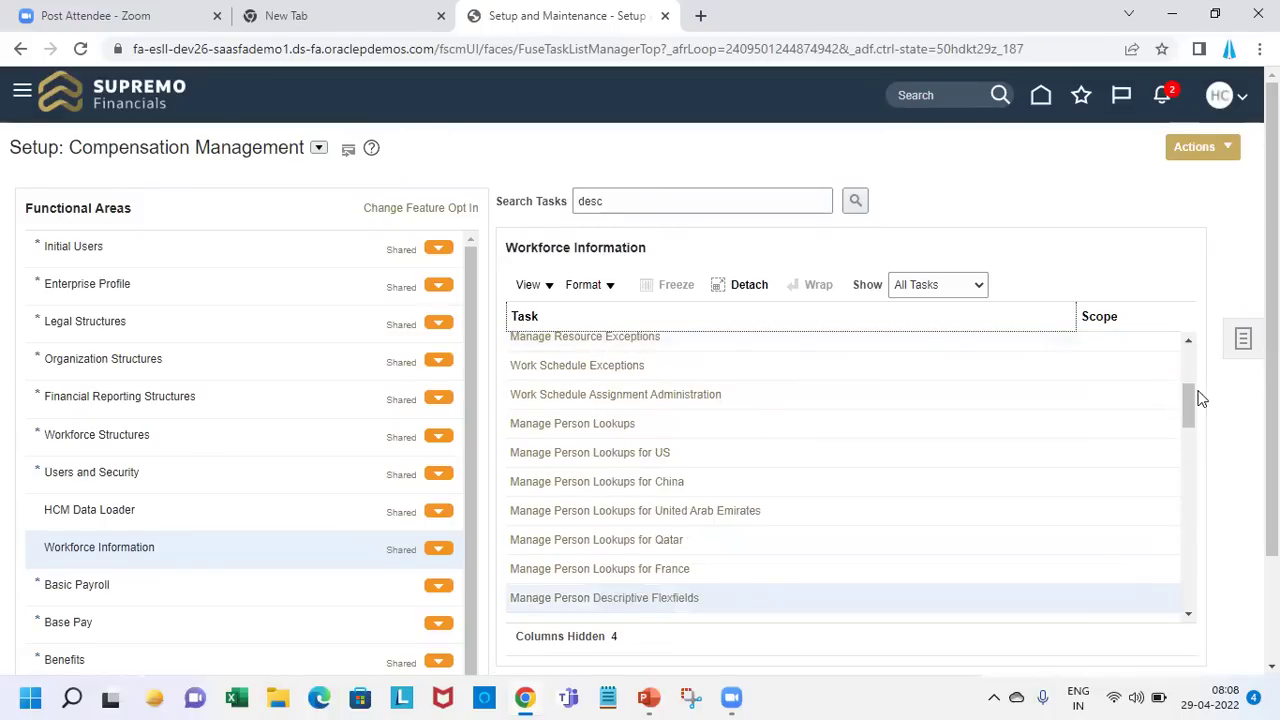
{"action": "left_click_drag", "start_coordinate": [1192, 386], "coordinate": [1071, 434]}
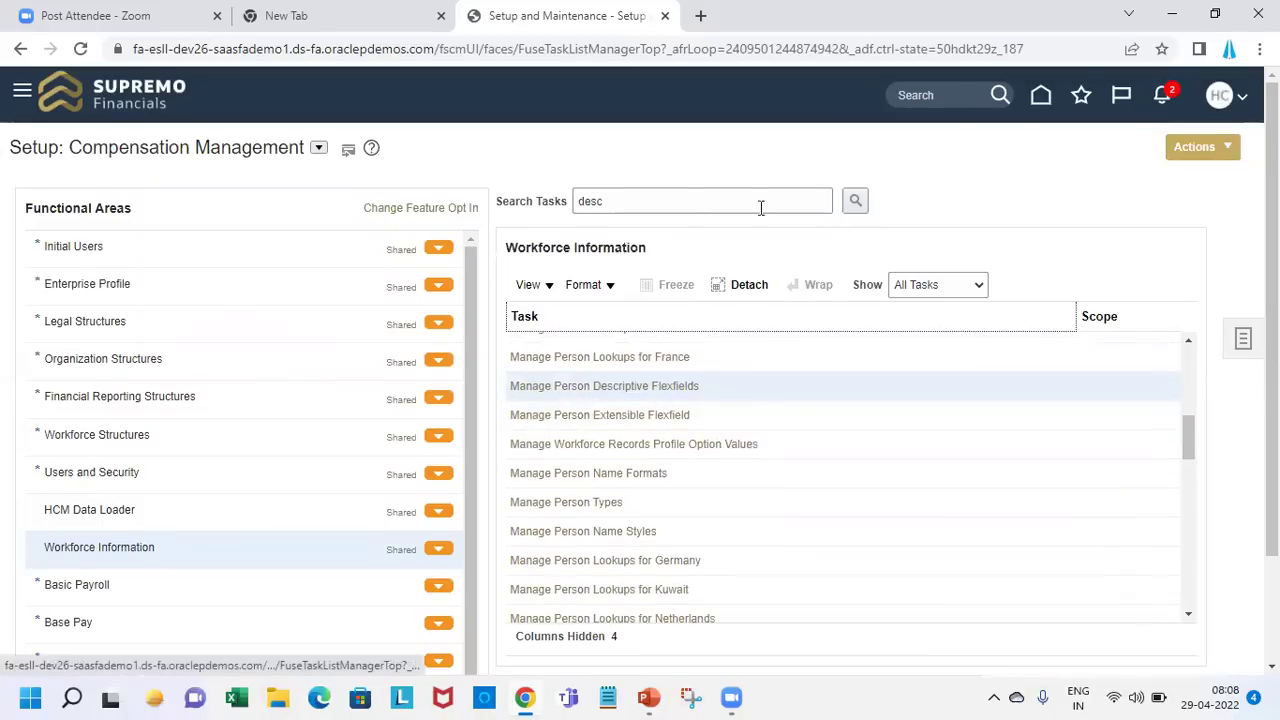
{"action": "left_click", "coordinate": [861, 203]}
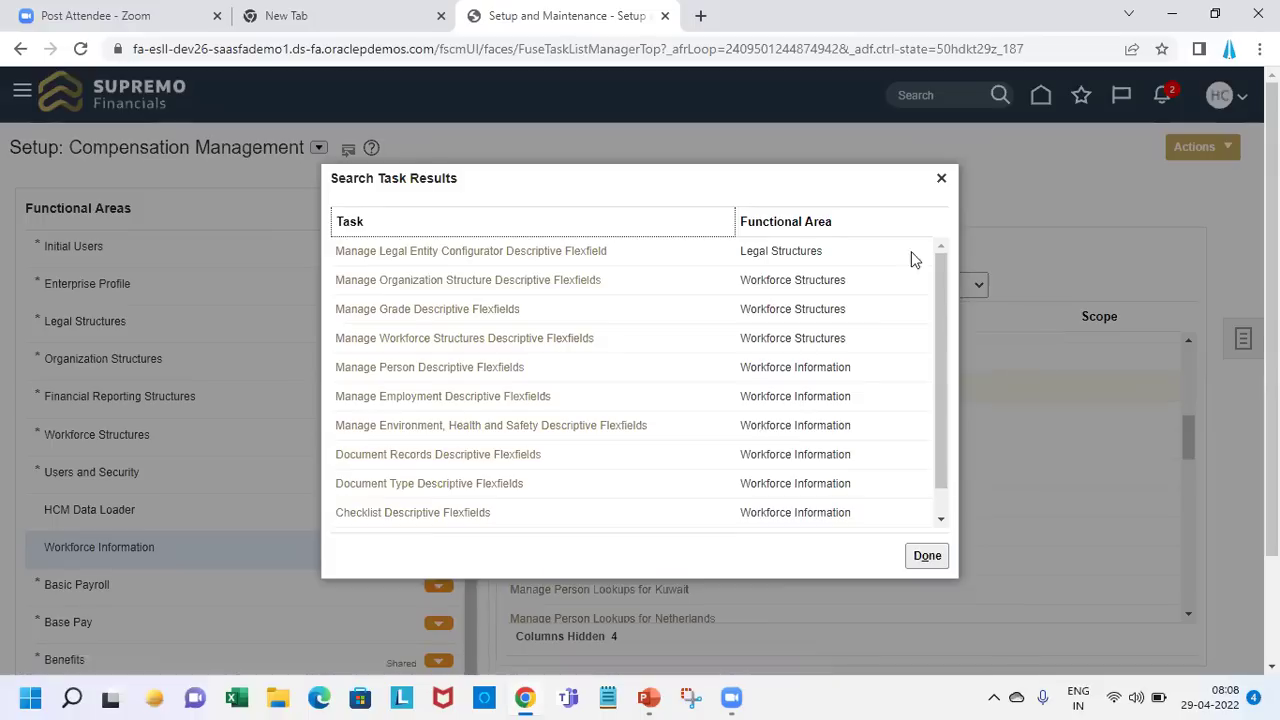
{"action": "scroll", "coordinate": [937, 400], "scroll_direction": "down", "scroll_amount": 1}
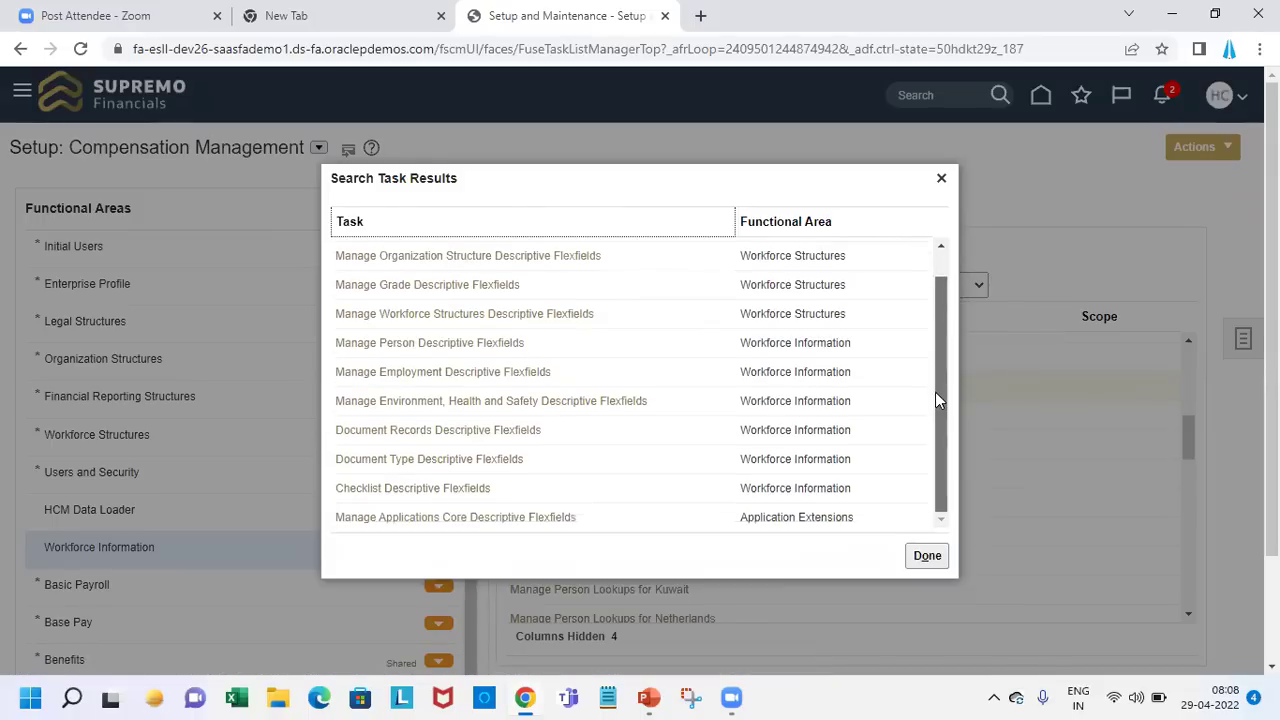
{"action": "scroll", "coordinate": [937, 400], "scroll_direction": "up", "scroll_amount": 1}
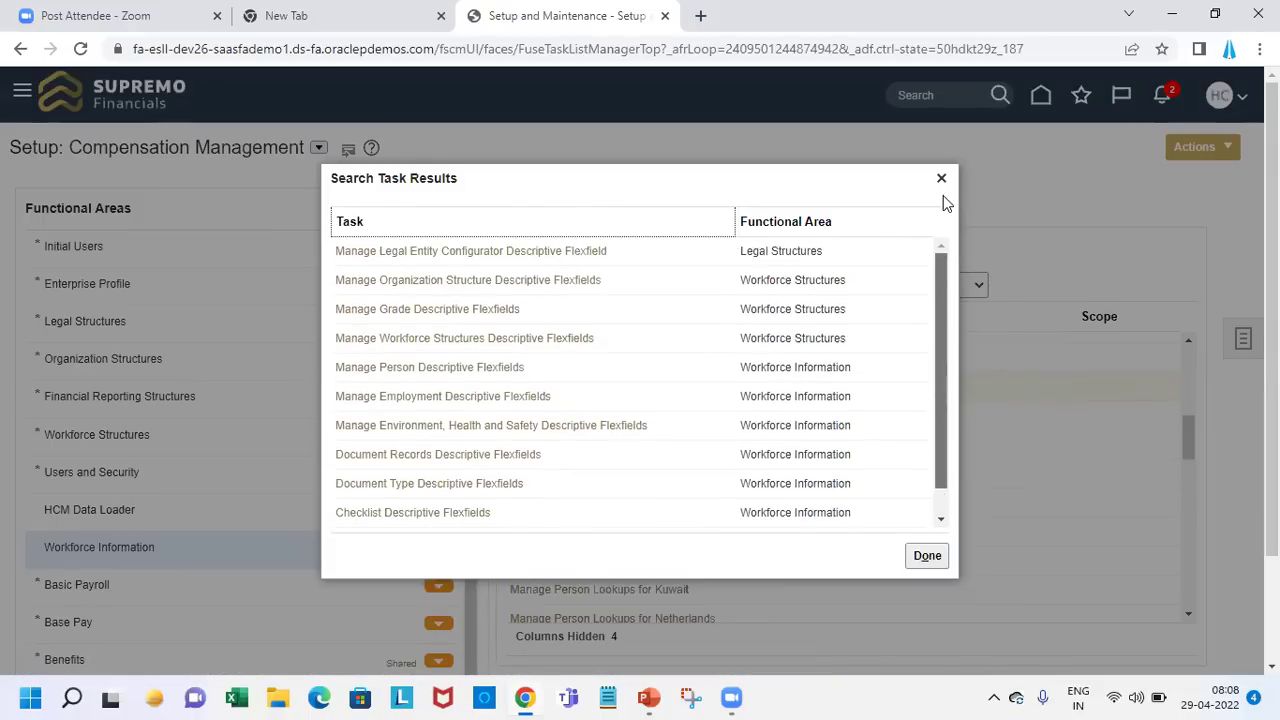
{"action": "left_click", "coordinate": [459, 368]}
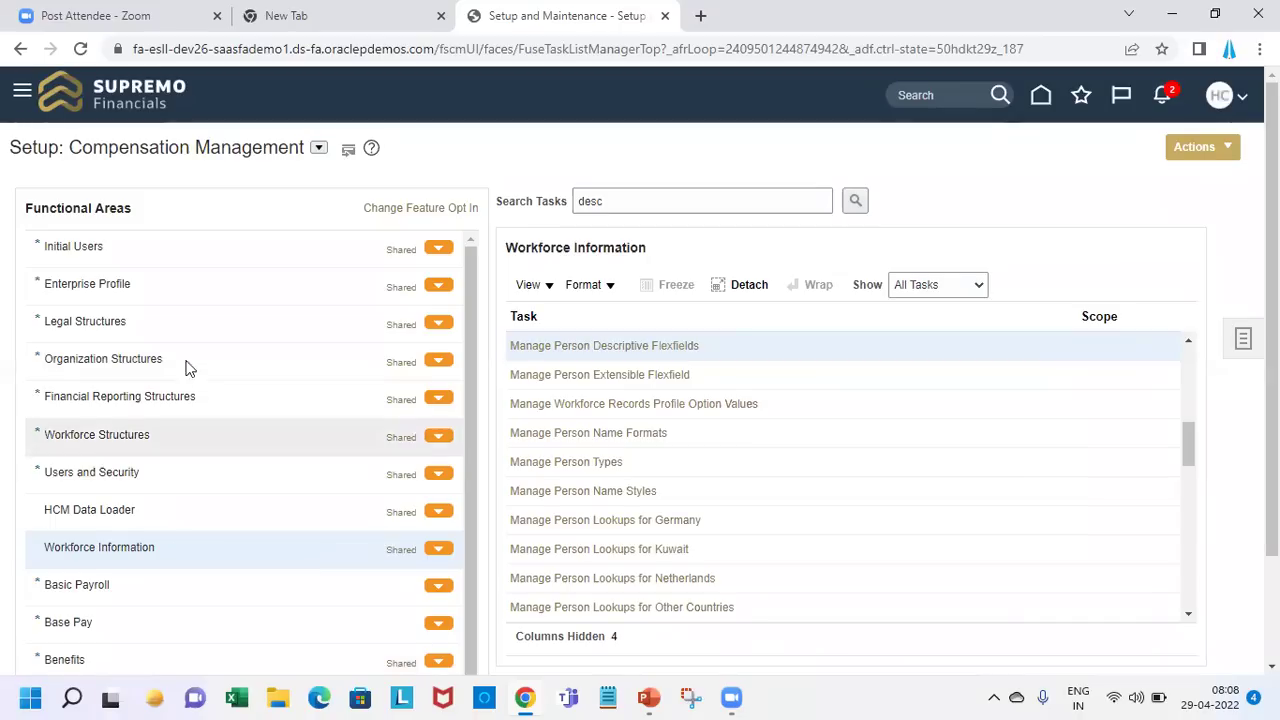
- Clear the task search and browse the functional areas to find the person descriptive flexfields task under Workforce Information
{"action": "left_click", "coordinate": [197, 242]}
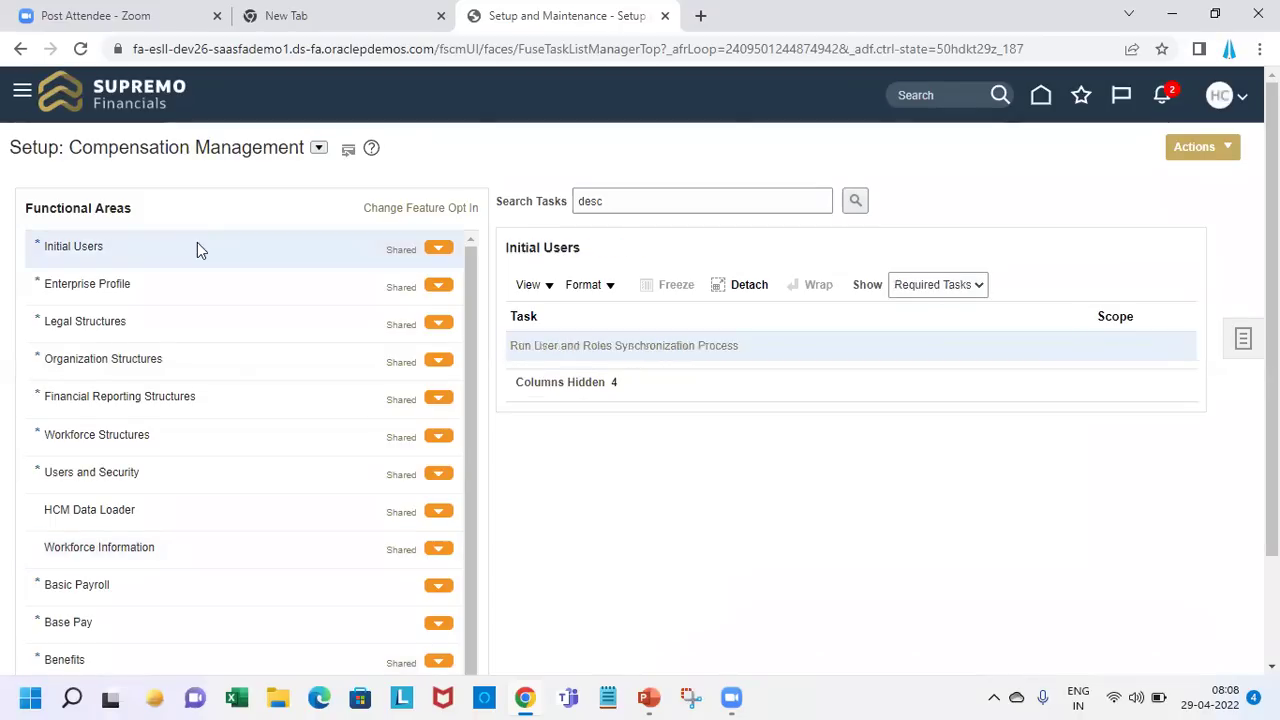
{"action": "double_click", "coordinate": [663, 200]}
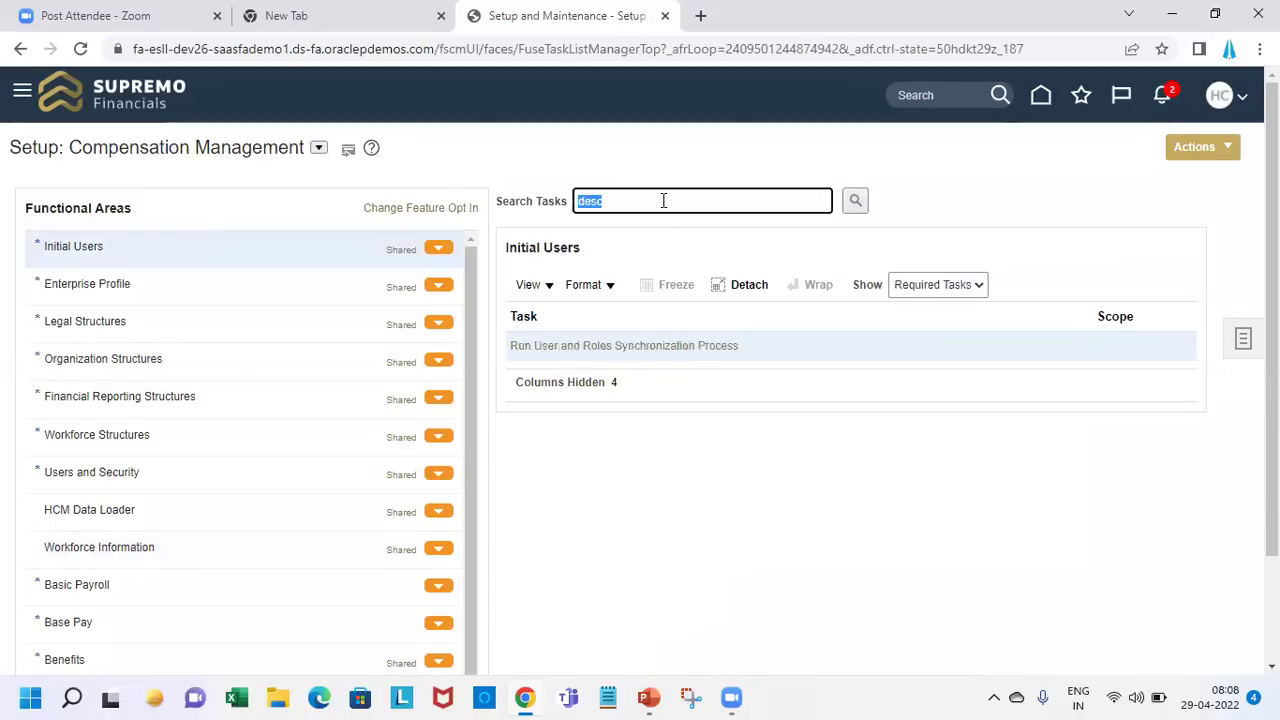
{"action": "key", "text": "BackSpace"}
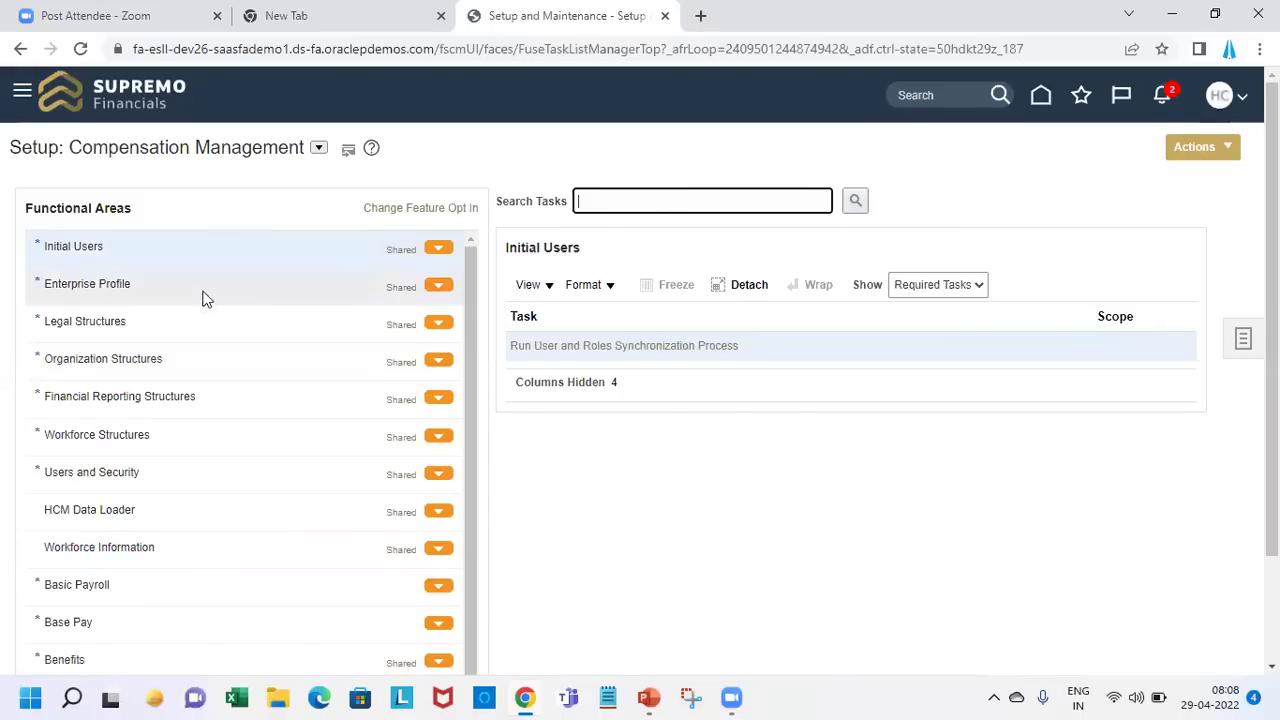
{"action": "left_click", "coordinate": [259, 287]}
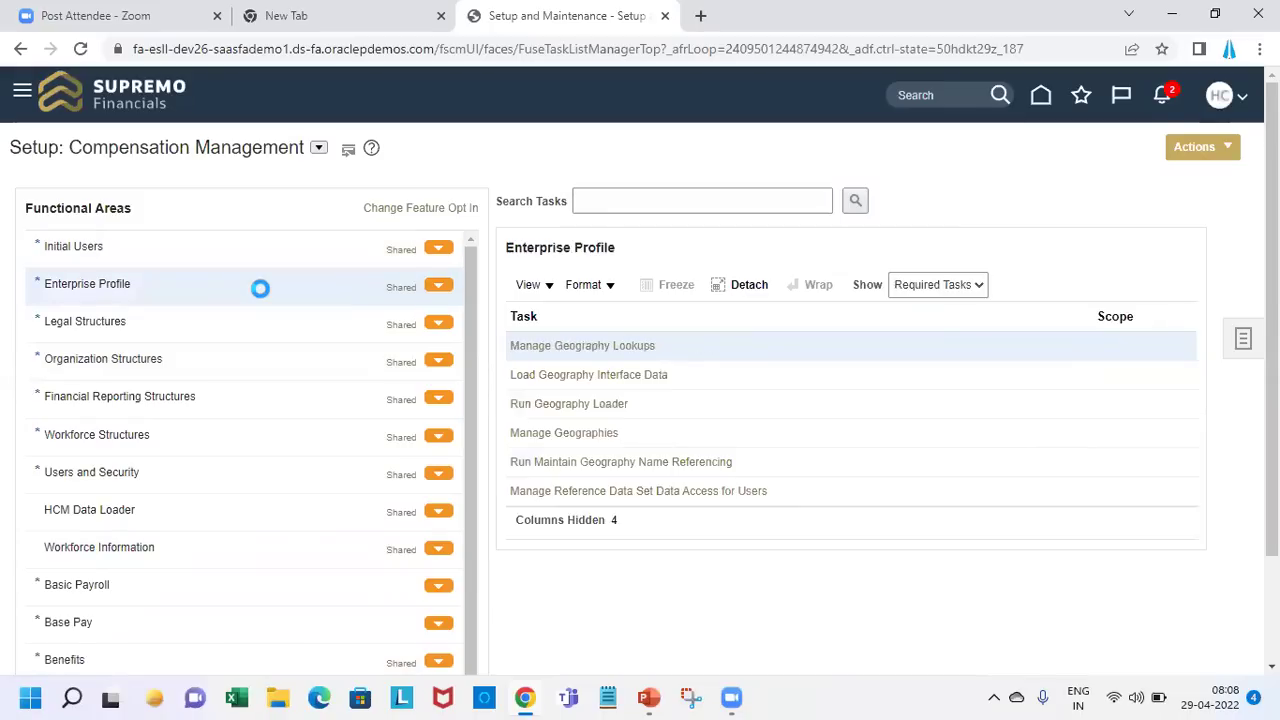
{"action": "left_click", "coordinate": [198, 348]}
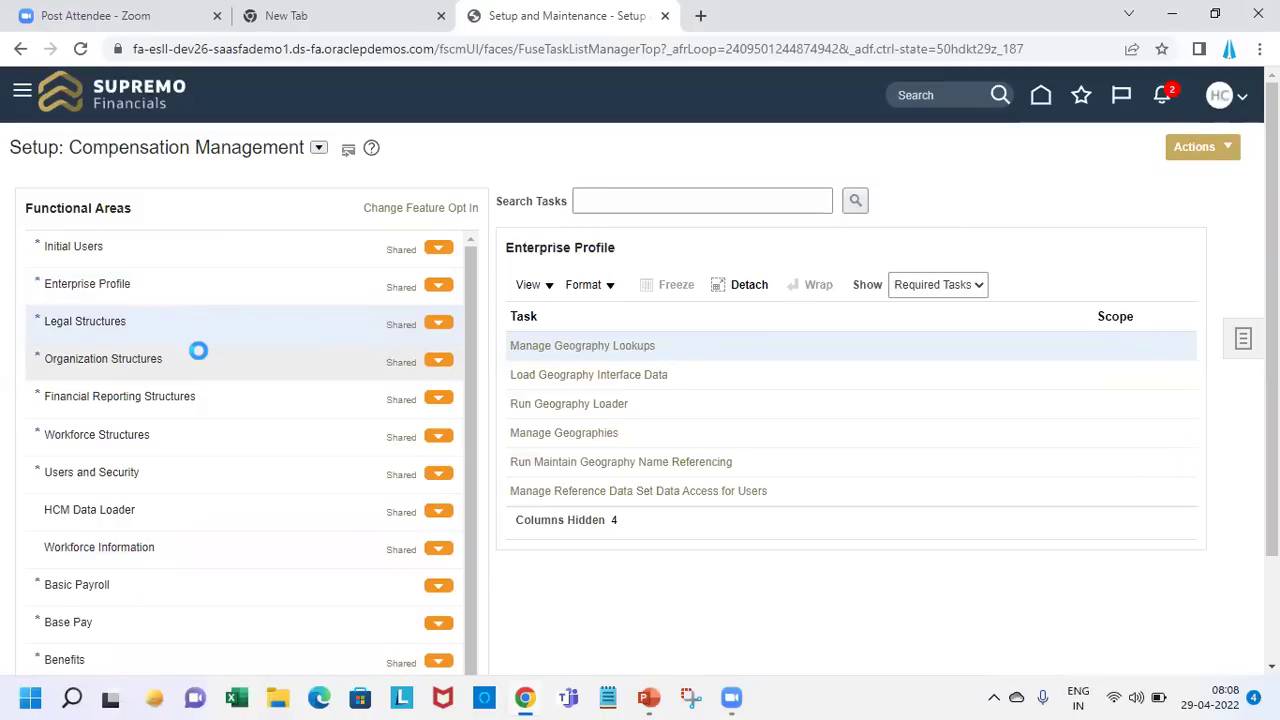
{"action": "left_click", "coordinate": [199, 348]}
{"action": "left_click", "coordinate": [225, 538]}
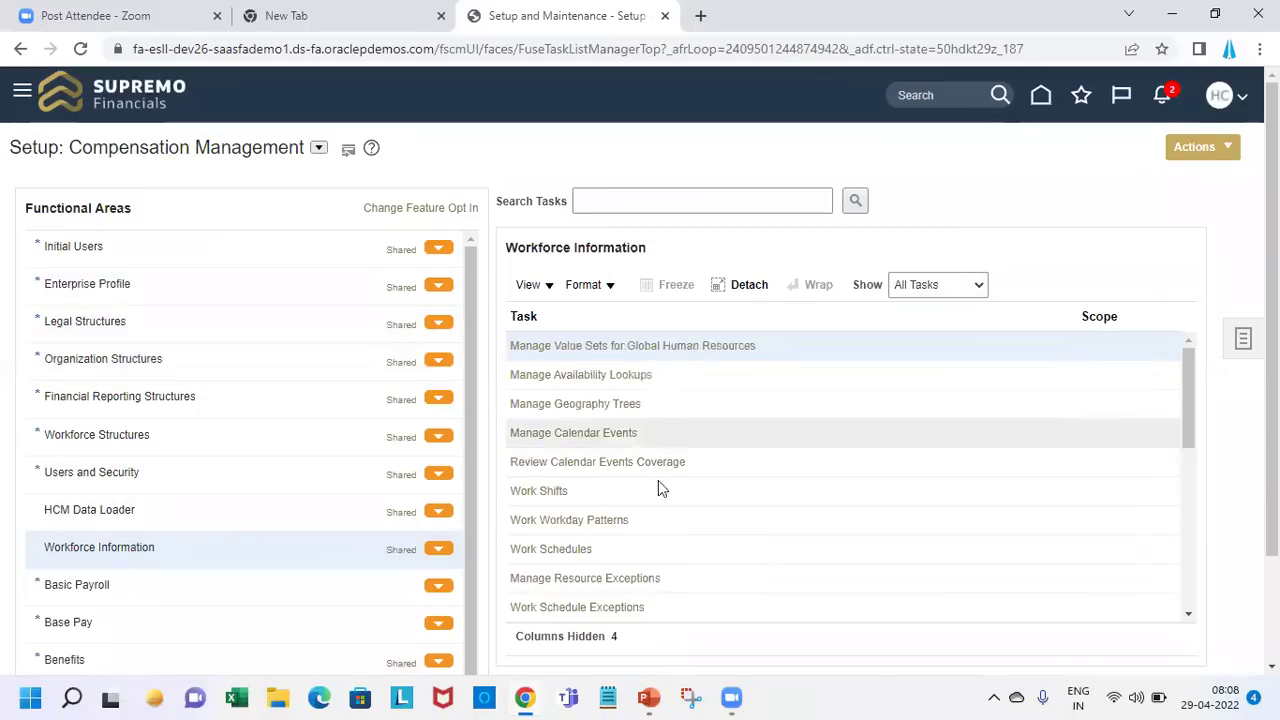
{"action": "left_click_drag", "start_coordinate": [1183, 358], "coordinate": [1202, 490]}
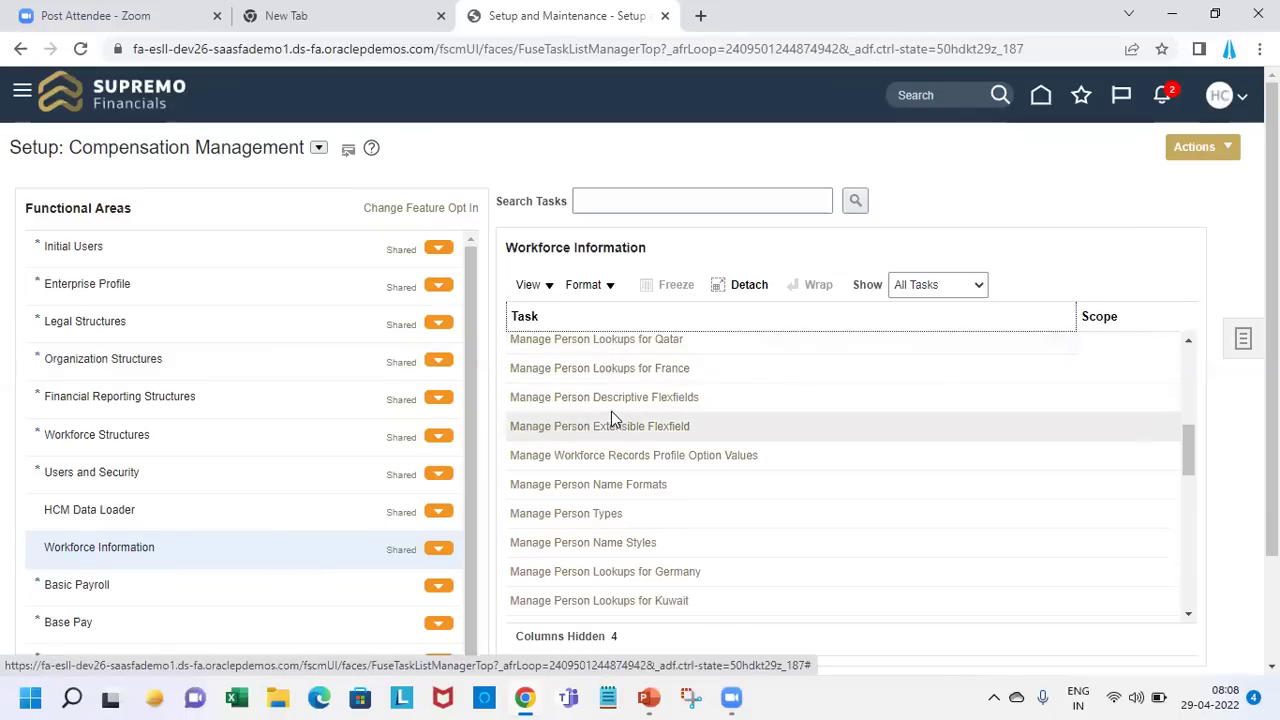
- Search the setup tasks again for "desc" and choose Manage Person Descriptive Flexfields from the results
{"action": "left_click", "coordinate": [640, 205]}
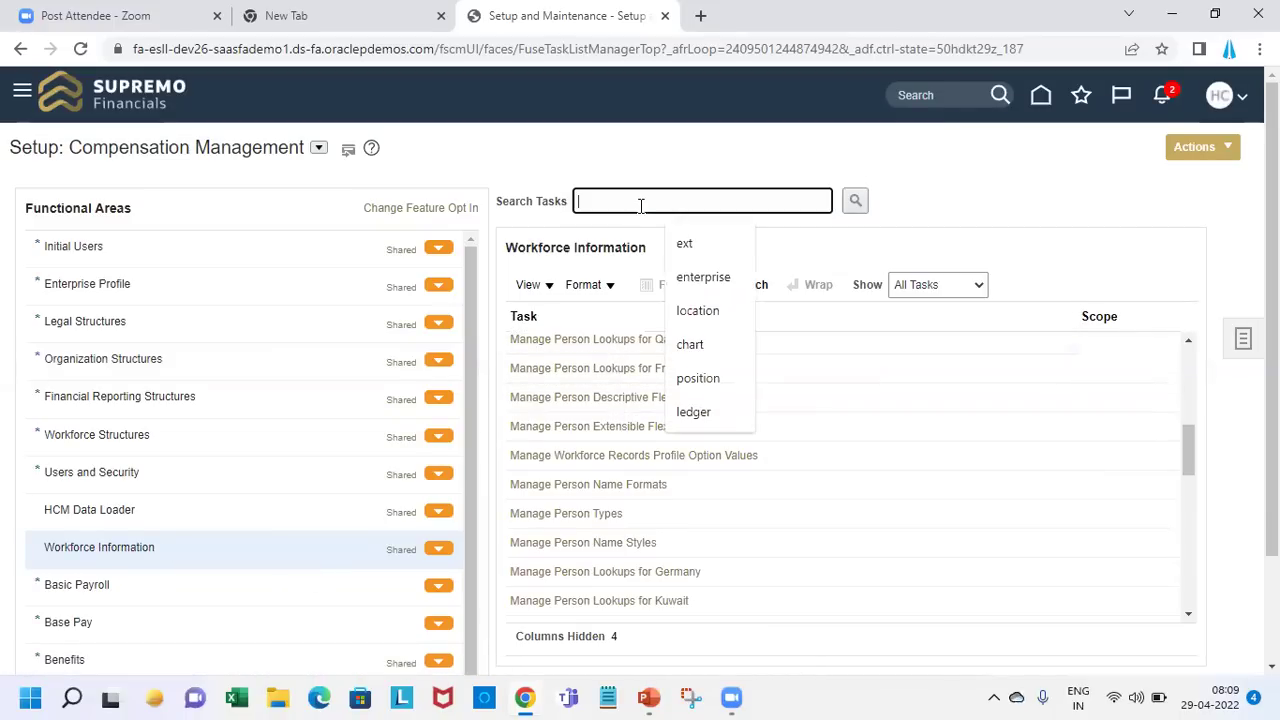
{"action": "type", "text": "de"}
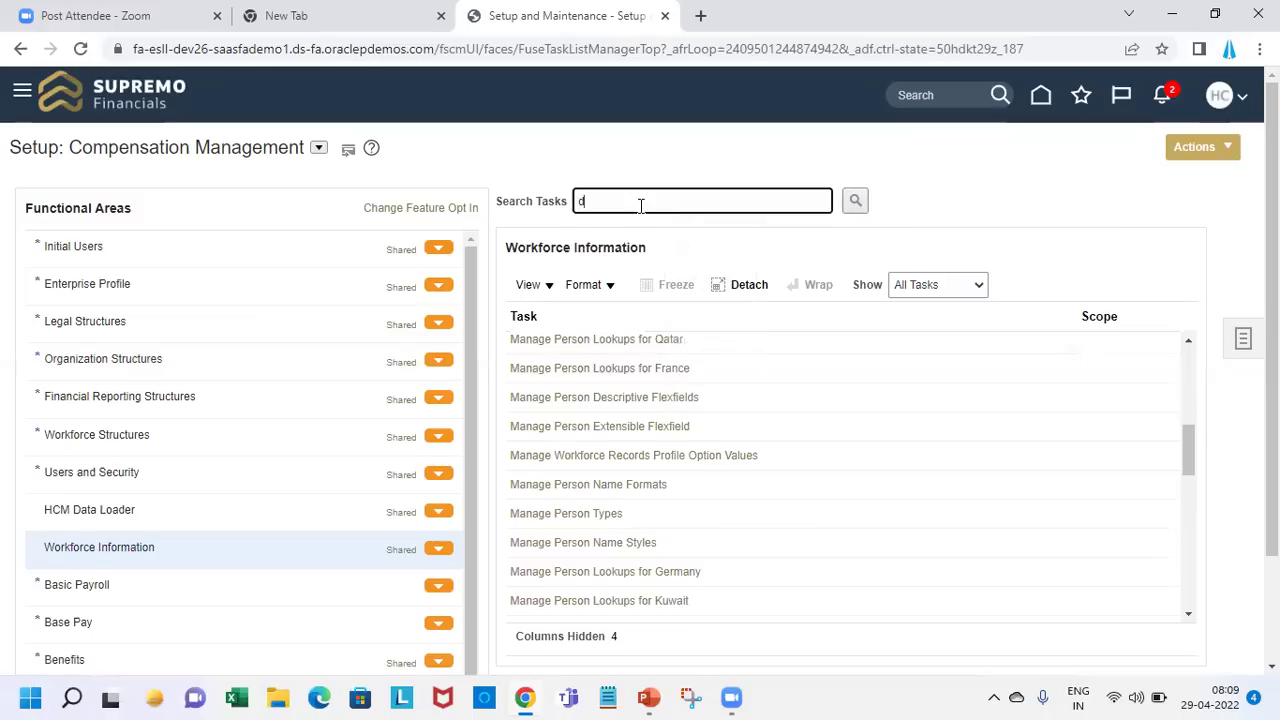
{"action": "type", "text": "sc"}
{"action": "left_click", "coordinate": [856, 203]}
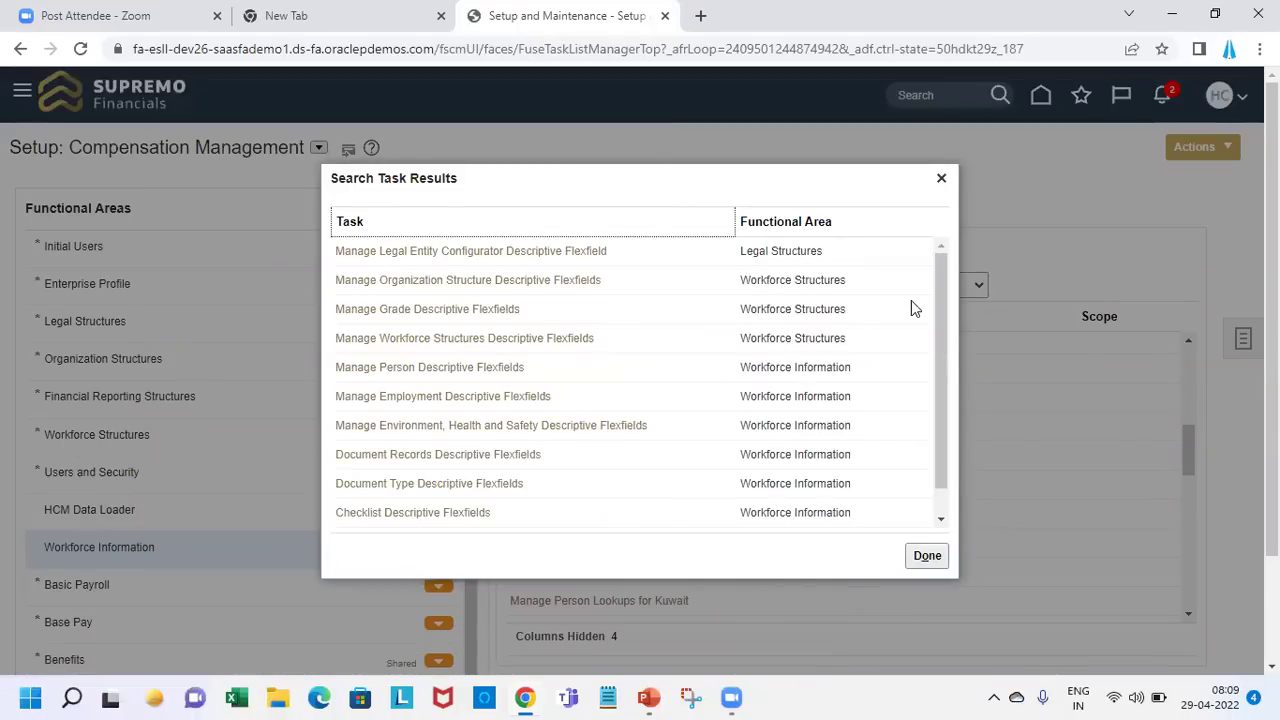
{"action": "mouse_move", "coordinate": [947, 268]}
{"action": "left_mouse_down"}
{"action": "mouse_move", "coordinate": [956, 405]}
{"action": "mouse_move", "coordinate": [963, 258]}
{"action": "left_mouse_up"}
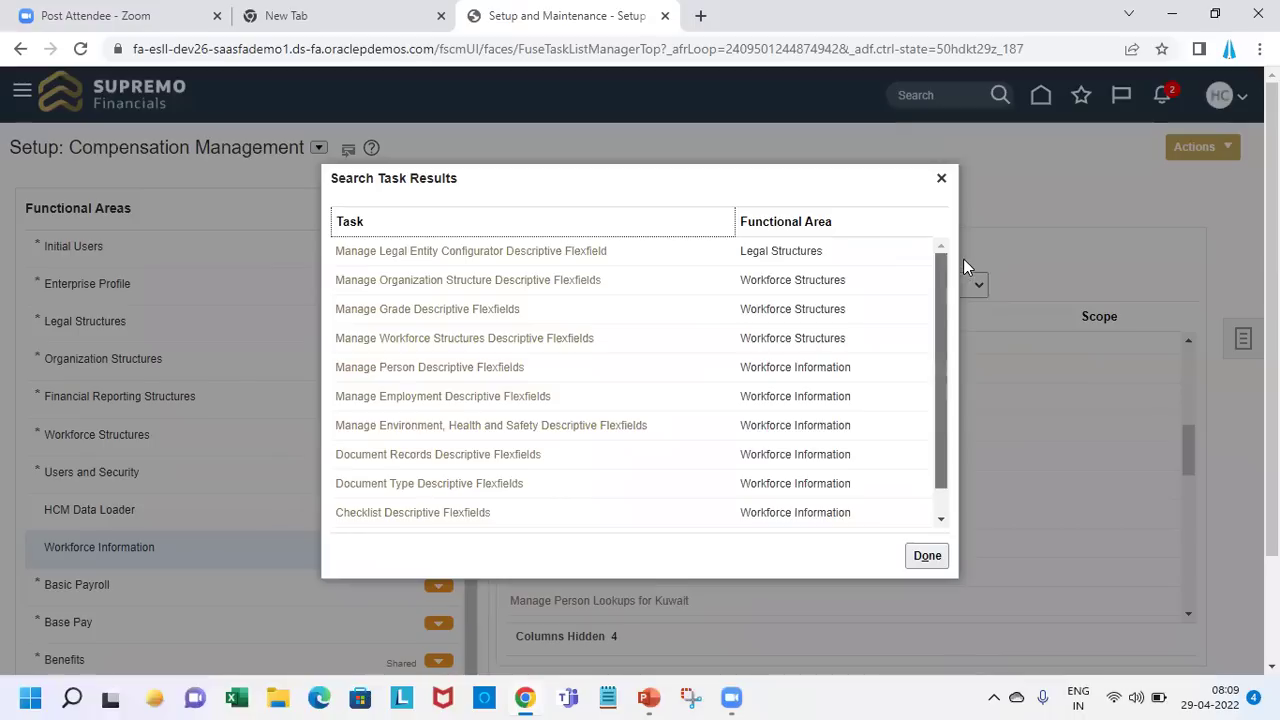
{"action": "left_click", "coordinate": [479, 370]}
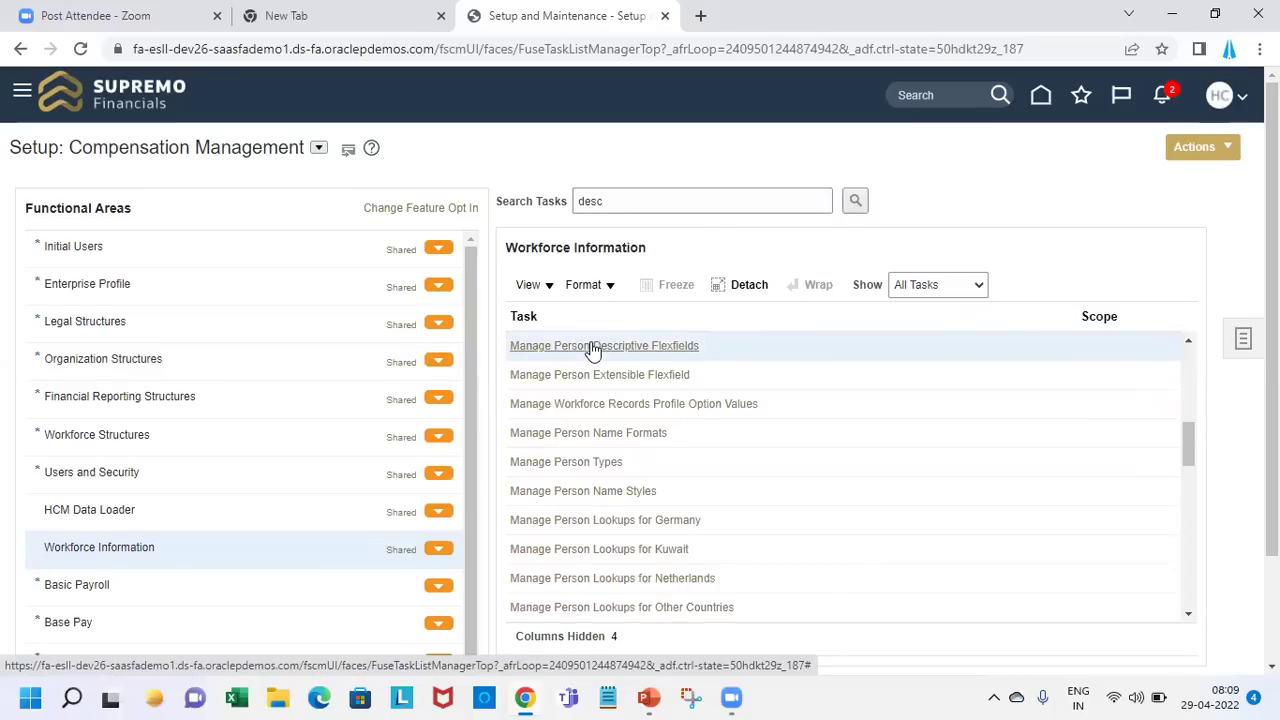
- Open the person descriptive flexfields task, check the deployment status of PER_EMAIL_ADDRESSES_DFF, and close its details
{"action": "left_click", "coordinate": [592, 348]}
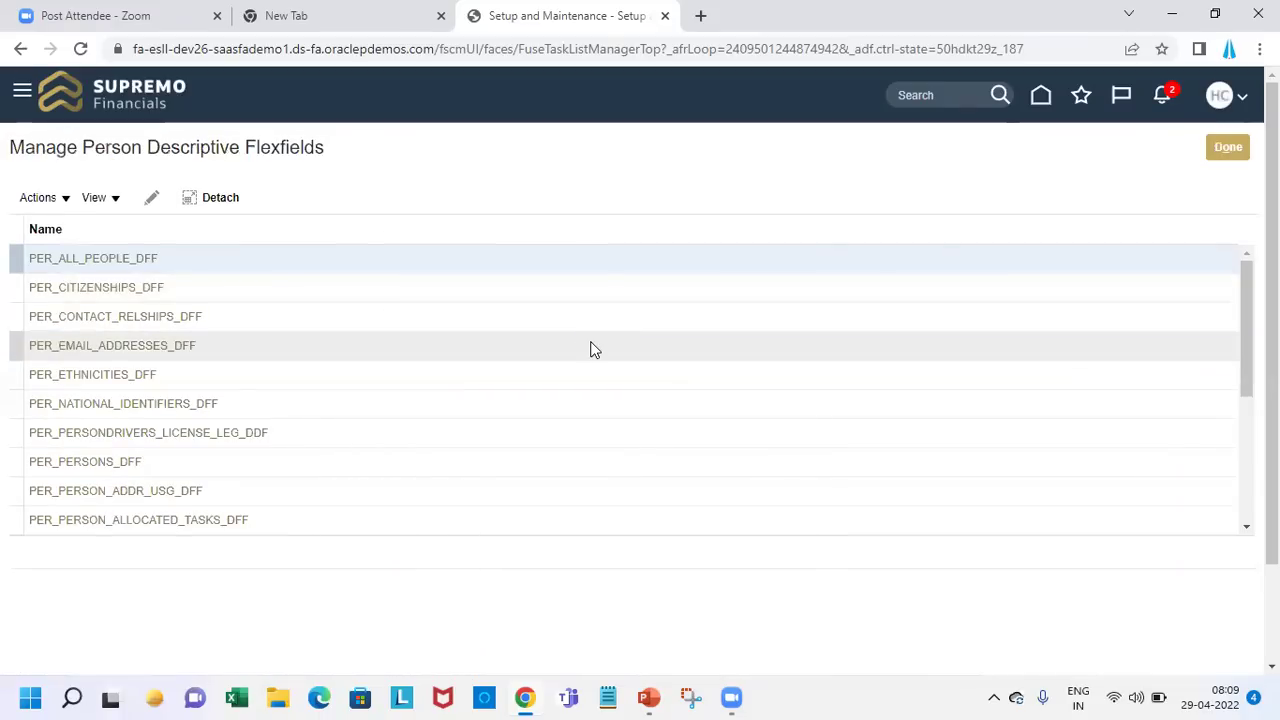
{"action": "left_click", "coordinate": [188, 358]}
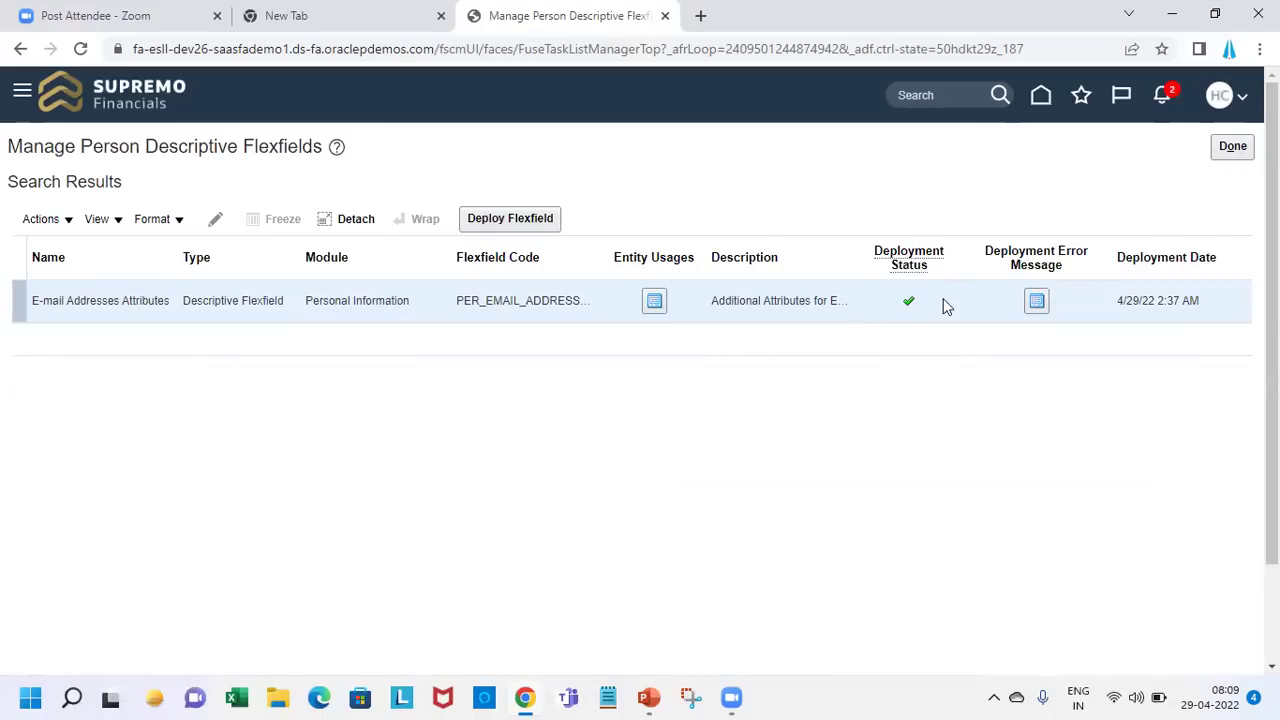
{"action": "left_click", "coordinate": [1232, 147]}
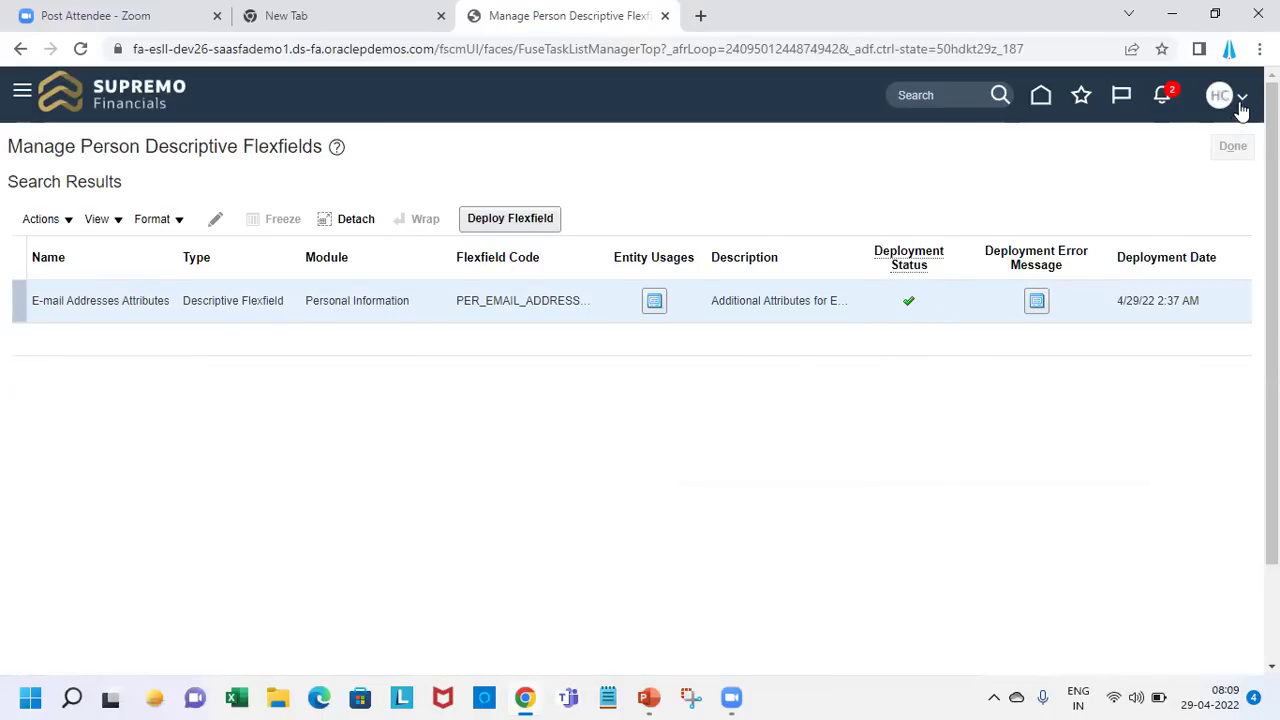
- Sign out of Oracle Applications Cloud, confirm the sign-off, and replace its browser tab with a new empty one
{"action": "left_click", "coordinate": [1246, 100]}
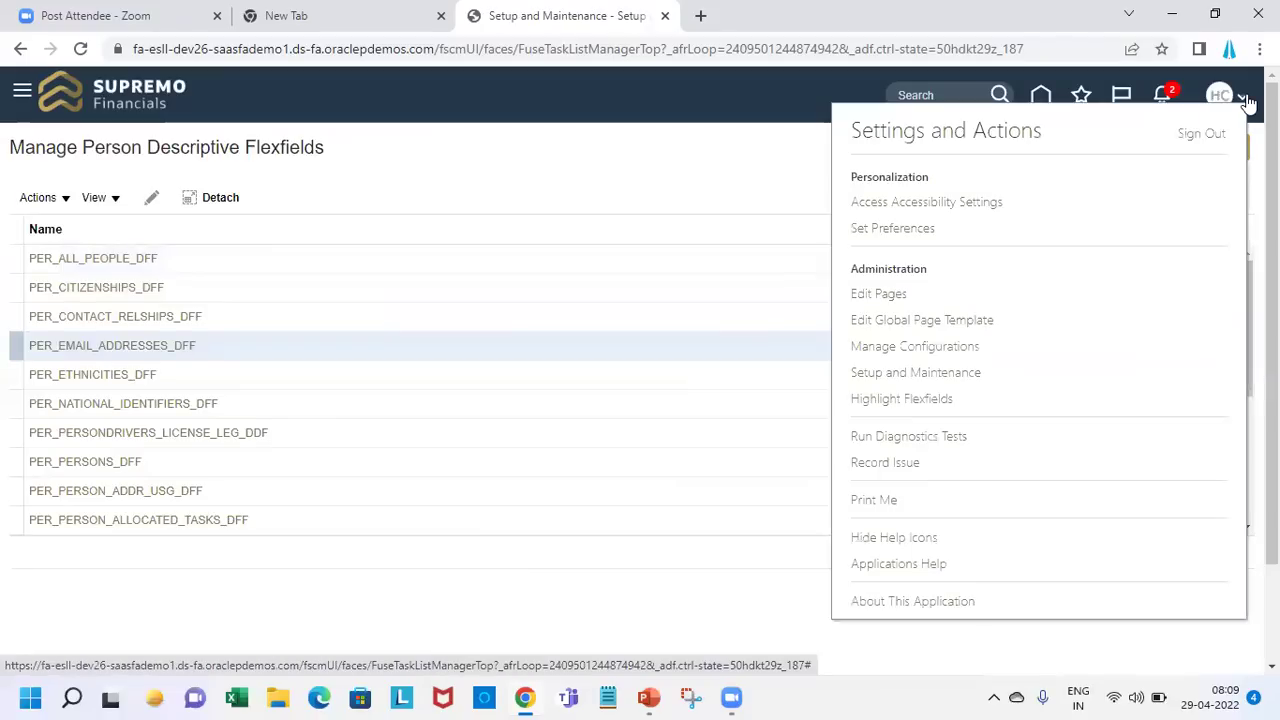
{"action": "left_click", "coordinate": [1222, 137]}
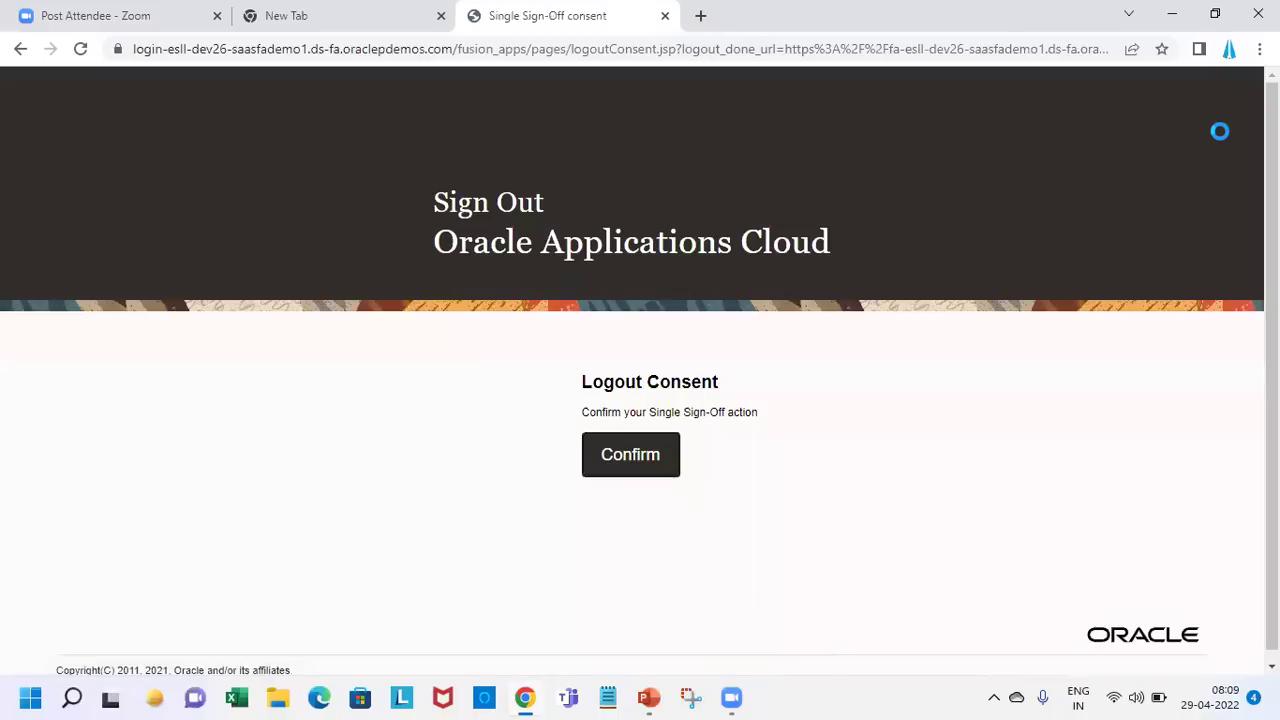
{"action": "left_click", "coordinate": [632, 462]}
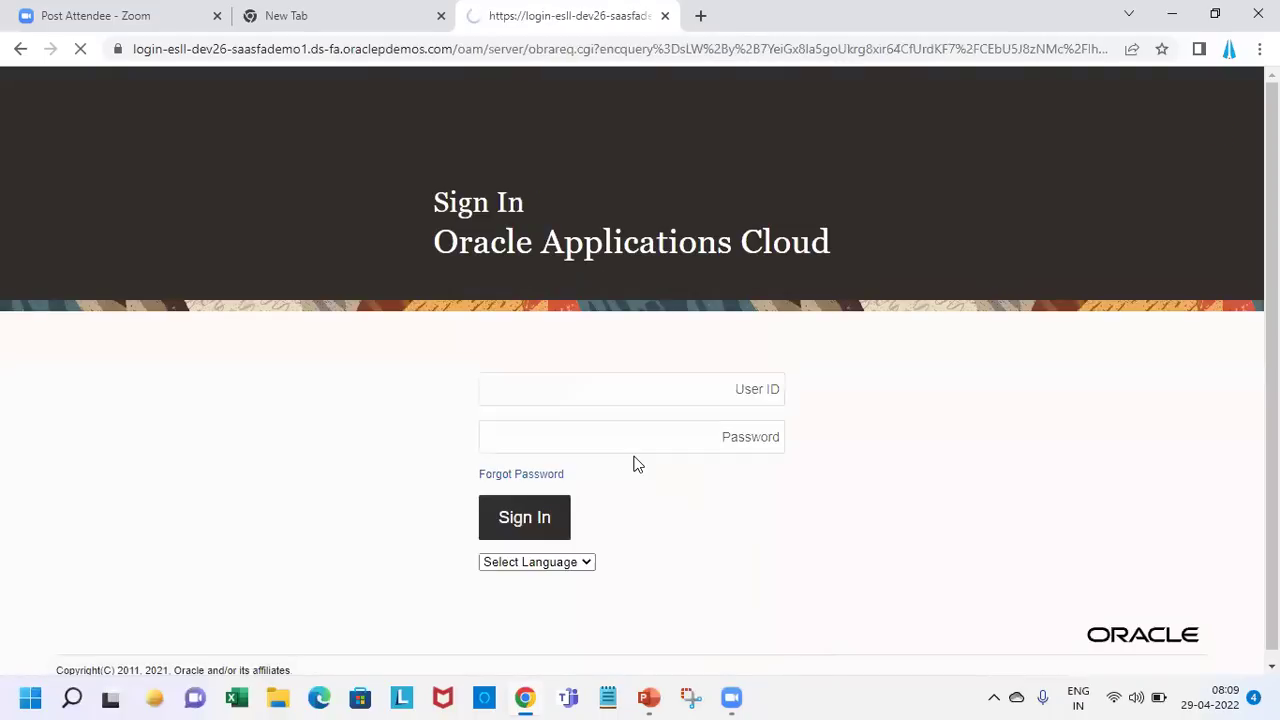
{"action": "left_click", "coordinate": [666, 16]}
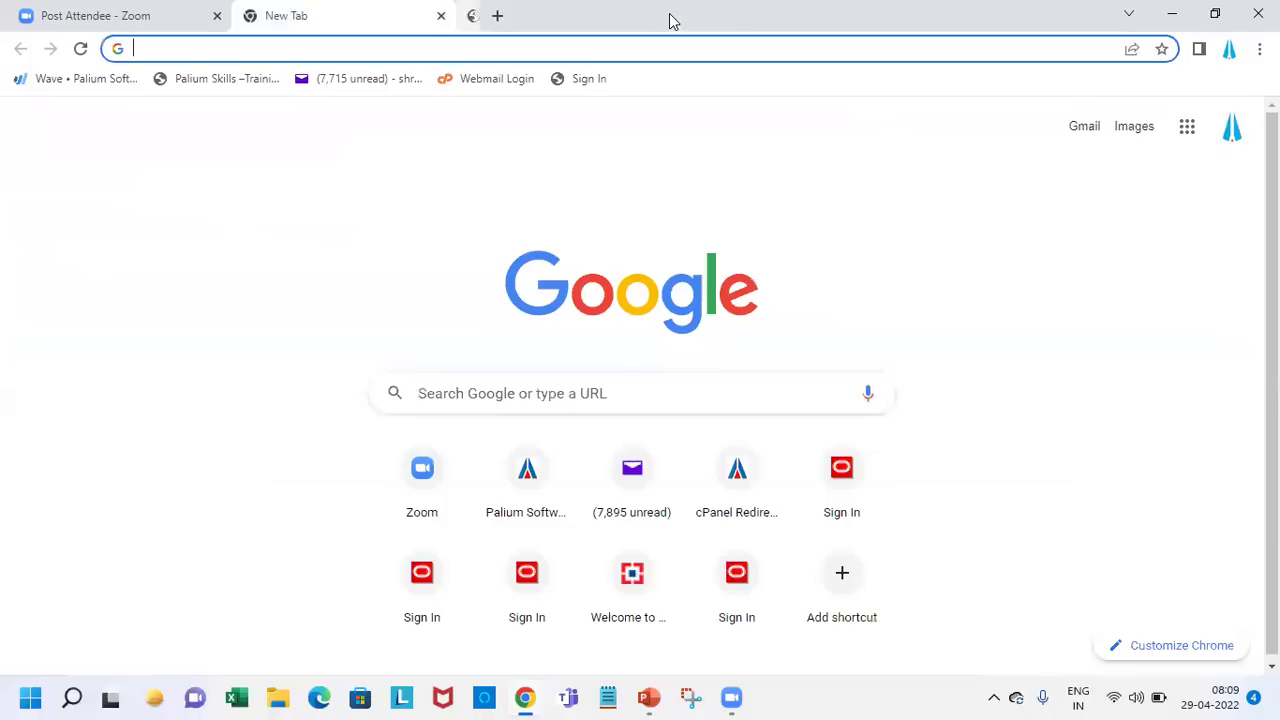
{"action": "left_click", "coordinate": [478, 16]}
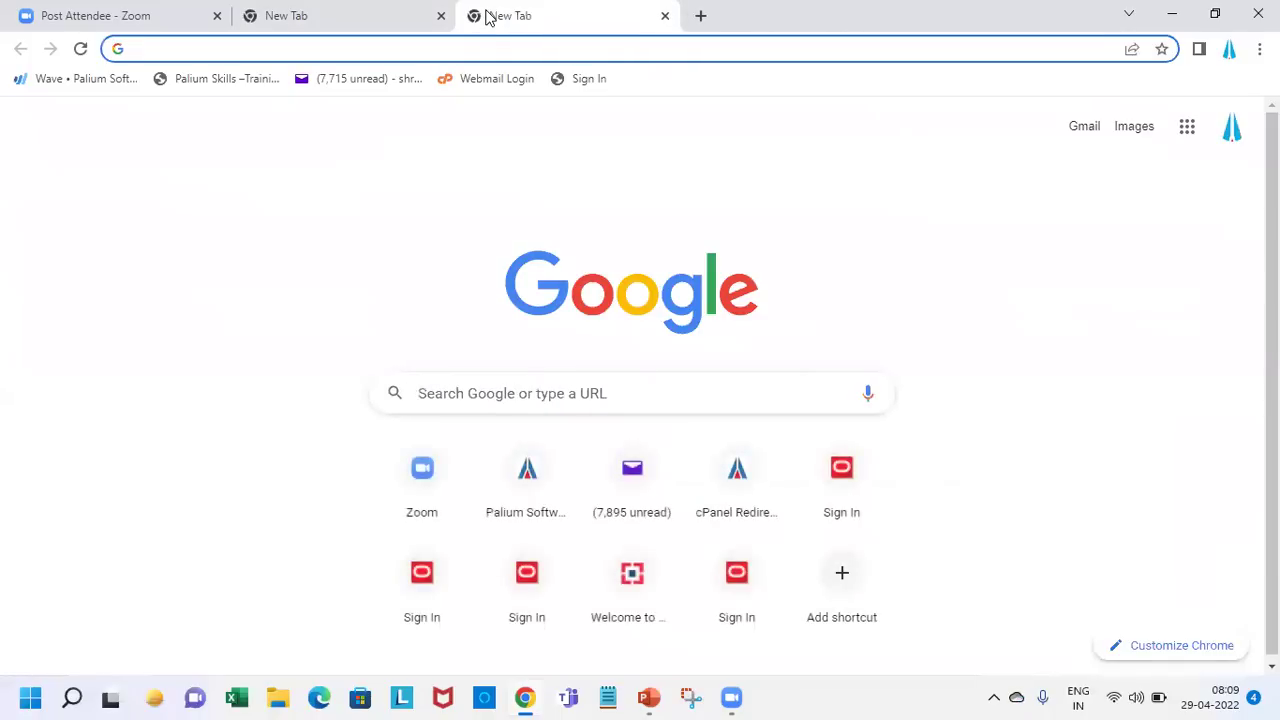
- Close the extra empty tab, open the full browsing history, and search it for "esll"
{"action": "left_click", "coordinate": [442, 17]}
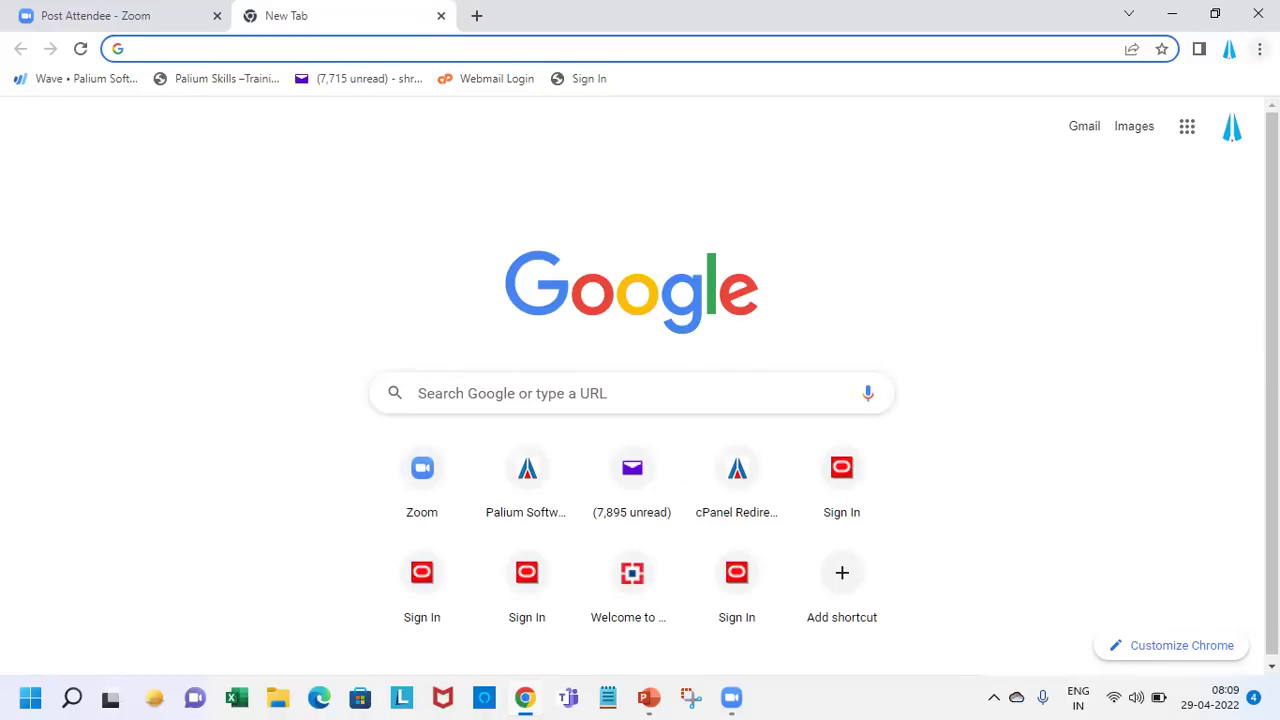
{"action": "left_click", "coordinate": [1259, 49]}
{"action": "mouse_move", "coordinate": [1157, 160]}
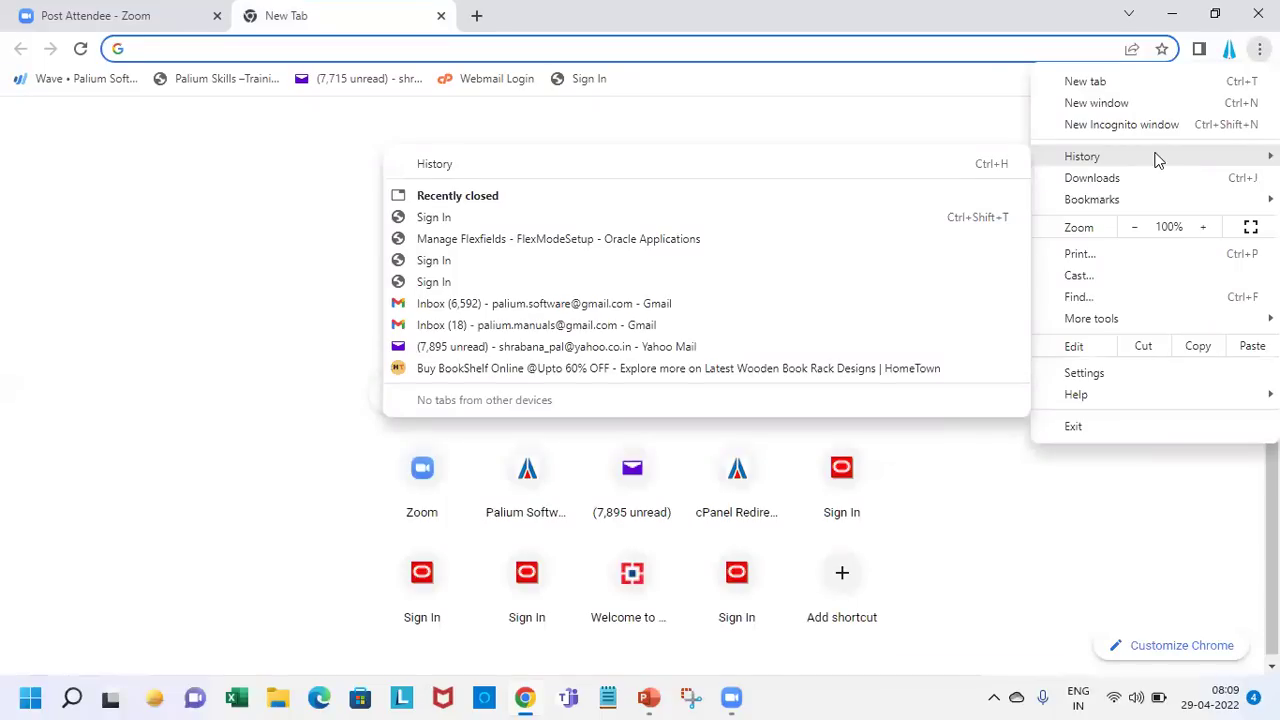
{"action": "left_click", "coordinate": [838, 164]}
{"action": "type", "text": "esll"}
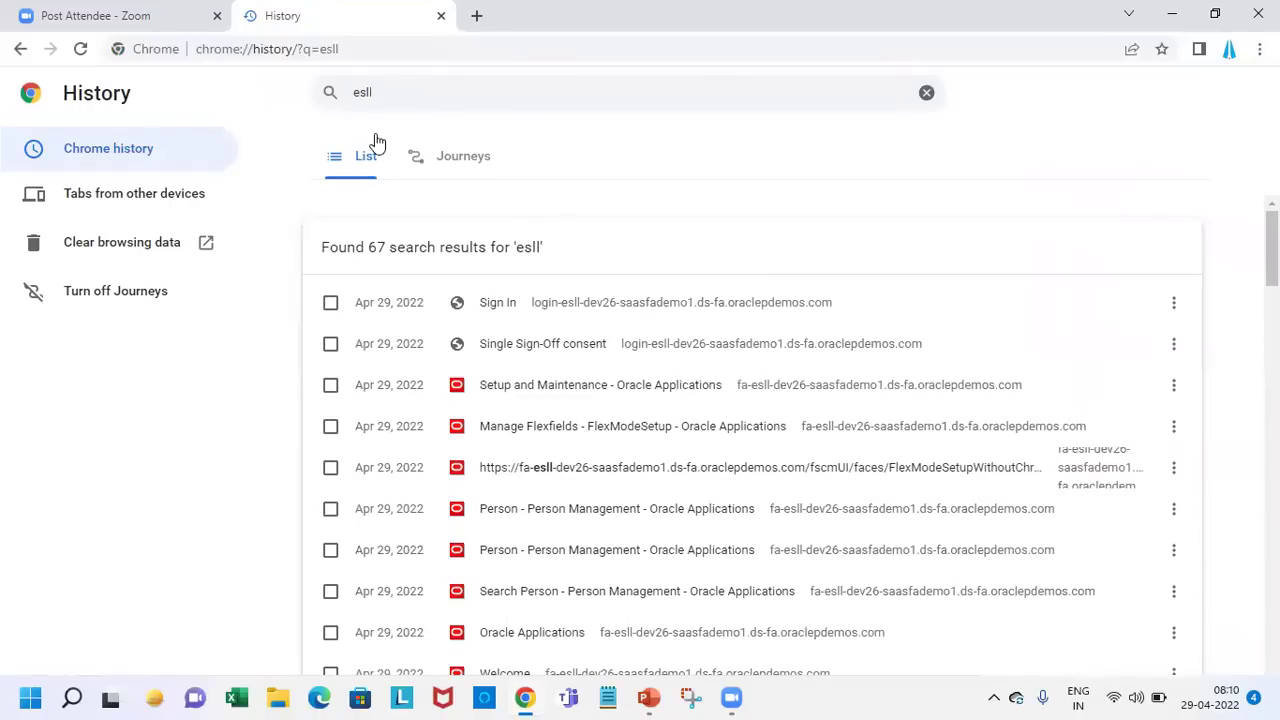
{"action": "left_click", "coordinate": [331, 386]}
{"action": "left_click", "coordinate": [331, 427]}
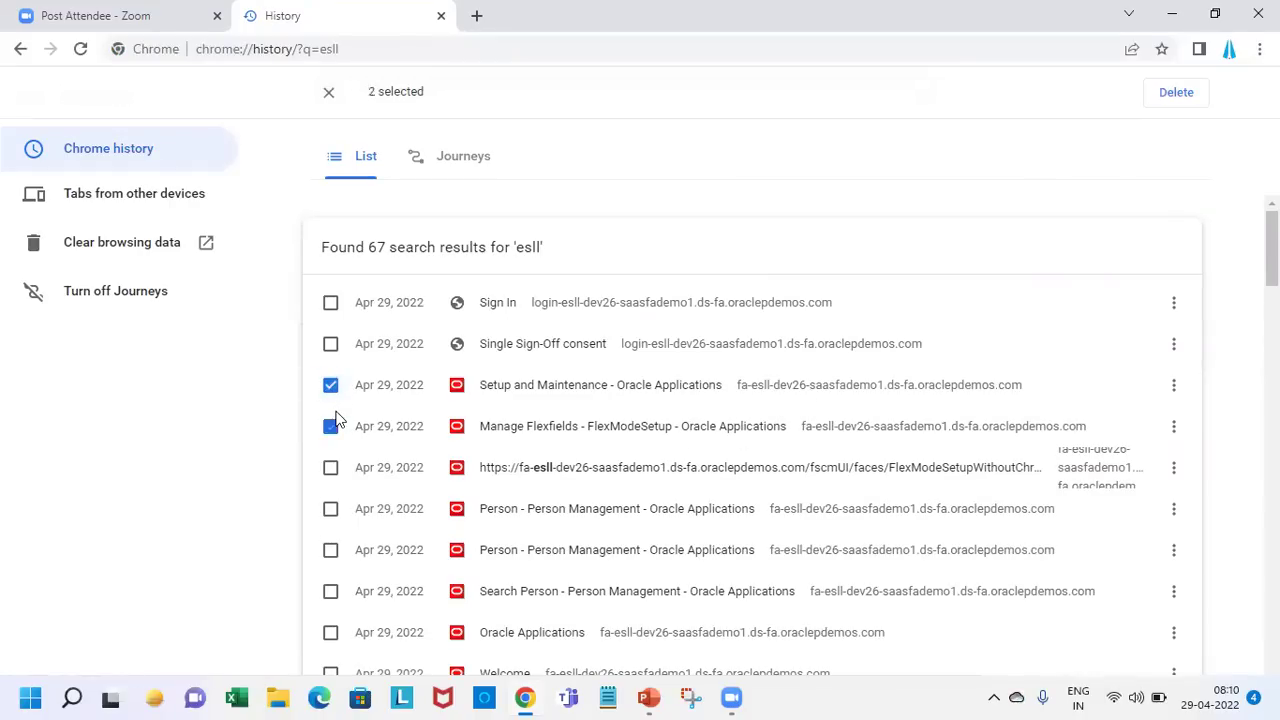
{"action": "left_click", "coordinate": [331, 467]}
{"action": "left_click", "coordinate": [331, 427]}
{"action": "left_click", "coordinate": [331, 386]}
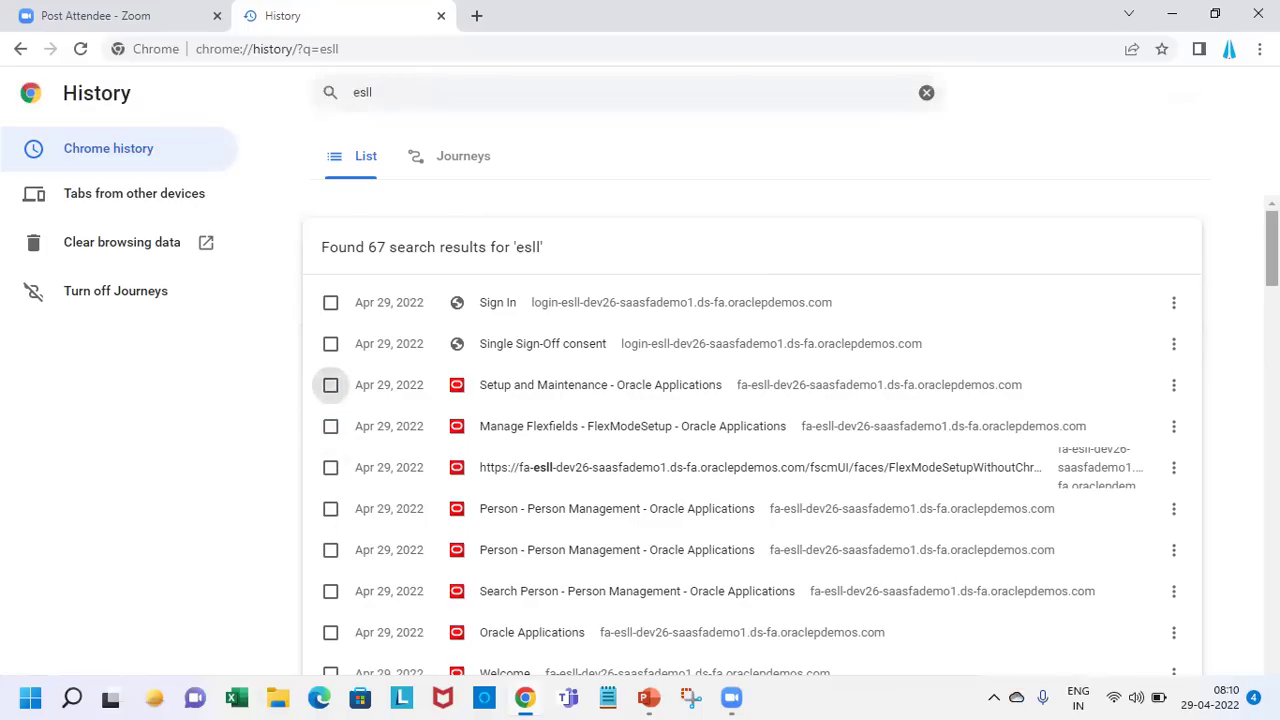
- Delete the two Person pages and the Search Person page at the head of the list from the history, and close the history
{"action": "scroll", "coordinate": [345, 370], "scroll_direction": "down", "scroll_amount": 2}
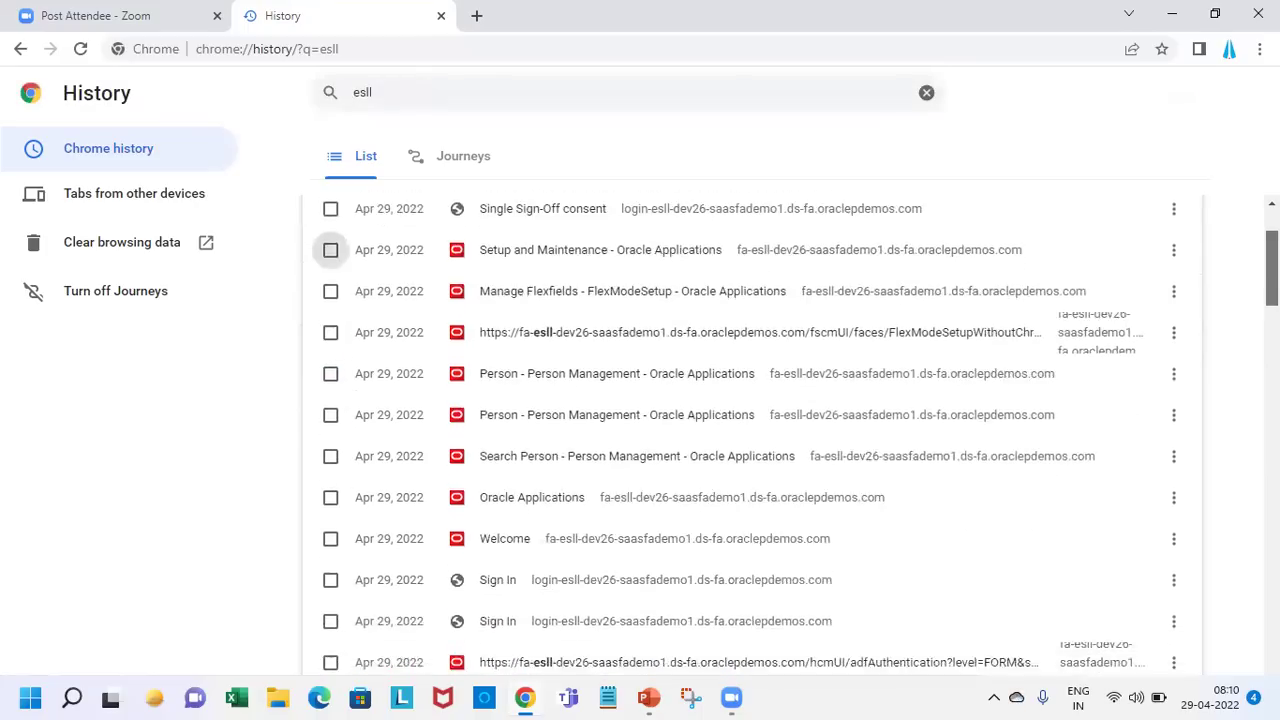
{"action": "left_click", "coordinate": [331, 331]}
{"action": "left_click", "coordinate": [332, 372]}
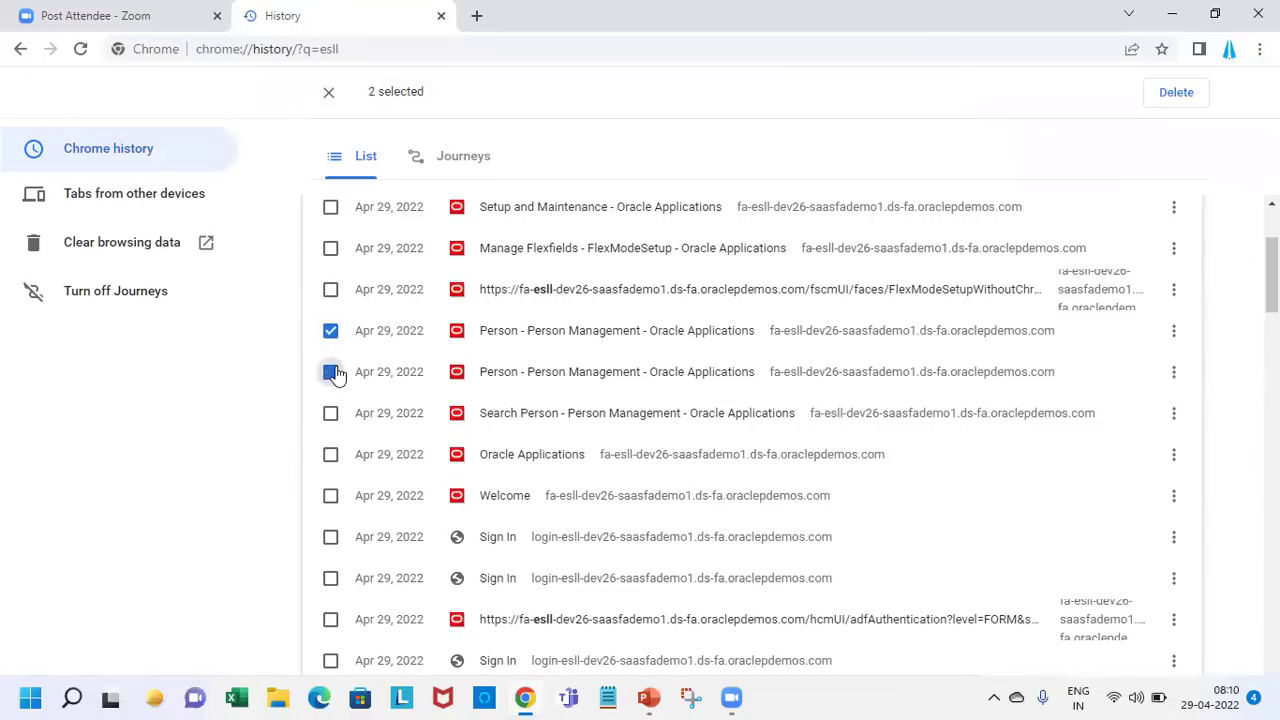
{"action": "left_click", "coordinate": [331, 372]}
{"action": "left_click", "coordinate": [331, 413]}
{"action": "left_click", "coordinate": [331, 372]}
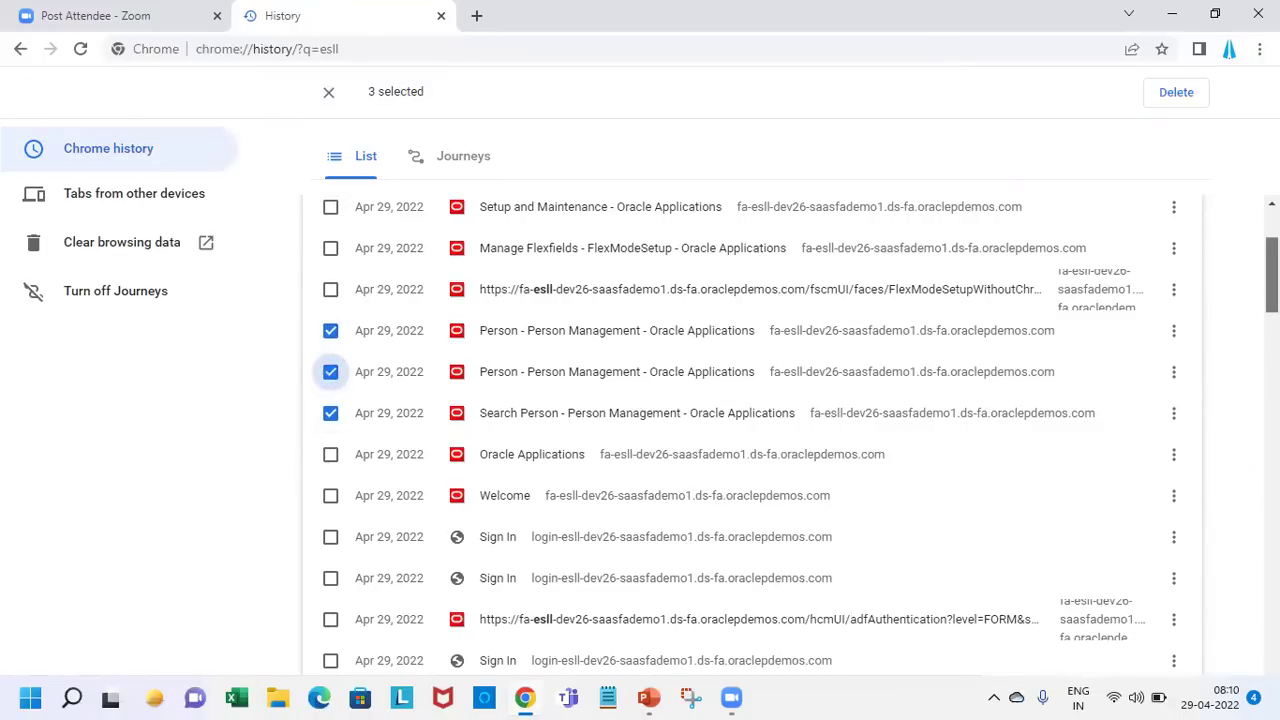
{"action": "scroll", "coordinate": [331, 372], "scroll_direction": "up", "scroll_amount": 2}
{"action": "left_click", "coordinate": [1200, 94]}
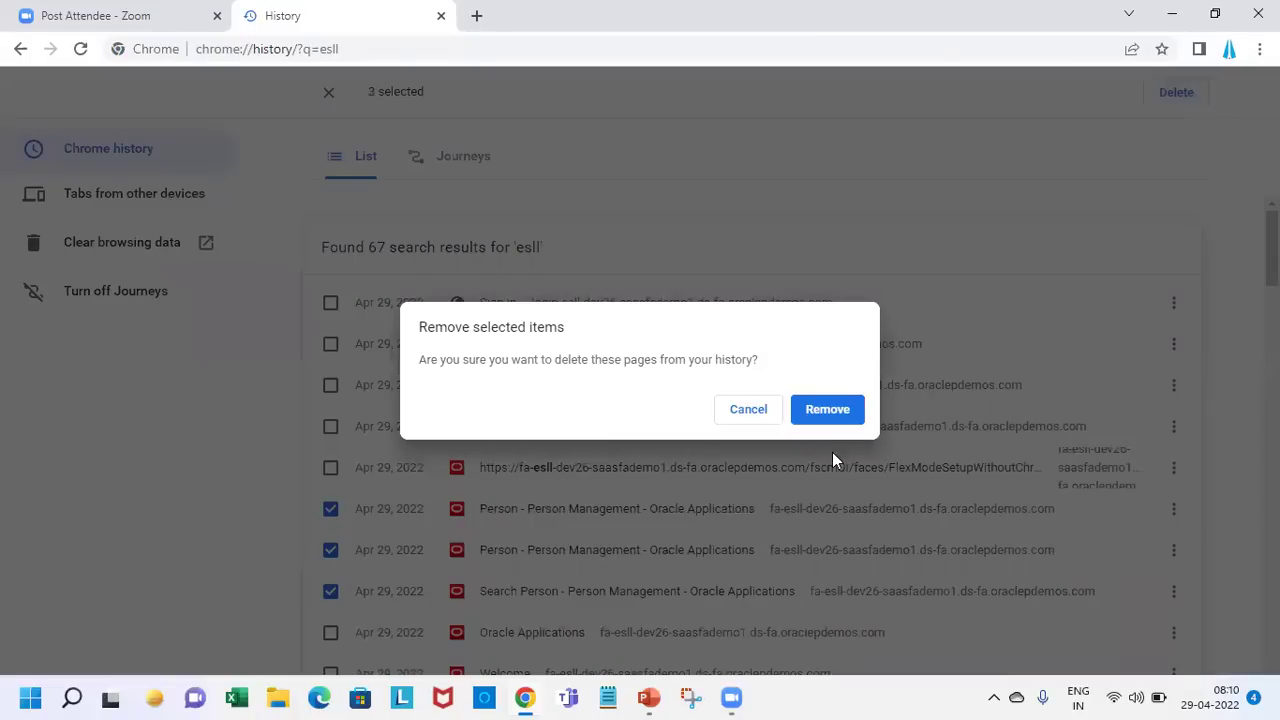
{"action": "left_click", "coordinate": [846, 409]}
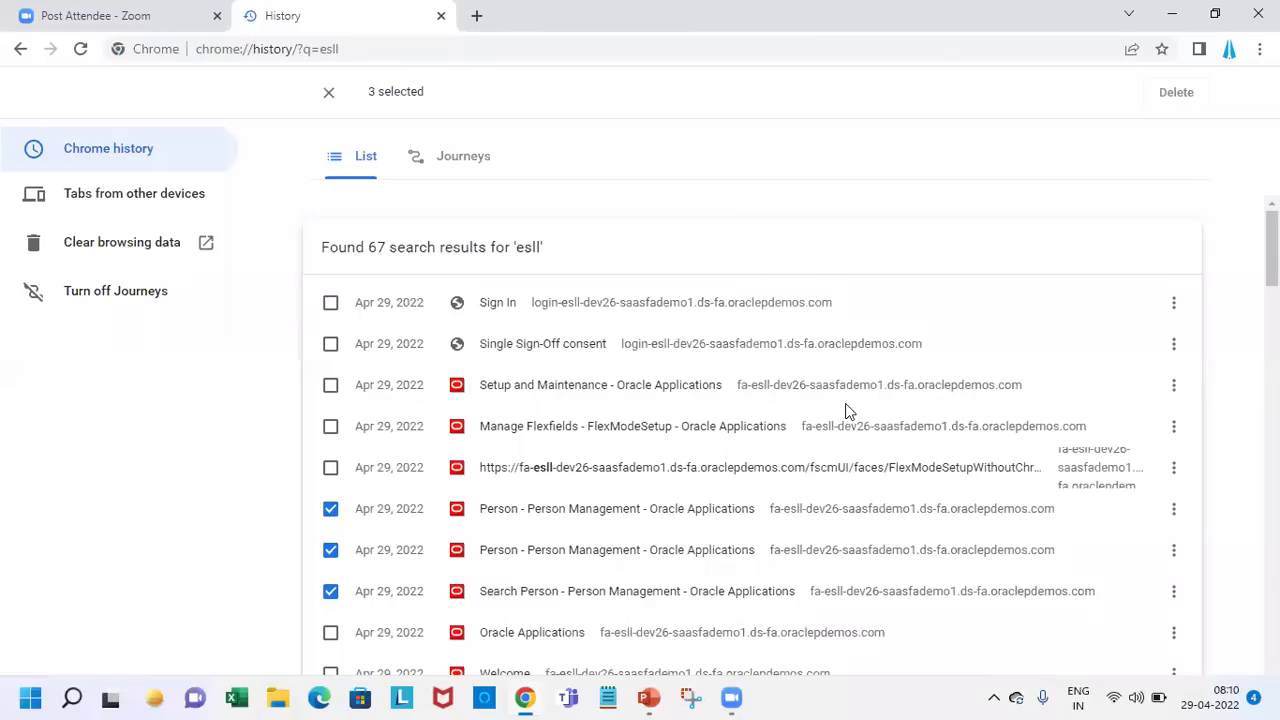
{"action": "left_click", "coordinate": [440, 16]}
- Find the esll-dev26 home page address with "esll" in a new tab and sign in to Oracle Applications Cloud with the saved credentials
{"action": "left_click", "coordinate": [251, 17]}
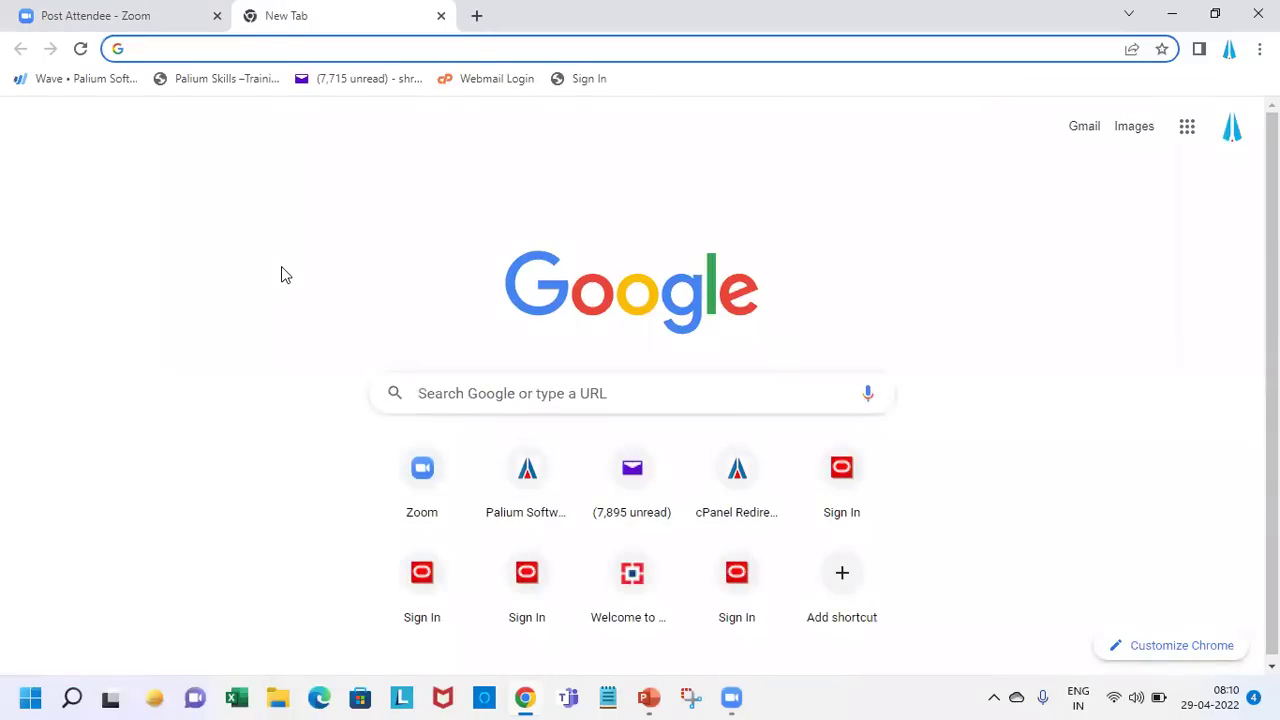
{"action": "type", "text": "ess"}
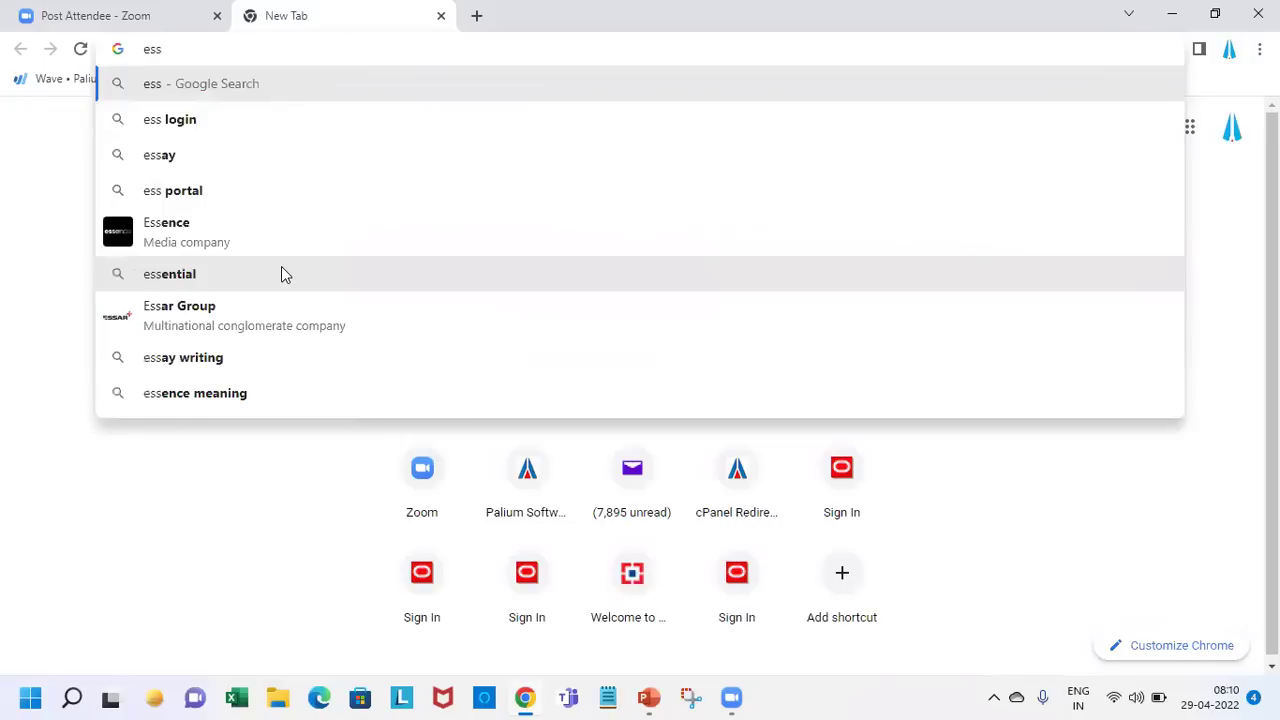
{"action": "key", "text": "BackSpace"}
{"action": "type", "text": "ll"}
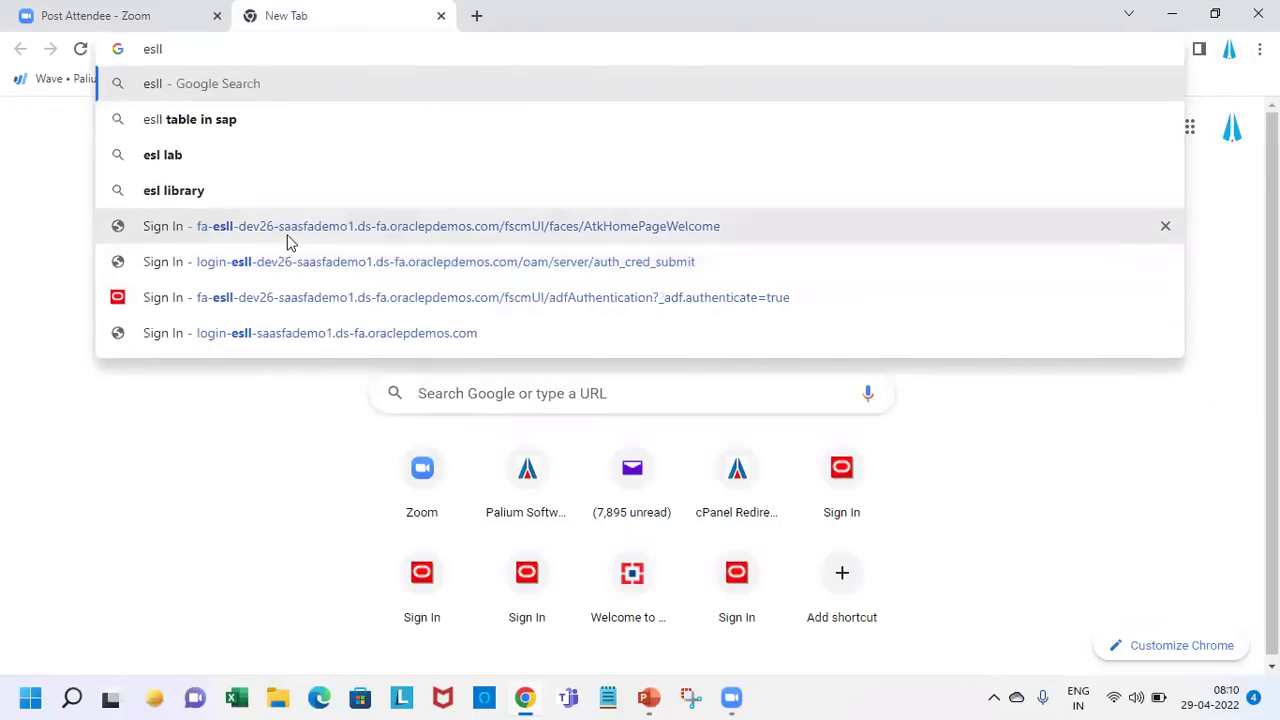
{"action": "left_click", "coordinate": [287, 241]}
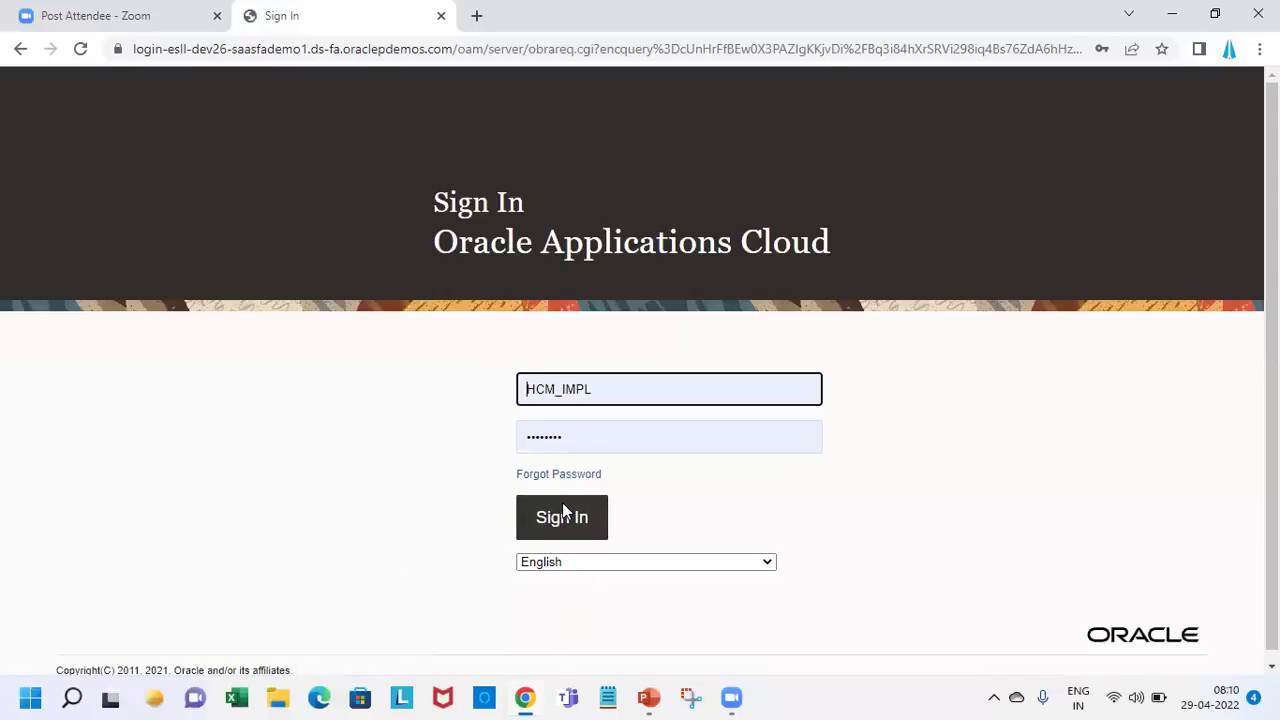
{"action": "left_click", "coordinate": [564, 506]}
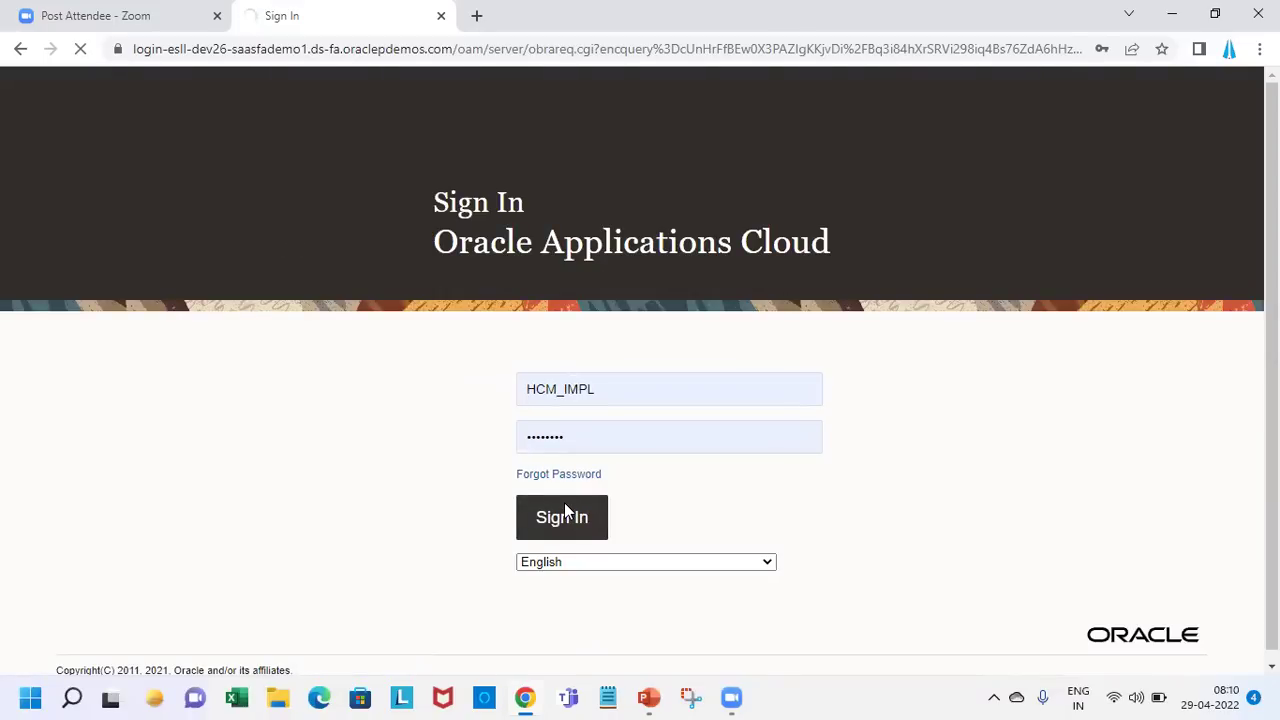
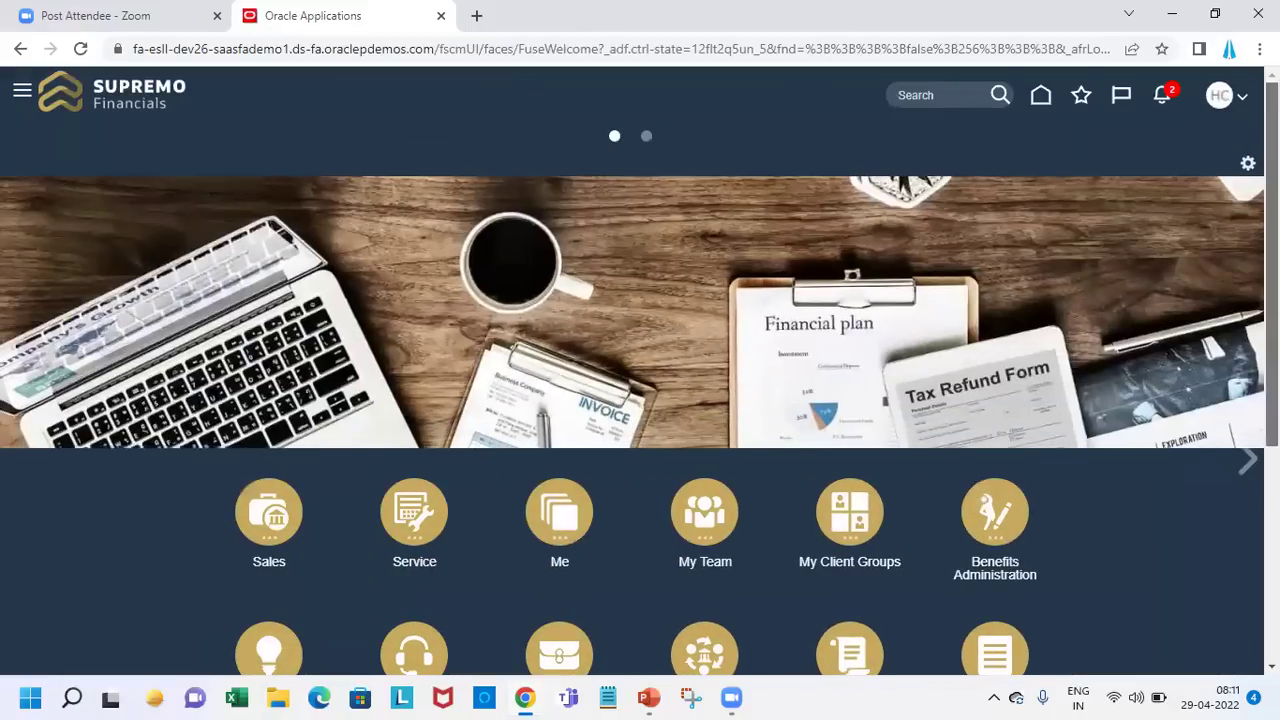
- Open Person Management under My Client Groups and search for the employee by last name as the keyword
{"action": "scroll", "coordinate": [1155, 265], "scroll_direction": "down", "scroll_amount": 2}
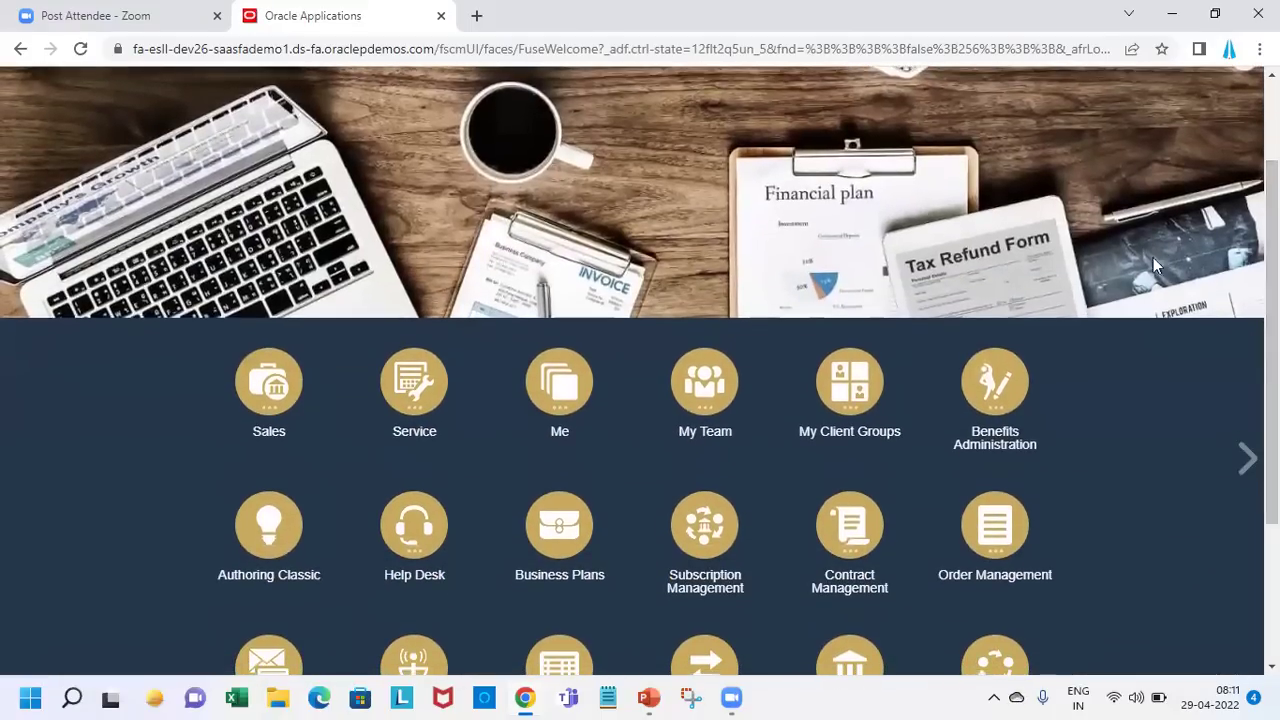
{"action": "left_click", "coordinate": [840, 385]}
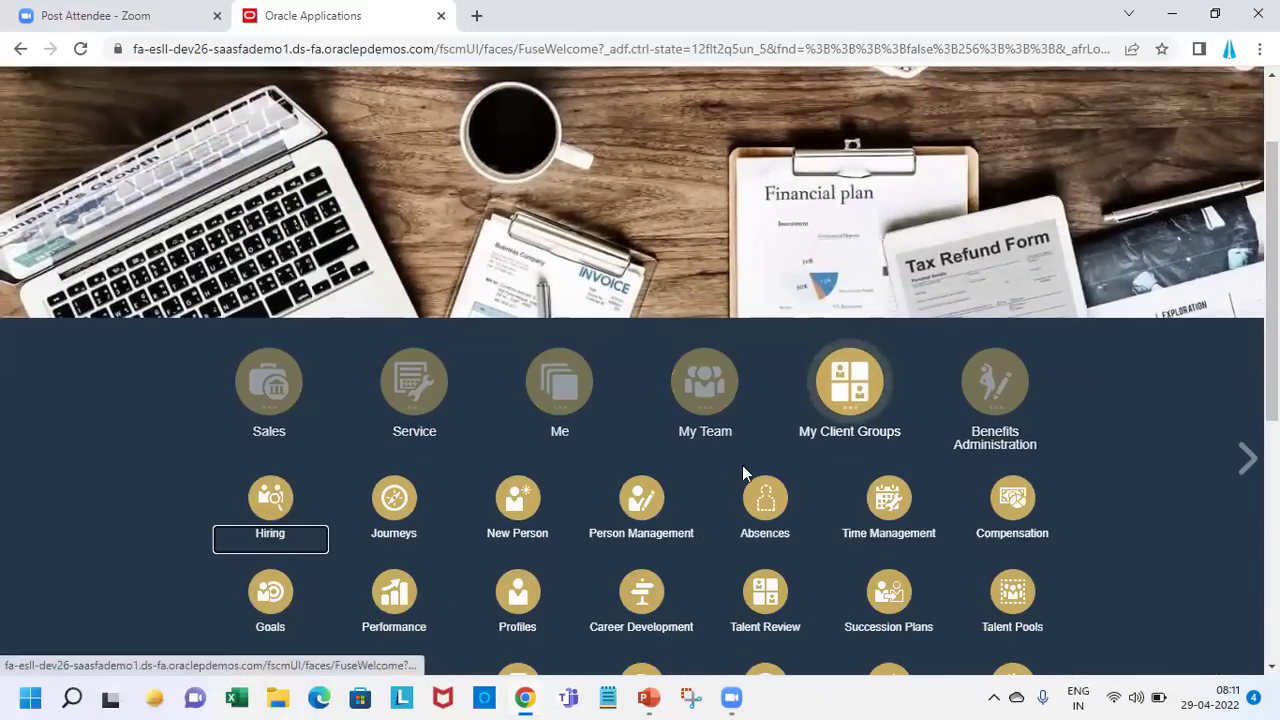
{"action": "left_click", "coordinate": [640, 503]}
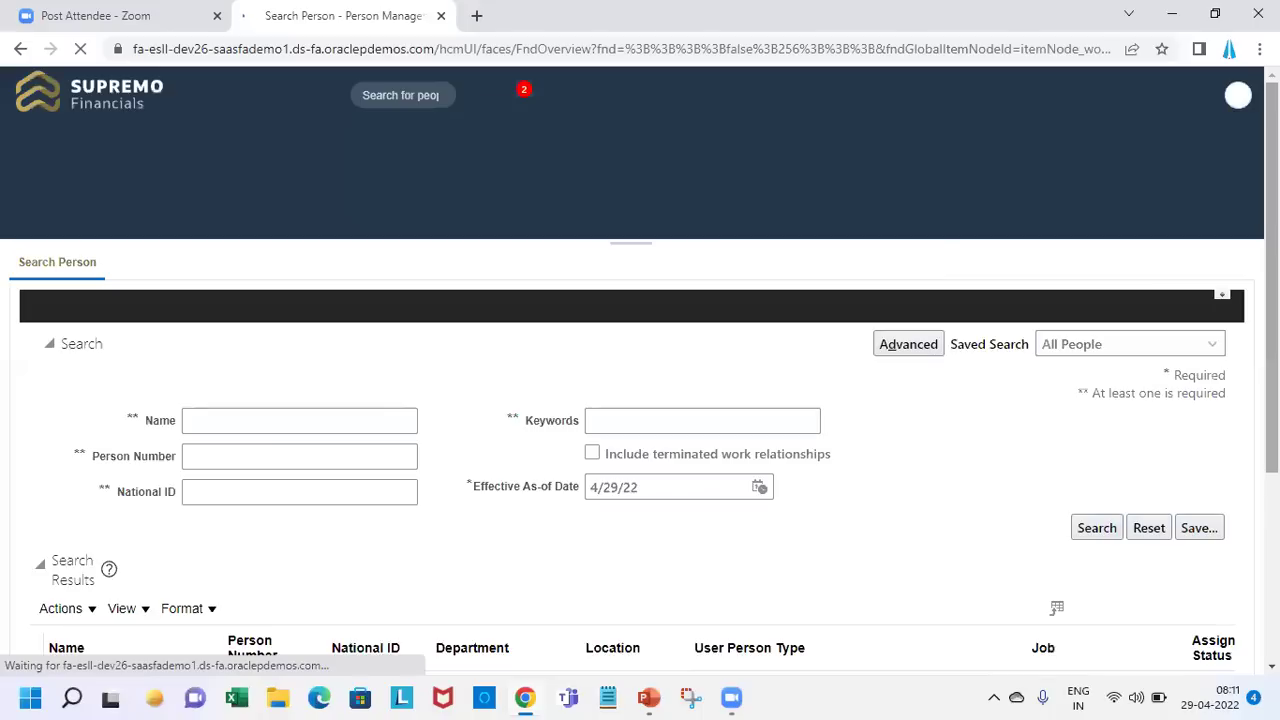
{"action": "left_click", "coordinate": [789, 459]}
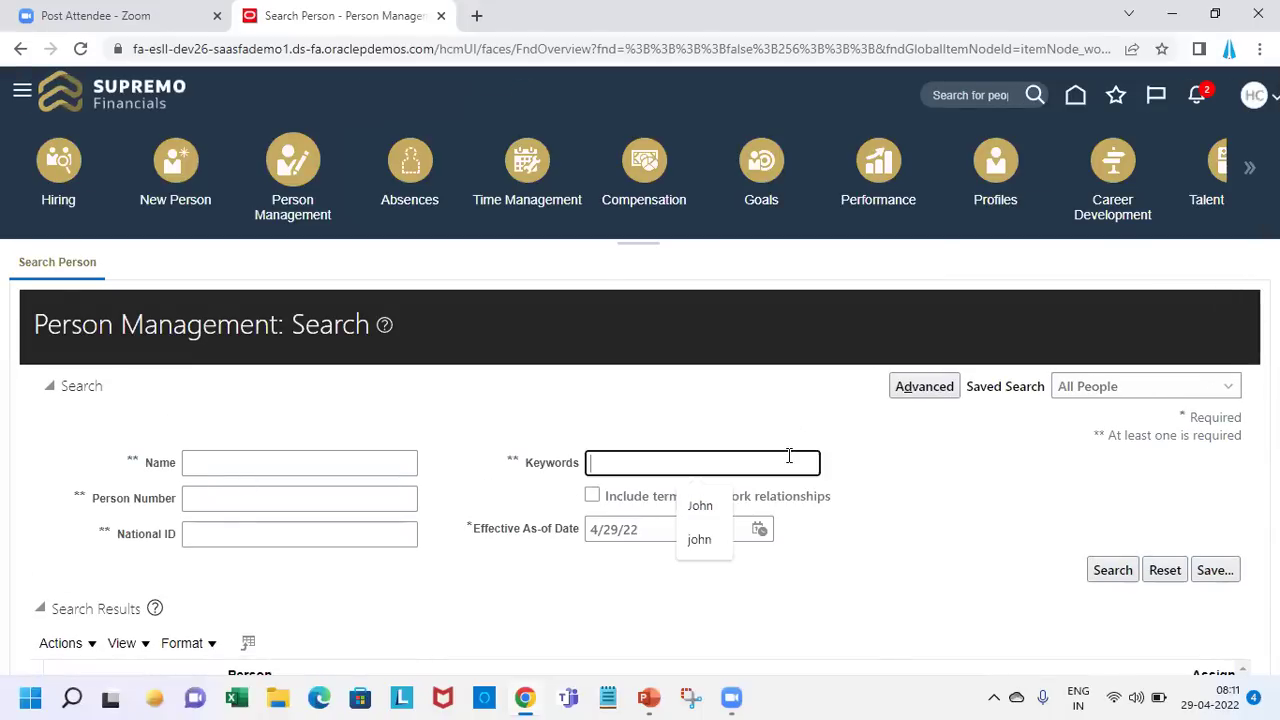
{"action": "type", "text": "White"}
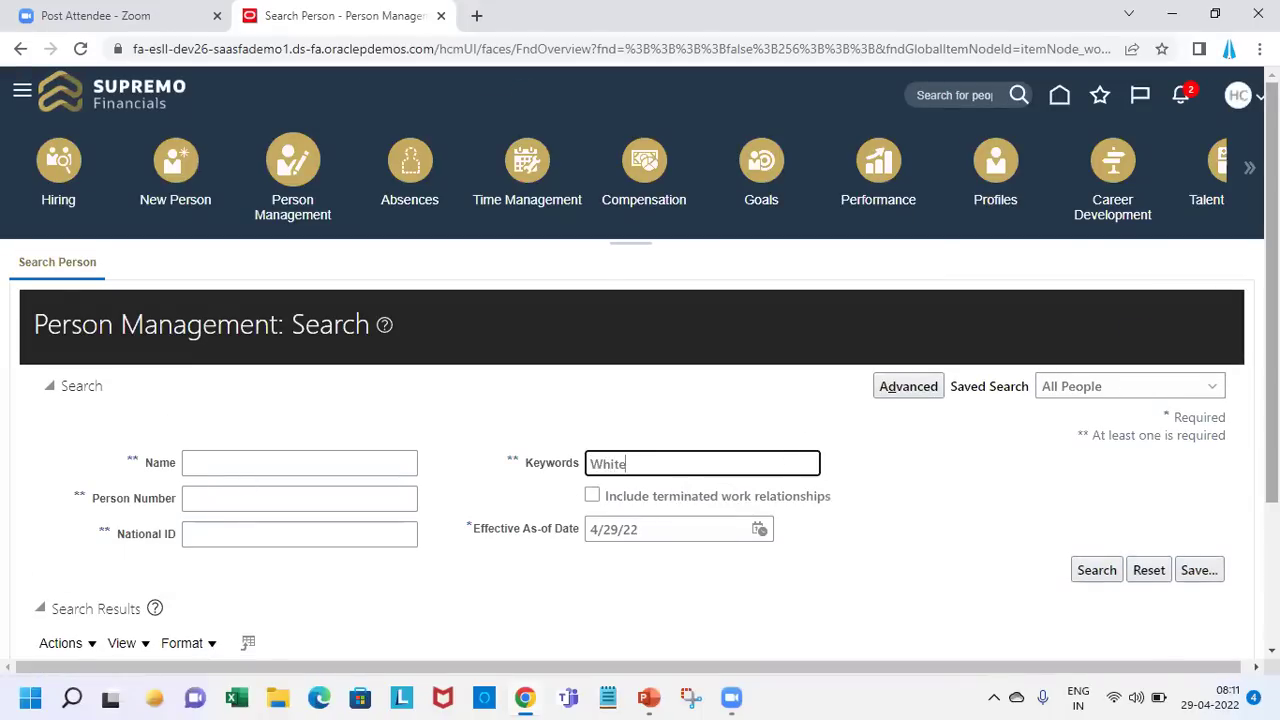
{"action": "key", "text": "Return"}
- Open the Person page of the first matching employee from that employee's recent actions
{"action": "mouse_move", "coordinate": [157, 520]}
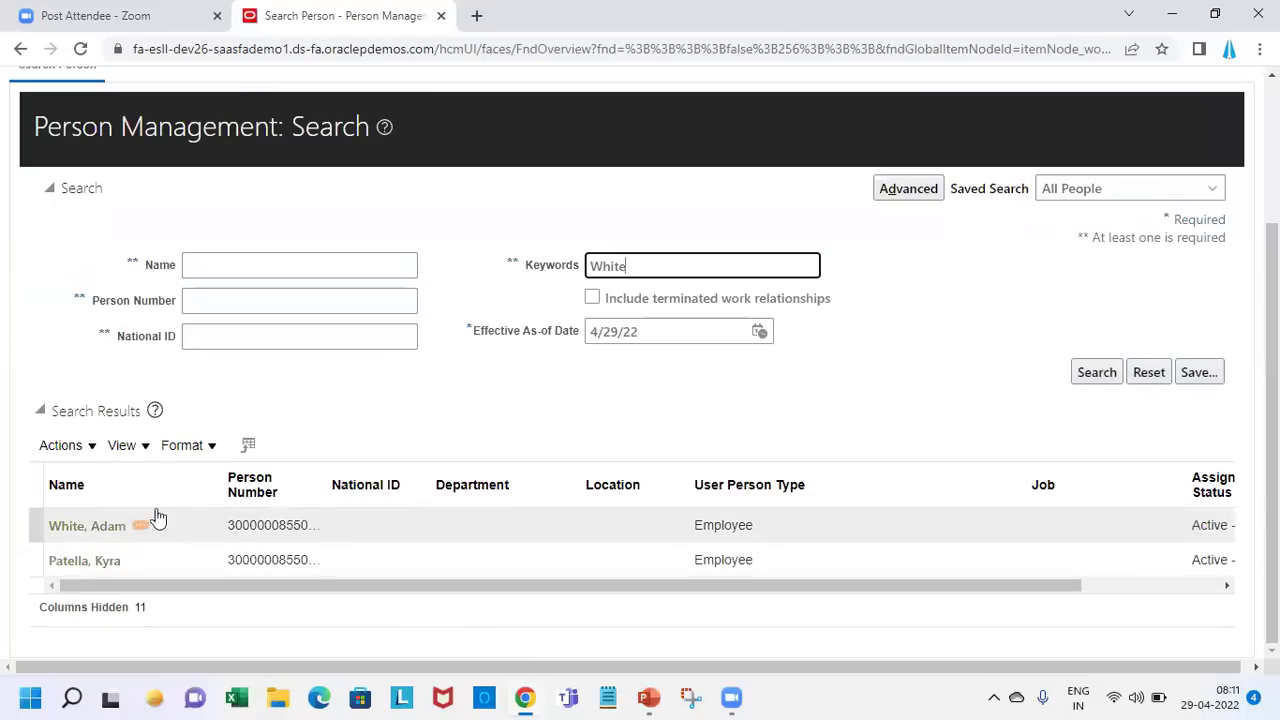
{"action": "left_click", "coordinate": [140, 530]}
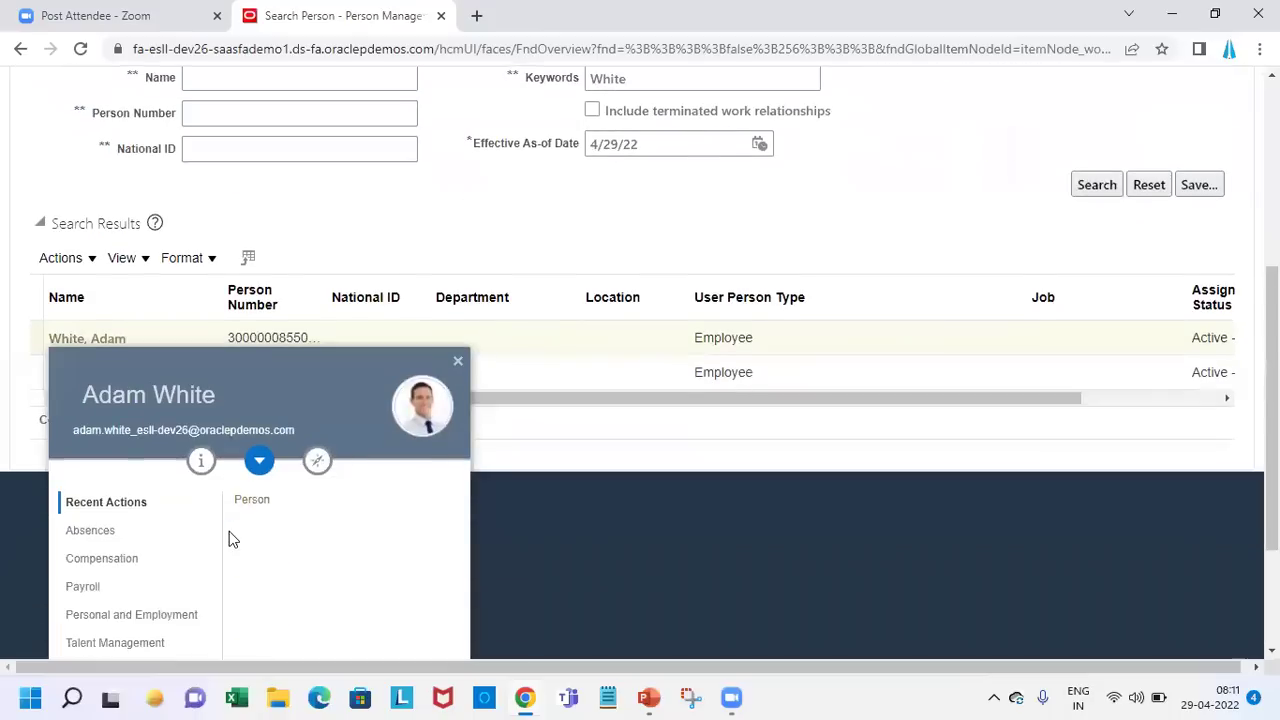
{"action": "left_click", "coordinate": [254, 306]}
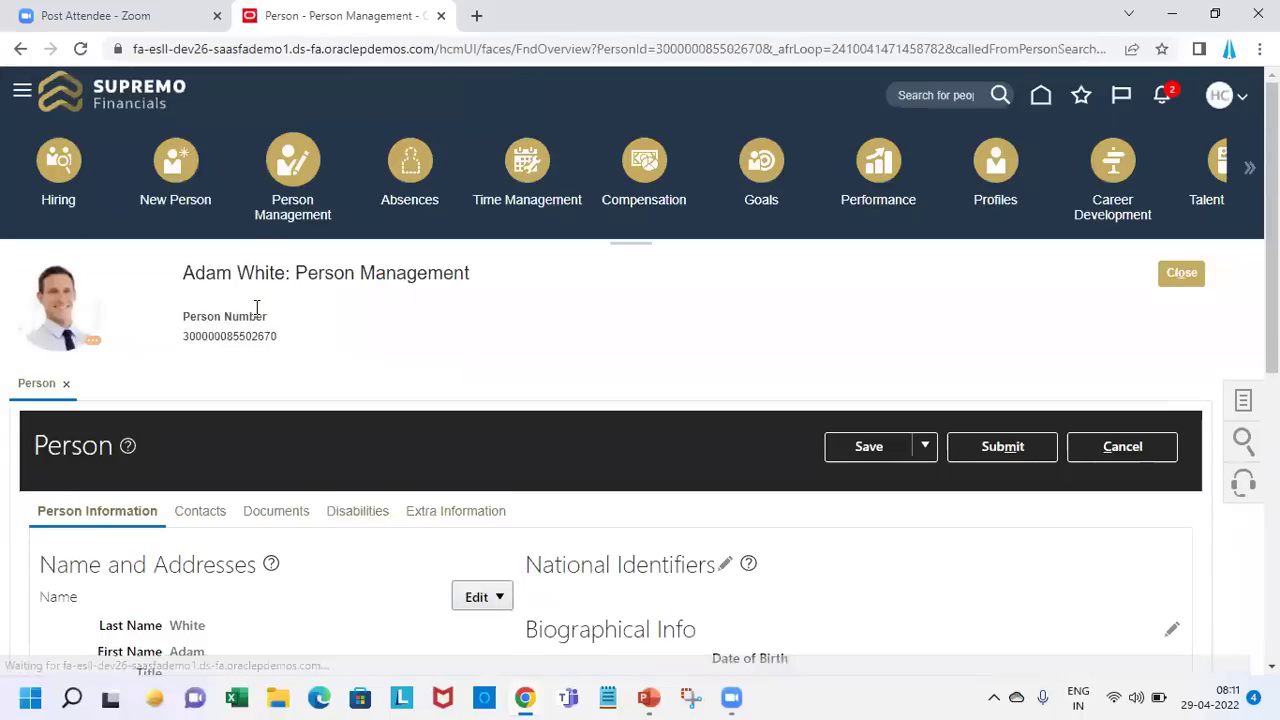
- Open the employee's email details for editing under Communication Methods, expand the work email row, and bring the whole dialog into view
{"action": "scroll", "coordinate": [640, 400], "scroll_direction": "down", "scroll_amount": 5}
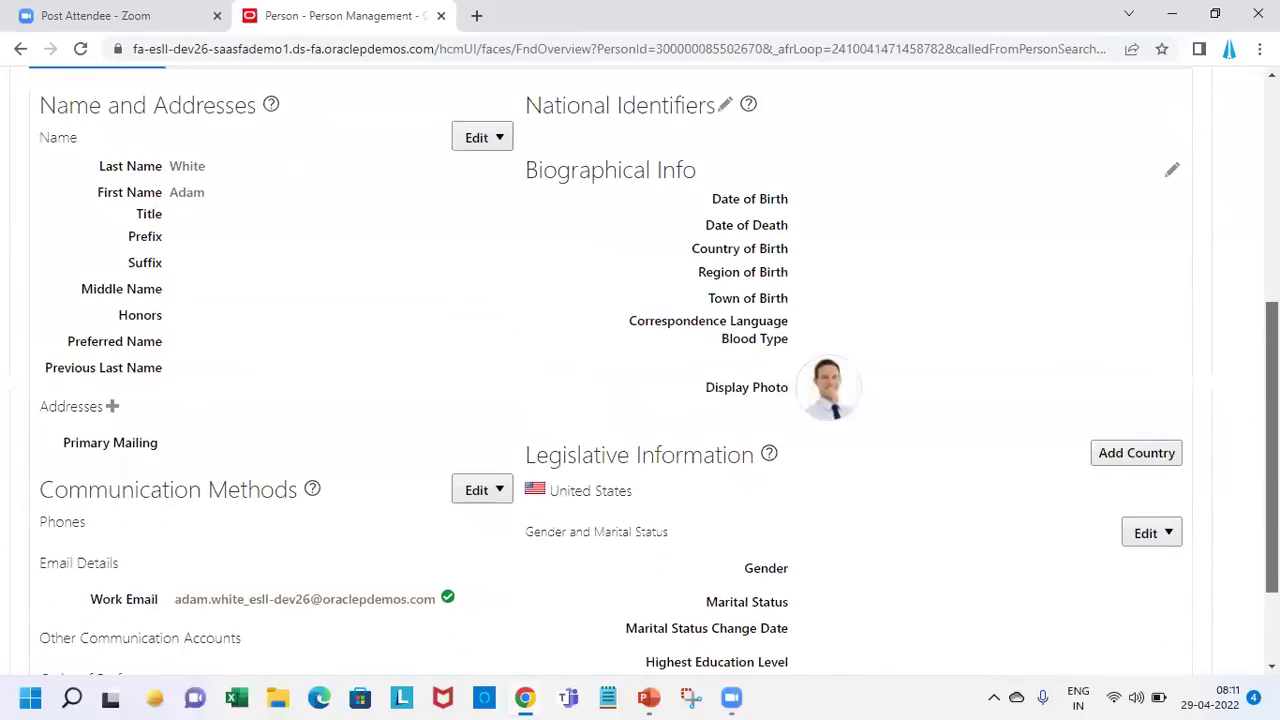
{"action": "scroll", "coordinate": [640, 400], "scroll_direction": "down", "scroll_amount": 2}
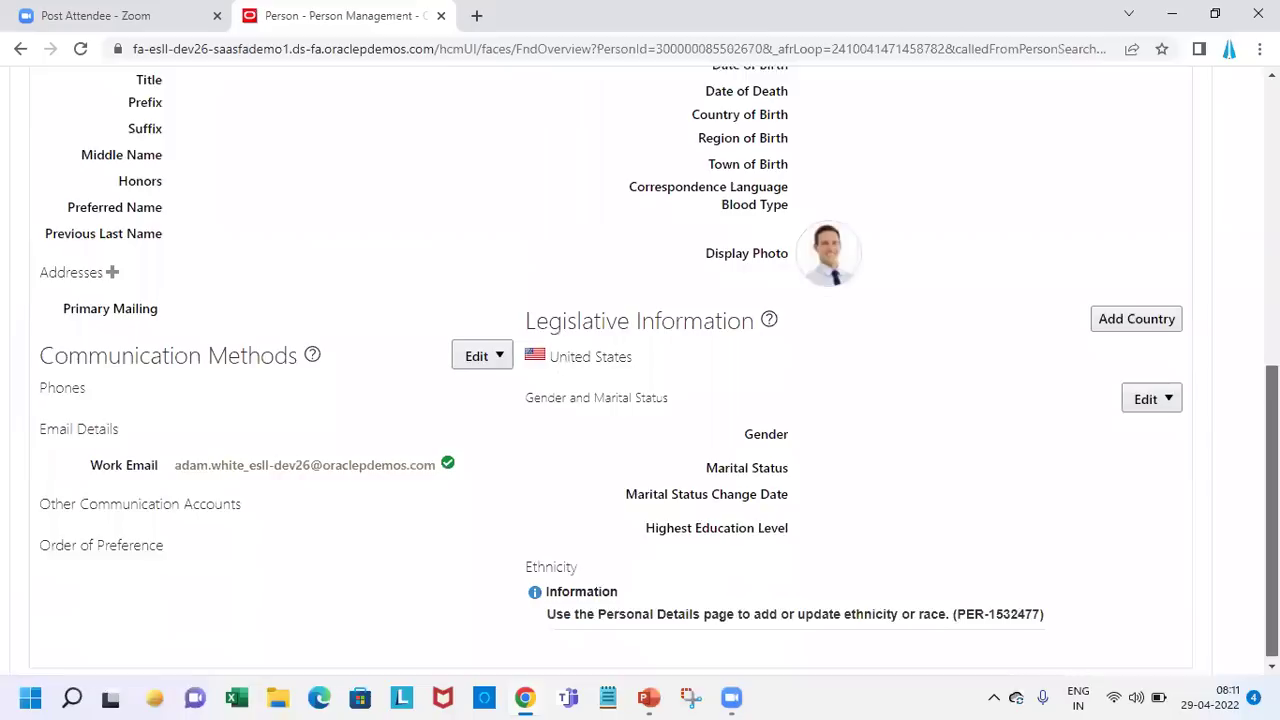
{"action": "left_click", "coordinate": [500, 350]}
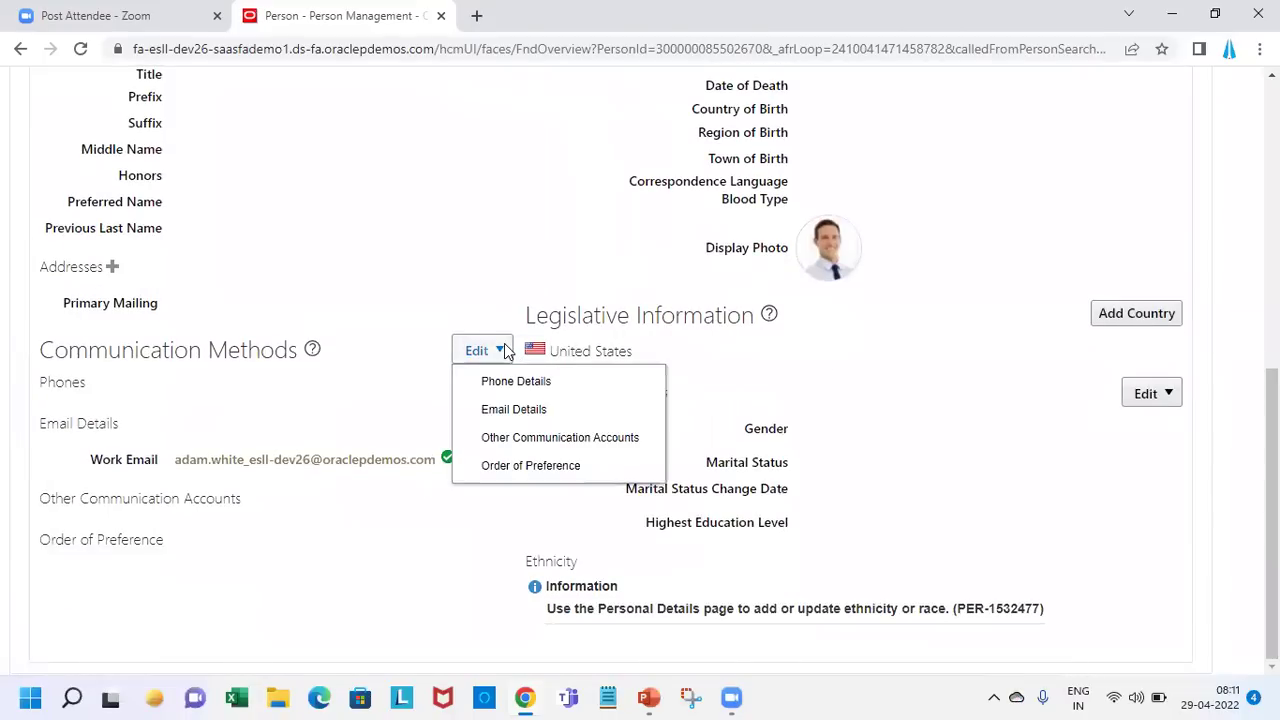
{"action": "left_click", "coordinate": [531, 410]}
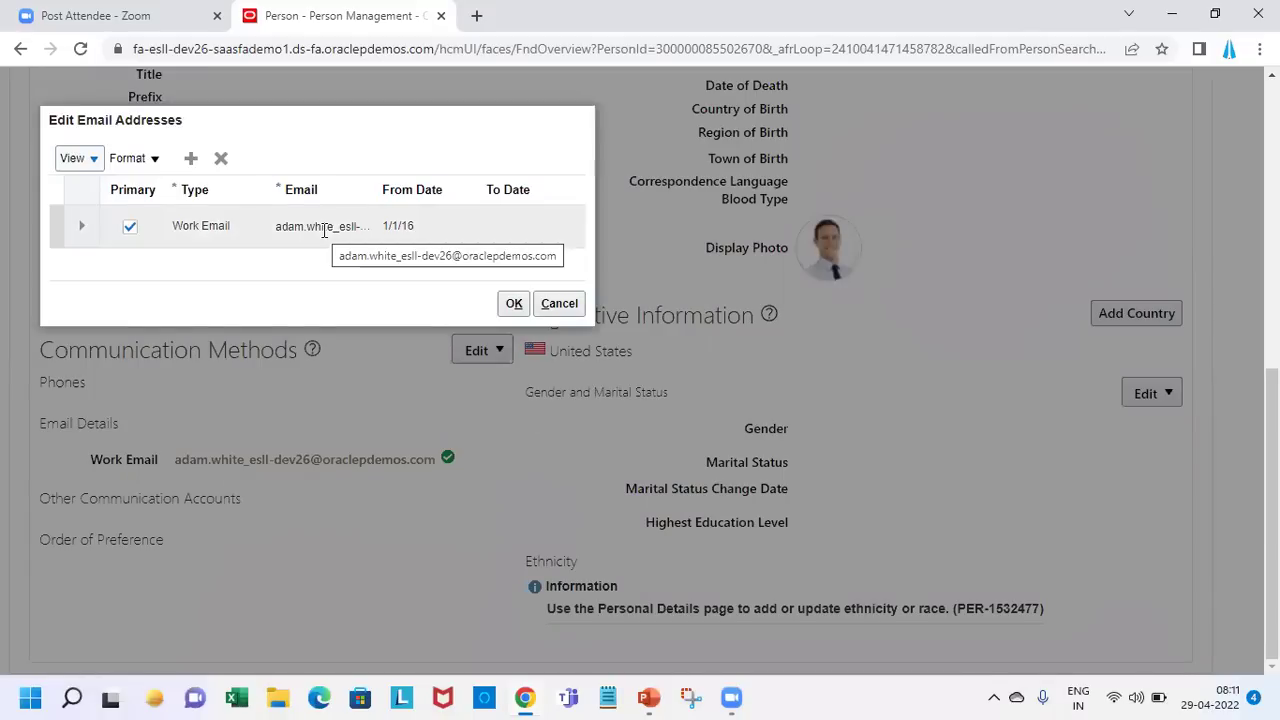
{"action": "left_click", "coordinate": [80, 227]}
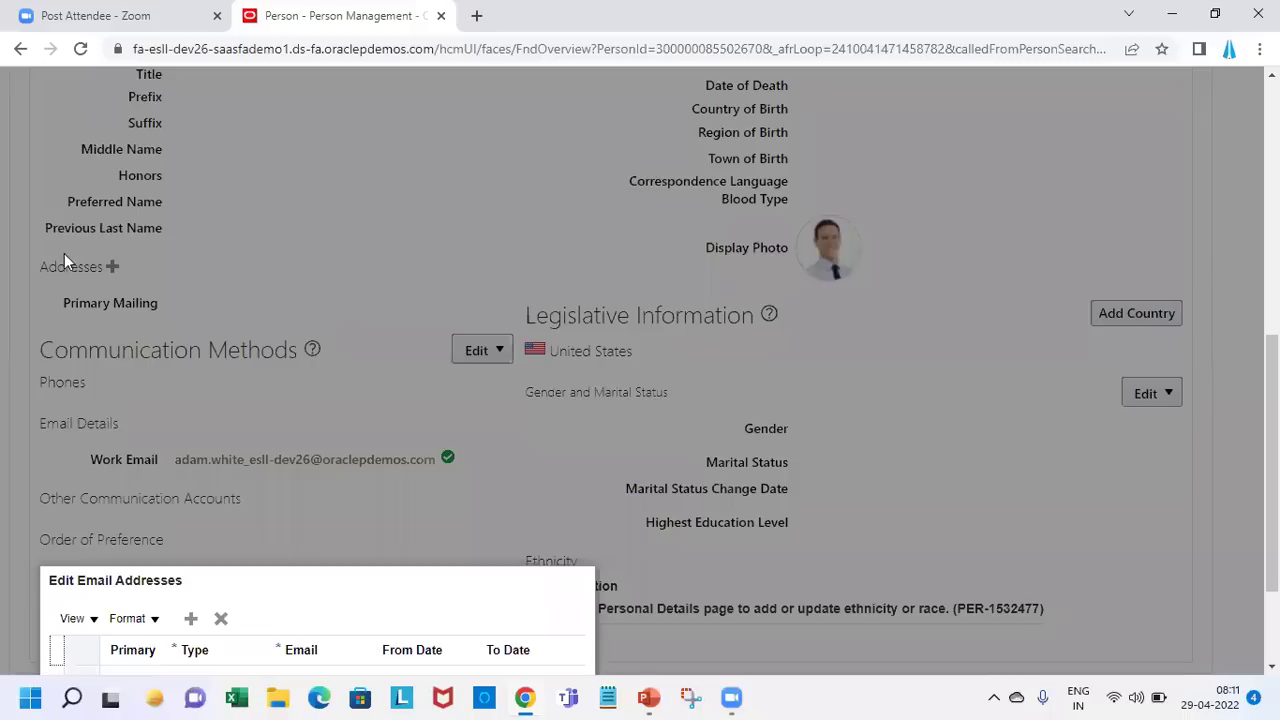
{"action": "left_click_drag", "start_coordinate": [225, 581], "coordinate": [285, 154]}
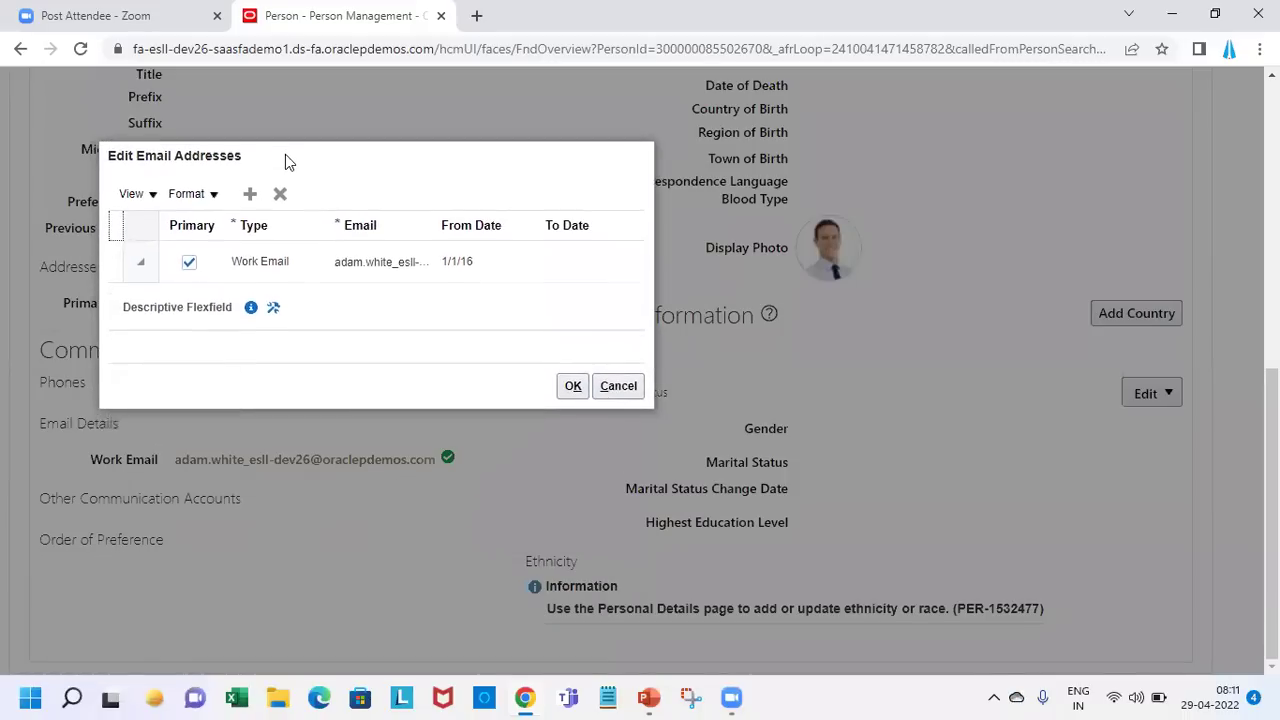
- Check the email descriptive flexfield's information, open its setup page, and examine the SP_DOMAIN_PROVIDER global segment
{"action": "left_click", "coordinate": [255, 307]}
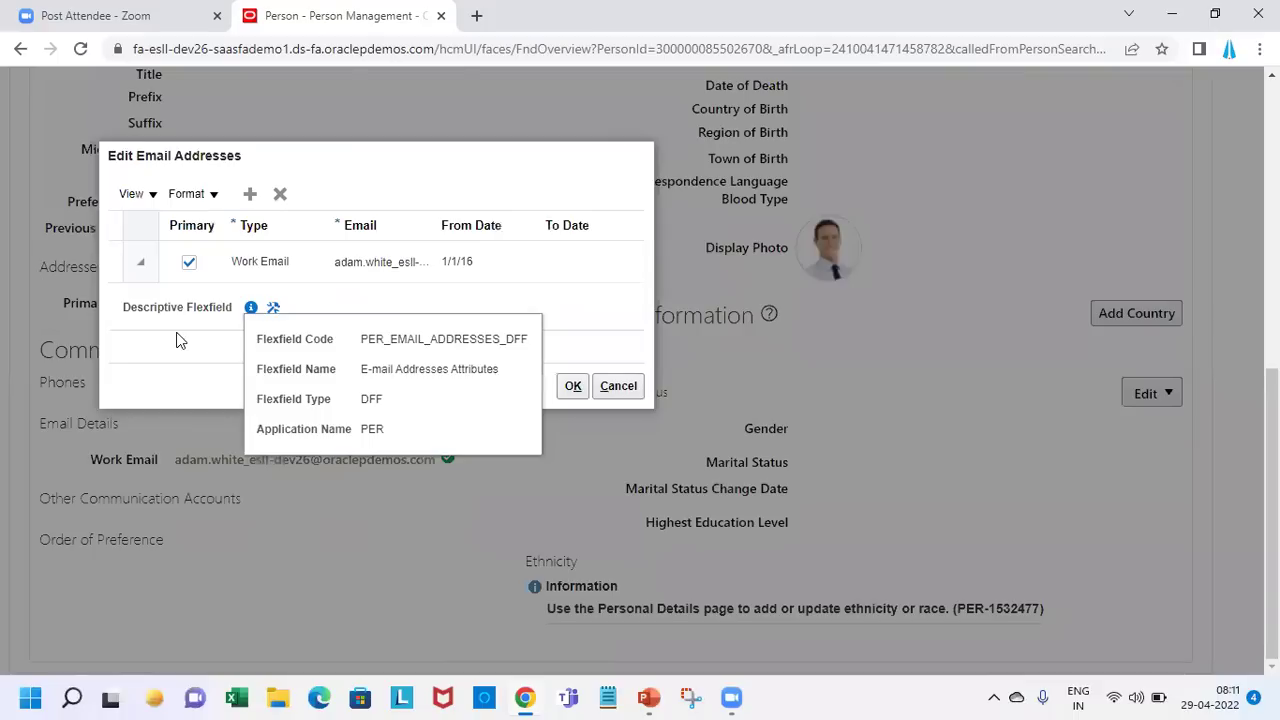
{"action": "left_click", "coordinate": [275, 307]}
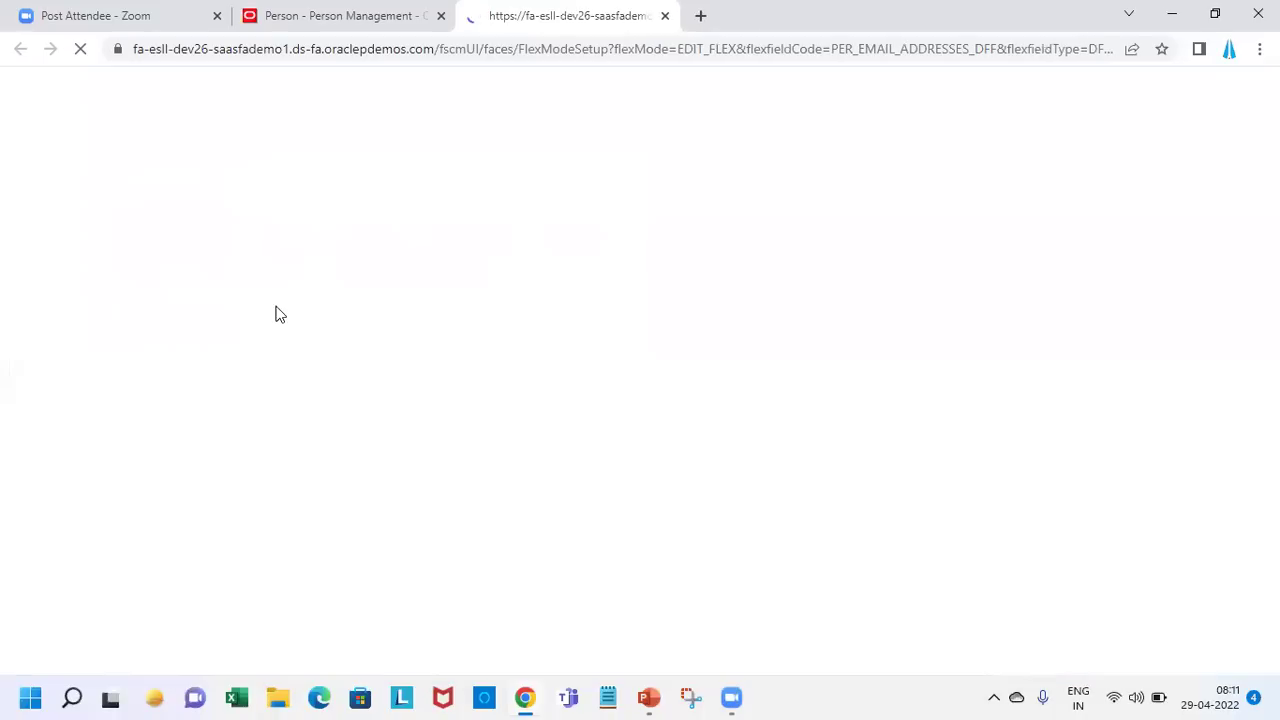
{"action": "left_click", "coordinate": [231, 271]}
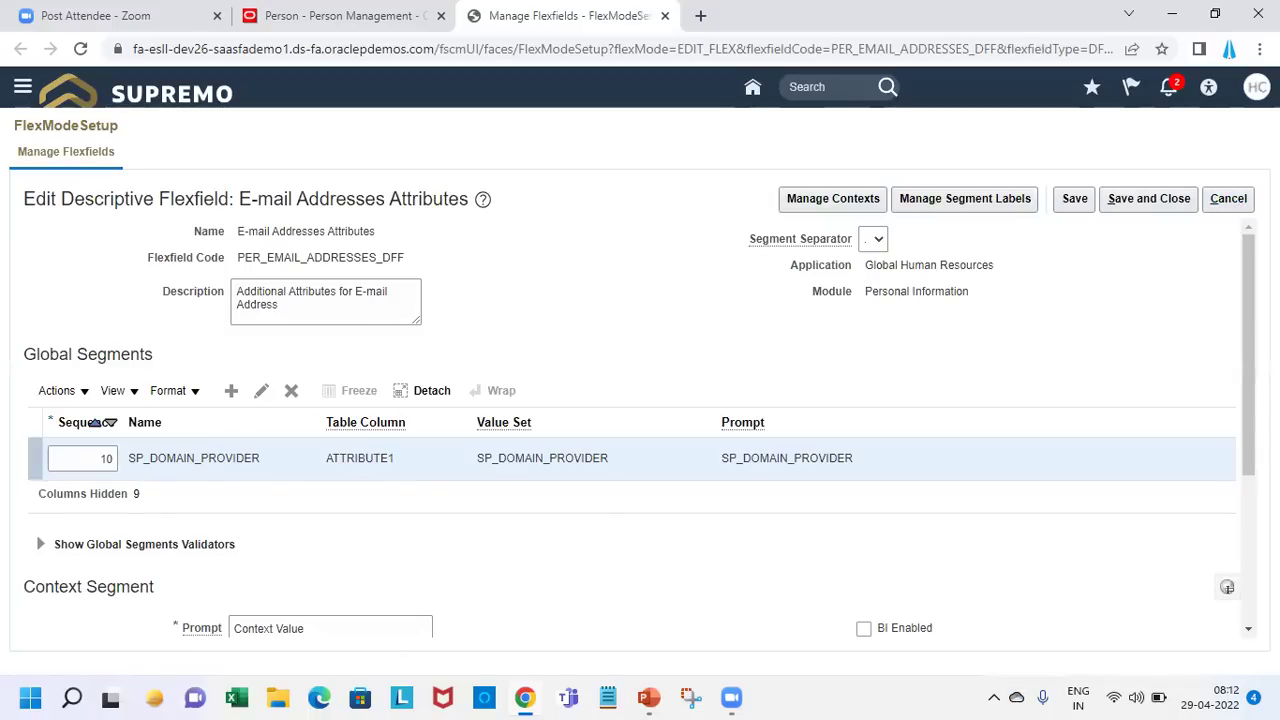
{"action": "scroll", "coordinate": [256, 368], "scroll_direction": "down", "scroll_amount": 1}
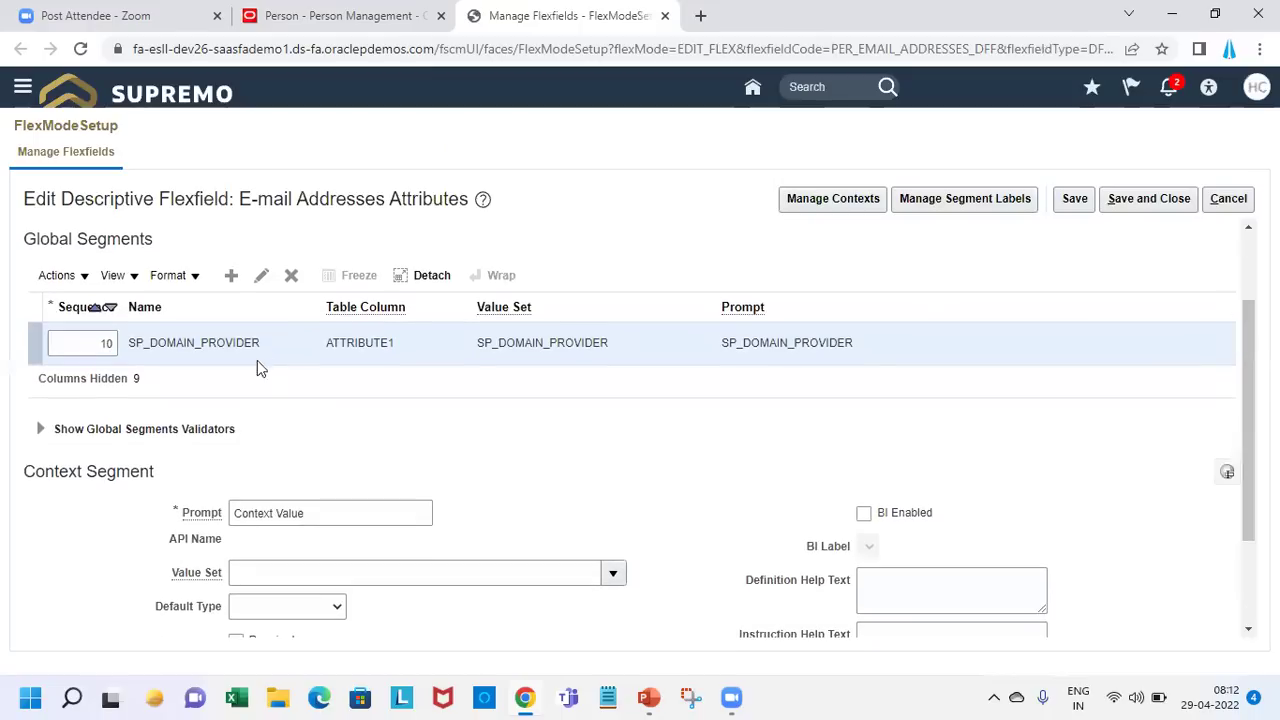
{"action": "double_click", "coordinate": [197, 343]}
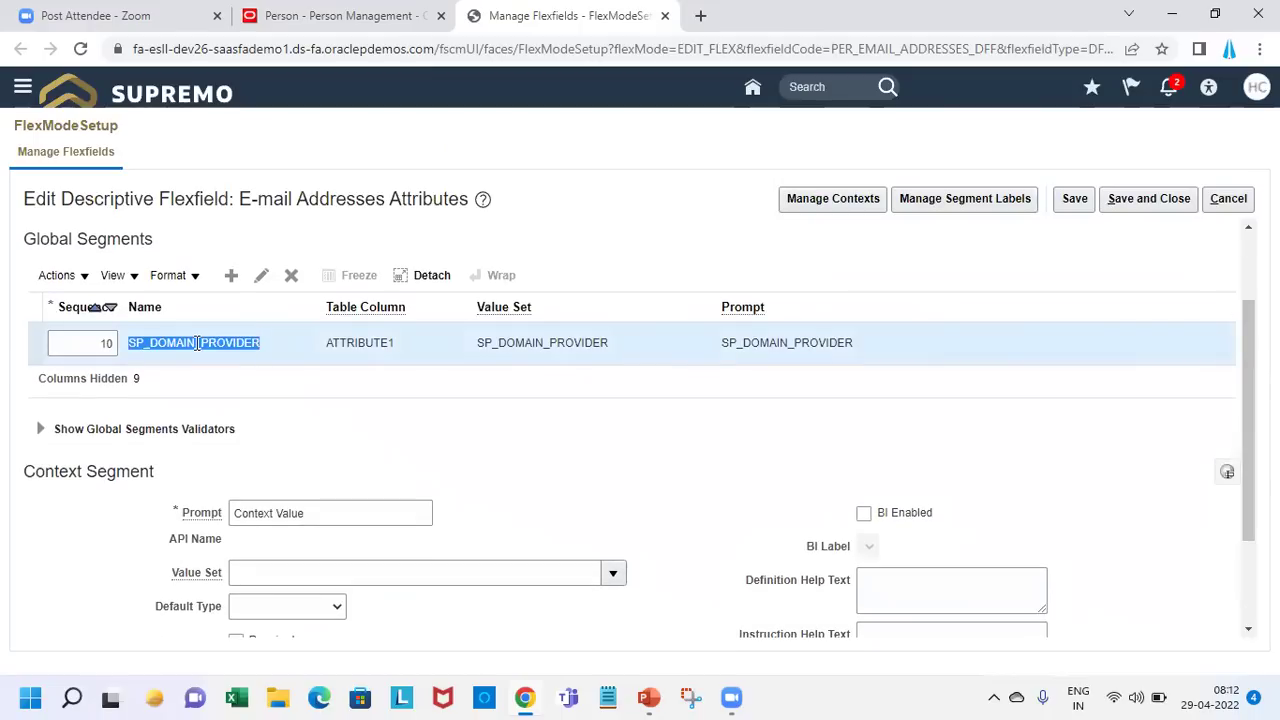
- Start a new global segment for the e-mail addresses flexfield named SP_EMAIL_NAME, with matching code and API name
{"action": "left_click", "coordinate": [233, 281]}
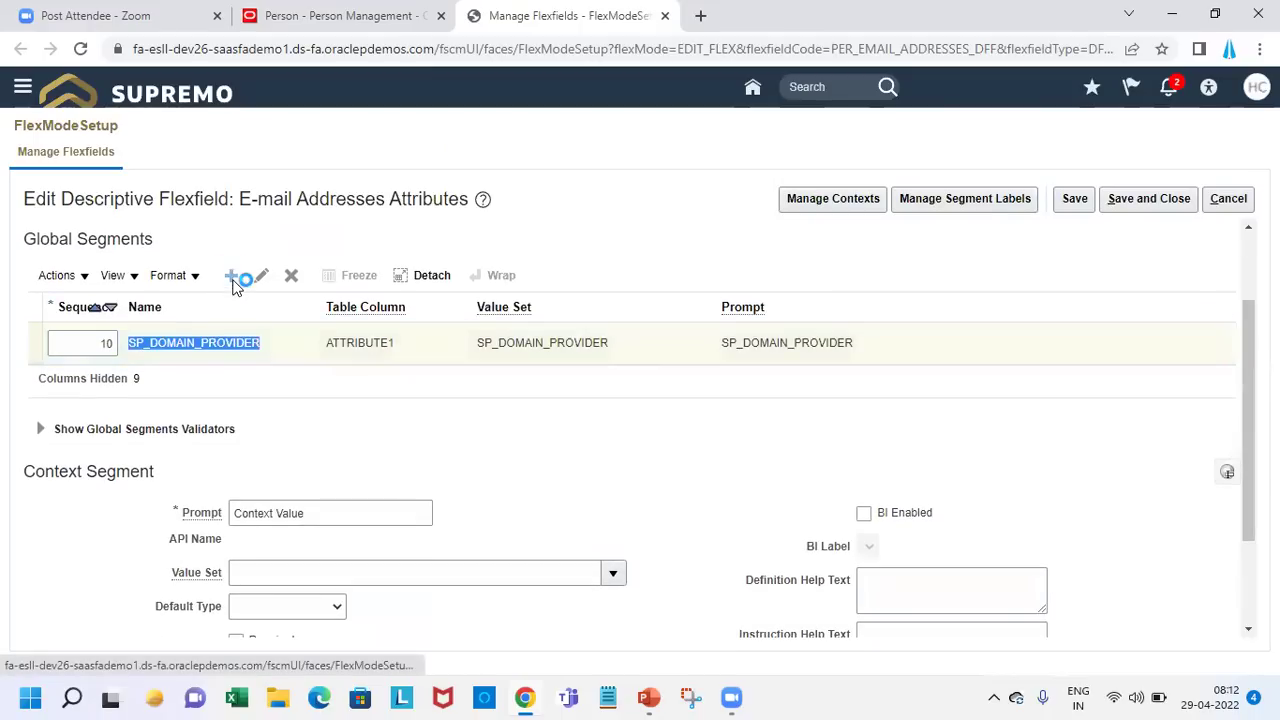
{"action": "left_click", "coordinate": [266, 289]}
{"action": "type", "text": "SP_EMA"}
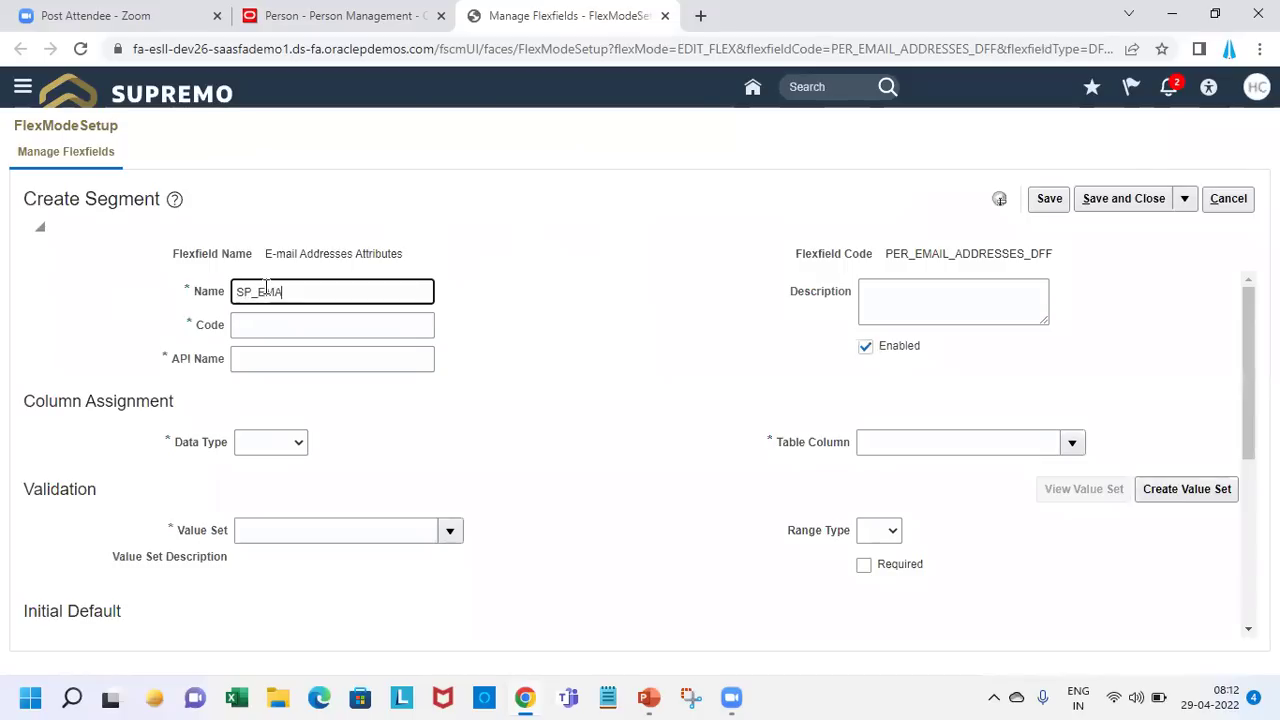
{"action": "type", "text": "IL_NAME"}
{"action": "key", "text": "Tab"}
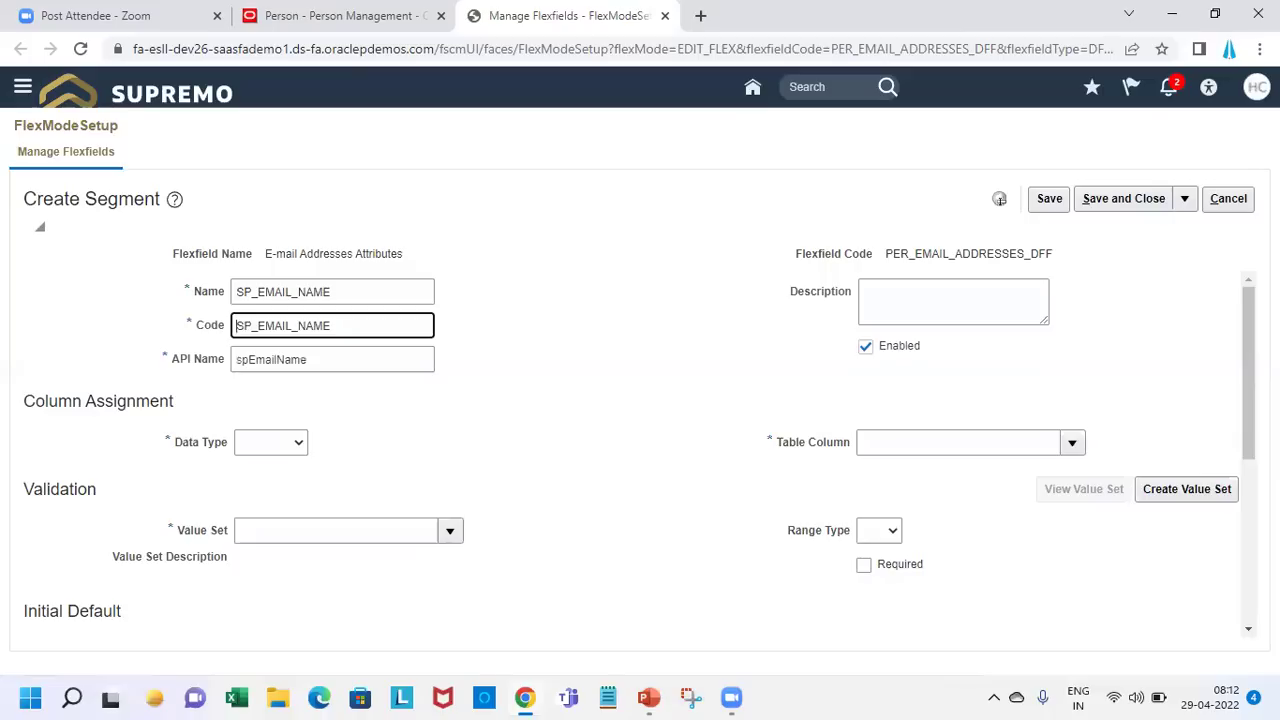
- Set the new segment's data type to Character
{"action": "scroll", "coordinate": [462, 403], "scroll_direction": "down", "scroll_amount": 3}
{"action": "left_click", "coordinate": [275, 305]}
{"action": "left_click", "coordinate": [270, 340]}
{"action": "left_click", "coordinate": [277, 305]}
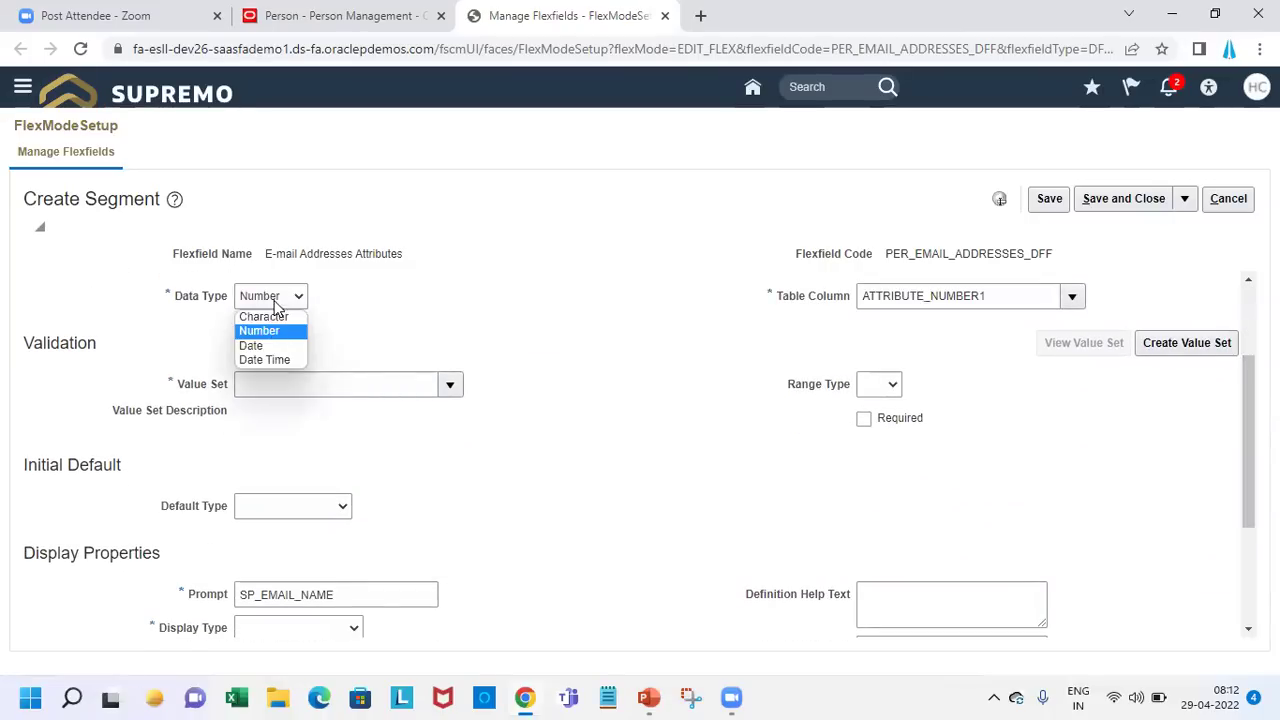
{"action": "left_click", "coordinate": [275, 317]}
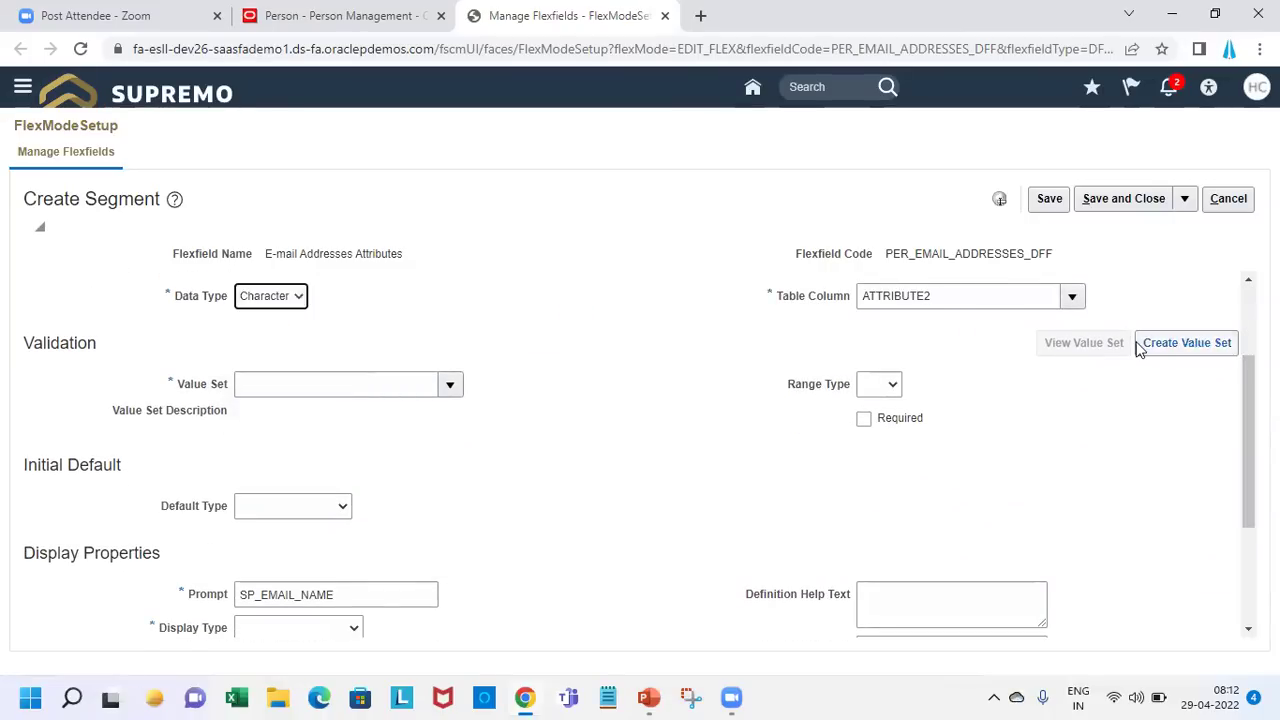
{"action": "left_click", "coordinate": [378, 377]}
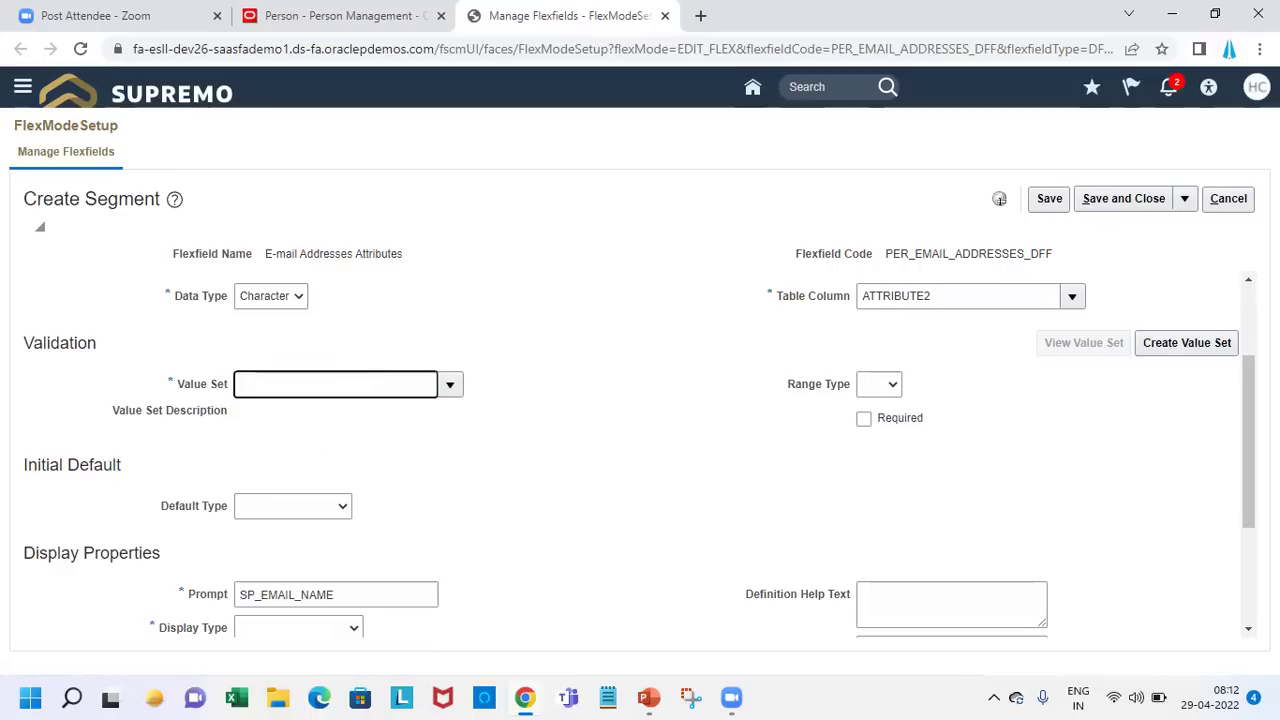
- Start a new value set for the segment with code SP_EMAIL_TYPE and module Person Common
{"action": "left_click", "coordinate": [1190, 338]}
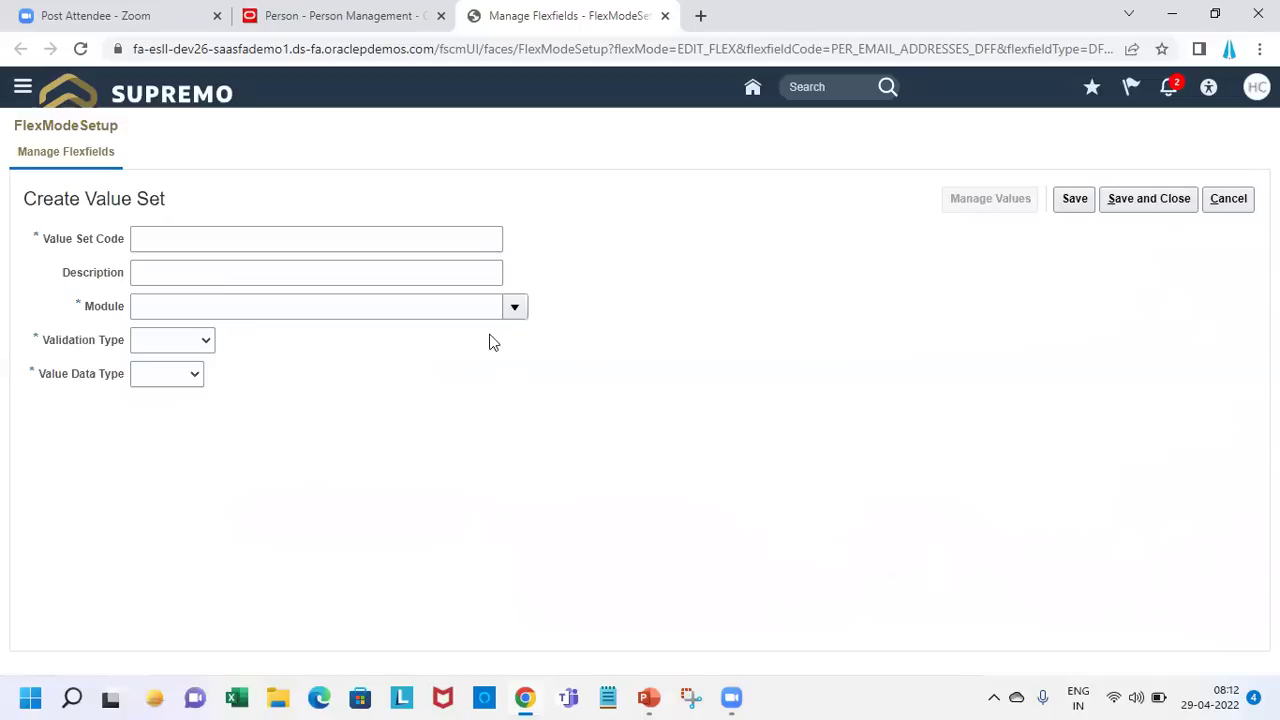
{"action": "left_click", "coordinate": [251, 232]}
{"action": "type", "text": "SP_EMAIL_TY"}
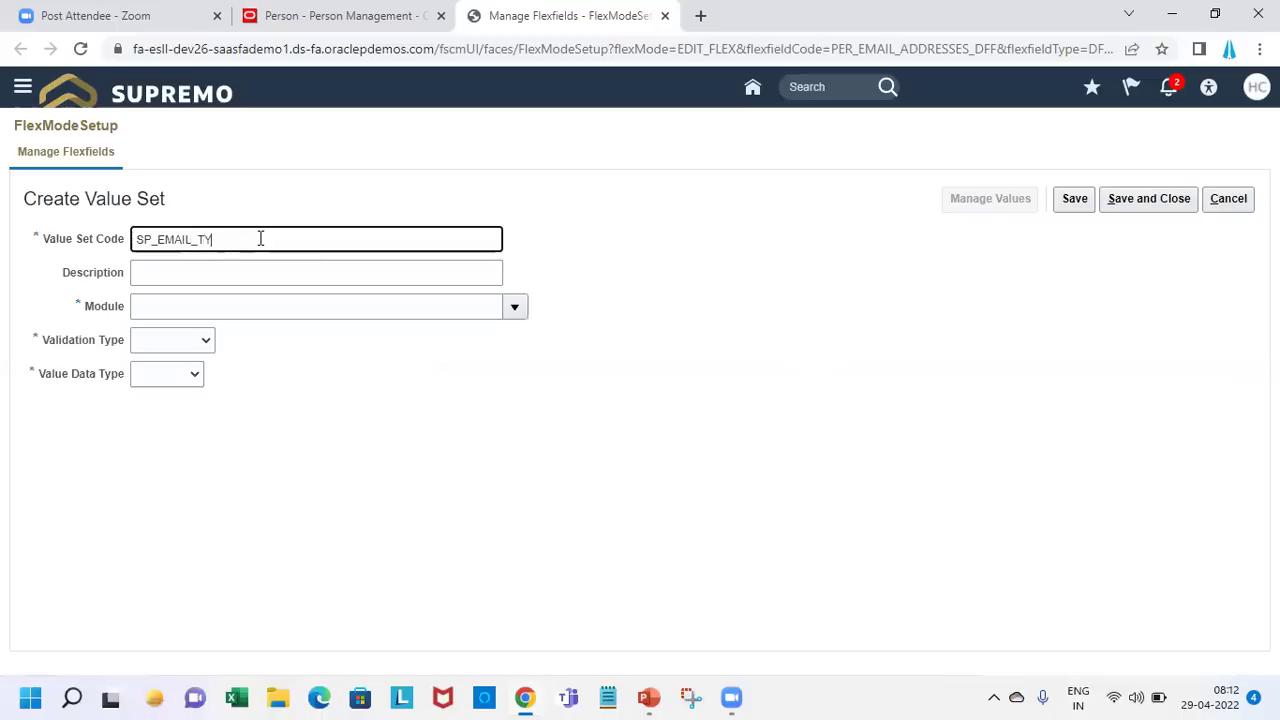
{"action": "key", "text": "Tab"}
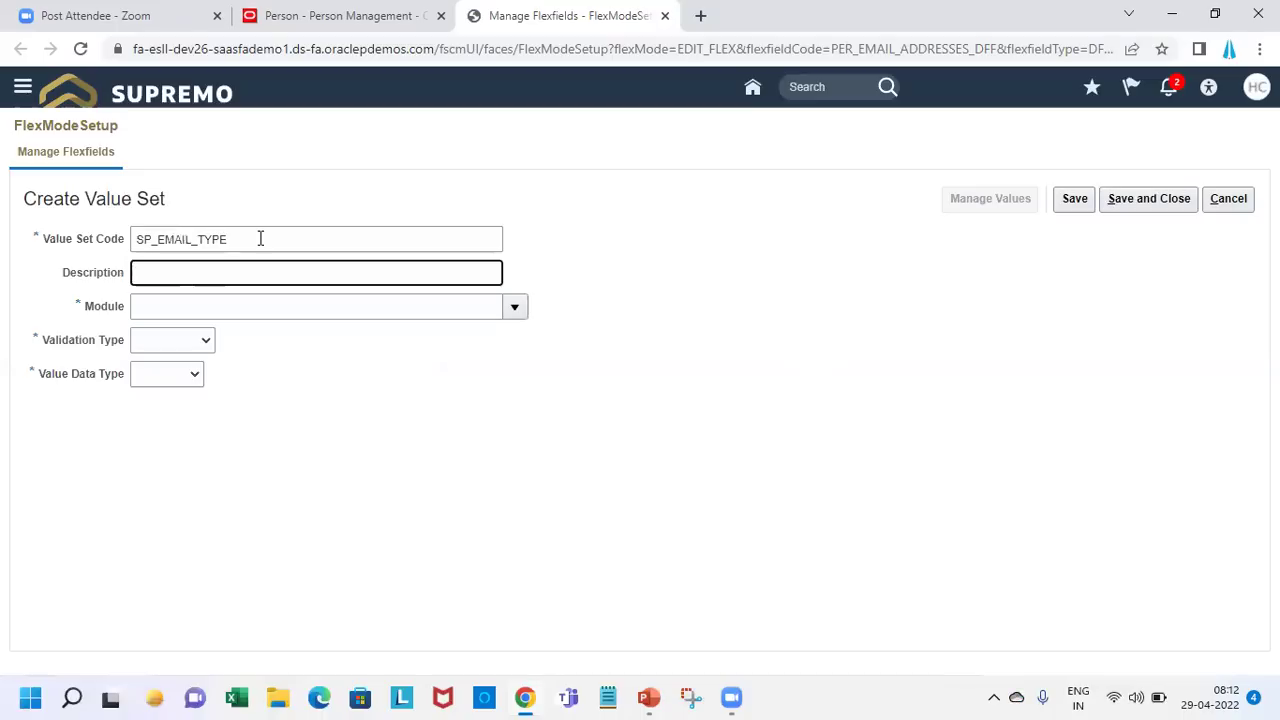
{"action": "key", "text": "Tab"}
{"action": "type", "text": "Person Common"}
{"action": "key", "text": "Tab"}
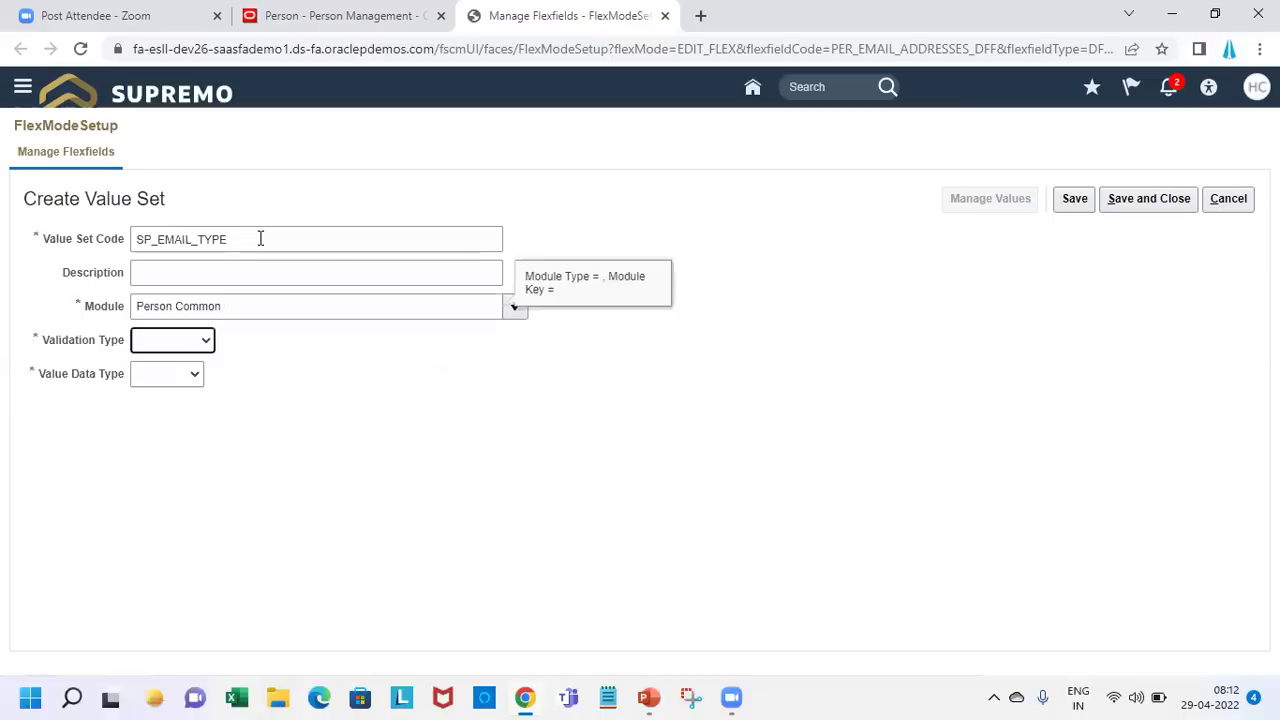
- Set the value set's validation type to Dependent and its value data type to Character
{"action": "left_click", "coordinate": [180, 345]}
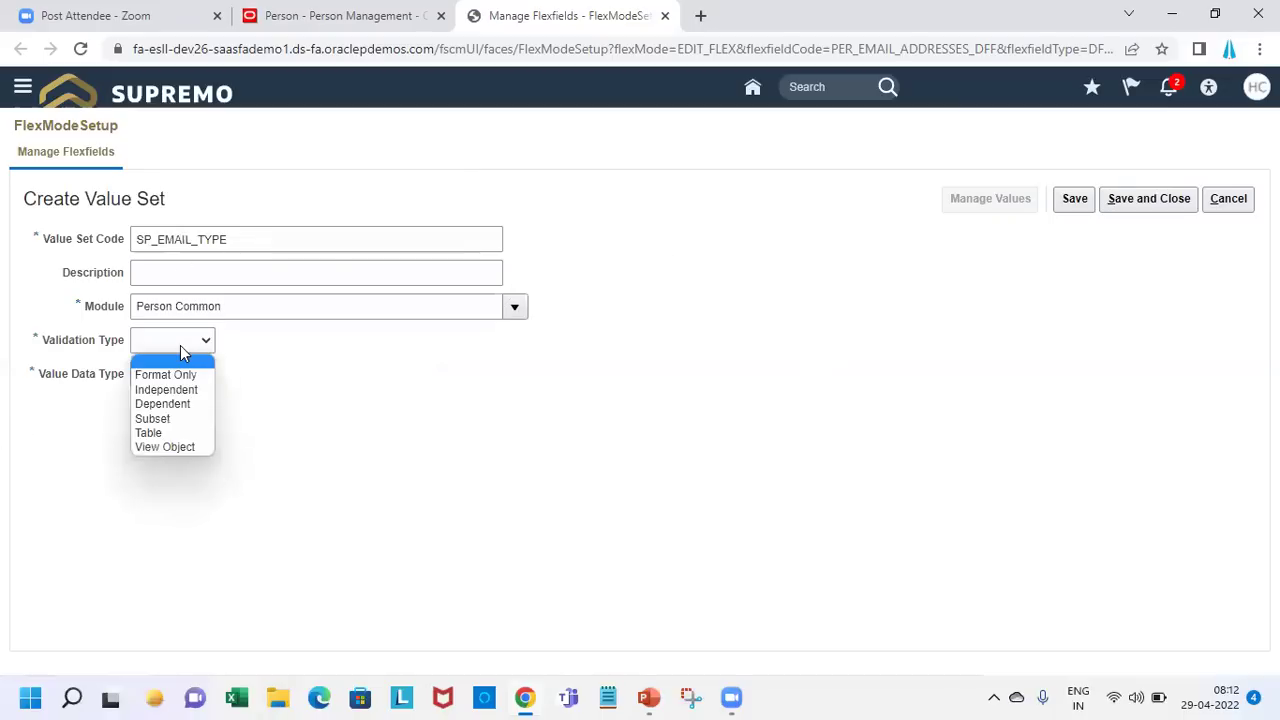
{"action": "left_click", "coordinate": [189, 405]}
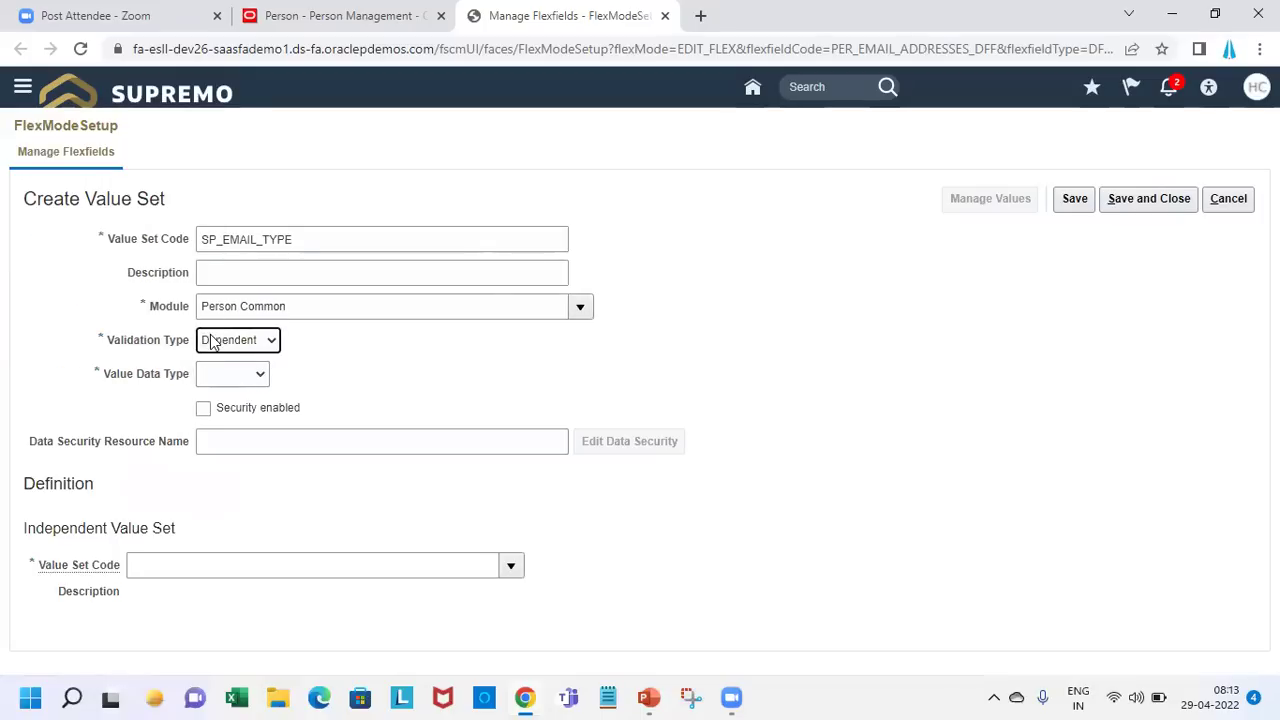
{"action": "left_click", "coordinate": [251, 373]}
{"action": "left_click", "coordinate": [249, 408]}
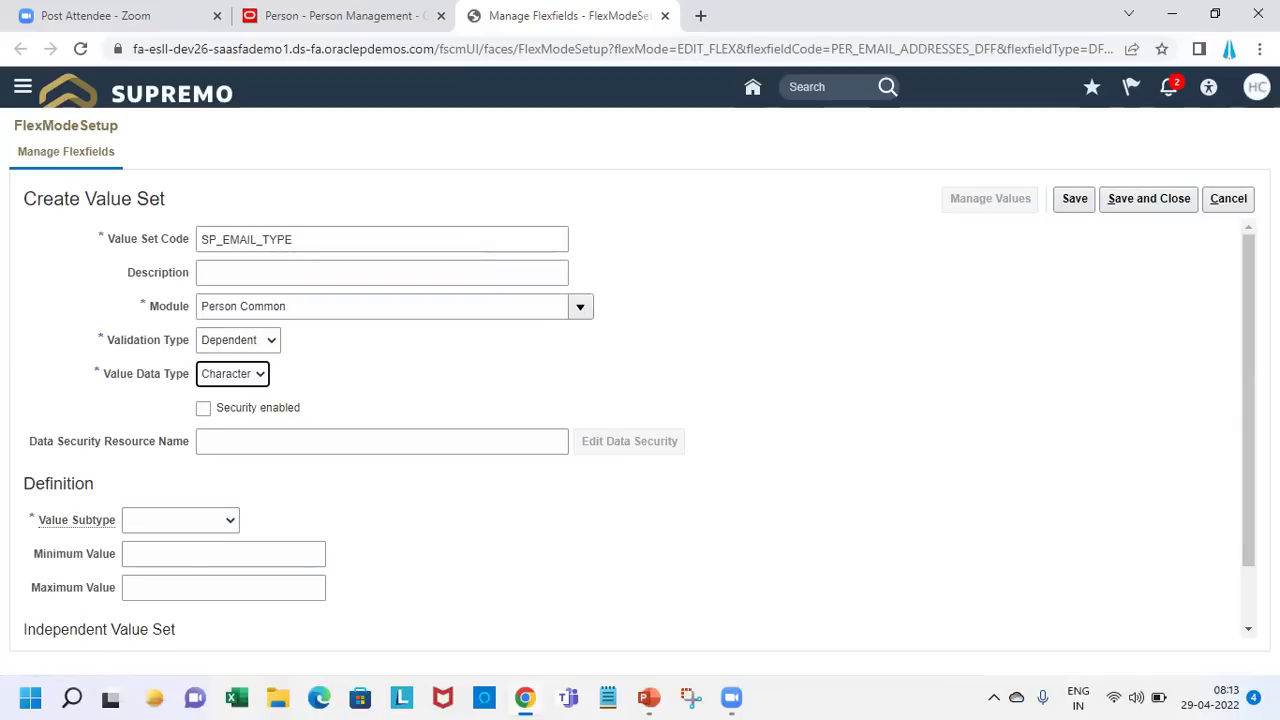
- Define the value set's subtype as Text with a maximum length of 30
{"action": "scroll", "coordinate": [1245, 490], "scroll_direction": "down", "scroll_amount": 2}
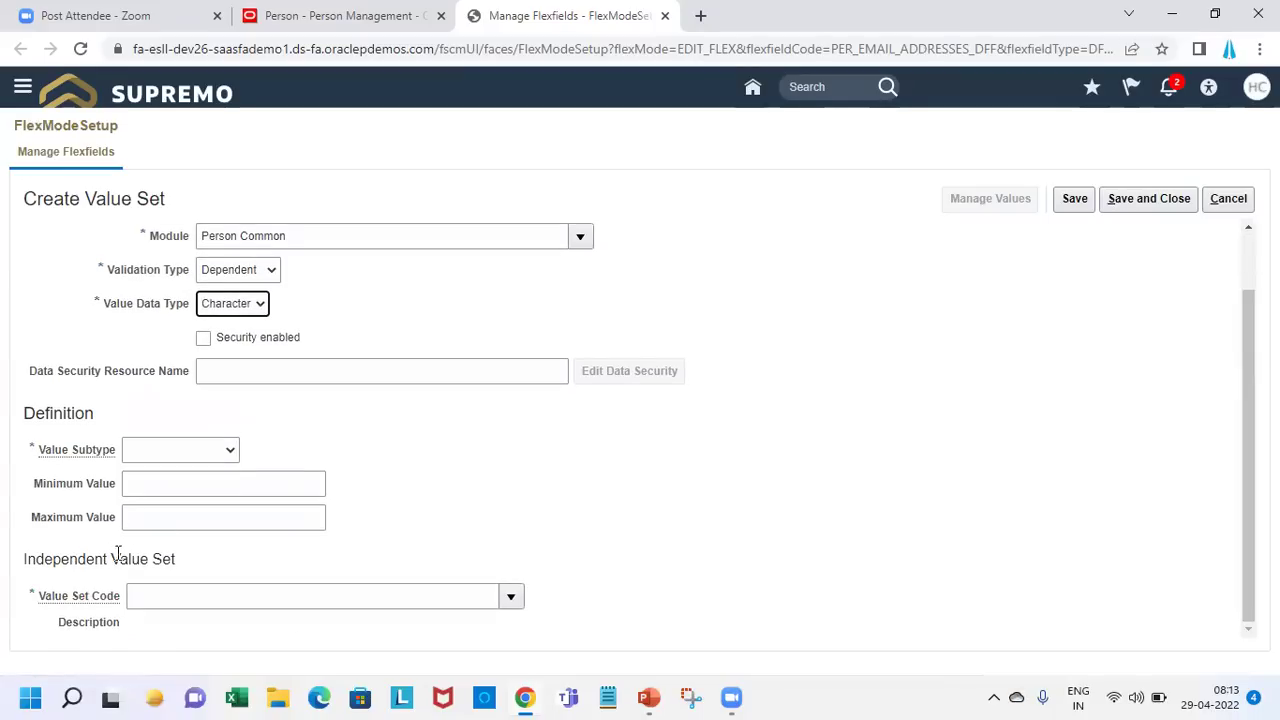
{"action": "left_click", "coordinate": [155, 452]}
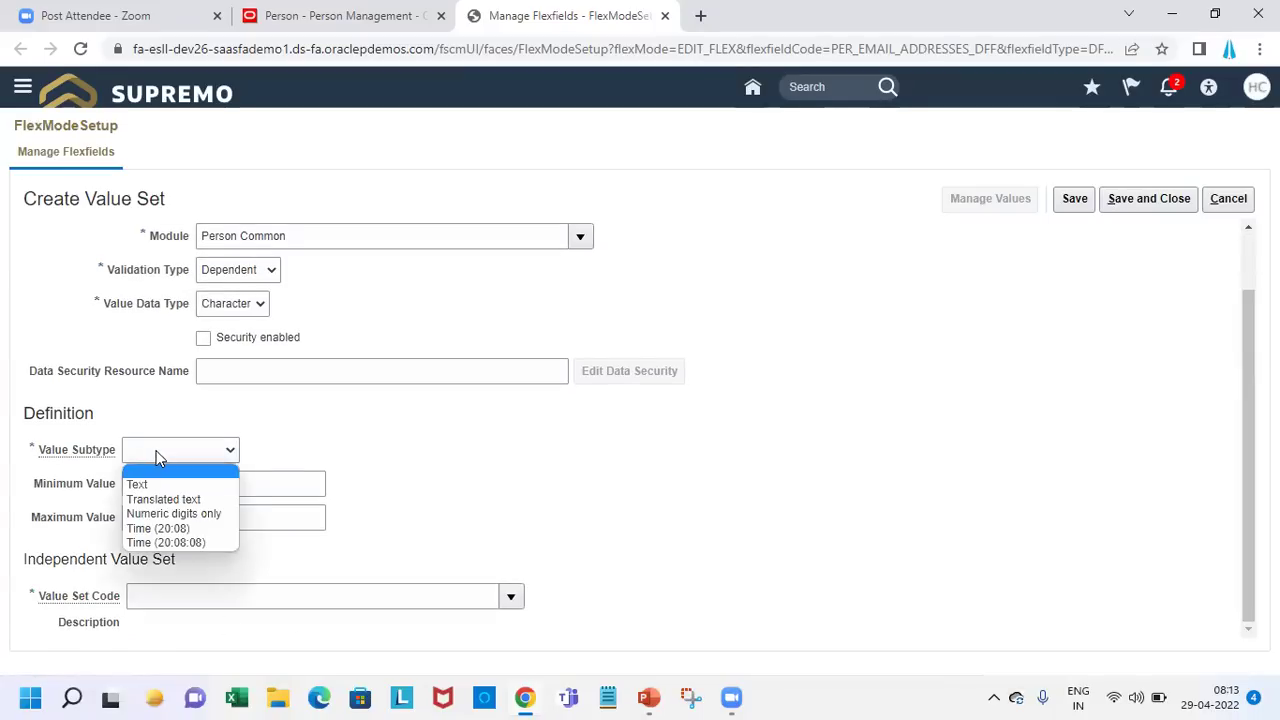
{"action": "left_click", "coordinate": [157, 484]}
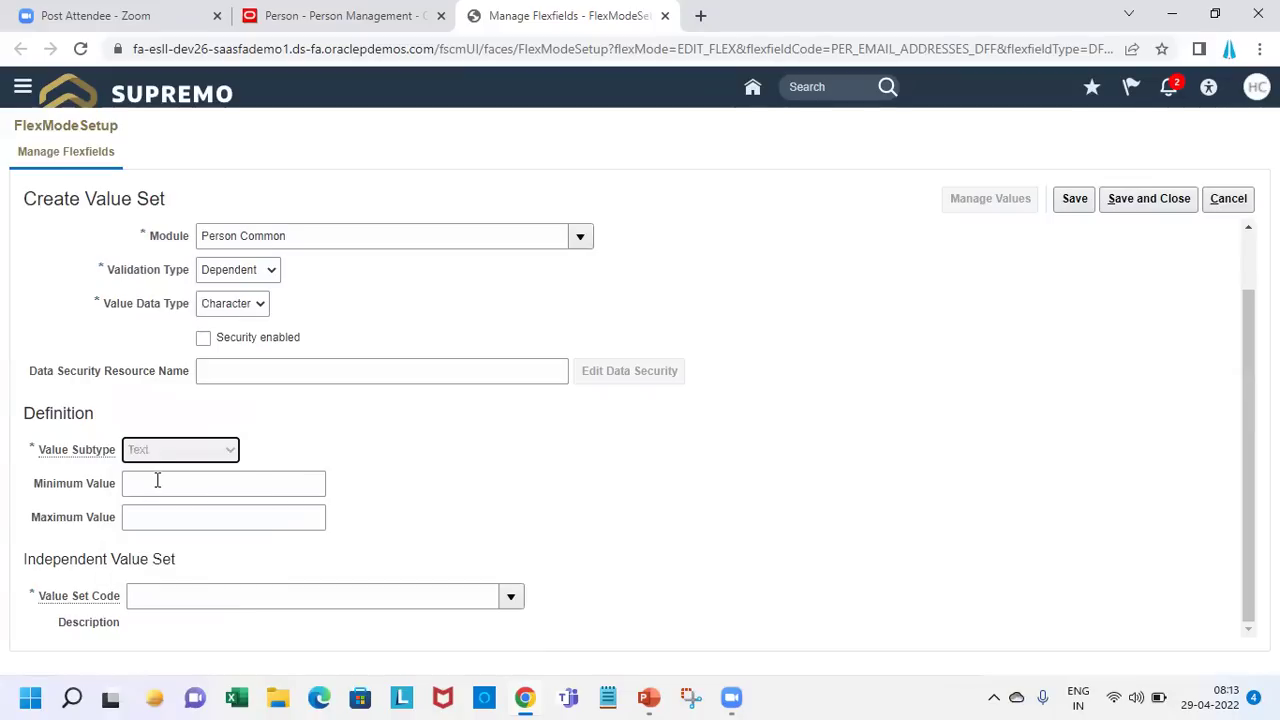
{"action": "left_click", "coordinate": [157, 481]}
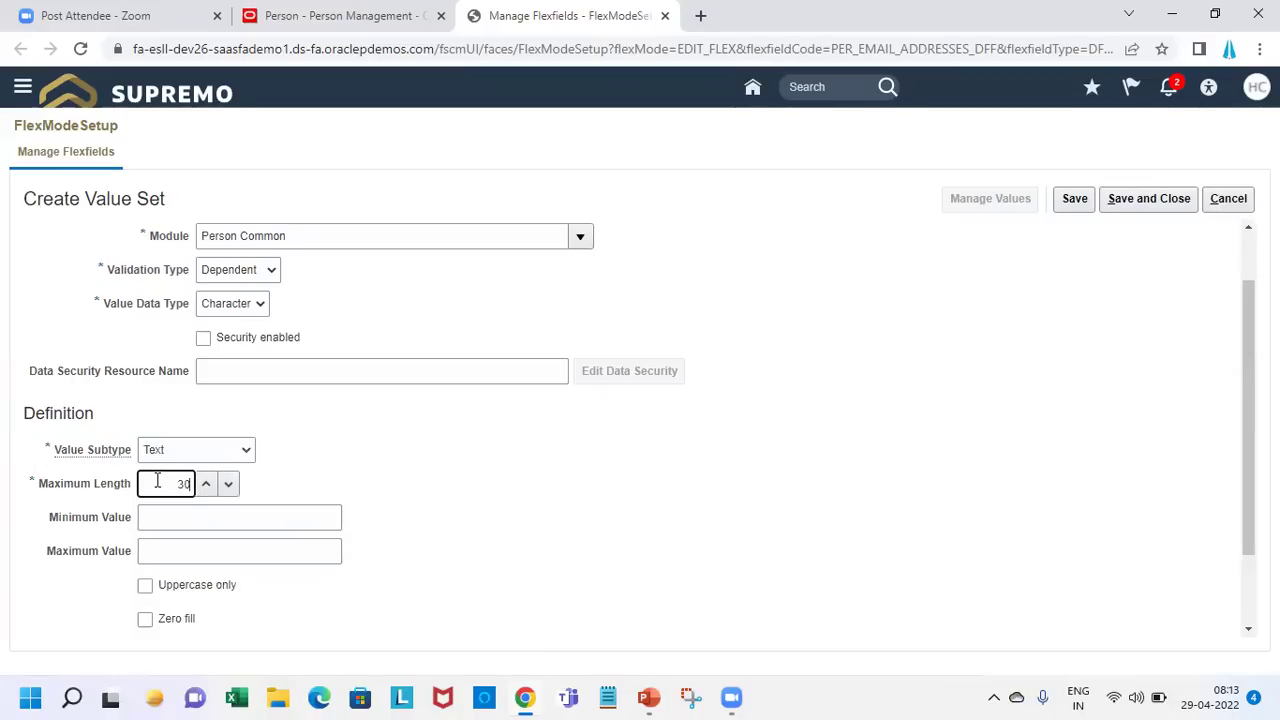
{"action": "type", "text": "30"}
{"action": "key", "text": "Tab"}
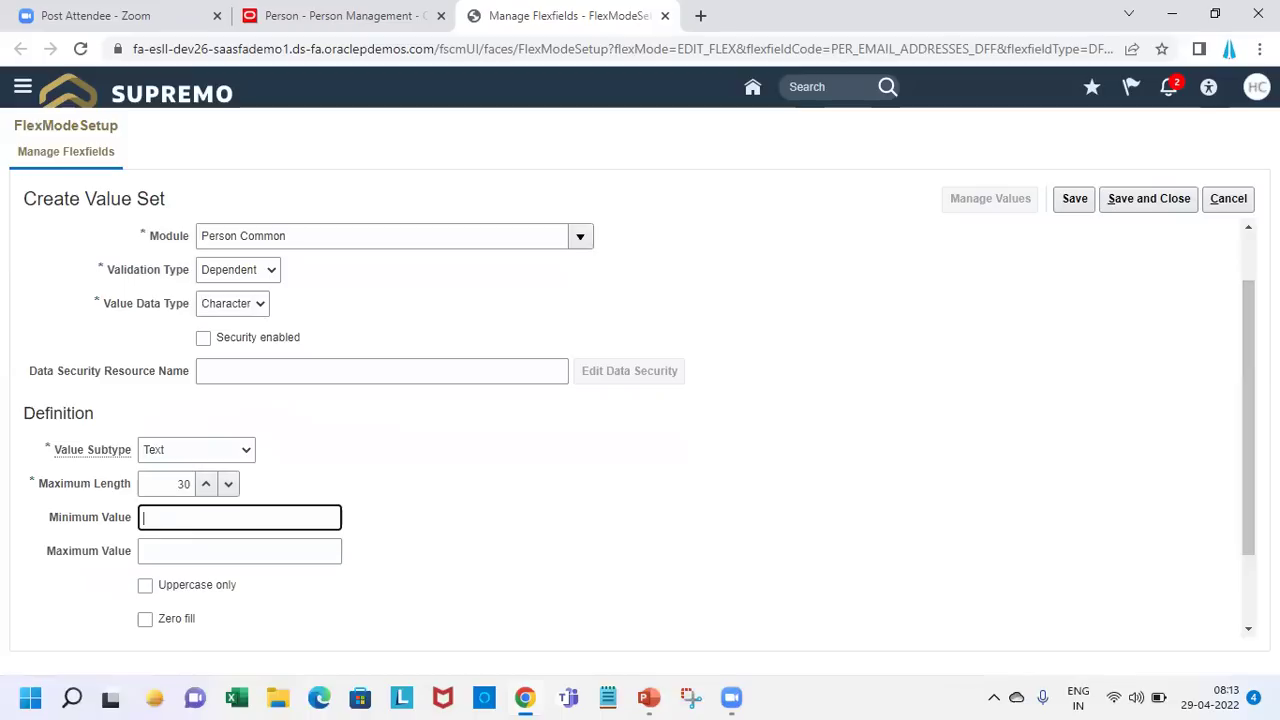
- Find SP_DOMAIN_PROVIDER by searching for sp_d, assign it as the independent value set, and save the new value set
{"action": "scroll", "coordinate": [640, 420], "scroll_direction": "down", "scroll_amount": 1}
{"action": "left_click", "coordinate": [286, 598]}
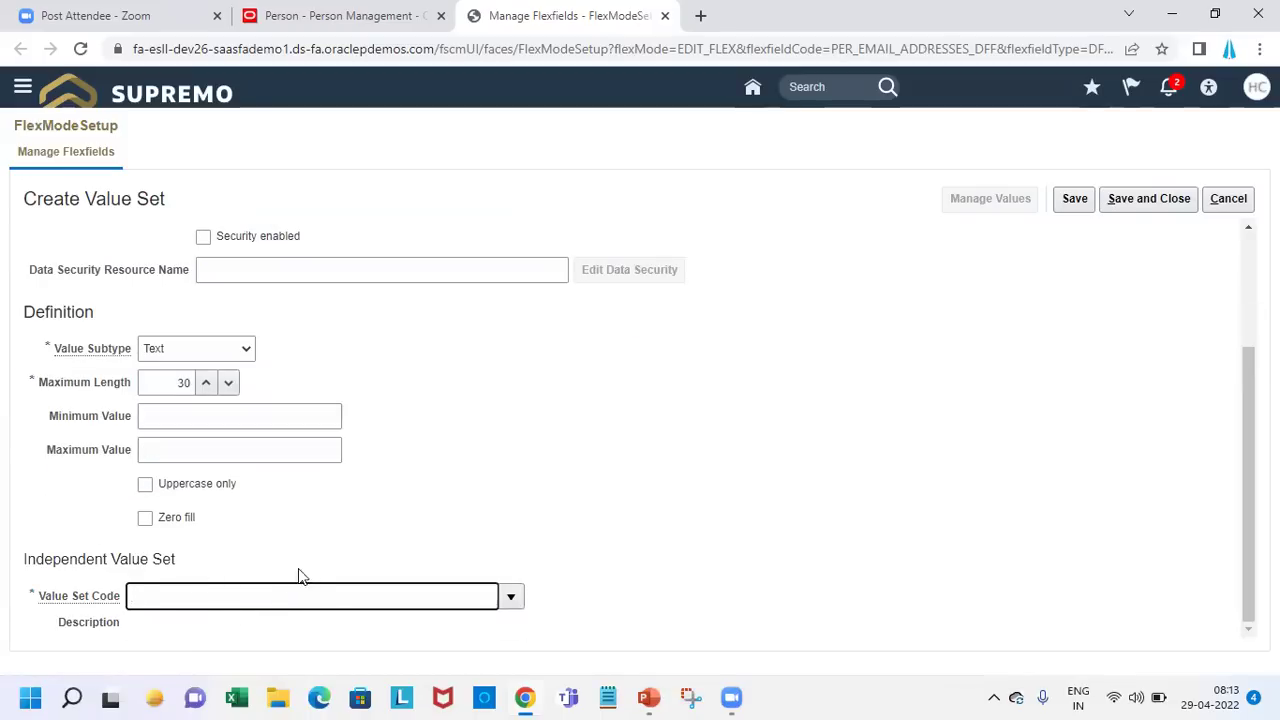
{"action": "type", "text": "sp_em"}
{"action": "key", "text": "Tab"}
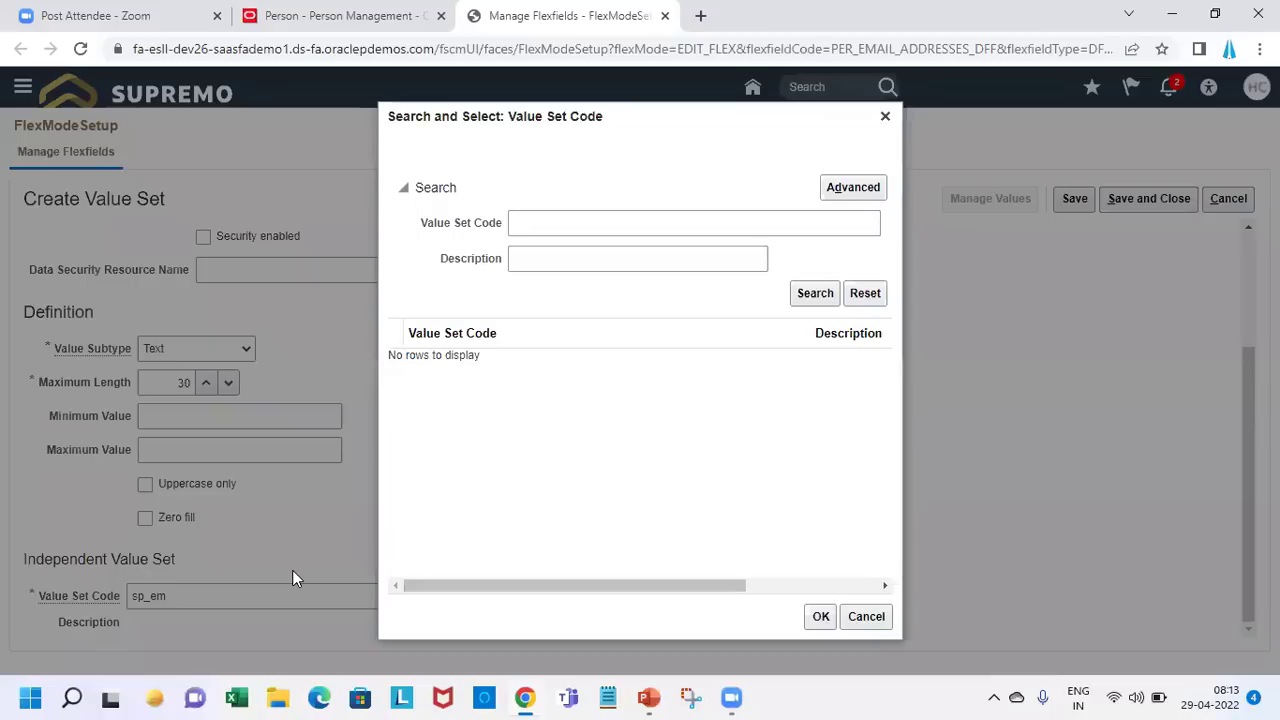
{"action": "left_click", "coordinate": [601, 216]}
{"action": "type", "text": "s"}
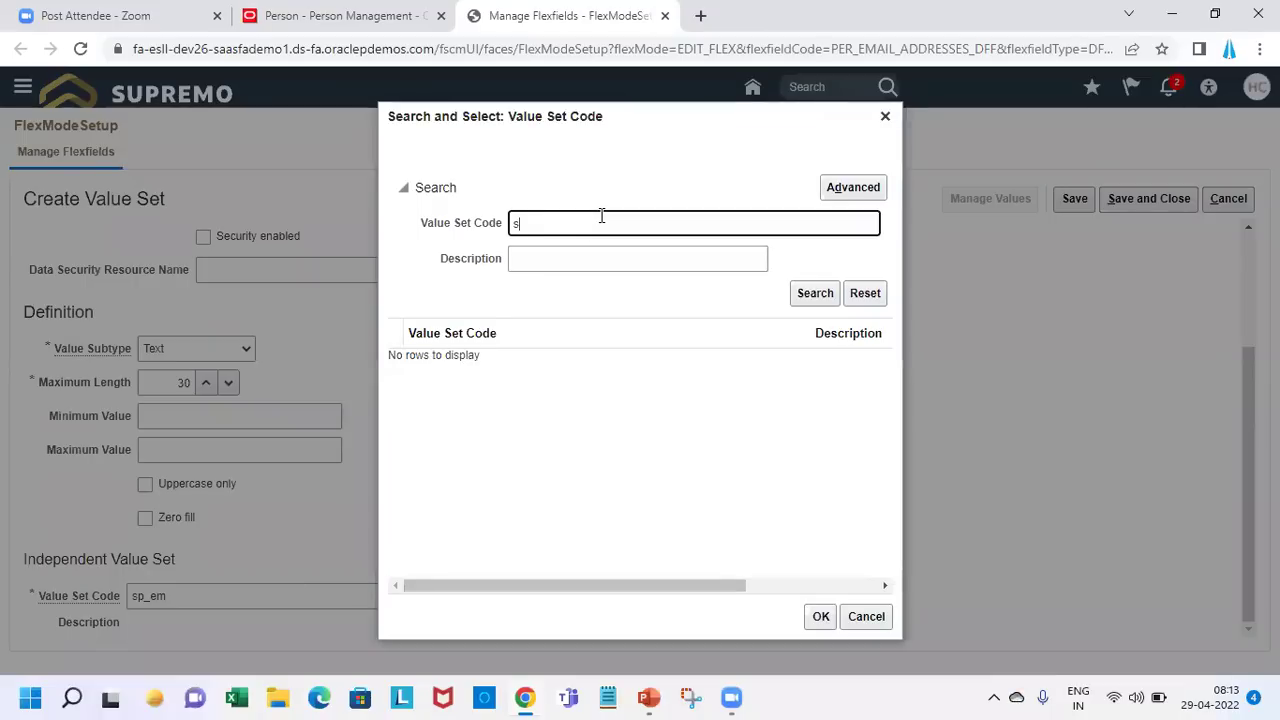
{"action": "type", "text": "p_d"}
{"action": "key", "text": "Return"}
{"action": "left_click", "coordinate": [598, 360]}
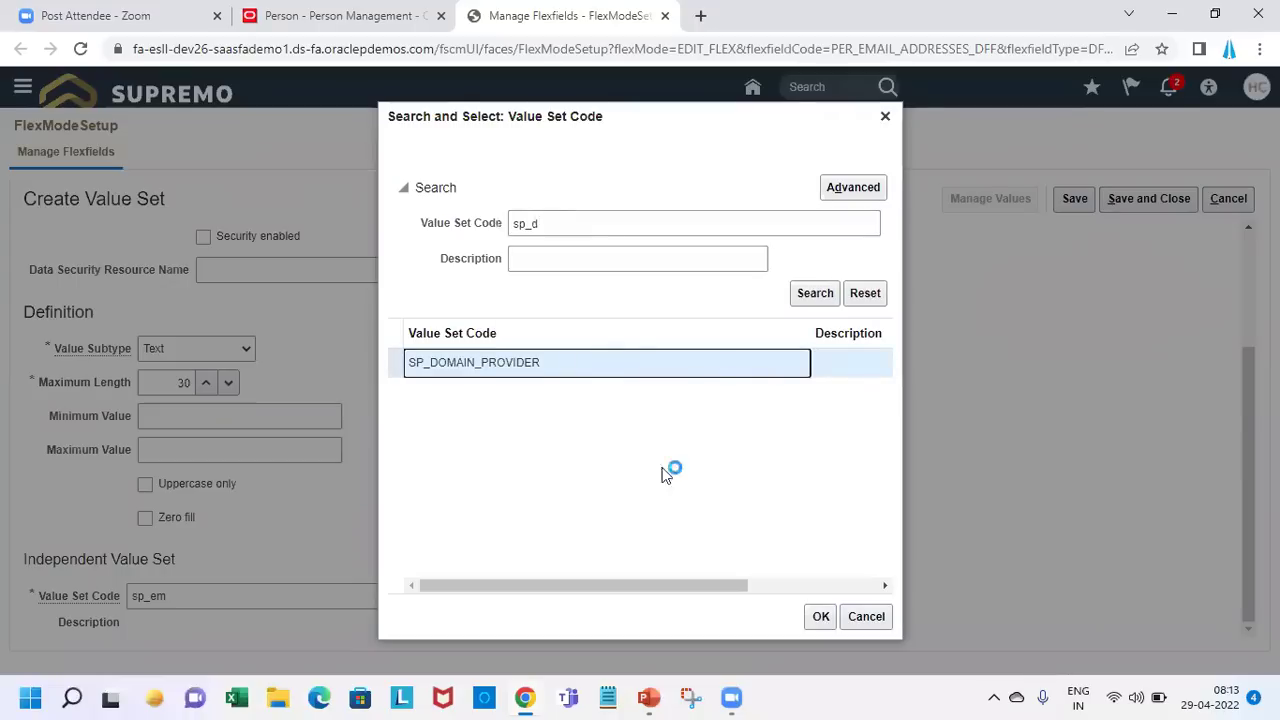
{"action": "left_click", "coordinate": [820, 616]}
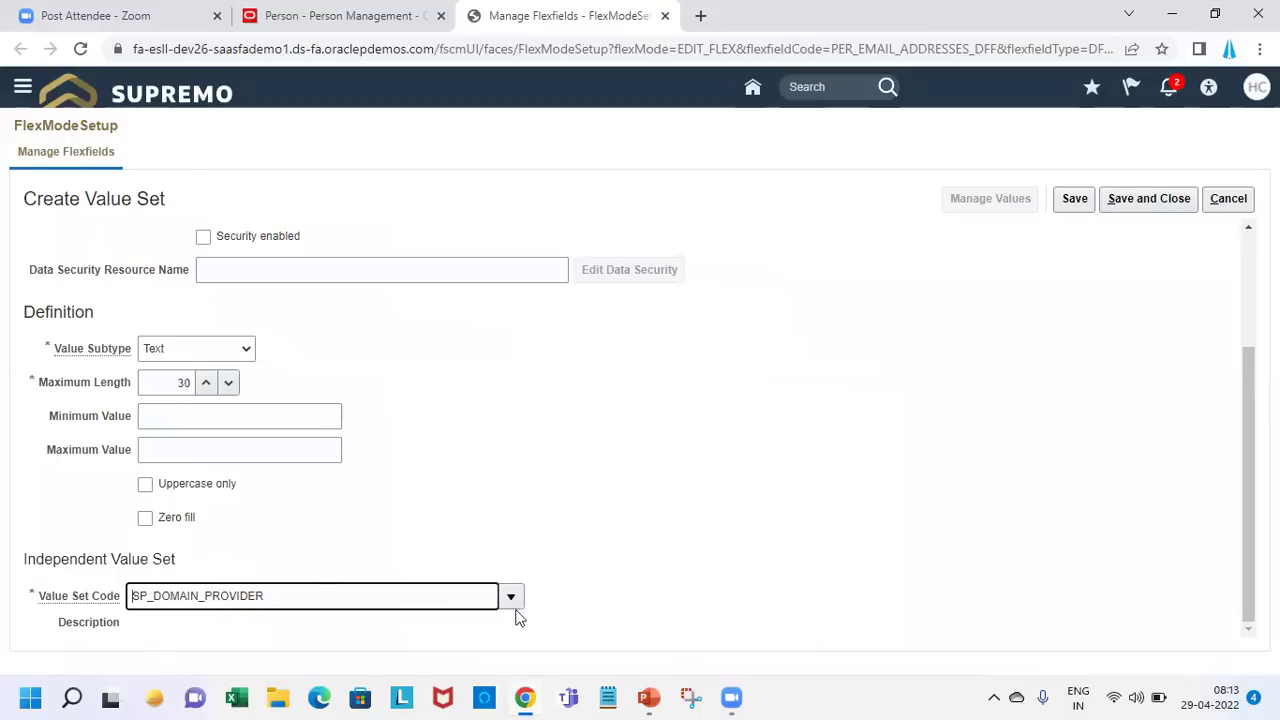
{"action": "left_click", "coordinate": [1077, 207]}
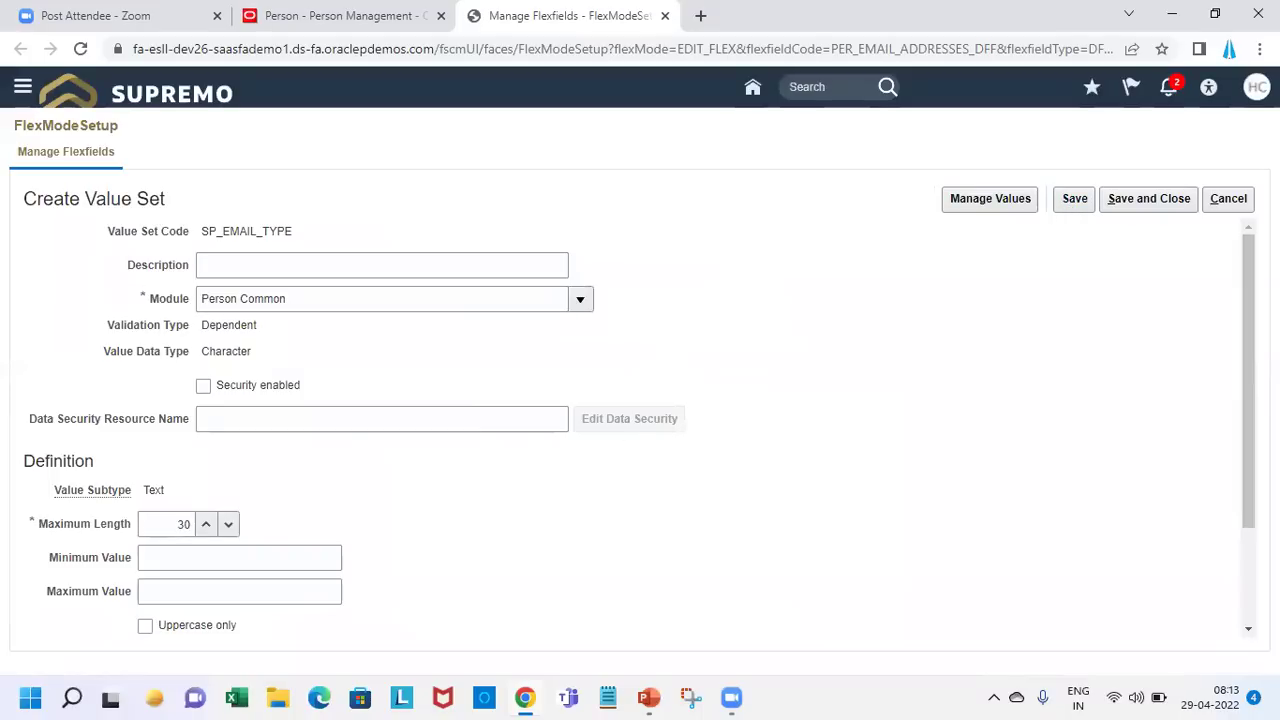
- Open the values of SP_EMAIL_TYPE and add gmail.com with Google as its independent value
{"action": "scroll", "coordinate": [640, 420], "scroll_direction": "down", "scroll_amount": 2}
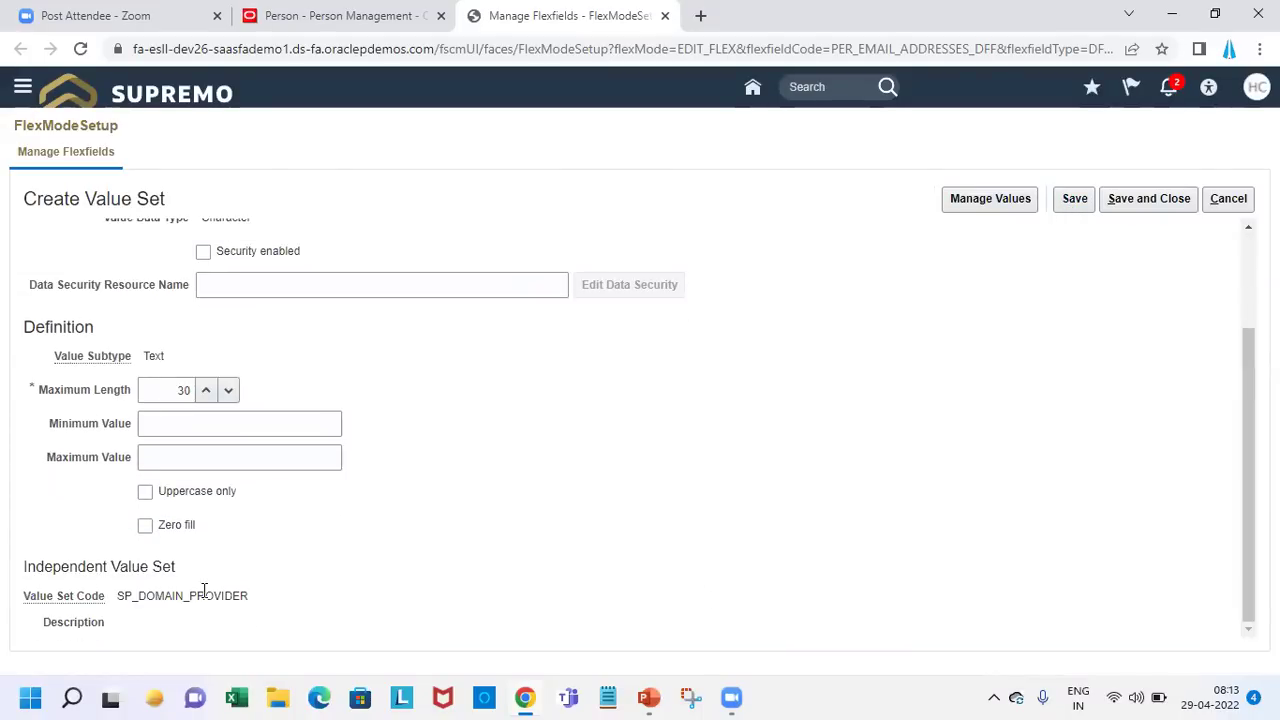
{"action": "left_click", "coordinate": [1248, 252]}
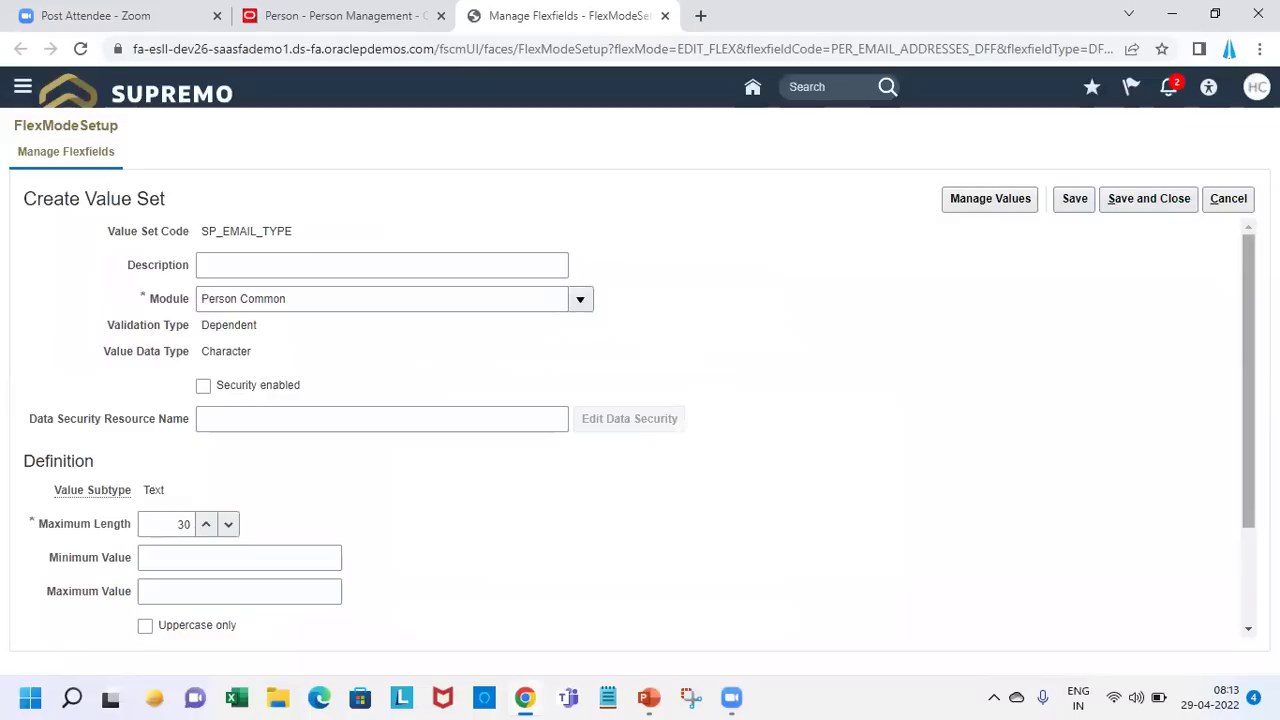
{"action": "left_click", "coordinate": [1008, 199]}
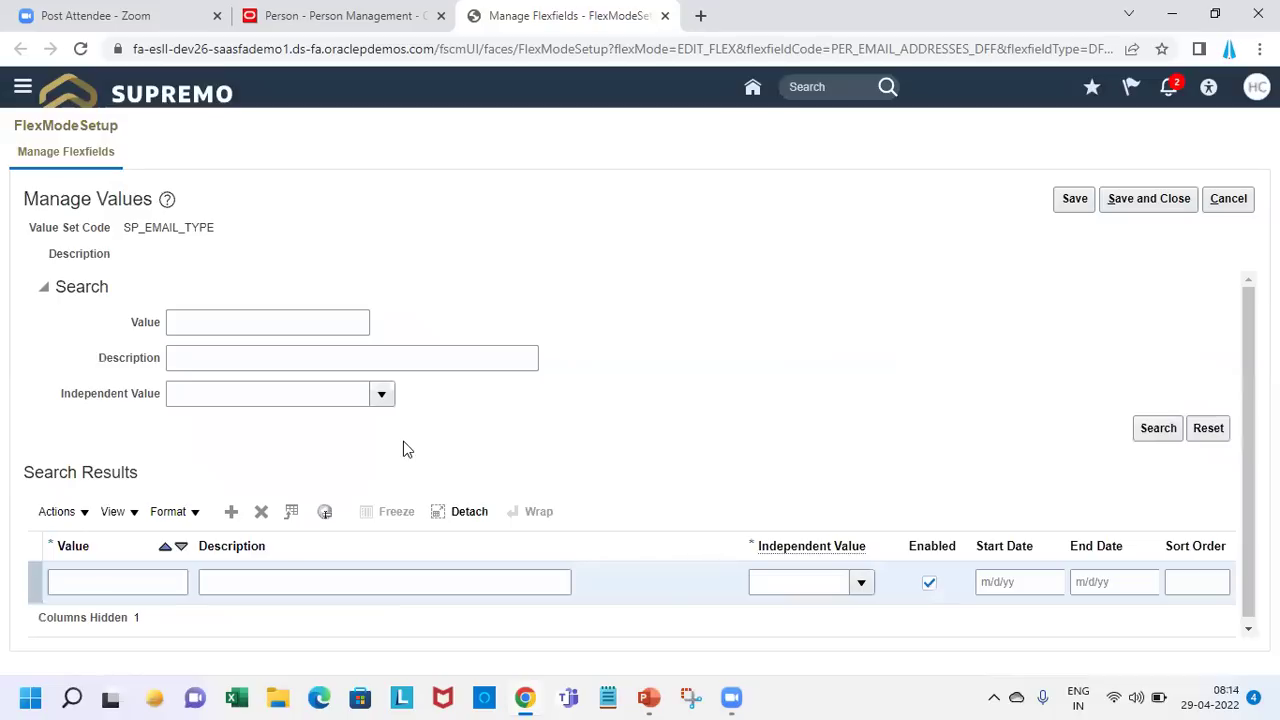
{"action": "left_click", "coordinate": [101, 588]}
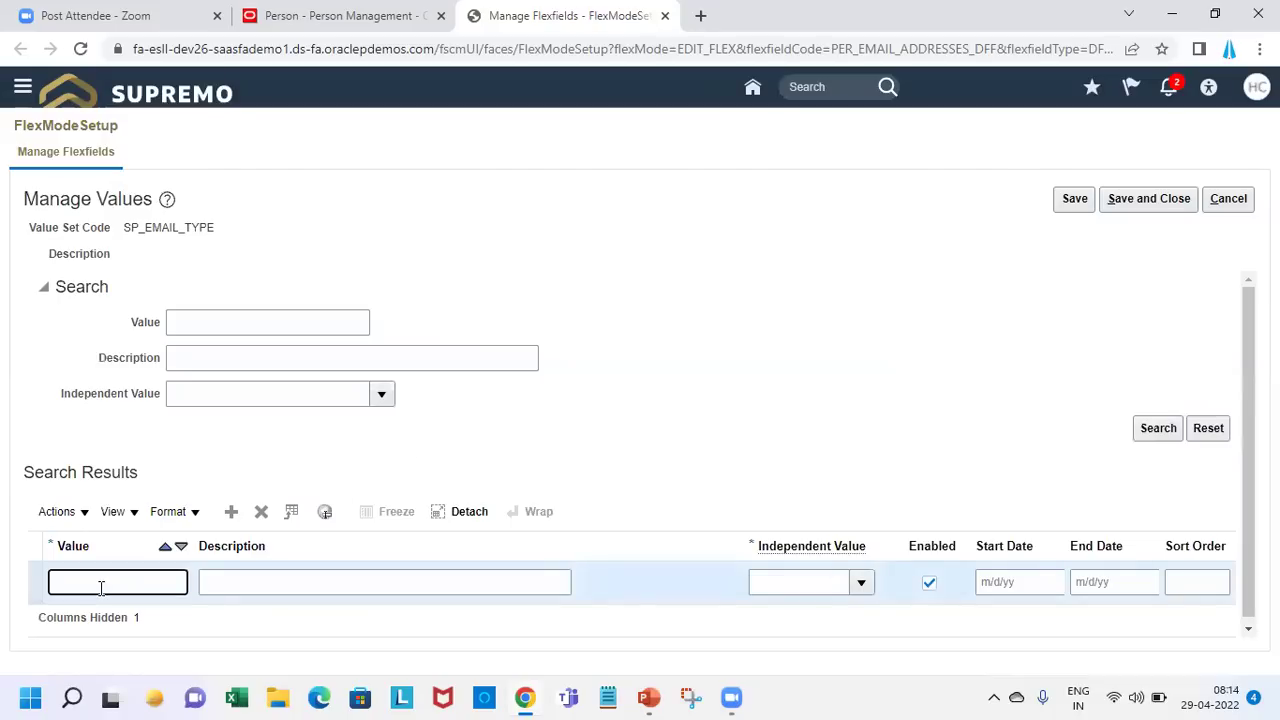
{"action": "type", "text": "gmail.com"}
{"action": "key", "text": "Tab"}
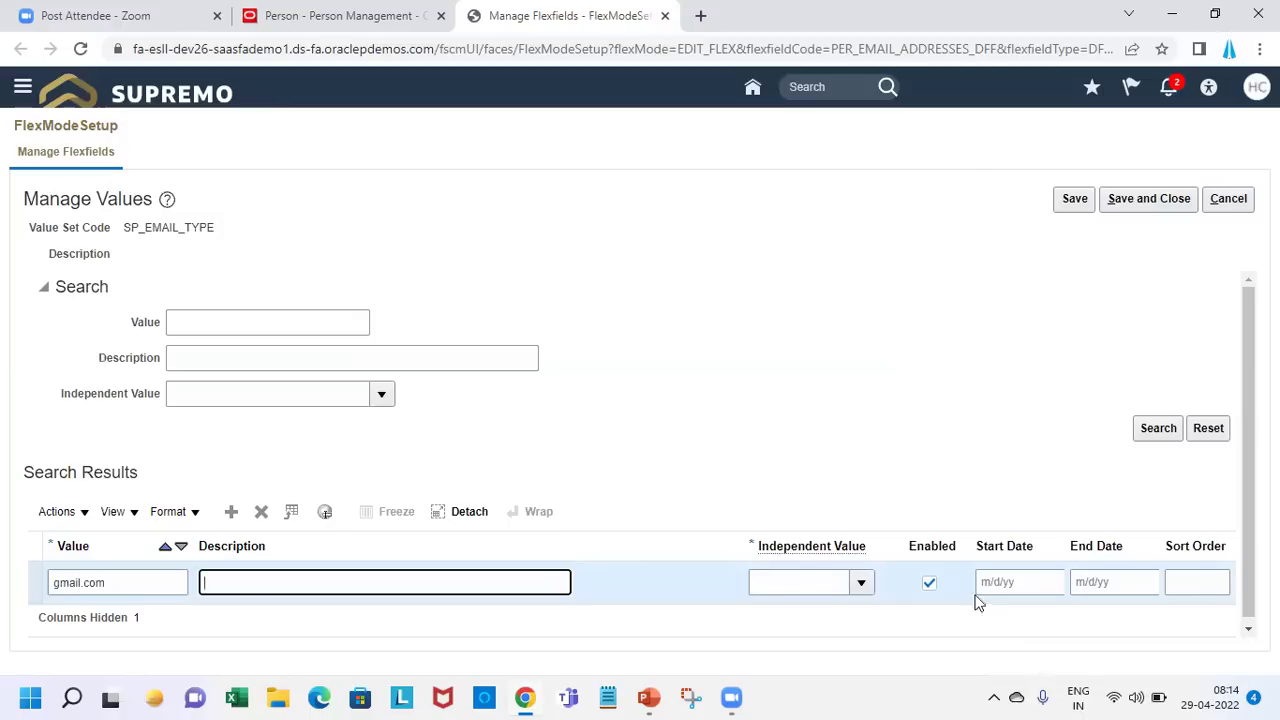
{"action": "left_click", "coordinate": [855, 582]}
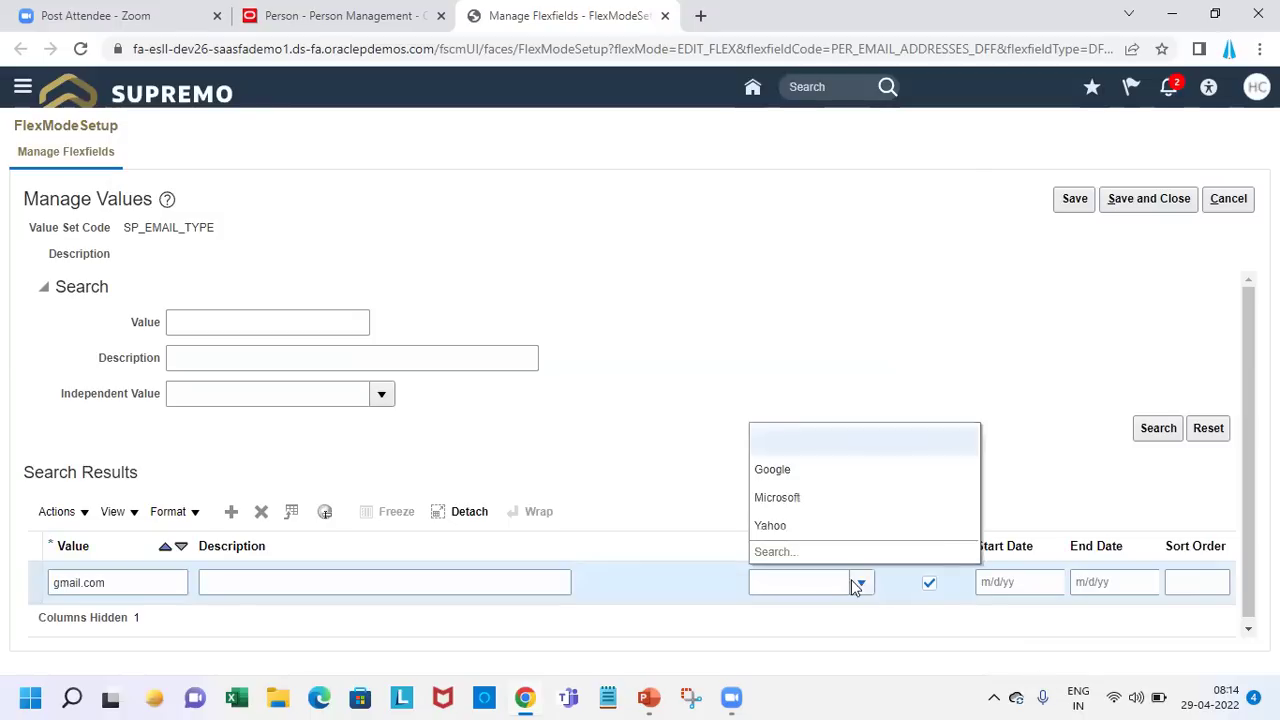
{"action": "left_click", "coordinate": [824, 470]}
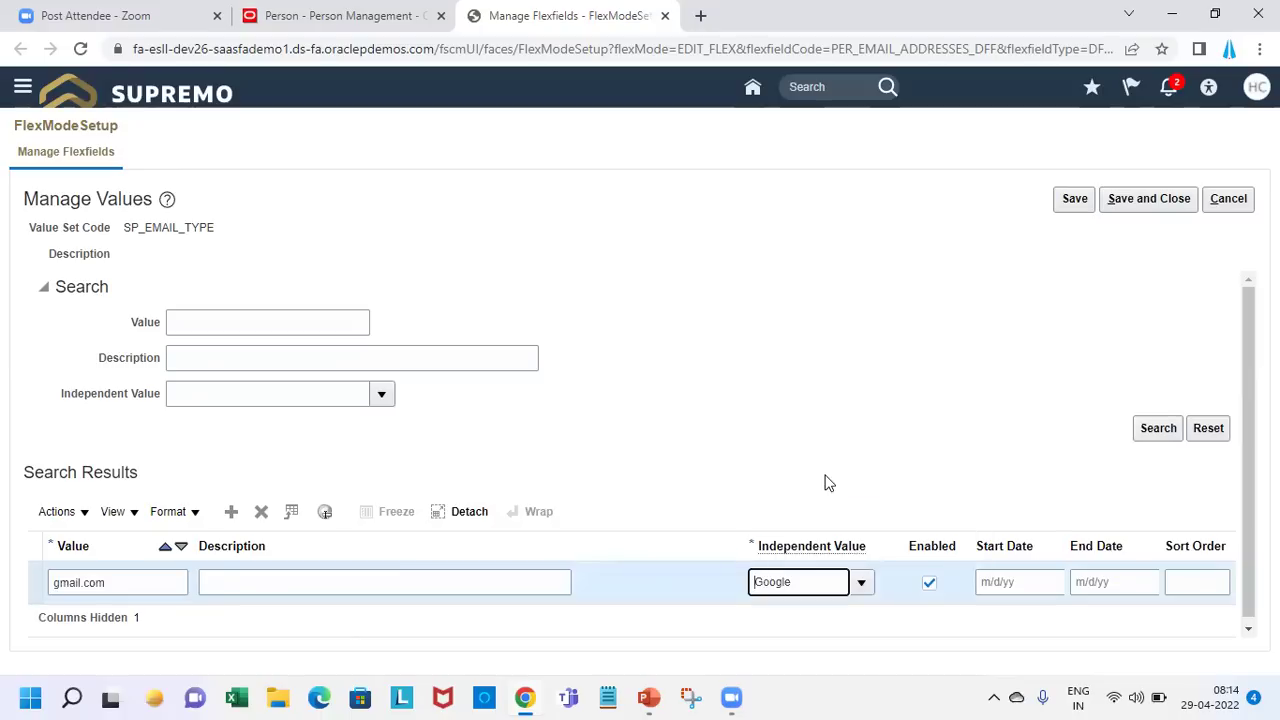
- Add a second value, gmail.co.in, with Google as its independent value
{"action": "left_click", "coordinate": [131, 593]}
{"action": "type", "text": "gma"}
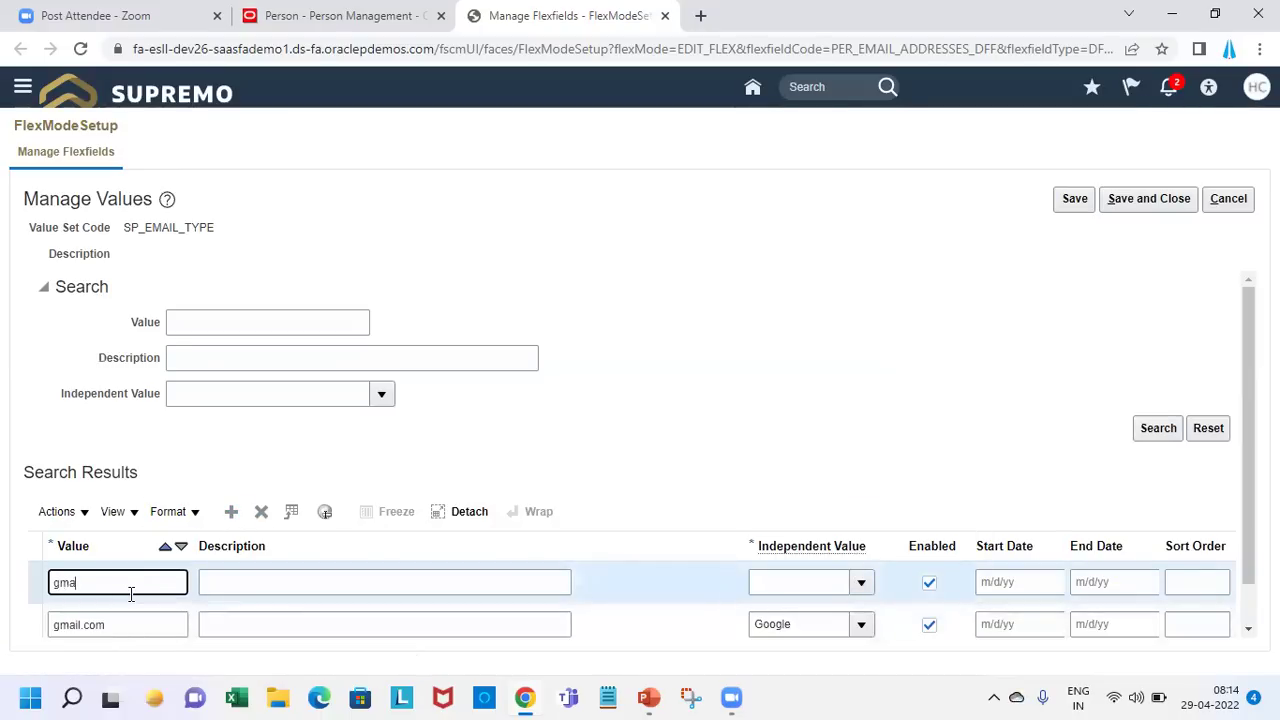
{"action": "type", "text": "il.com"}
{"action": "type", "text": "in"}
{"action": "key", "text": "Tab"}
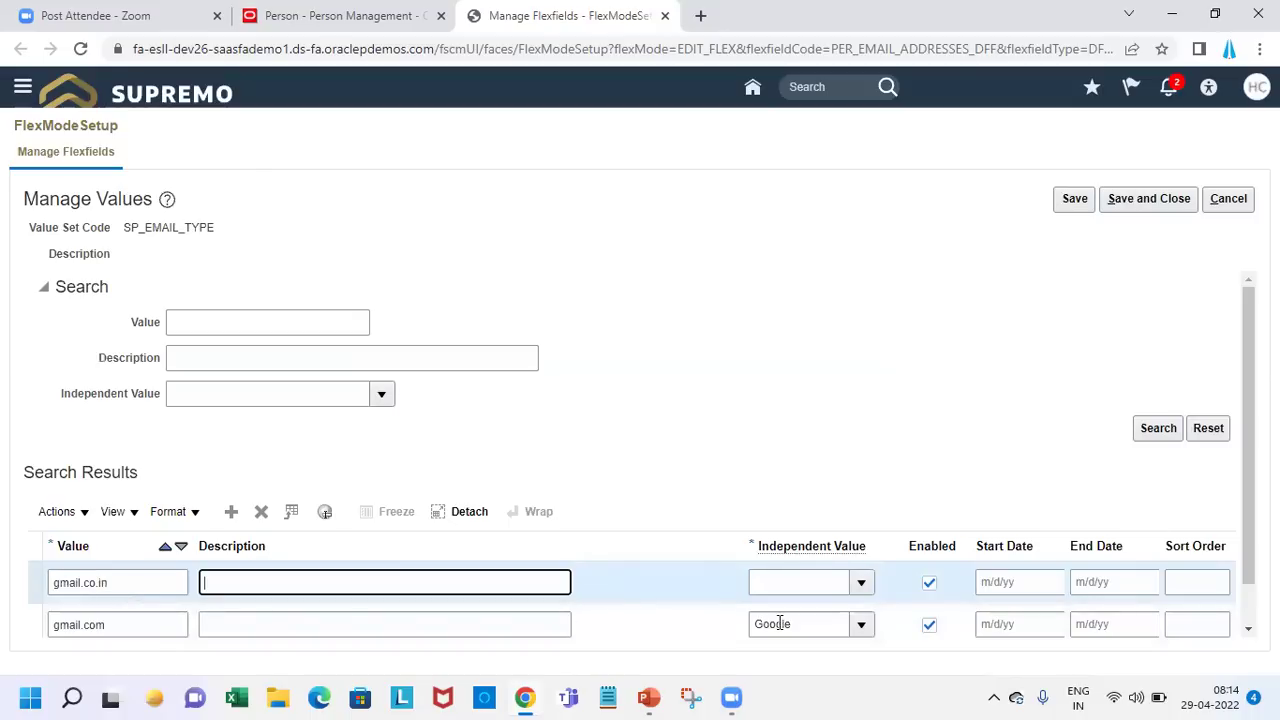
{"action": "left_click", "coordinate": [836, 581]}
{"action": "left_click", "coordinate": [863, 583]}
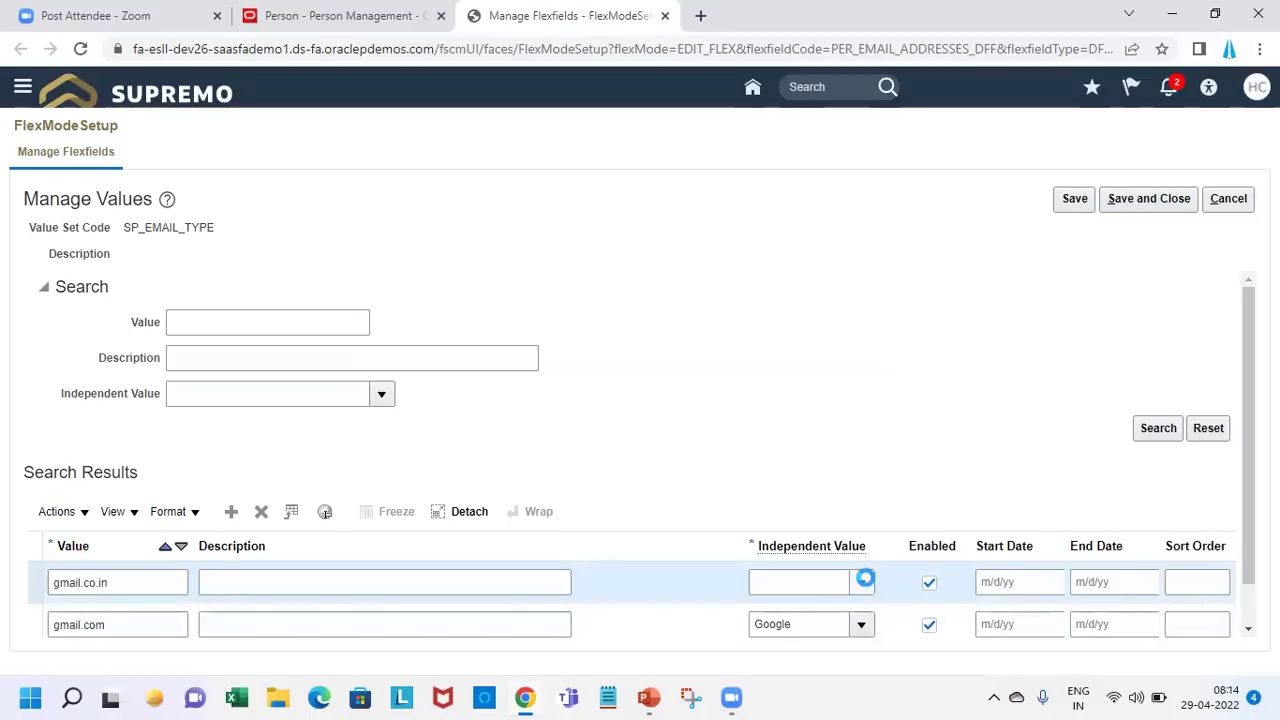
{"action": "left_click", "coordinate": [826, 469]}
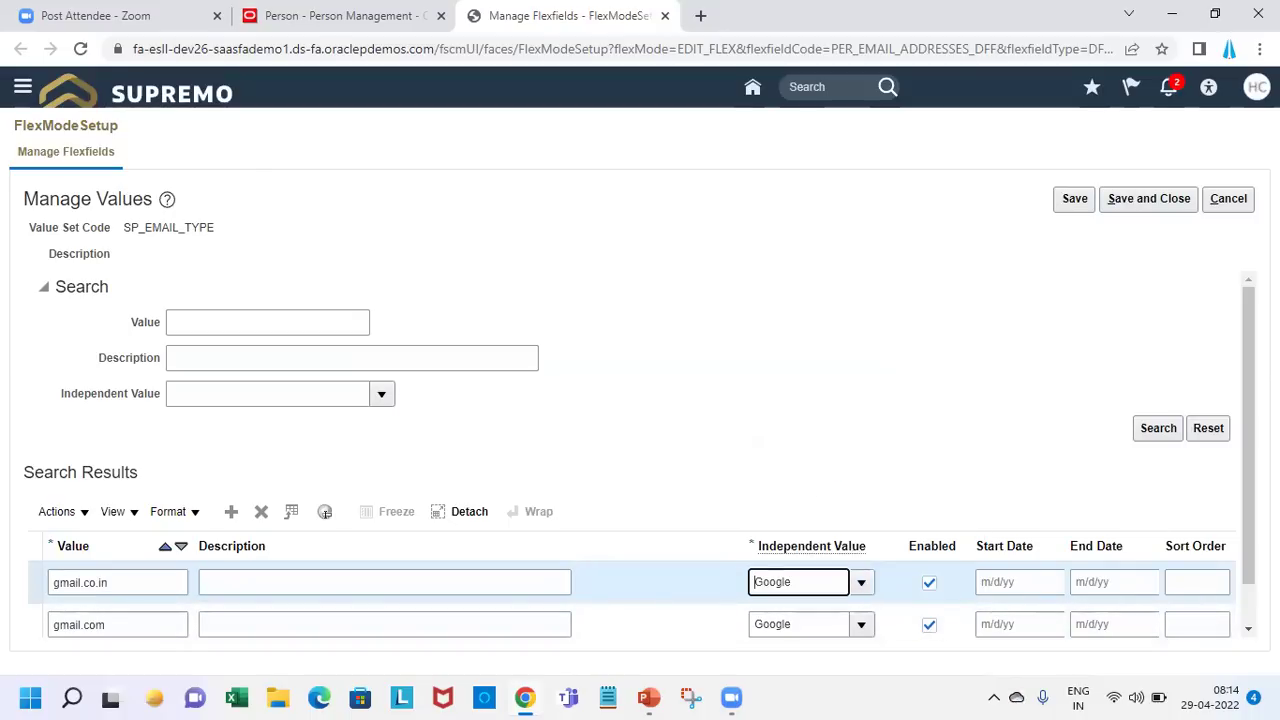
- Add yahoo.com to the SP_EMAIL_TYPE values with Yahoo as its independent value
{"action": "scroll", "coordinate": [209, 523], "scroll_direction": "down", "scroll_amount": 1}
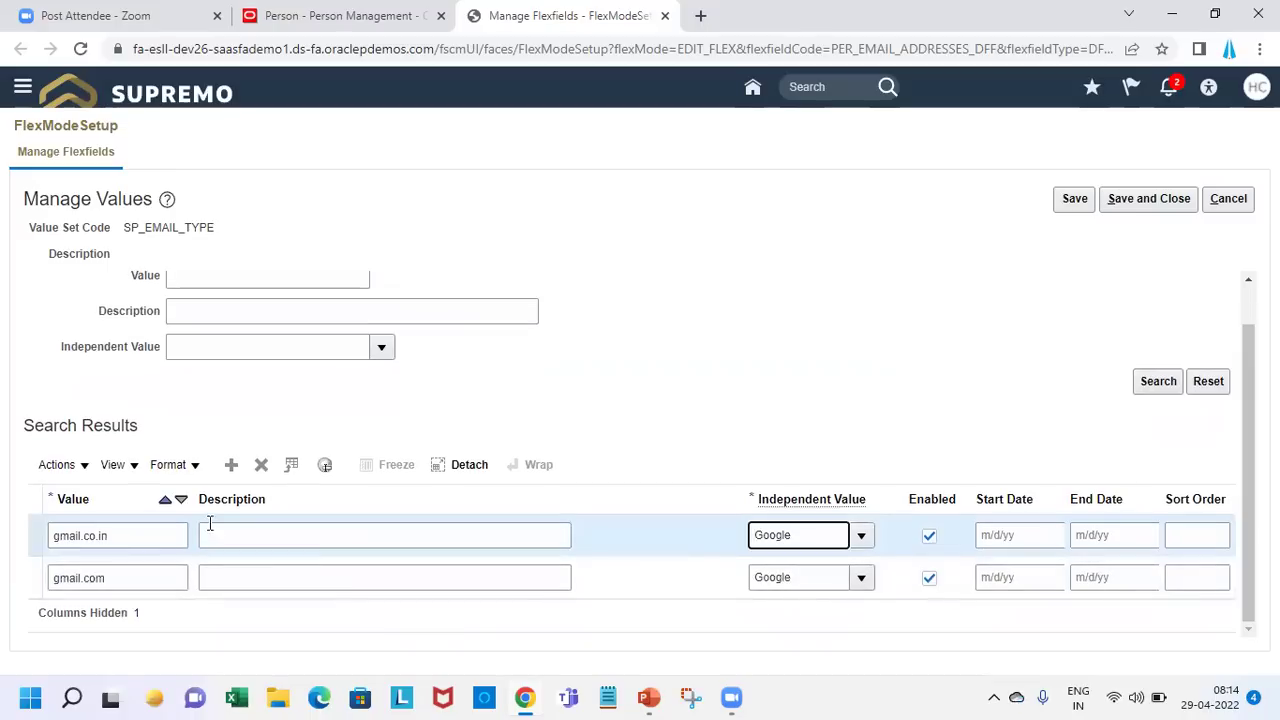
{"action": "left_click", "coordinate": [231, 466]}
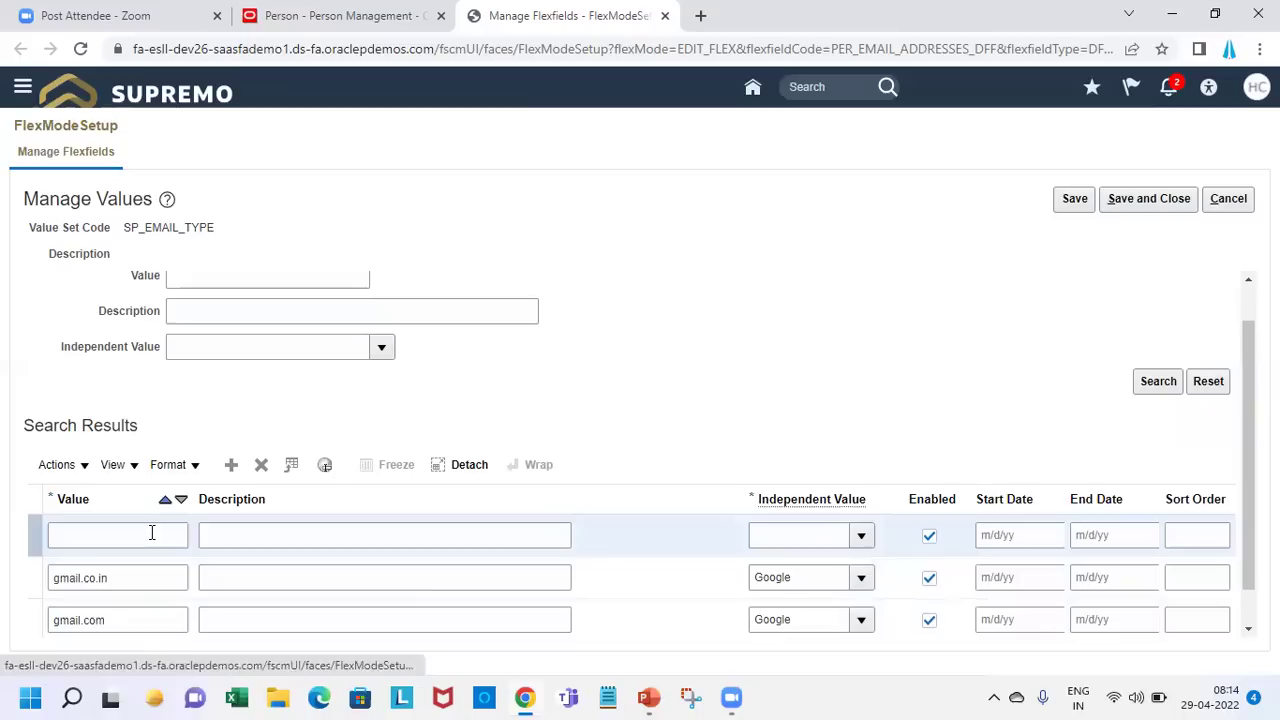
{"action": "left_click", "coordinate": [151, 533]}
{"action": "type", "text": "ytah"}
{"action": "key", "text": "BackSpace"}
{"action": "key", "text": "BackSpace"}
{"action": "type", "text": "ahoo.com"}
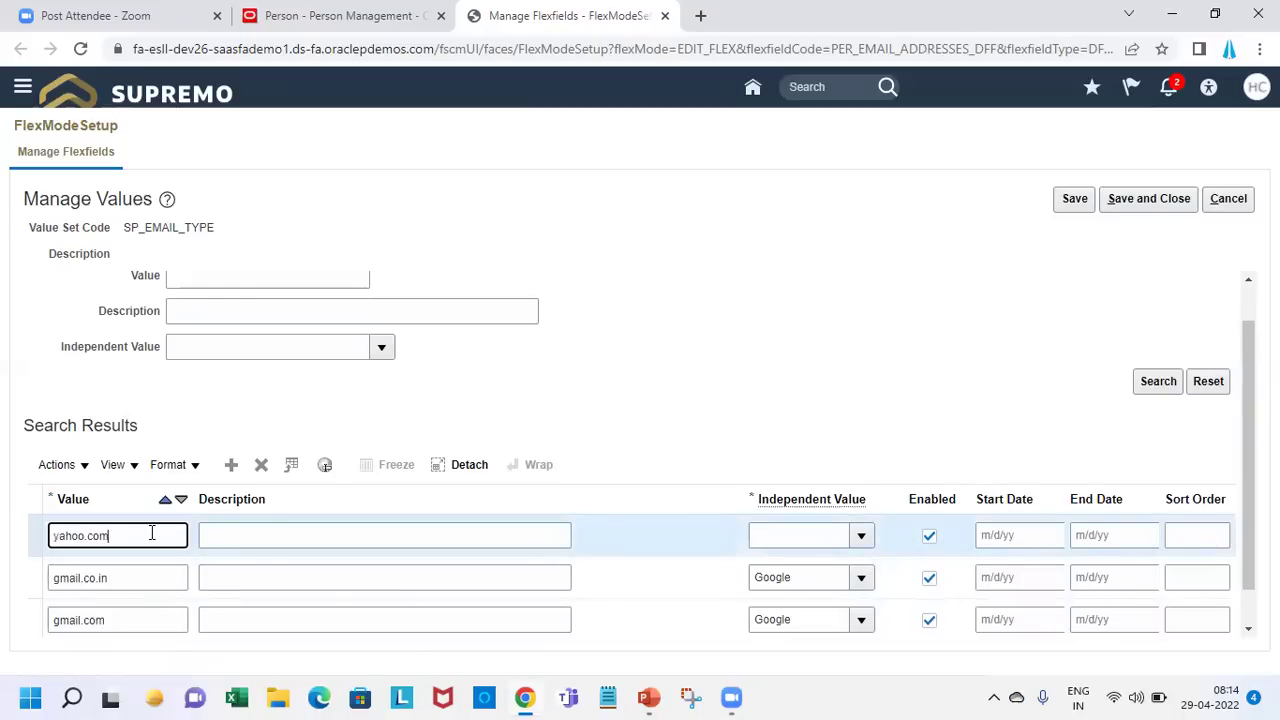
{"action": "key", "text": "Tab"}
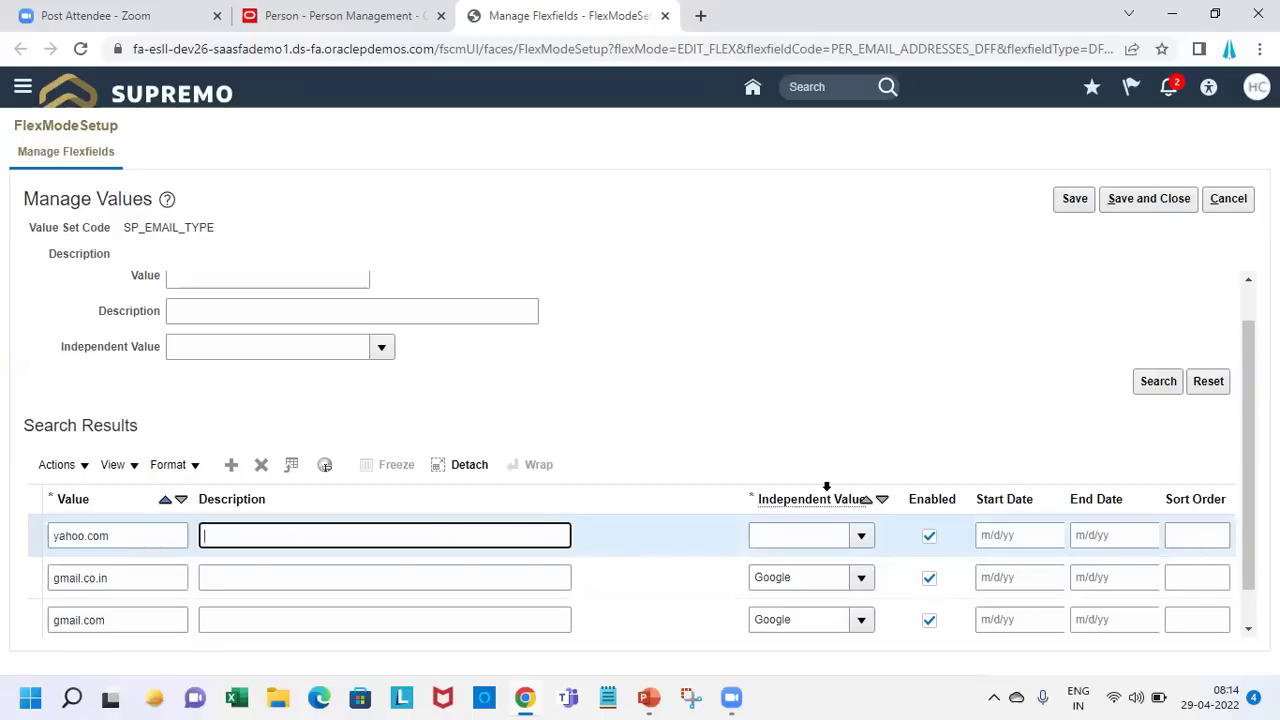
{"action": "left_click", "coordinate": [858, 540]}
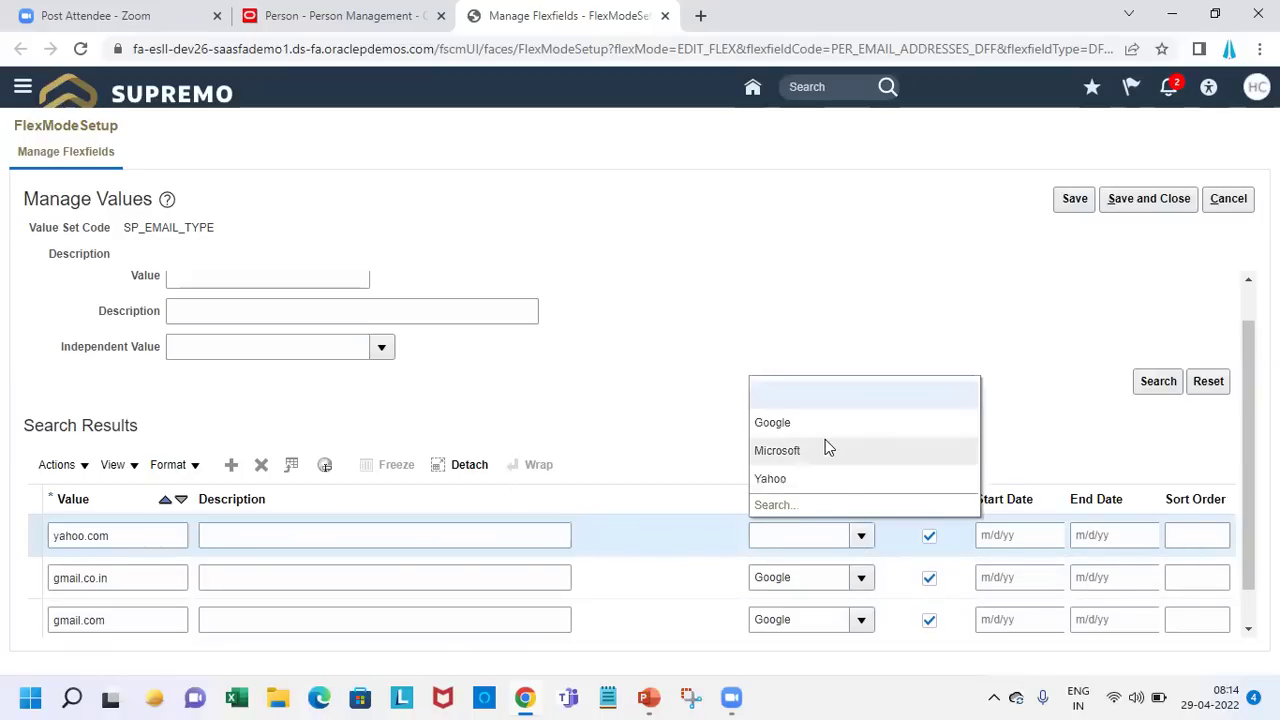
{"action": "left_click", "coordinate": [821, 484]}
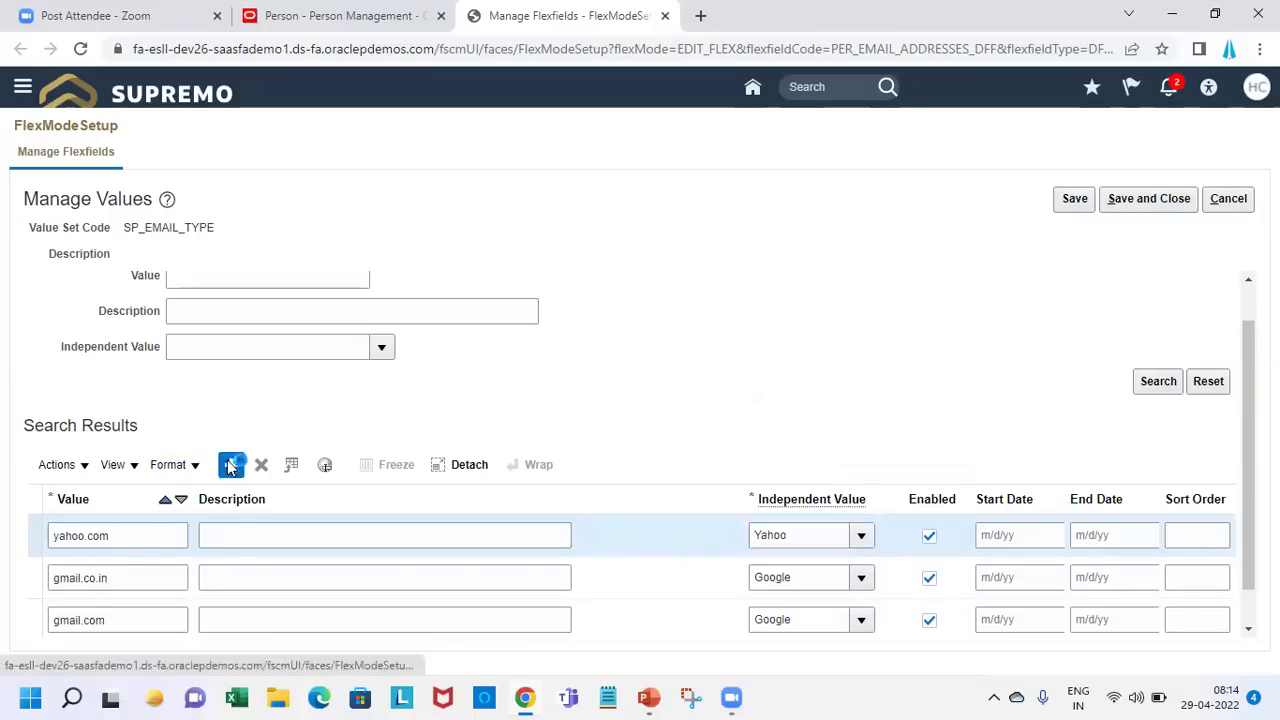
- Add the value yahoo.co.in with Yahoo as its independent value
{"action": "left_click", "coordinate": [94, 540]}
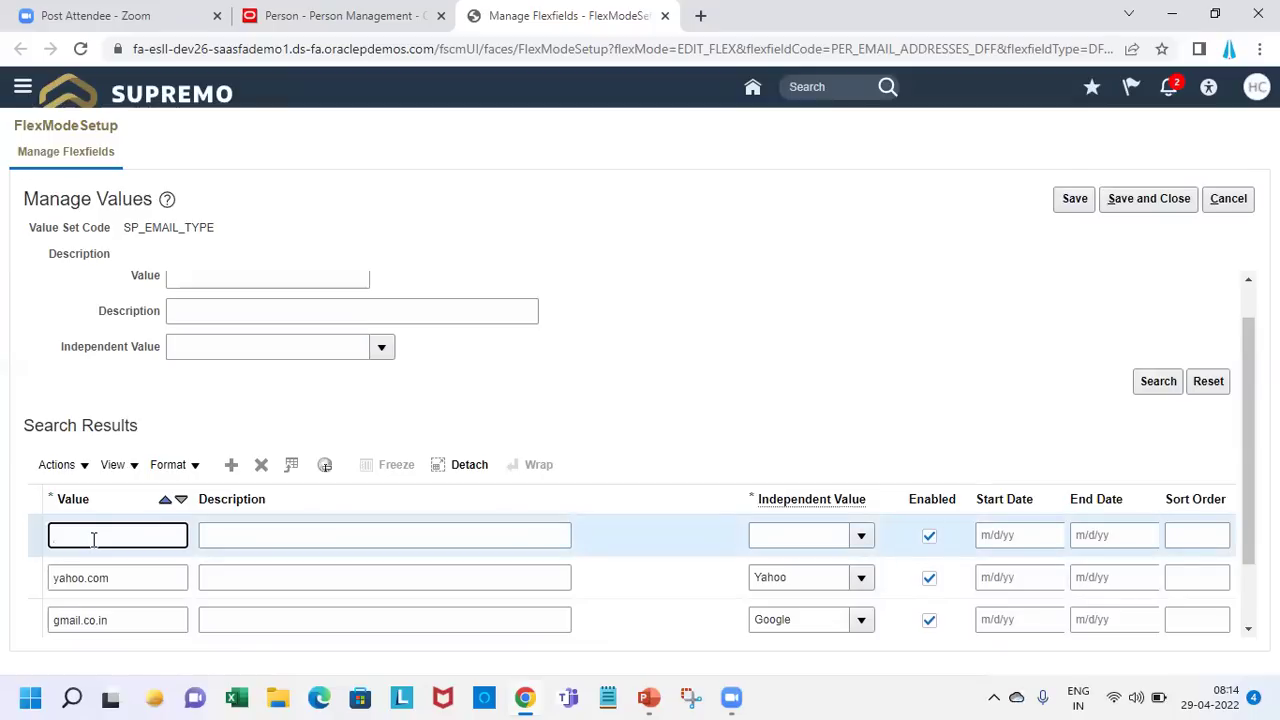
{"action": "type", "text": "yahoo.co.in"}
{"action": "key", "text": "Tab"}
{"action": "key", "text": "Tab"}
{"action": "type", "text": "yah"}
{"action": "key", "text": "Tab"}
- Add the value Live.com with Microsoft as its independent value
{"action": "left_click", "coordinate": [231, 464]}
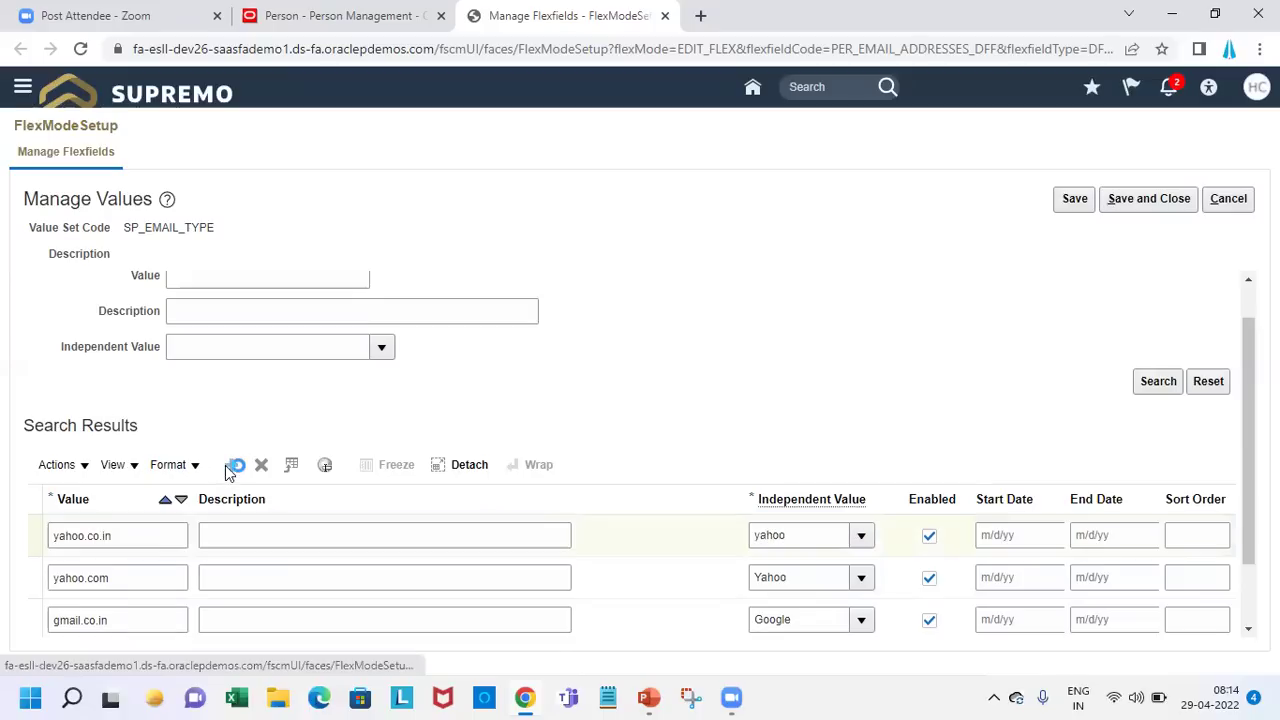
{"action": "left_click", "coordinate": [157, 533]}
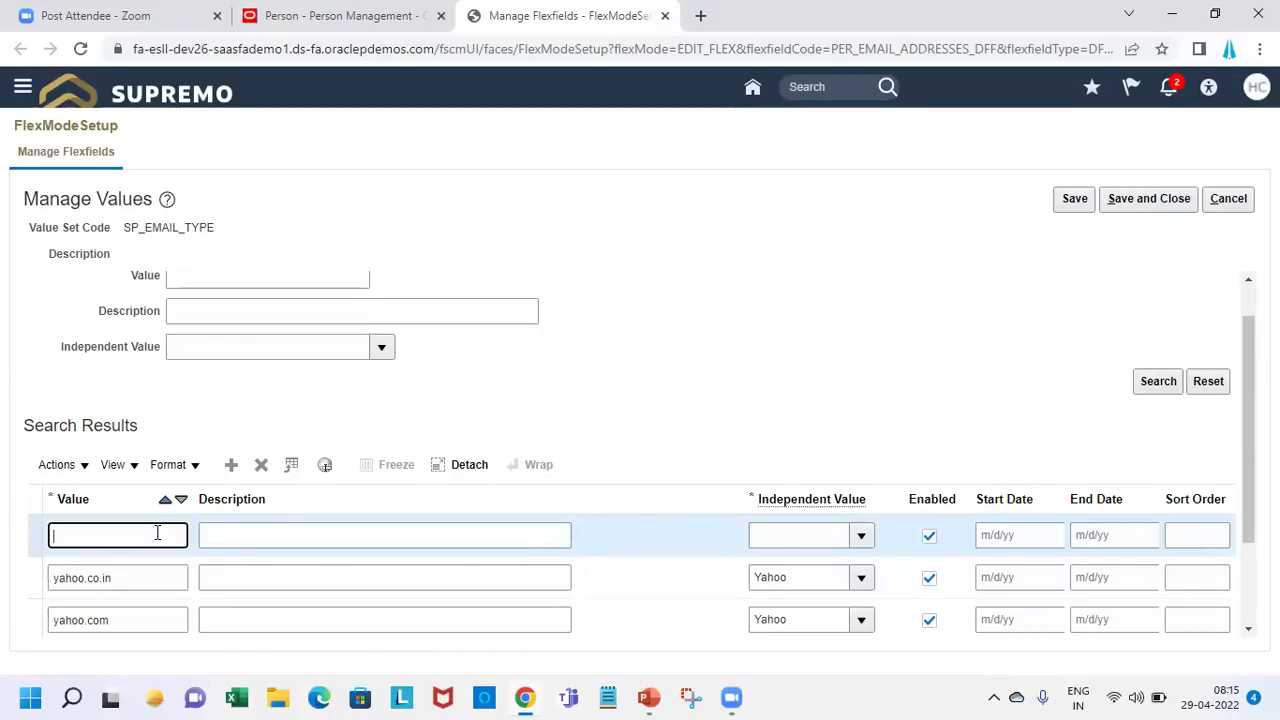
{"action": "type", "text": "M"}
{"action": "key", "text": "Num_Lock"}
{"action": "key", "text": "BackSpace"}
{"action": "type", "text": "Live.com"}
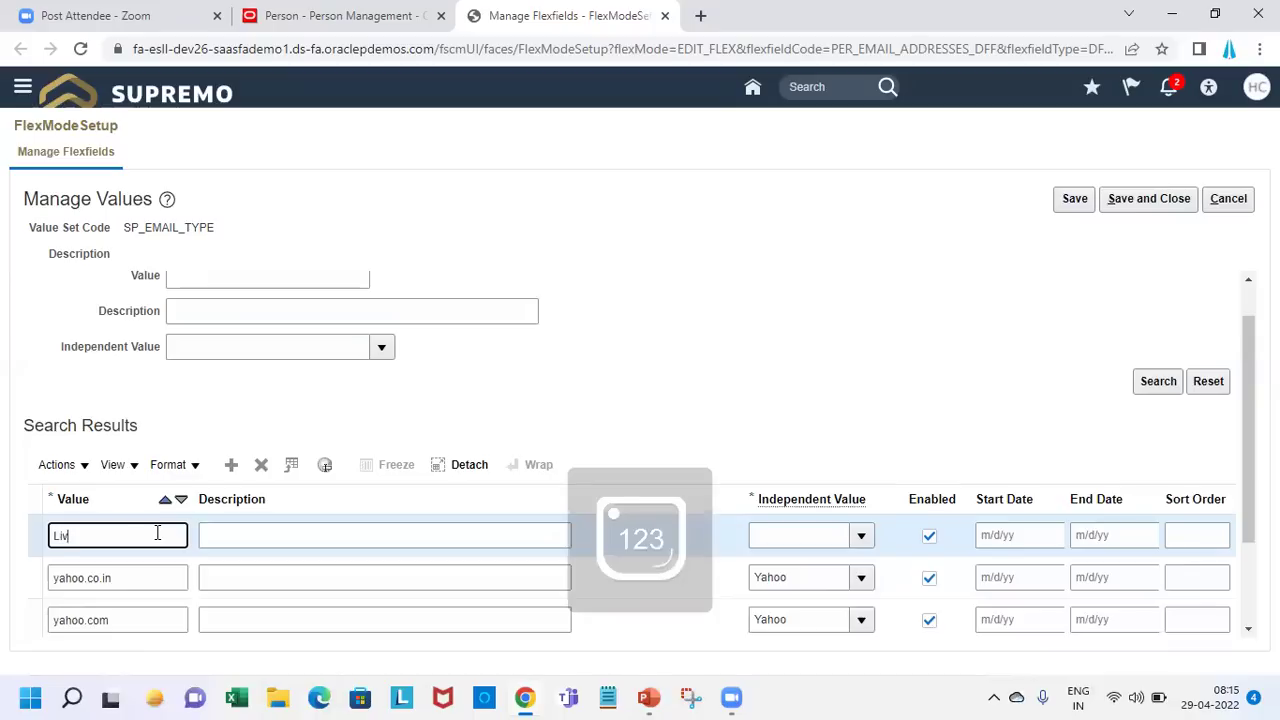
{"action": "key", "text": "Tab"}
{"action": "key", "text": "Tab"}
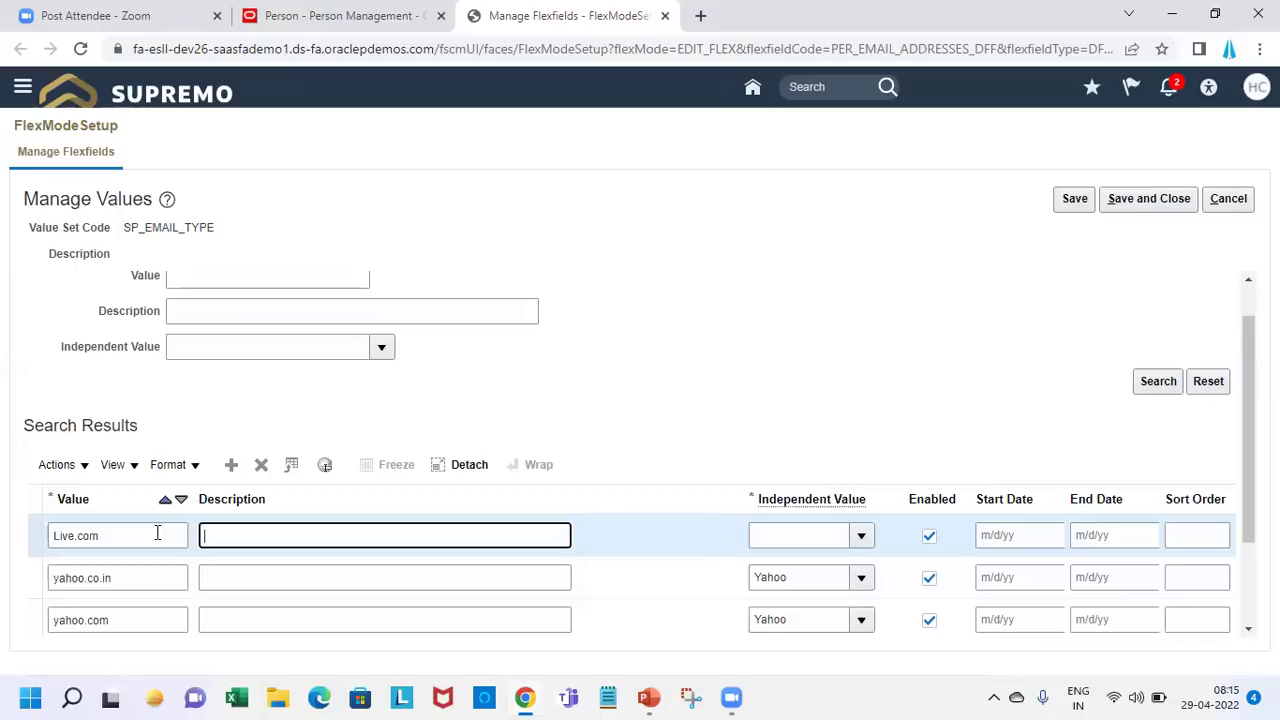
{"action": "type", "text": "mic"}
{"action": "key", "text": "Tab"}
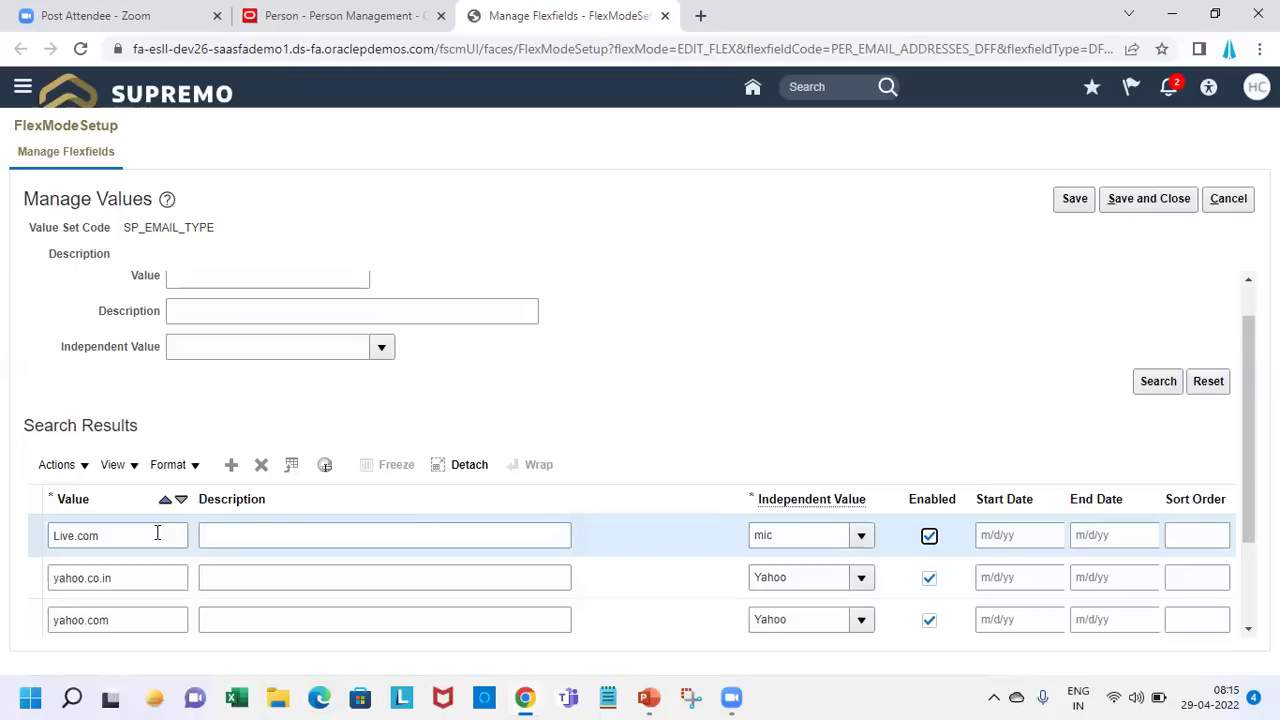
{"action": "left_click", "coordinate": [231, 463]}
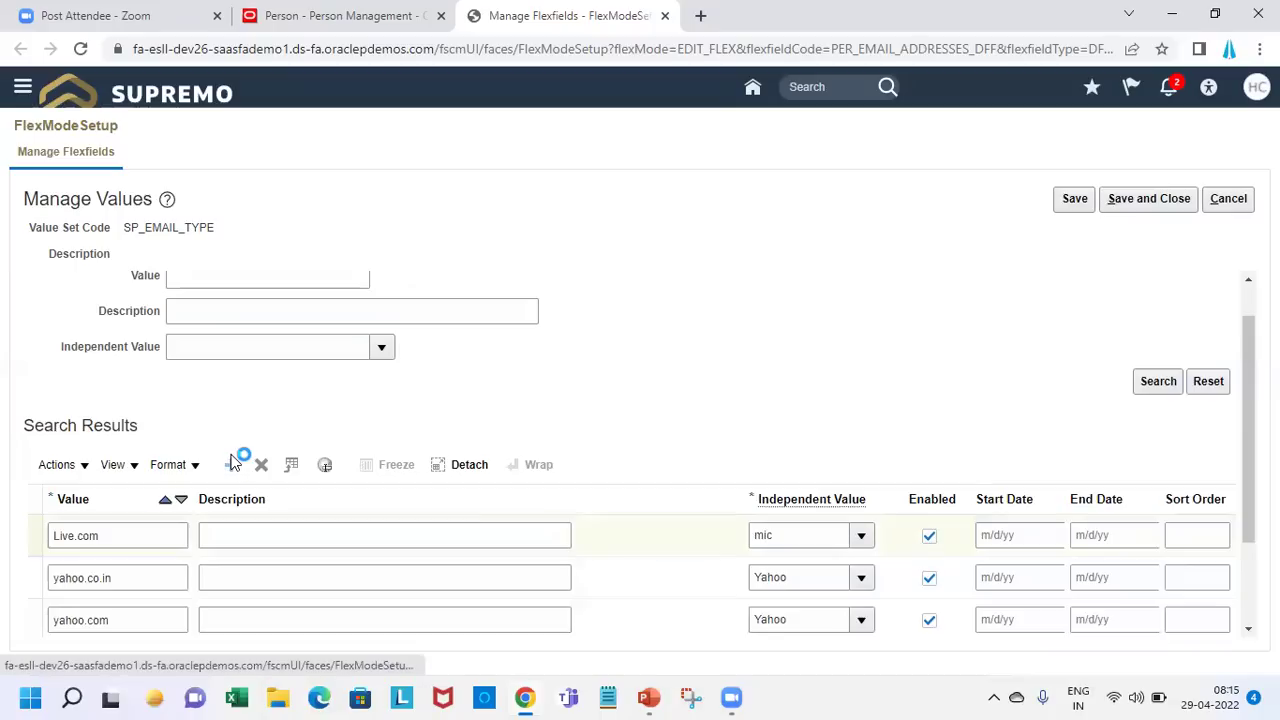
{"action": "left_click", "coordinate": [860, 535]}
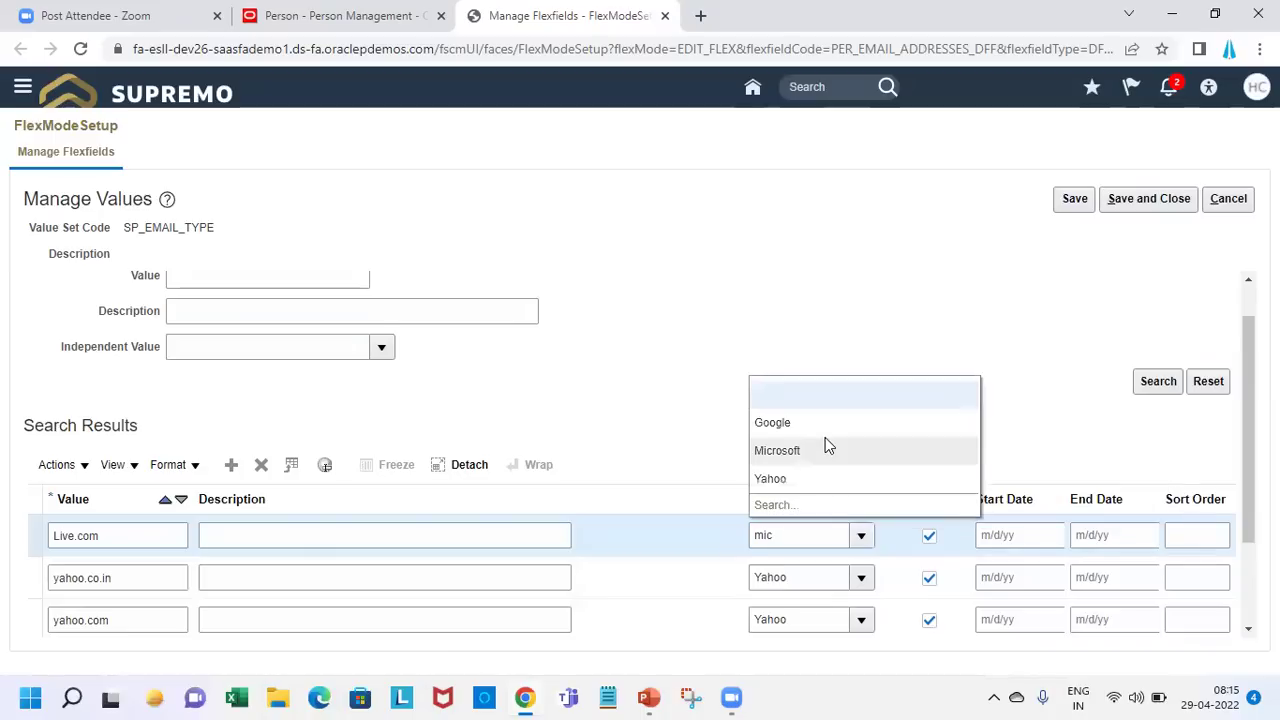
{"action": "left_click", "coordinate": [825, 439]}
- Add the value Outlook.com with Microsoft as its independent value
{"action": "left_click", "coordinate": [231, 464]}
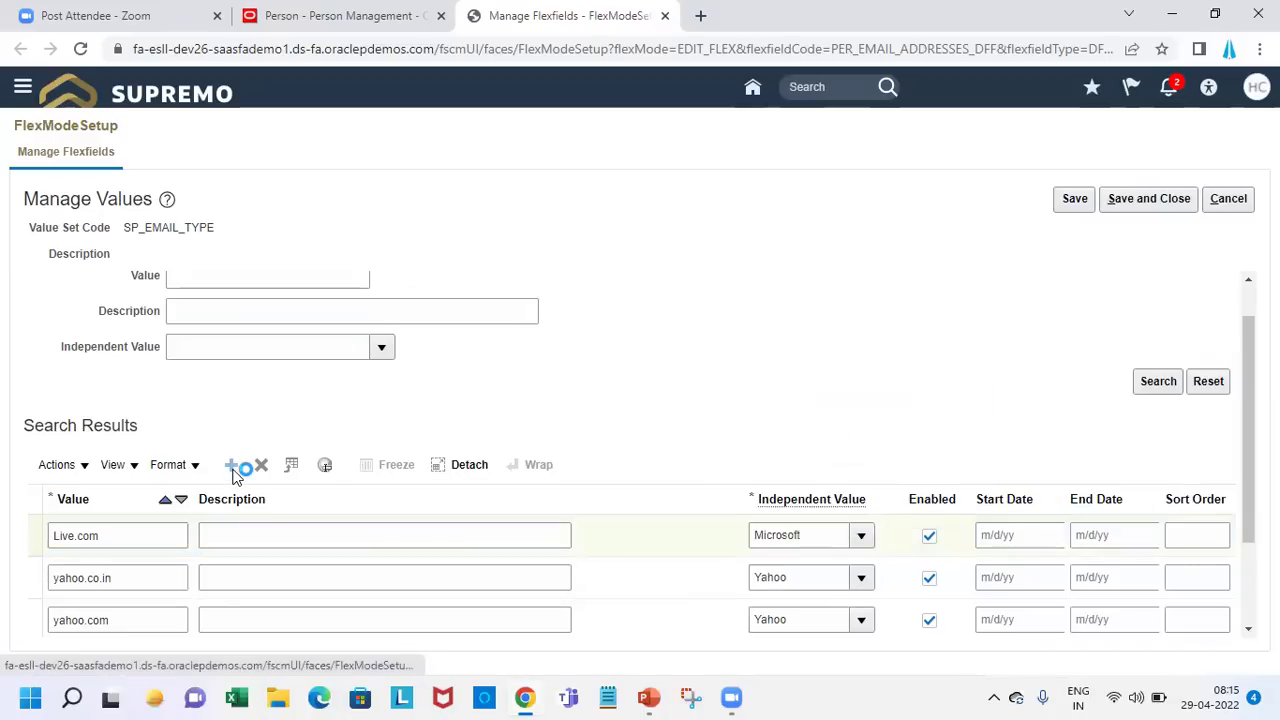
{"action": "left_click", "coordinate": [114, 540]}
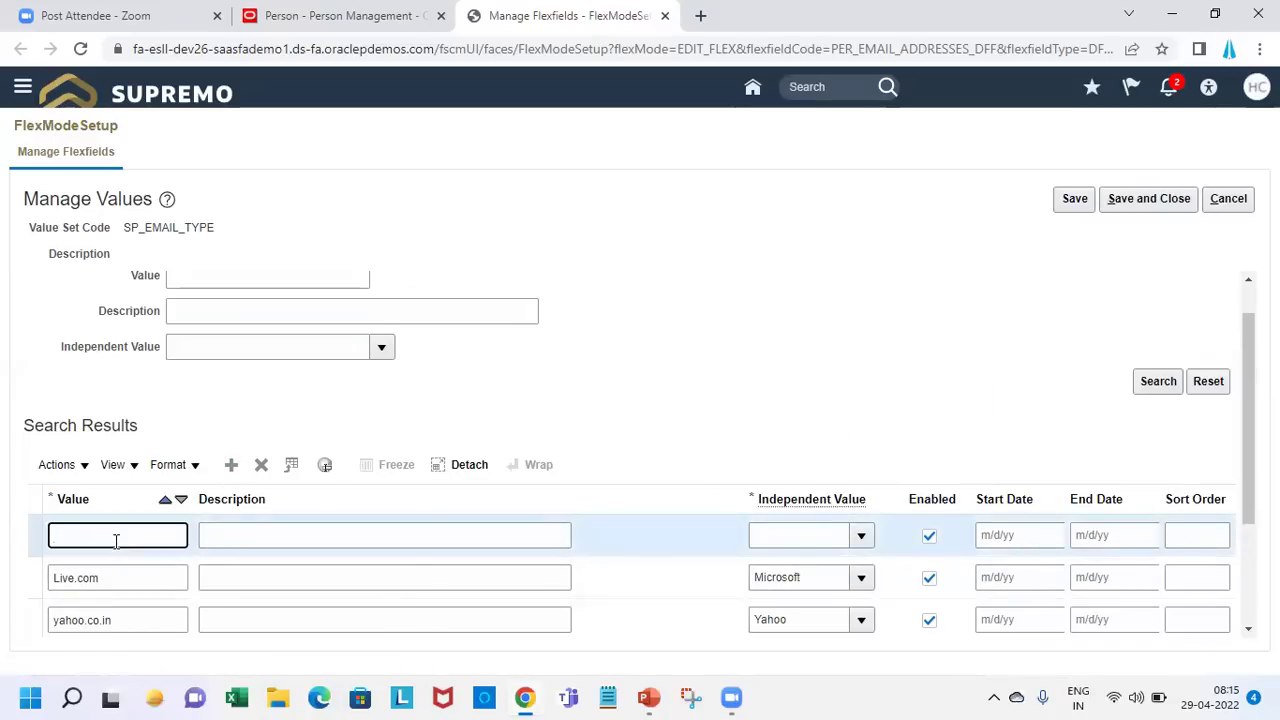
{"action": "type", "text": "Outlook.com"}
{"action": "key", "text": "Tab"}
{"action": "key", "text": "Tab"}
{"action": "type", "text": "M"}
{"action": "key", "text": "Tab"}
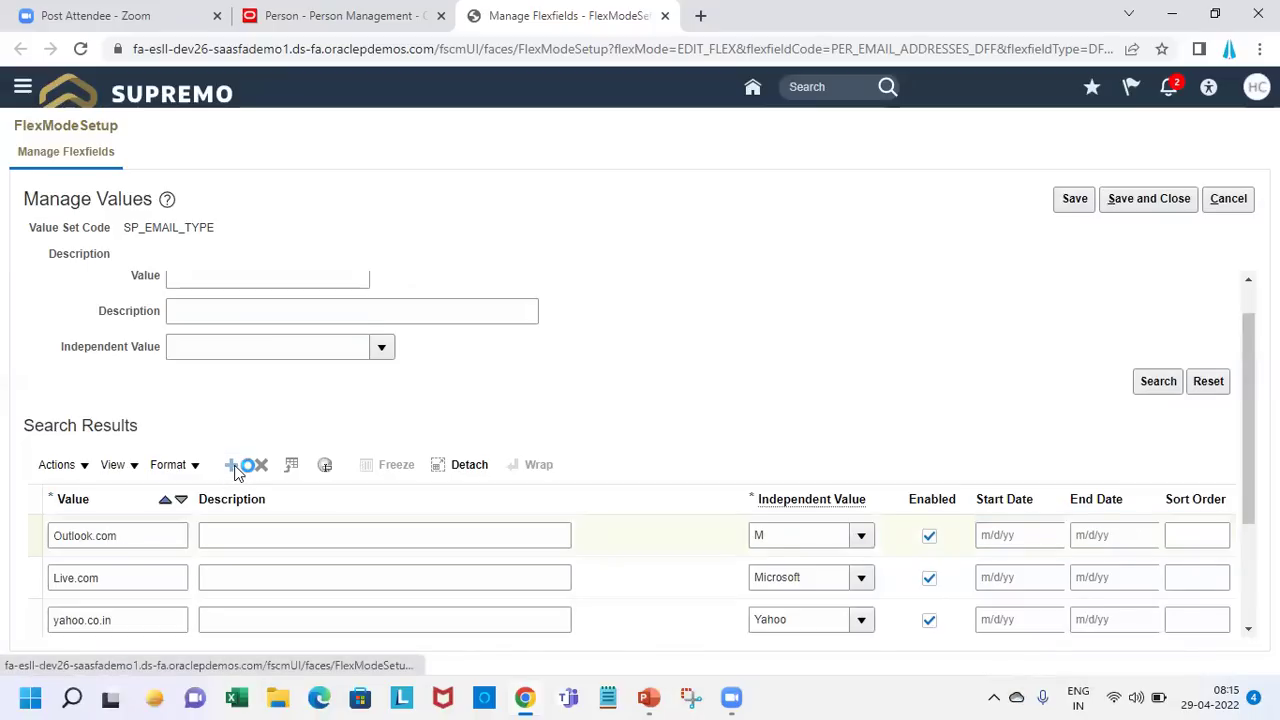
{"action": "left_click", "coordinate": [863, 537]}
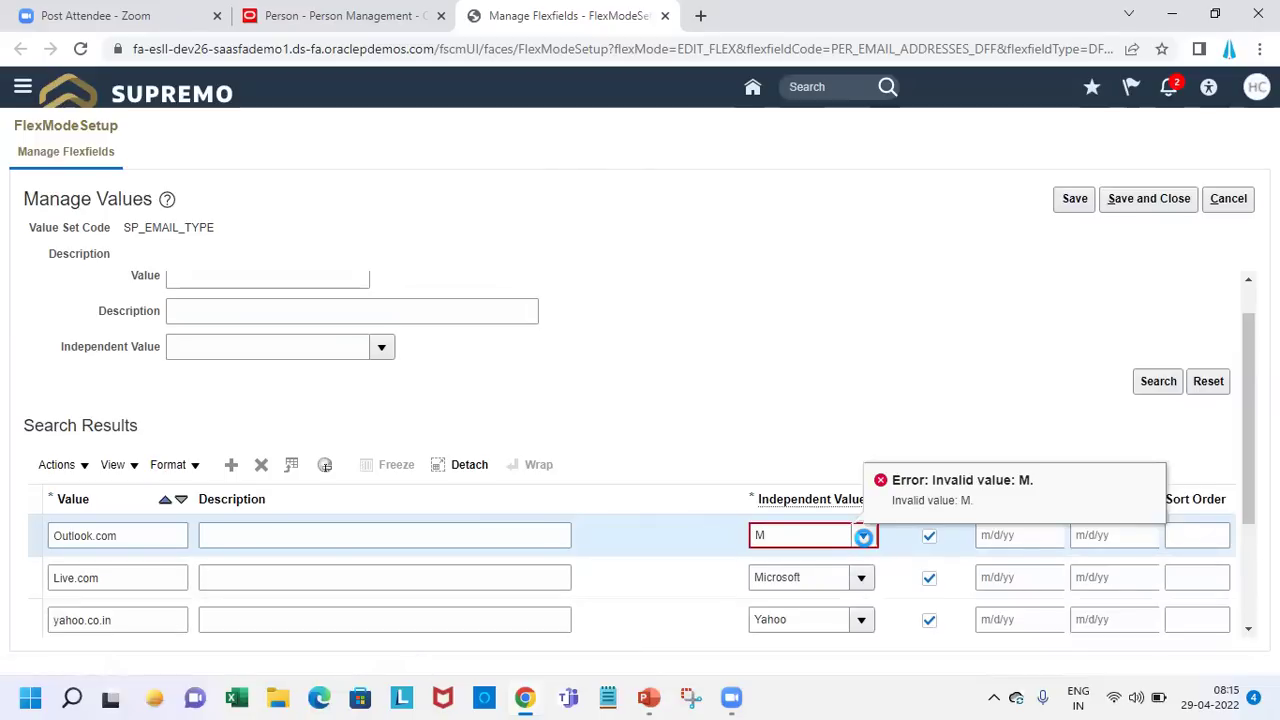
{"action": "left_click", "coordinate": [823, 447]}
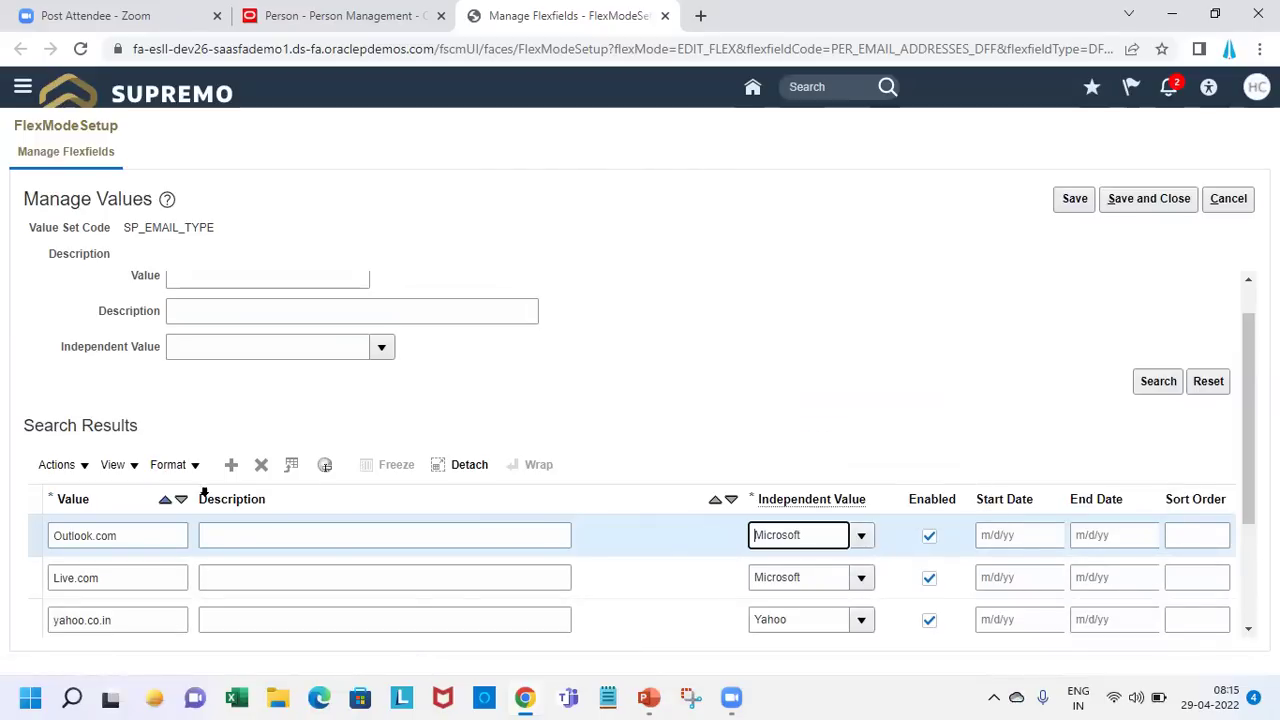
- Add the value Hotmail.com with Microsoft as its independent value
{"action": "left_click", "coordinate": [231, 464]}
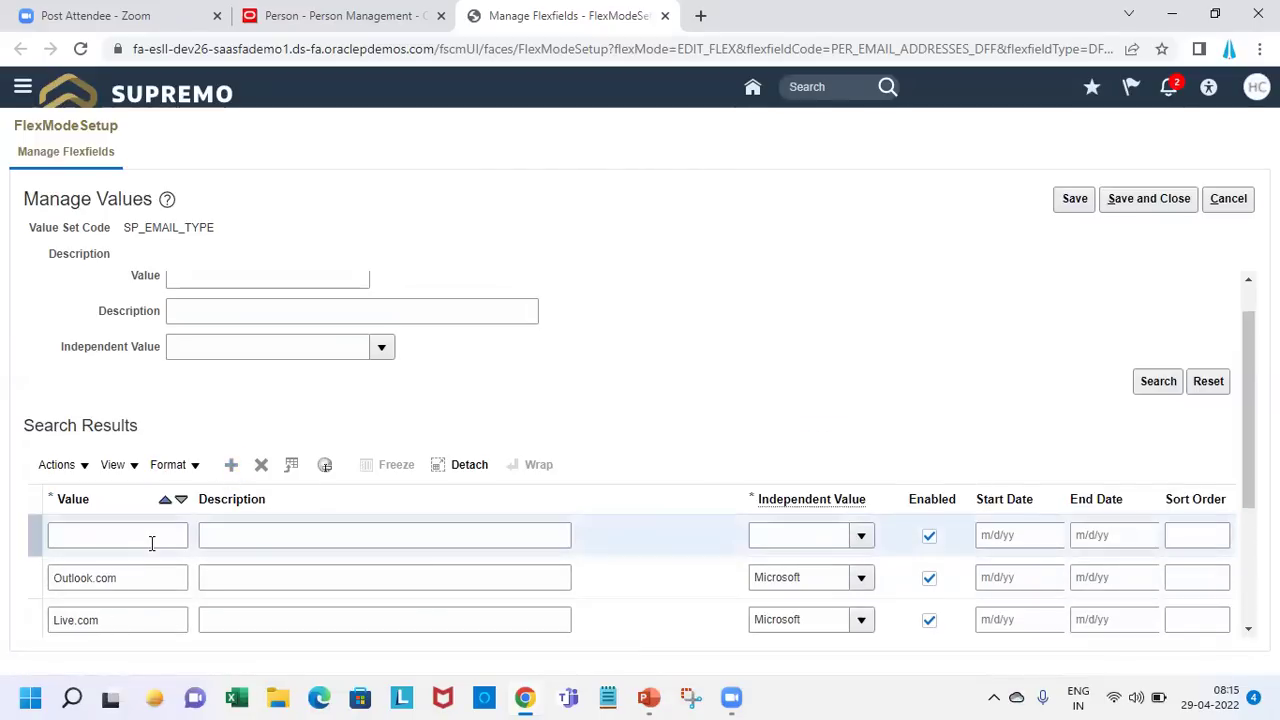
{"action": "left_click", "coordinate": [152, 541]}
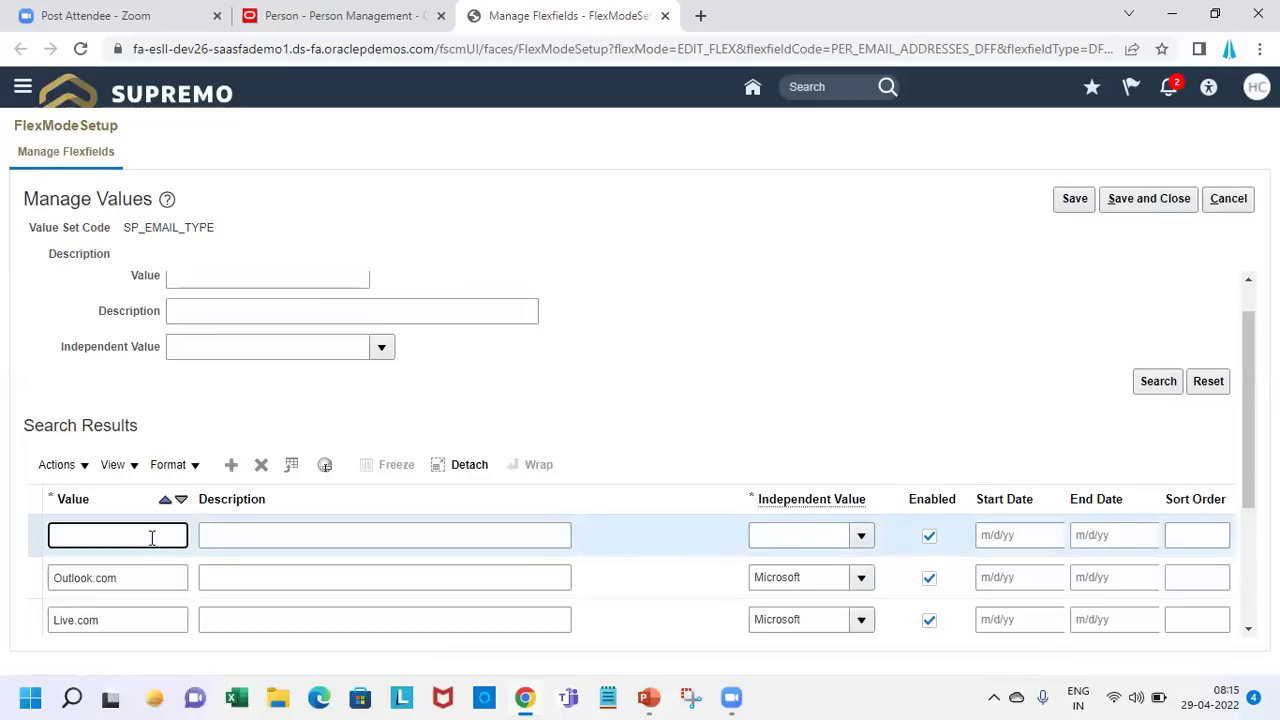
{"action": "type", "text": "Hotmail.com"}
{"action": "key", "text": "Tab"}
{"action": "left_click", "coordinate": [834, 533]}
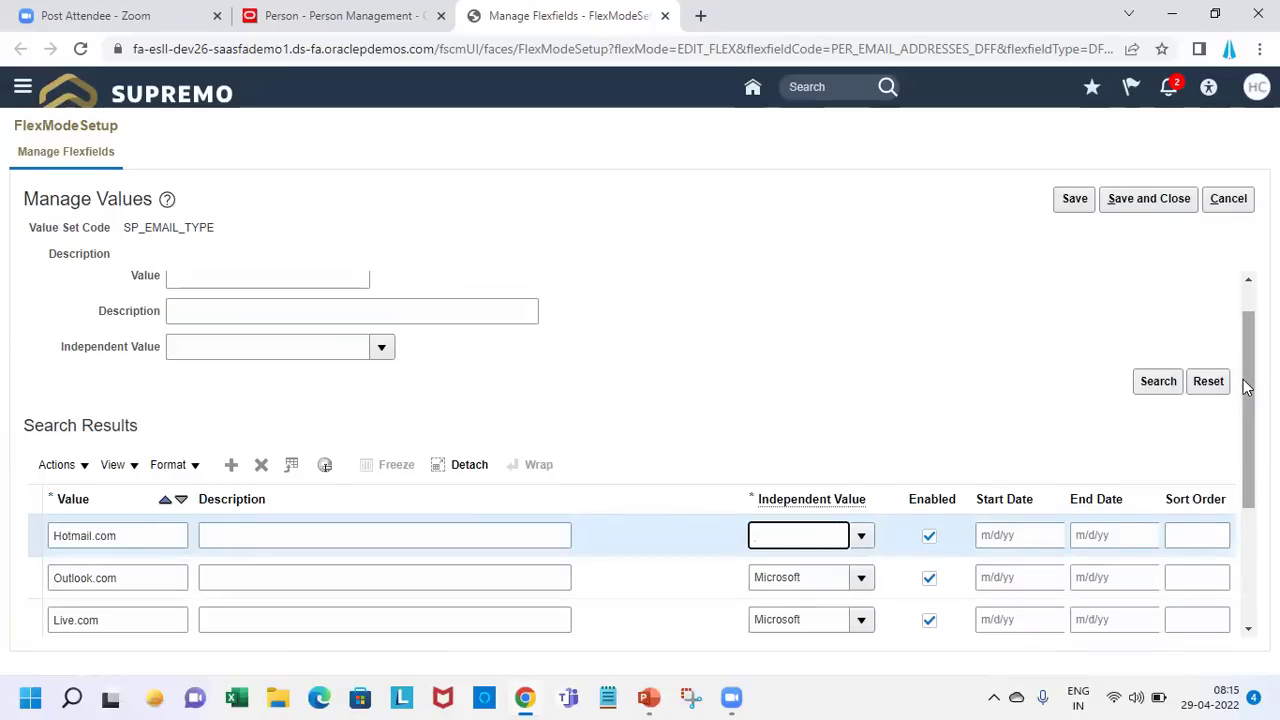
{"action": "scroll", "coordinate": [1248, 388], "scroll_direction": "down", "scroll_amount": 4}
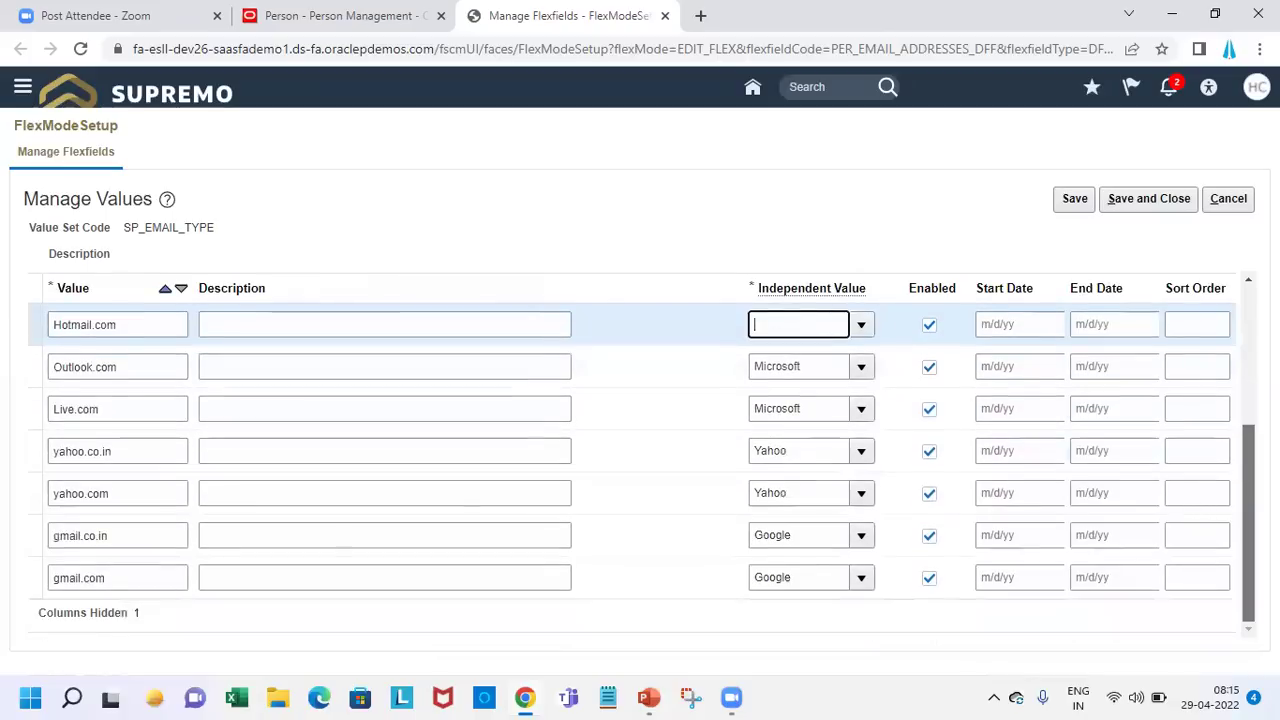
{"action": "left_click", "coordinate": [860, 324]}
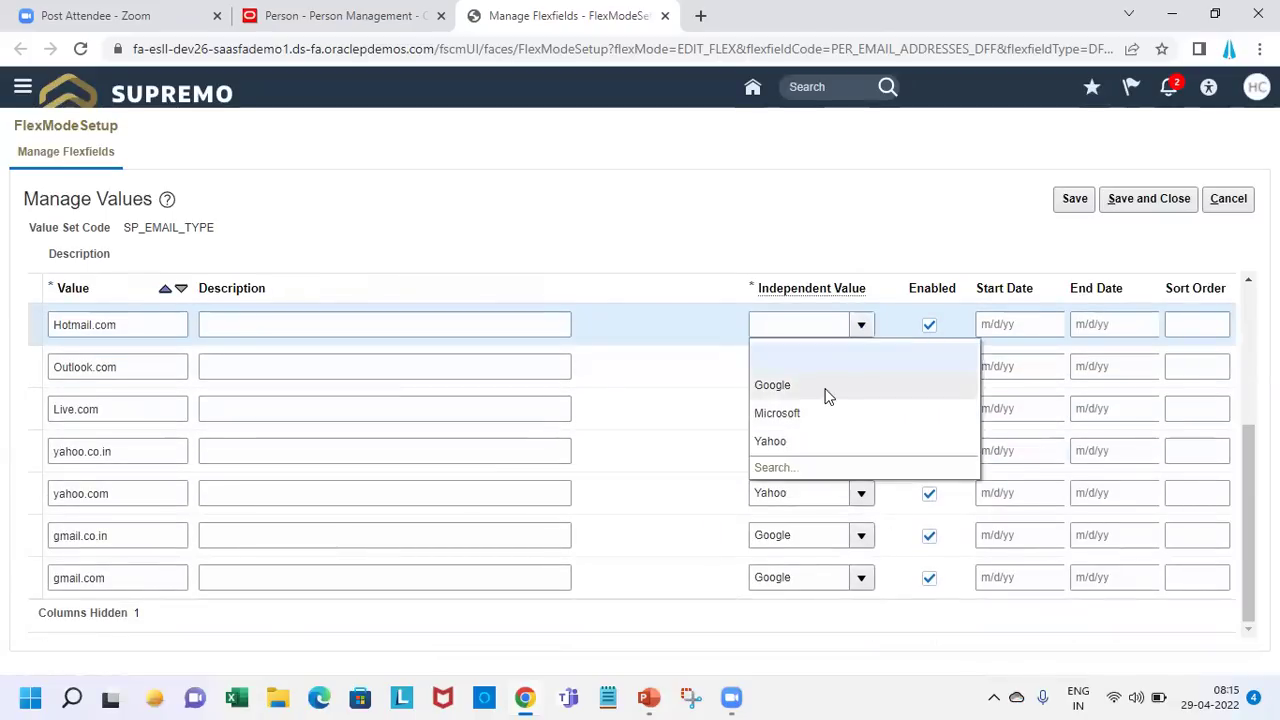
{"action": "left_click", "coordinate": [823, 413]}
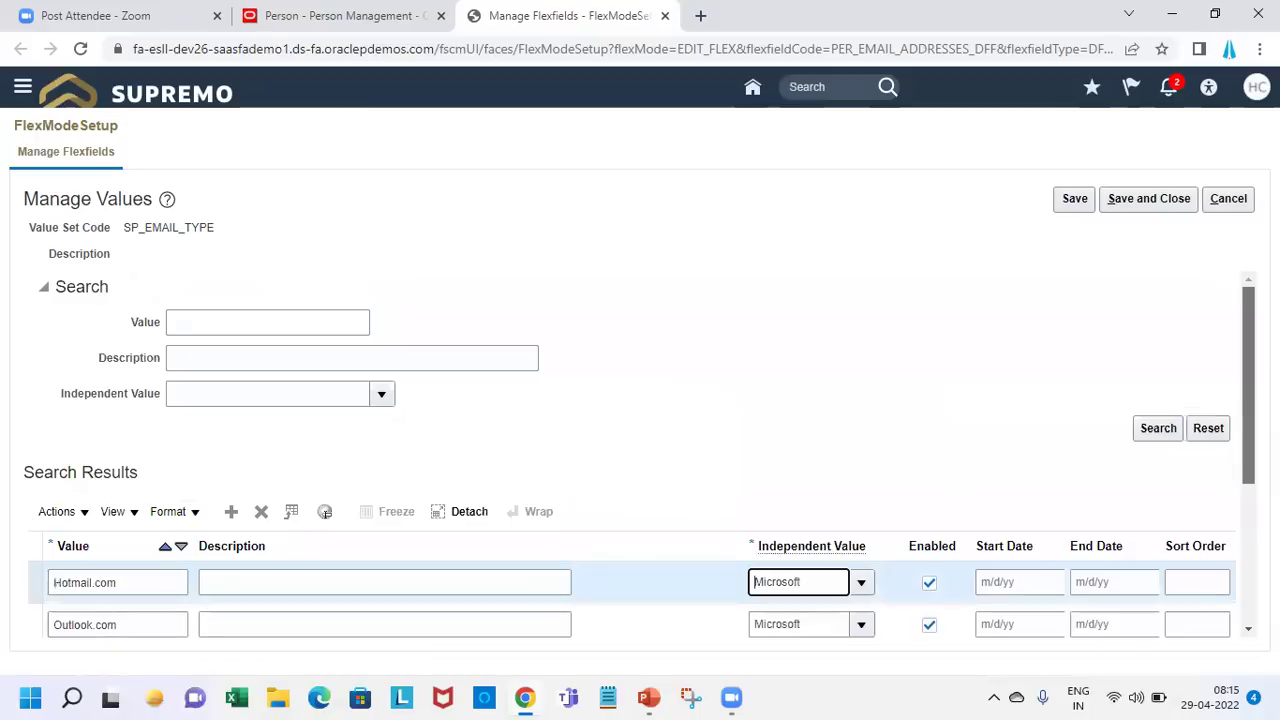
- Save and close the value list and the SP_EMAIL_NAME segment, returning to the flexfield list
{"action": "left_click", "coordinate": [1158, 203]}
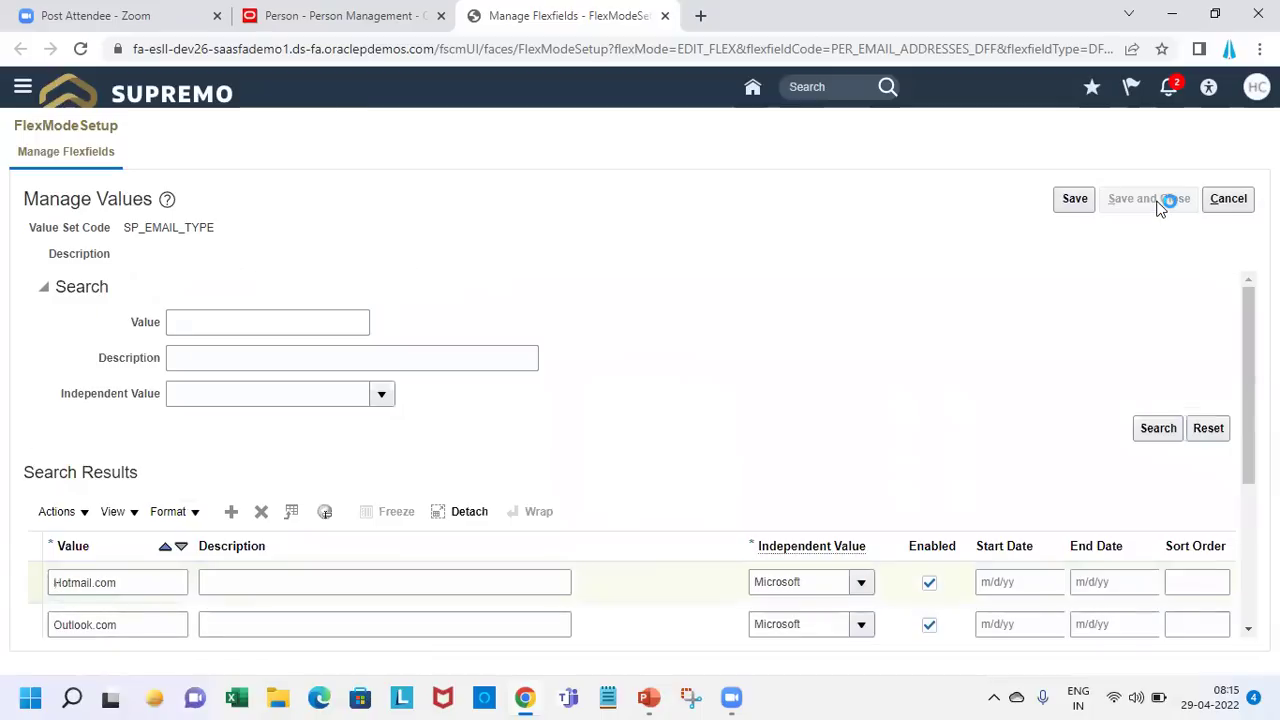
{"action": "left_click", "coordinate": [1158, 203]}
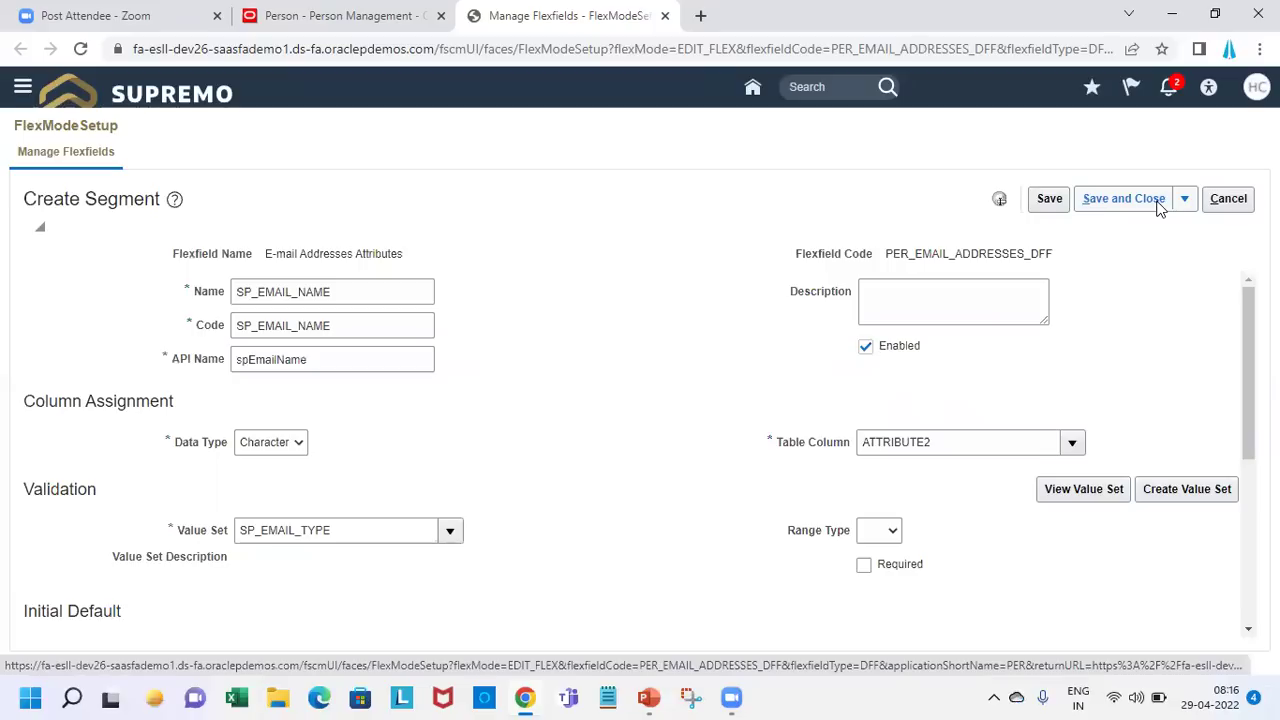
{"action": "left_click", "coordinate": [1158, 203]}
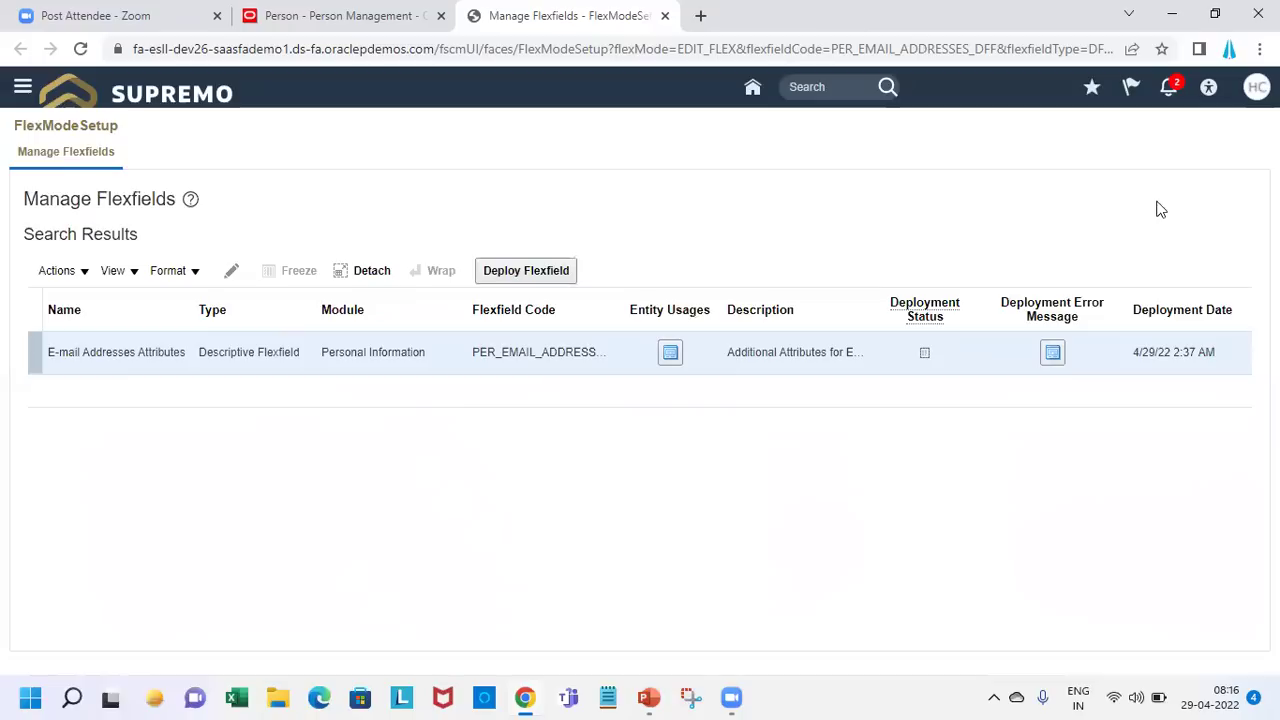
- Deploy the E-mail Addresses Attributes flexfield and close the deployment dialog
{"action": "left_click", "coordinate": [527, 270]}
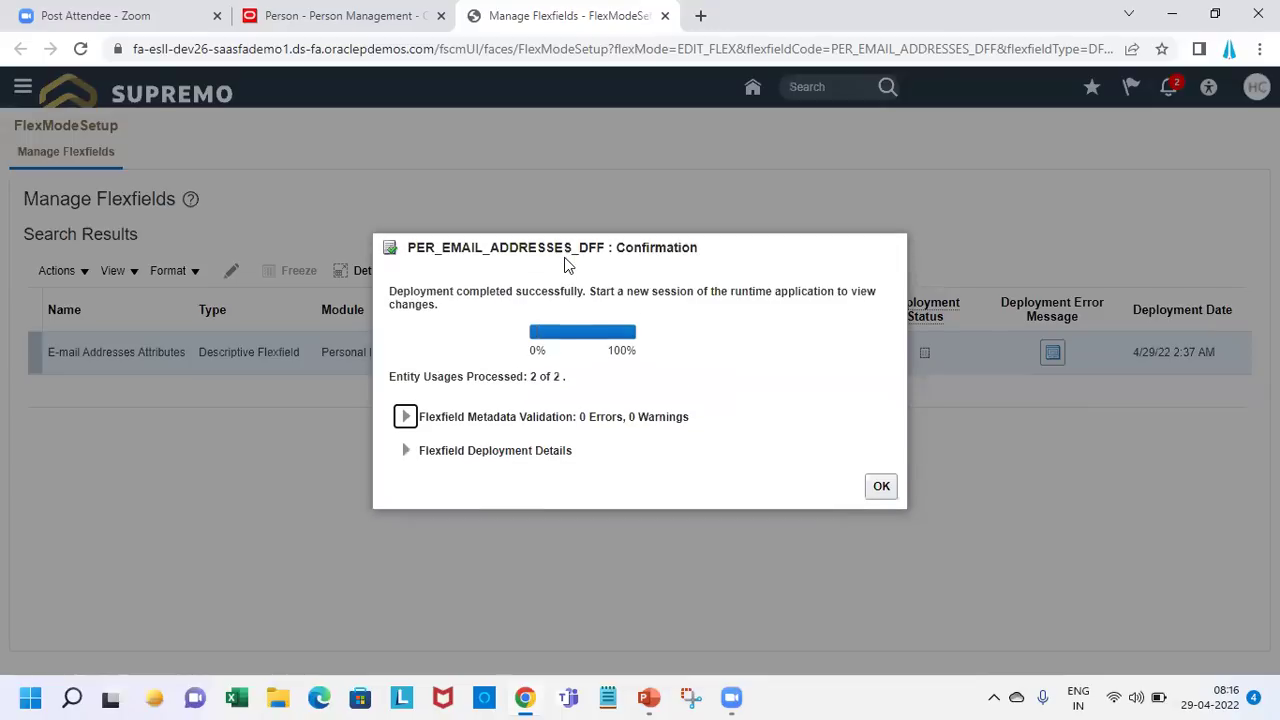
{"action": "left_click", "coordinate": [881, 486]}
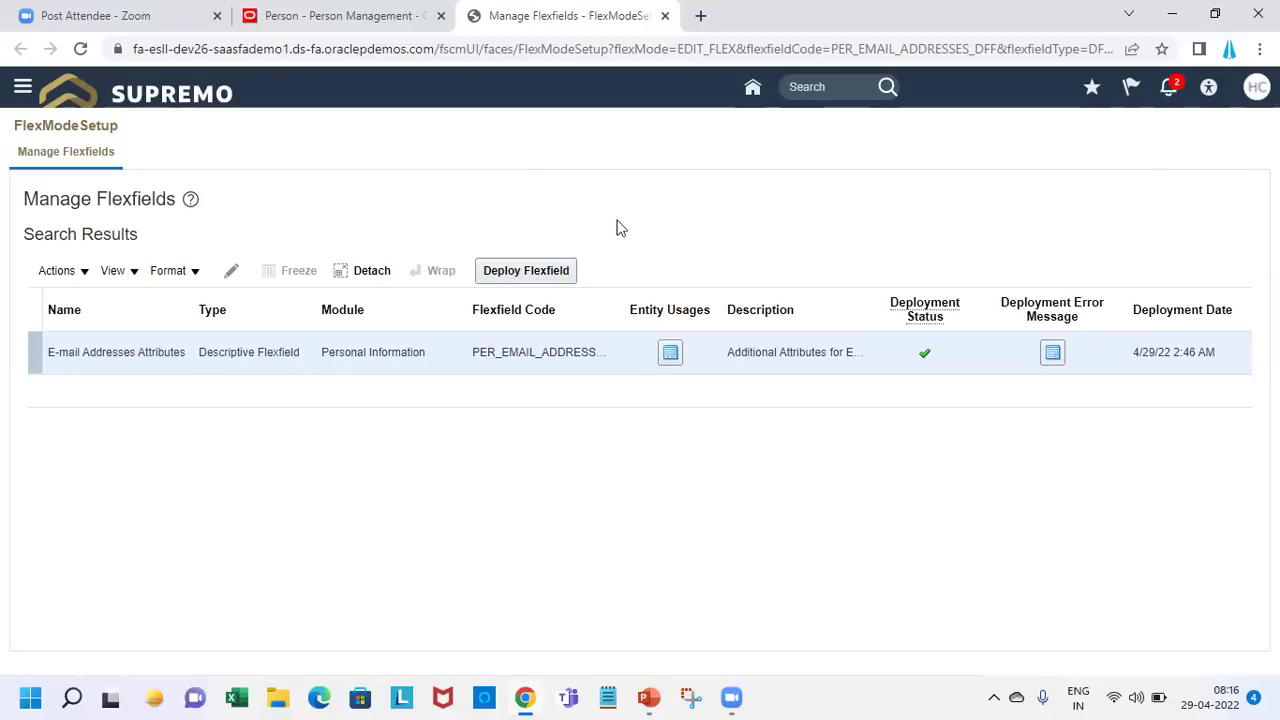
{"action": "left_click", "coordinate": [529, 266]}
- Sign out of Oracle Applications Cloud and confirm the single sign-off
{"action": "left_click", "coordinate": [1256, 87]}
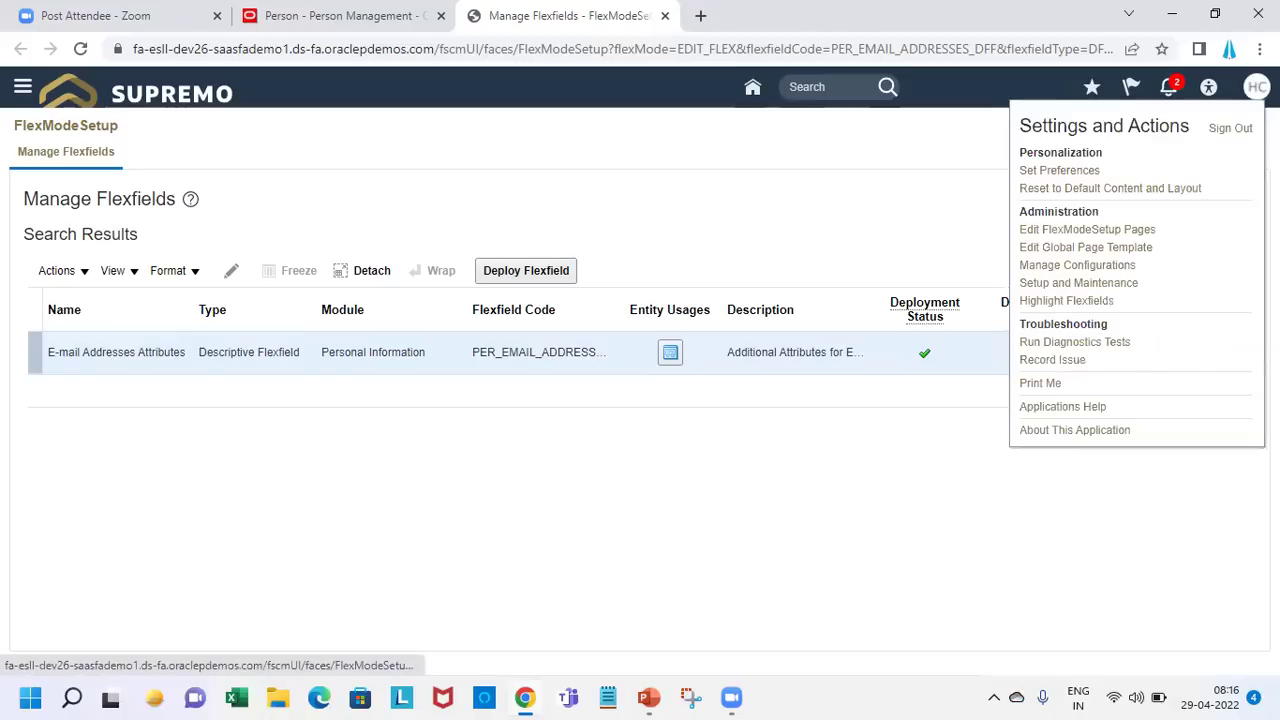
{"action": "left_click", "coordinate": [1230, 128]}
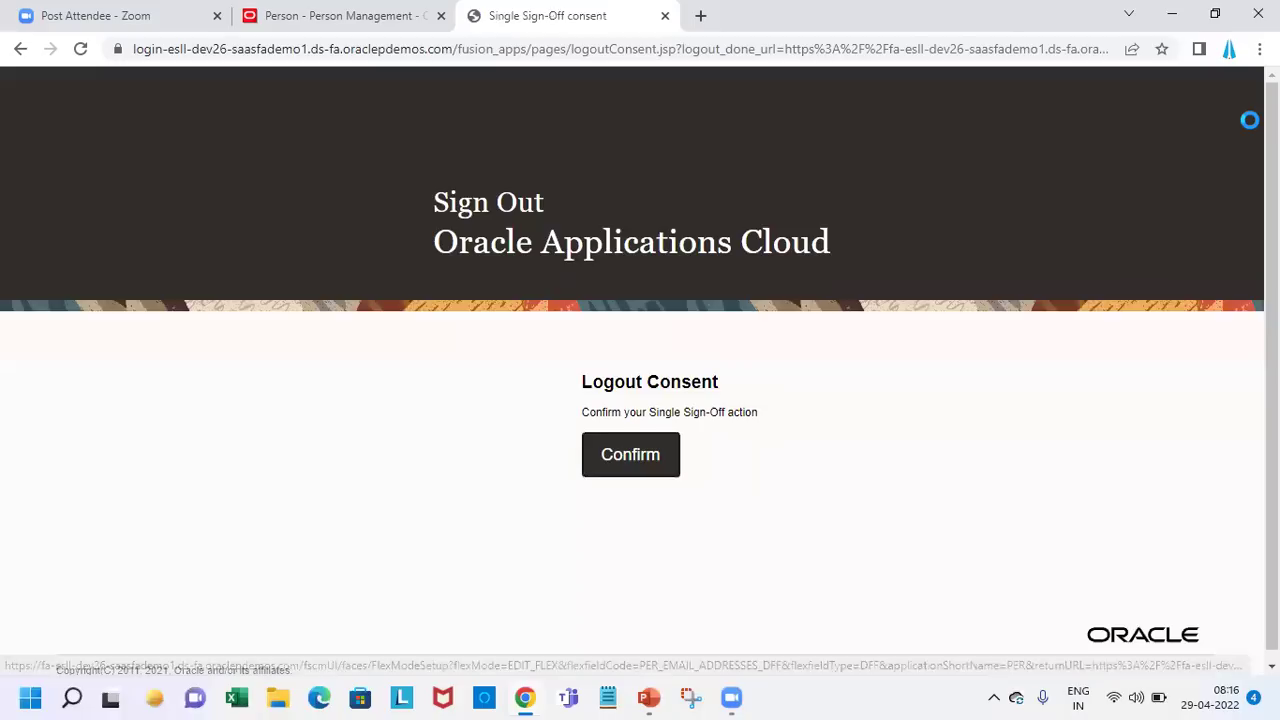
{"action": "left_click", "coordinate": [660, 456]}
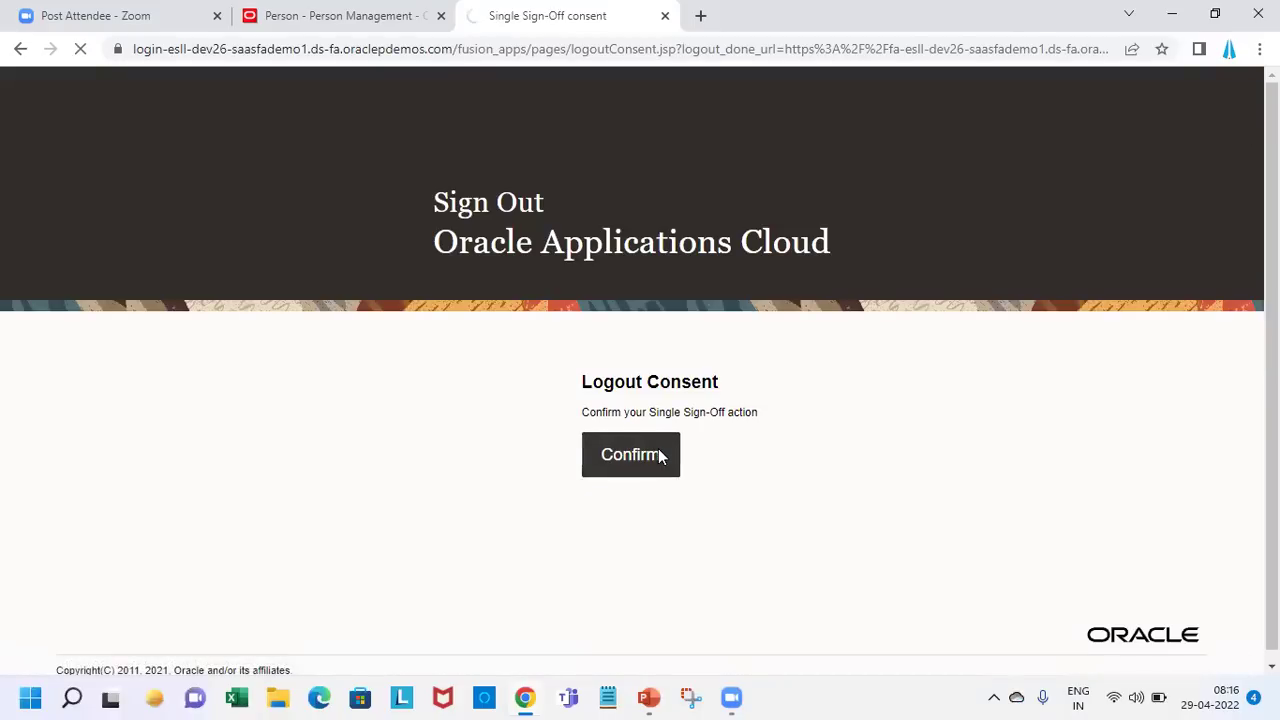
- Close the remaining Oracle browser tabs and open a new blank tab
{"action": "left_click", "coordinate": [664, 16]}
{"action": "left_click", "coordinate": [606, 390]}
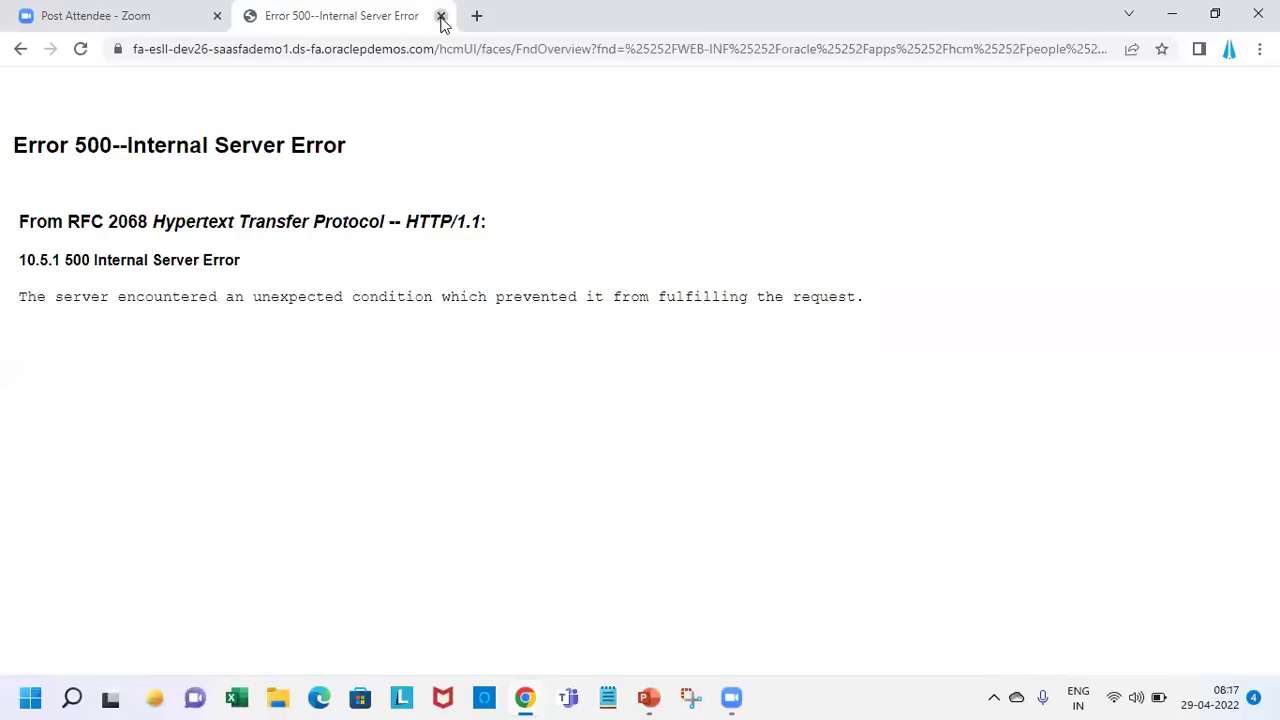
{"action": "left_click", "coordinate": [440, 16]}
{"action": "left_click", "coordinate": [249, 15]}
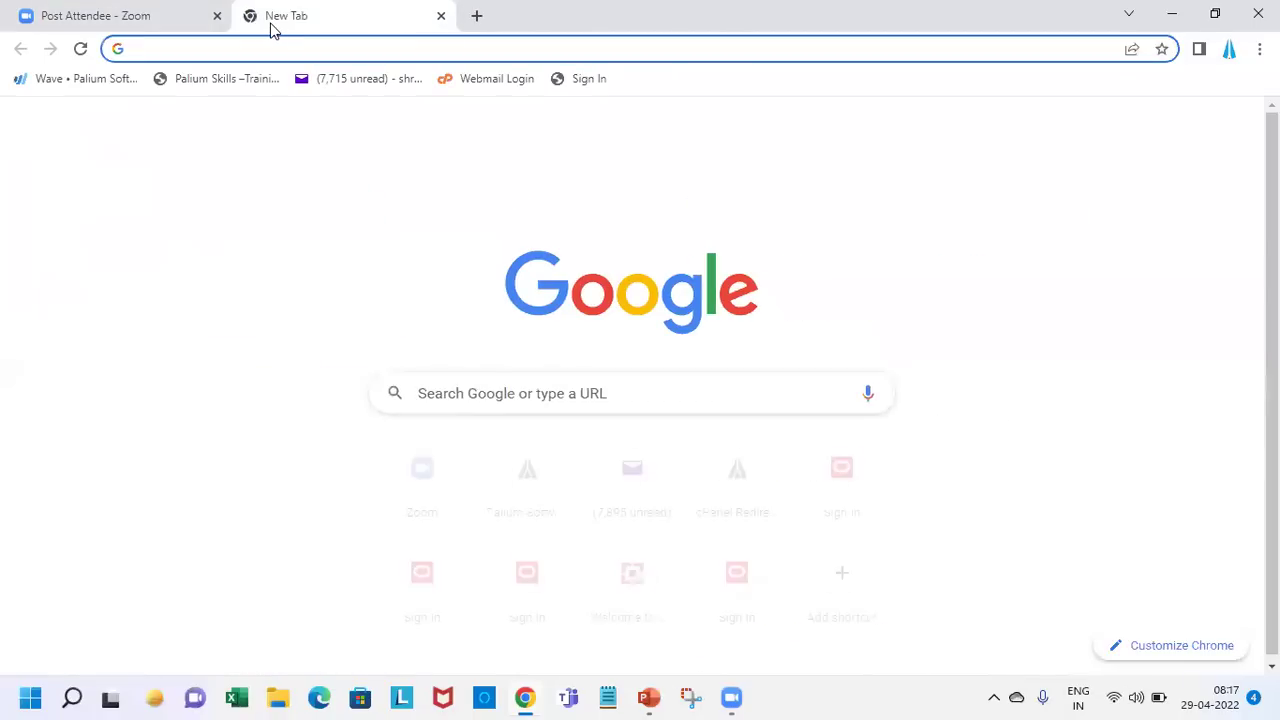
- Close the blank tab and open a new Google Chrome window
{"action": "key", "text": "ctrl+l"}
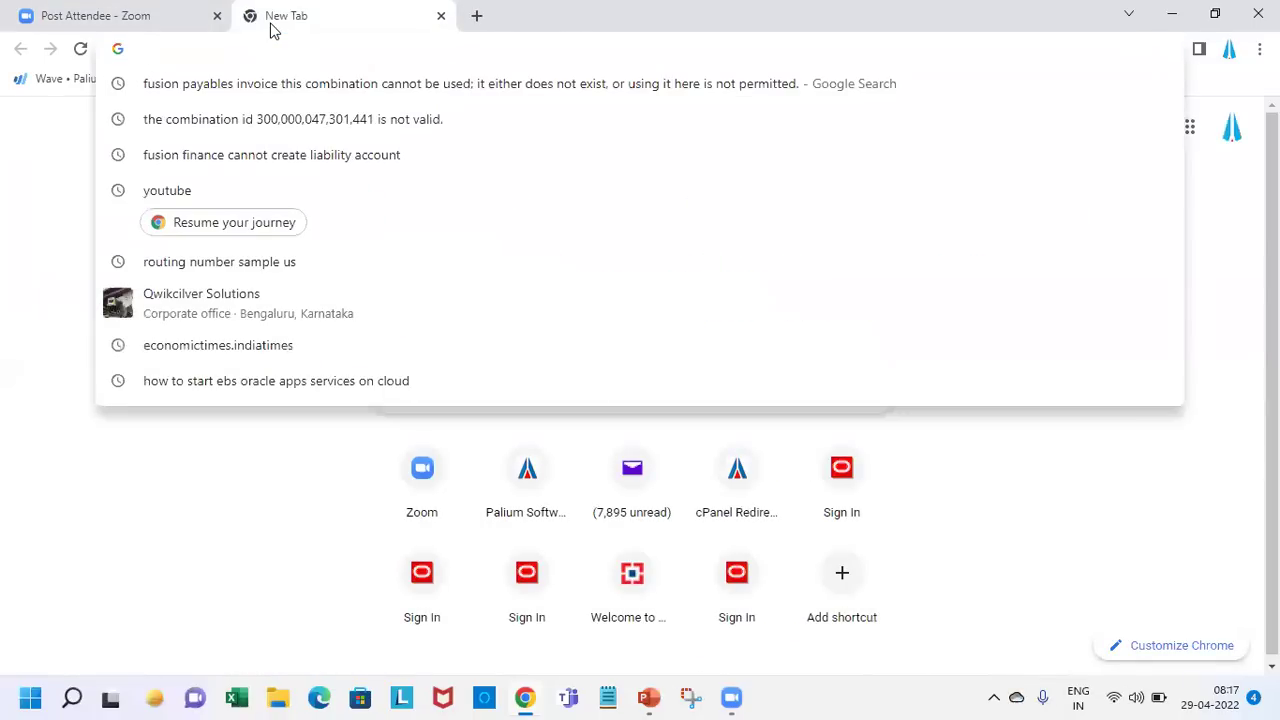
{"action": "left_click", "coordinate": [440, 16]}
{"action": "right_click", "coordinate": [525, 697]}
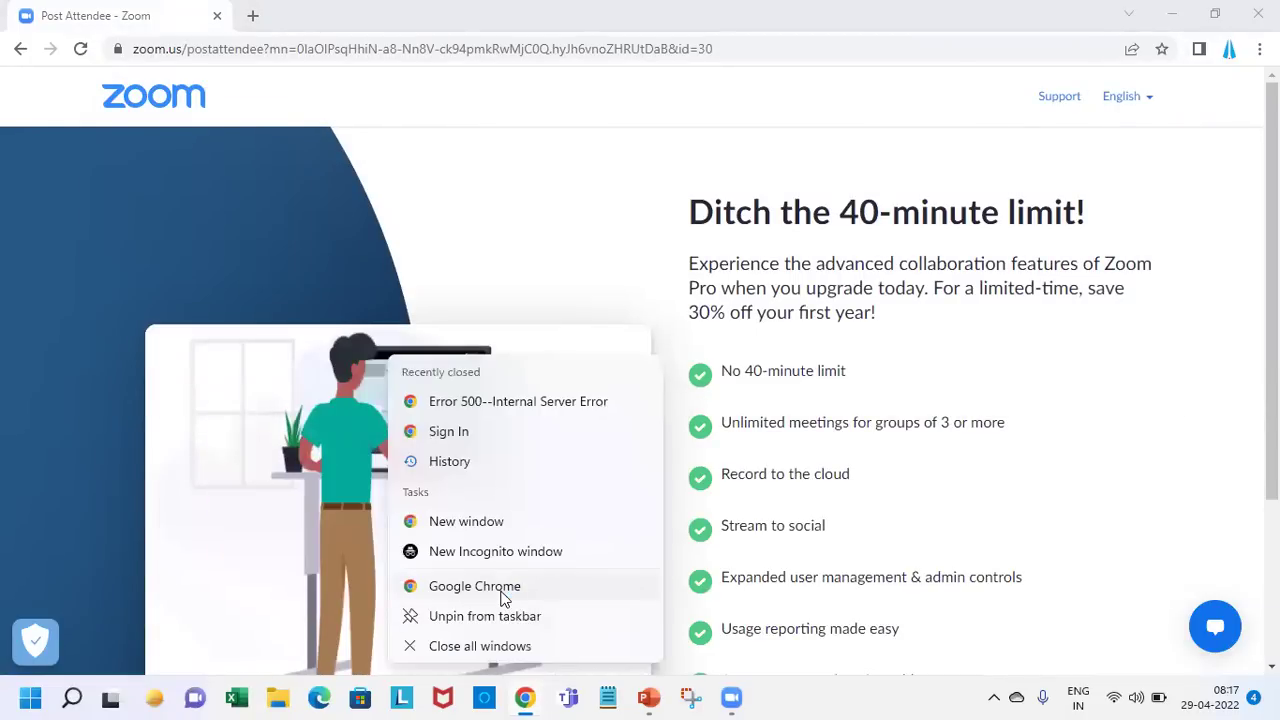
{"action": "left_click", "coordinate": [505, 594]}
{"action": "type", "text": "es"}
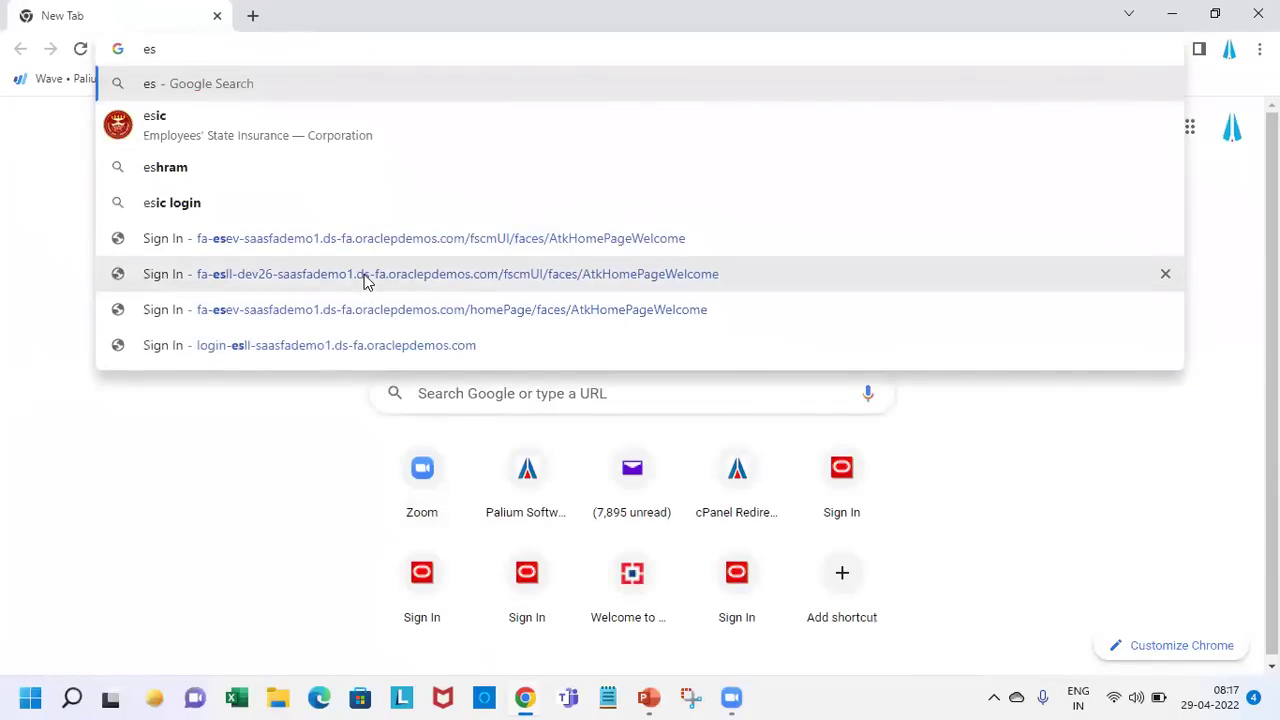
{"action": "type", "text": "ll"}
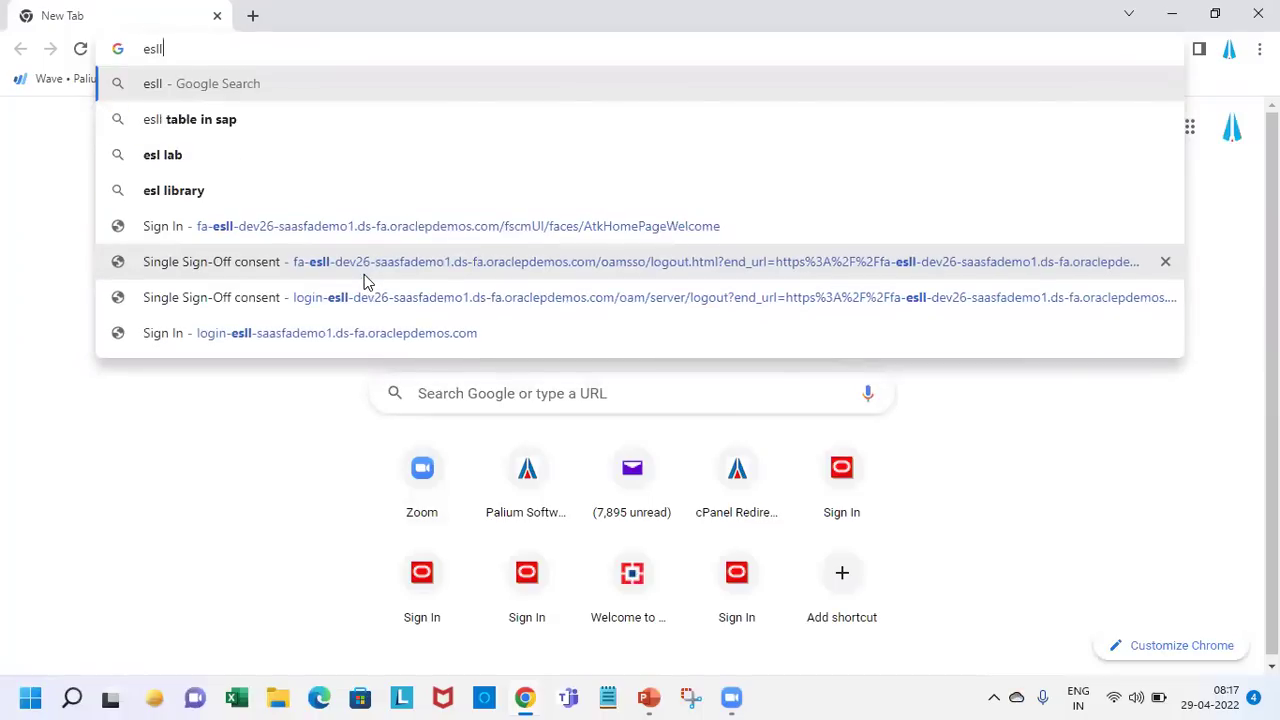
{"action": "type", "text": "-dev"}
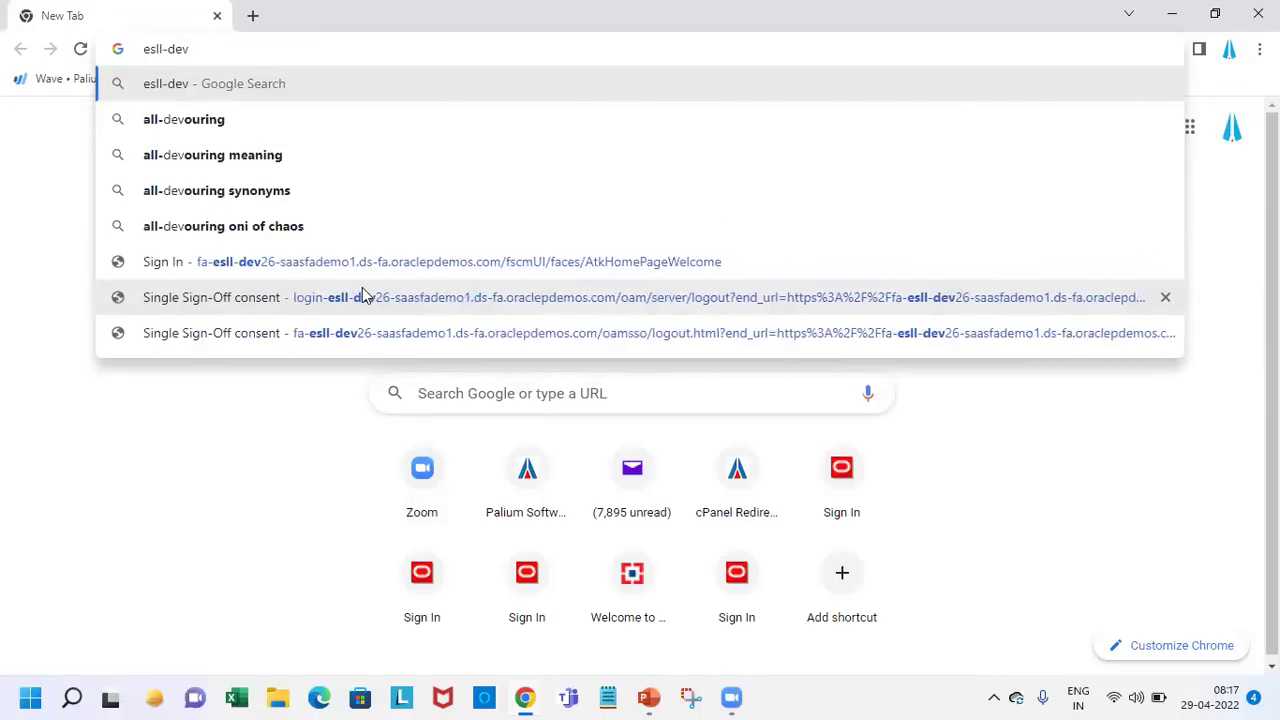
{"action": "type", "text": "26"}
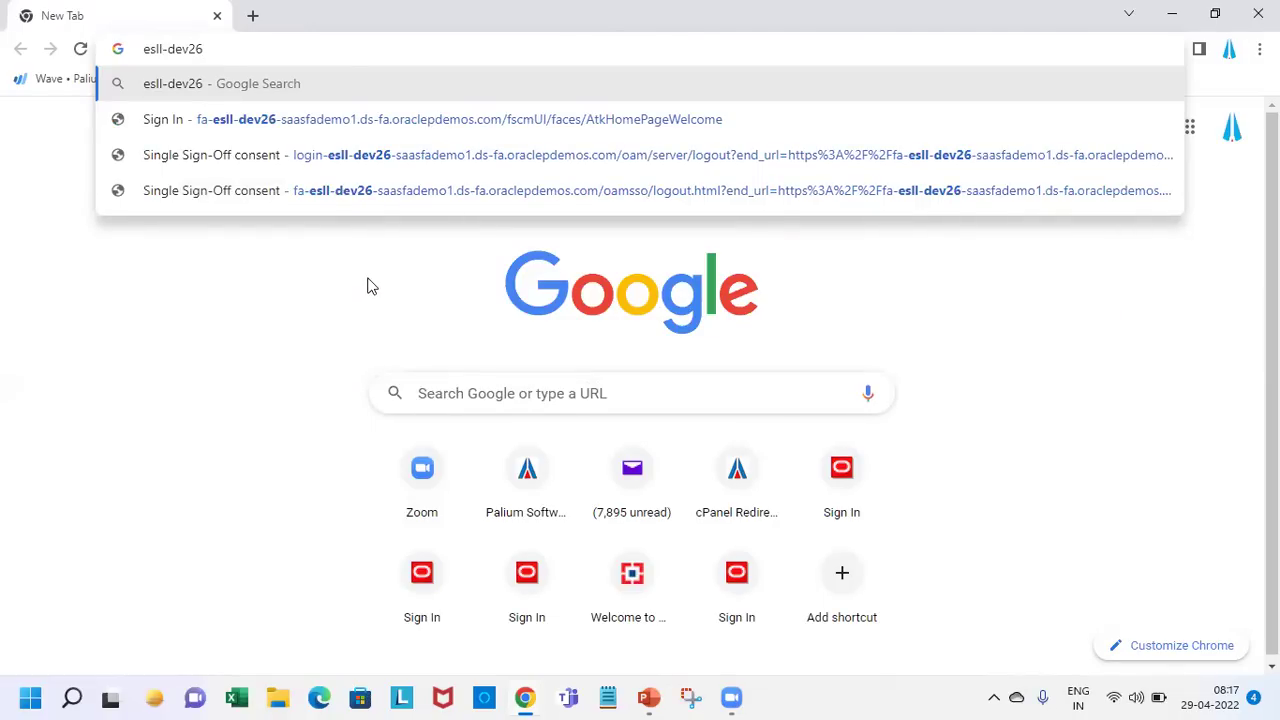
{"action": "key", "text": "Down"}
{"action": "key", "text": "BackSpace"}
{"action": "key", "text": "BackSpace"}
{"action": "key", "text": "BackSpace"}
{"action": "key", "text": "BackSpace"}
{"action": "key", "text": "BackSpace"}
{"action": "key", "text": "BackSpace"}
{"action": "key", "text": "BackSpace"}
{"action": "key", "text": "BackSpace"}
{"action": "key", "text": "BackSpace"}
{"action": "key", "text": "BackSpace"}
{"action": "key", "text": "BackSpace"}
{"action": "key", "text": "BackSpace"}
{"action": "key", "text": "BackSpace"}
{"action": "key", "text": "BackSpace"}
{"action": "key", "text": "BackSpace"}
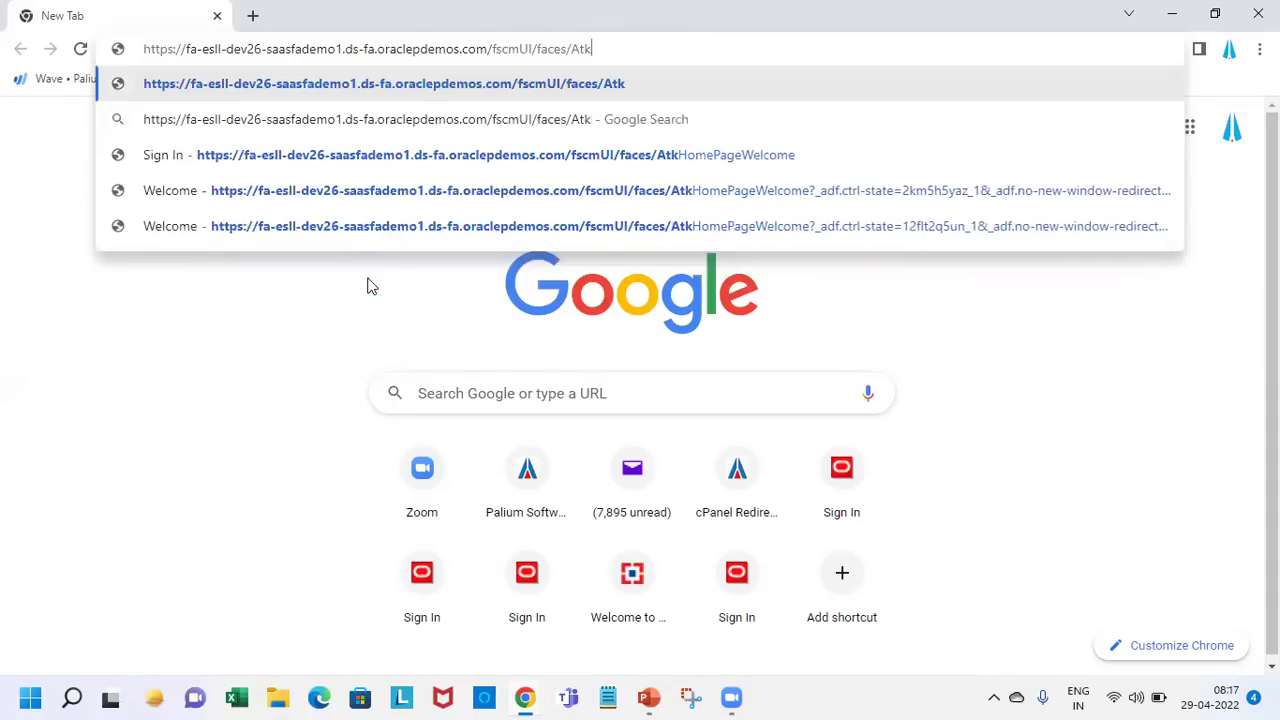
{"action": "key", "text": "BackSpace"}
{"action": "key", "text": "BackSpace"}
{"action": "key", "text": "BackSpace"}
{"action": "key", "text": "BackSpace"}
{"action": "key", "text": "BackSpace"}
{"action": "key", "text": "BackSpace"}
{"action": "key", "text": "BackSpace"}
{"action": "key", "text": "BackSpace"}
{"action": "key", "text": "BackSpace"}
{"action": "key", "text": "BackSpace"}
{"action": "key", "text": "BackSpace"}
{"action": "key", "text": "BackSpace"}
{"action": "key", "text": "BackSpace"}
{"action": "key", "text": "BackSpace"}
{"action": "key", "text": "BackSpace"}
{"action": "key", "text": "BackSpace"}
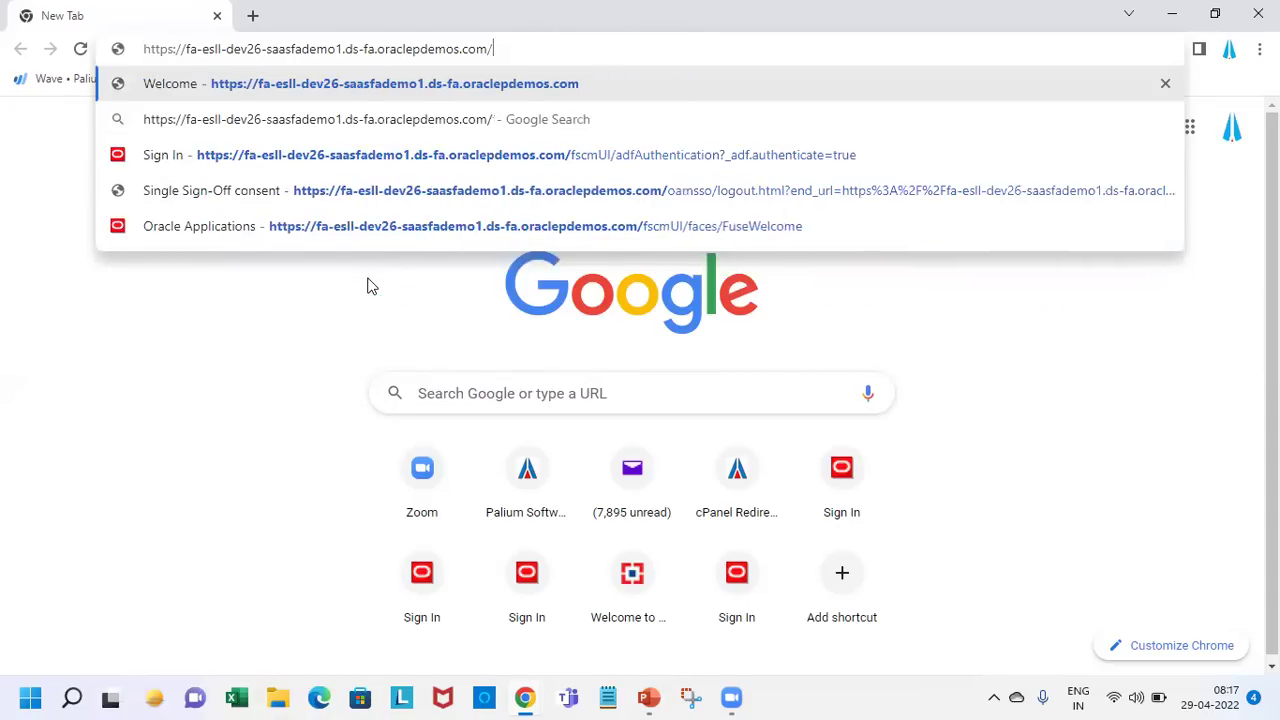
{"action": "key", "text": "Return"}
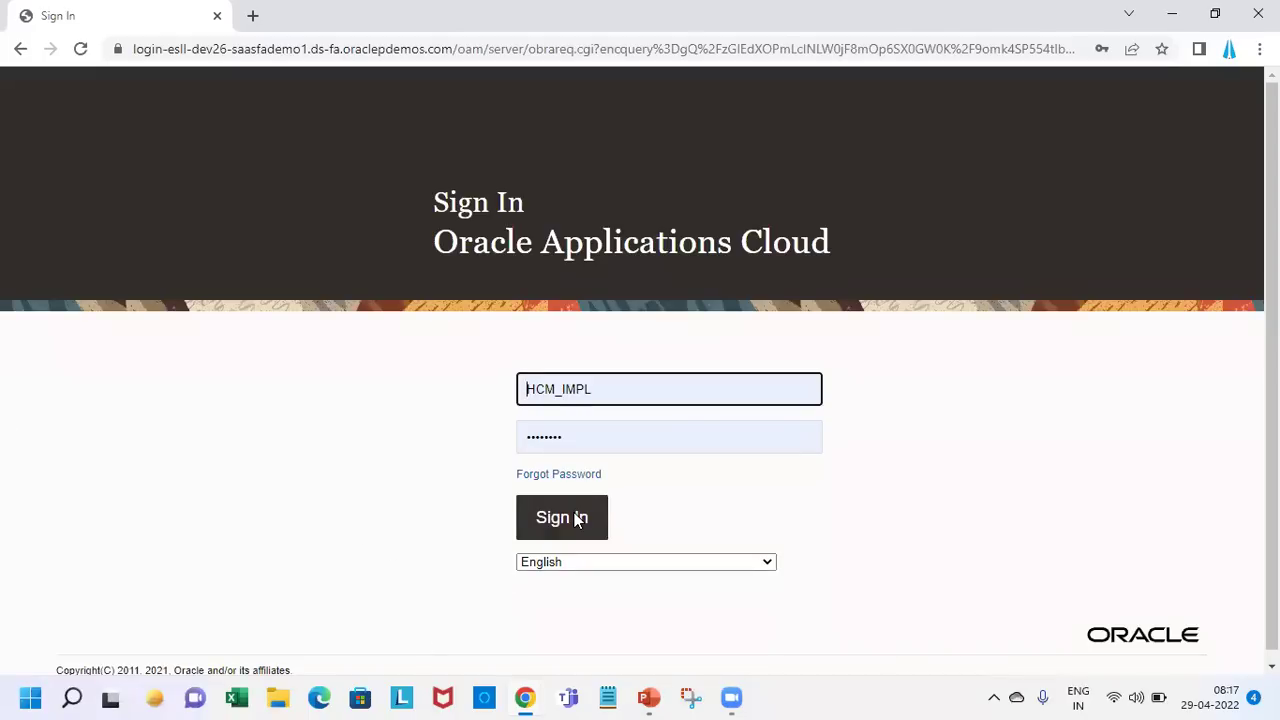
- Sign in to Oracle Applications Cloud with the saved credentials and open Person Management under My Client Groups
{"action": "left_click", "coordinate": [575, 520]}
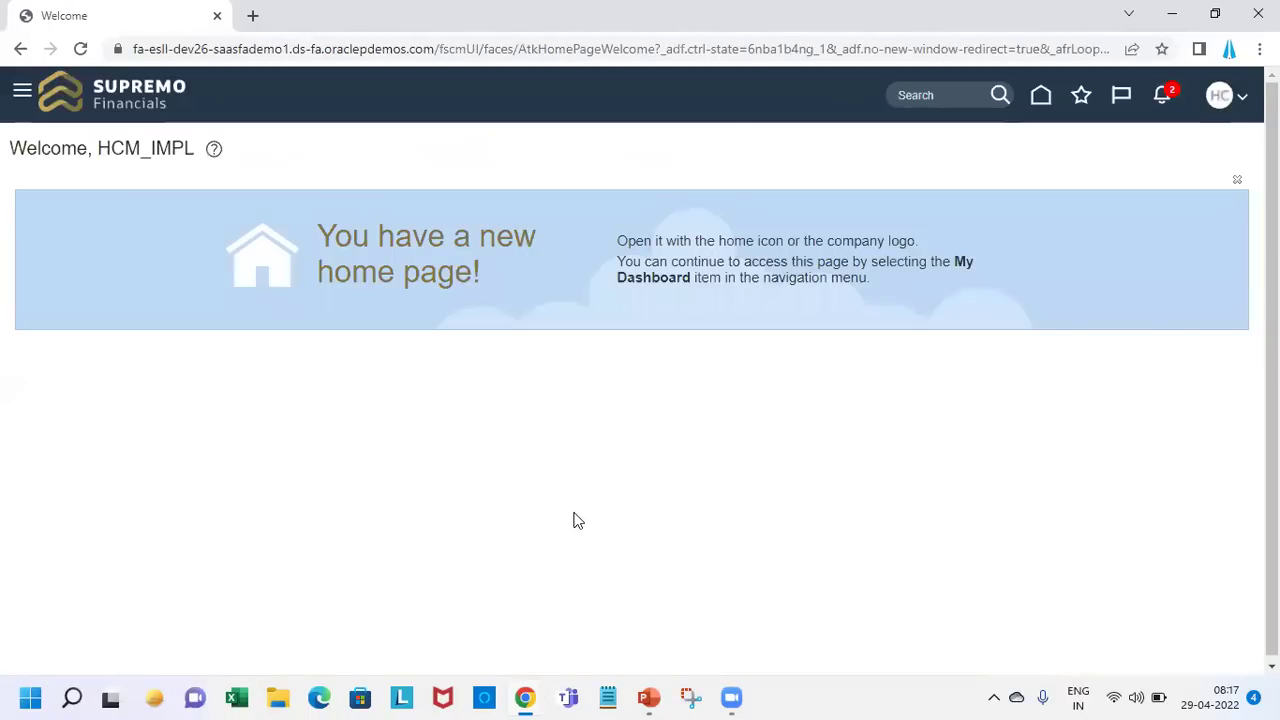
{"action": "left_click", "coordinate": [1226, 97]}
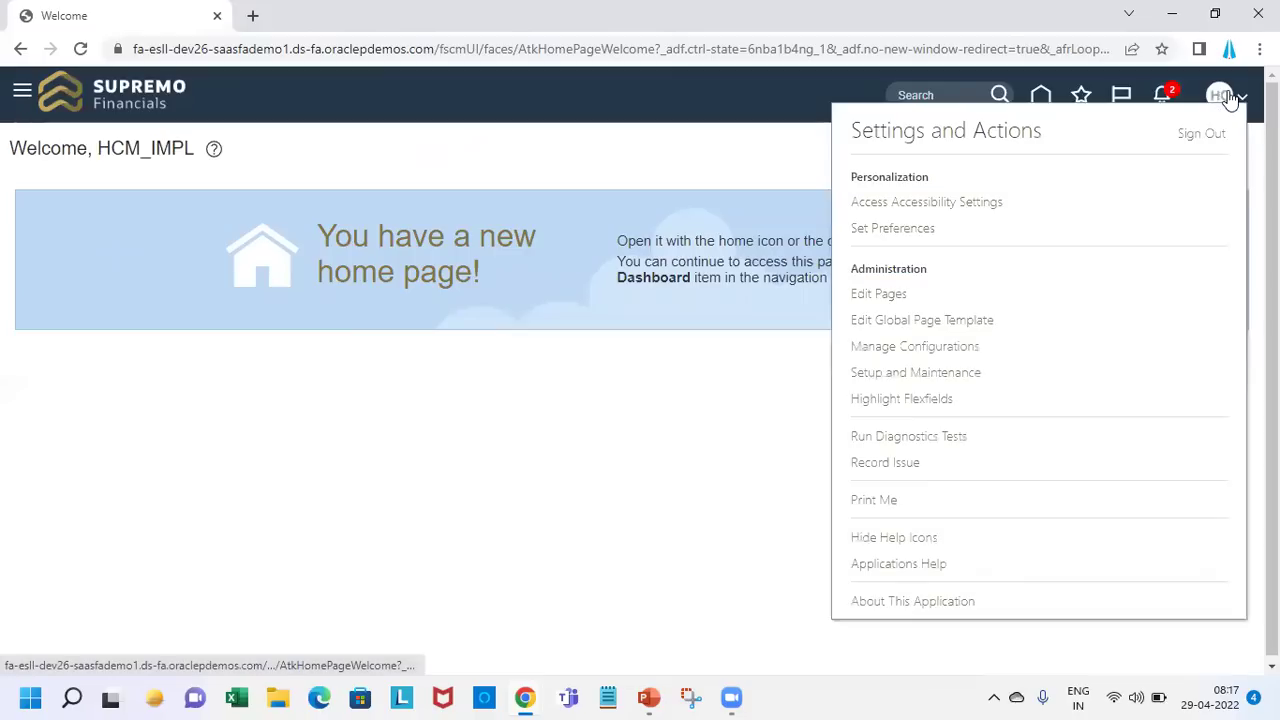
{"action": "left_click", "coordinate": [694, 403]}
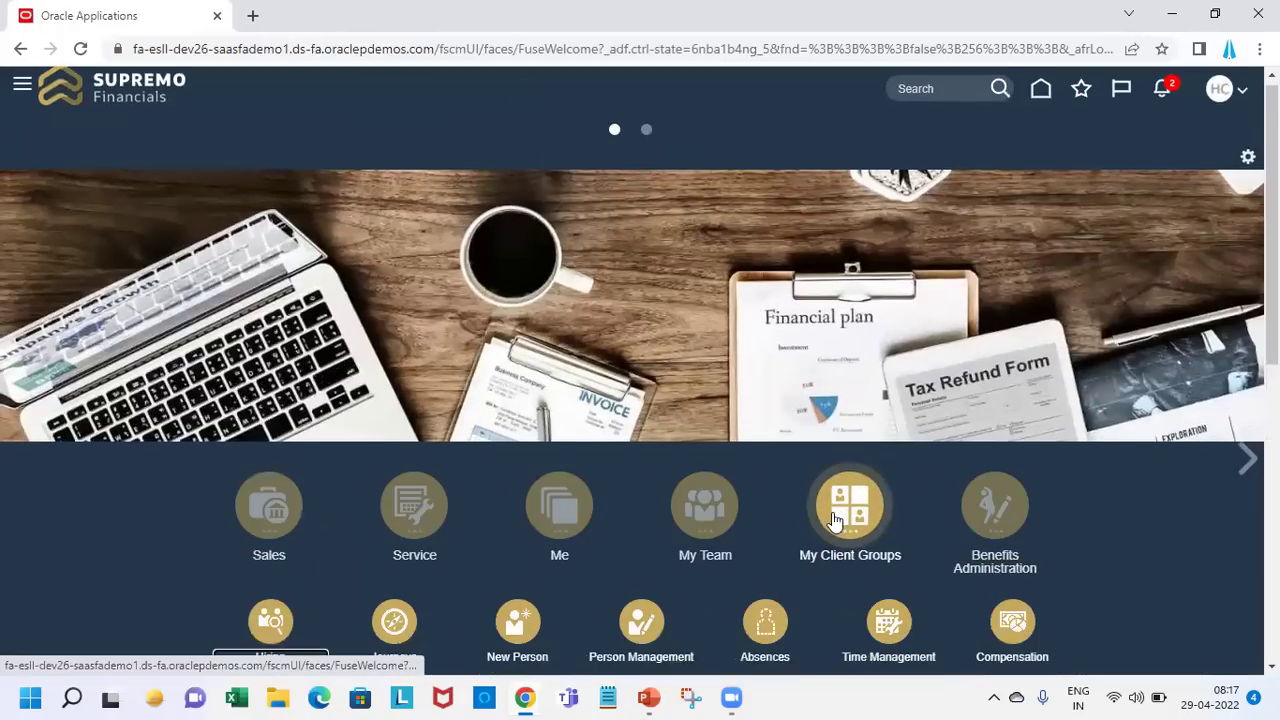
{"action": "left_click", "coordinate": [641, 626]}
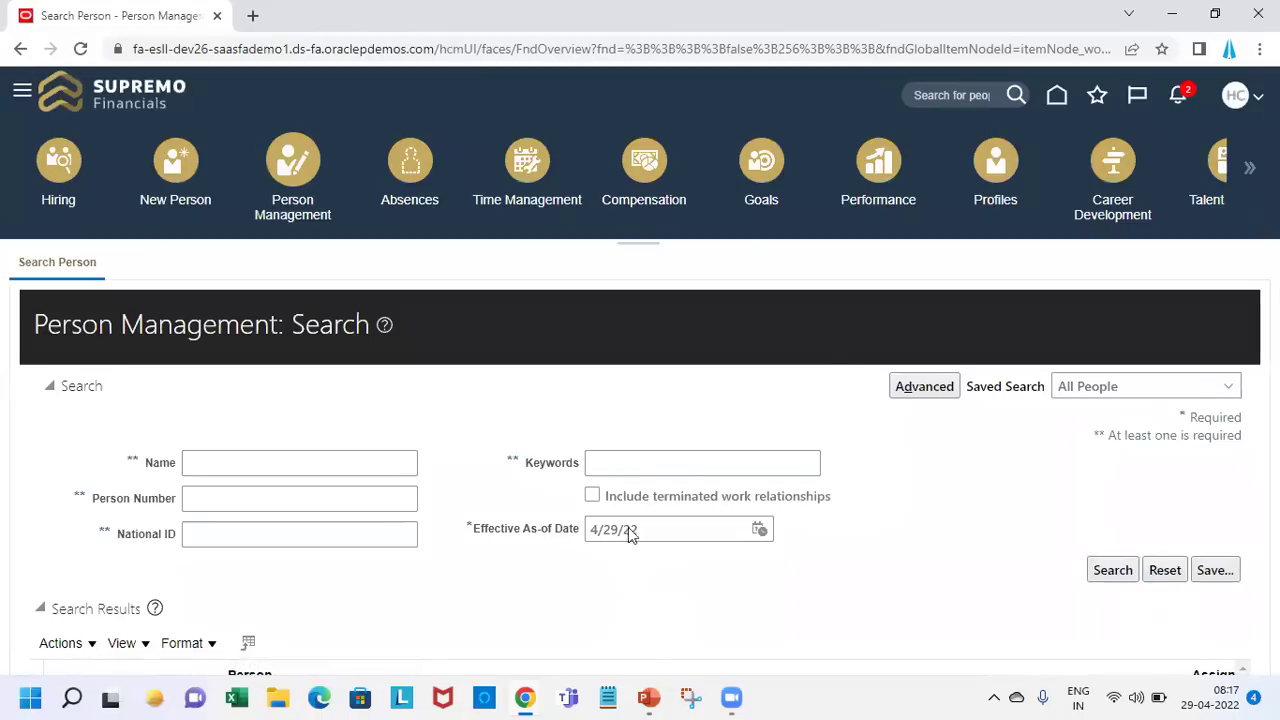
- Search Person Management for the employee using the surname as keyword
{"action": "left_click", "coordinate": [740, 461]}
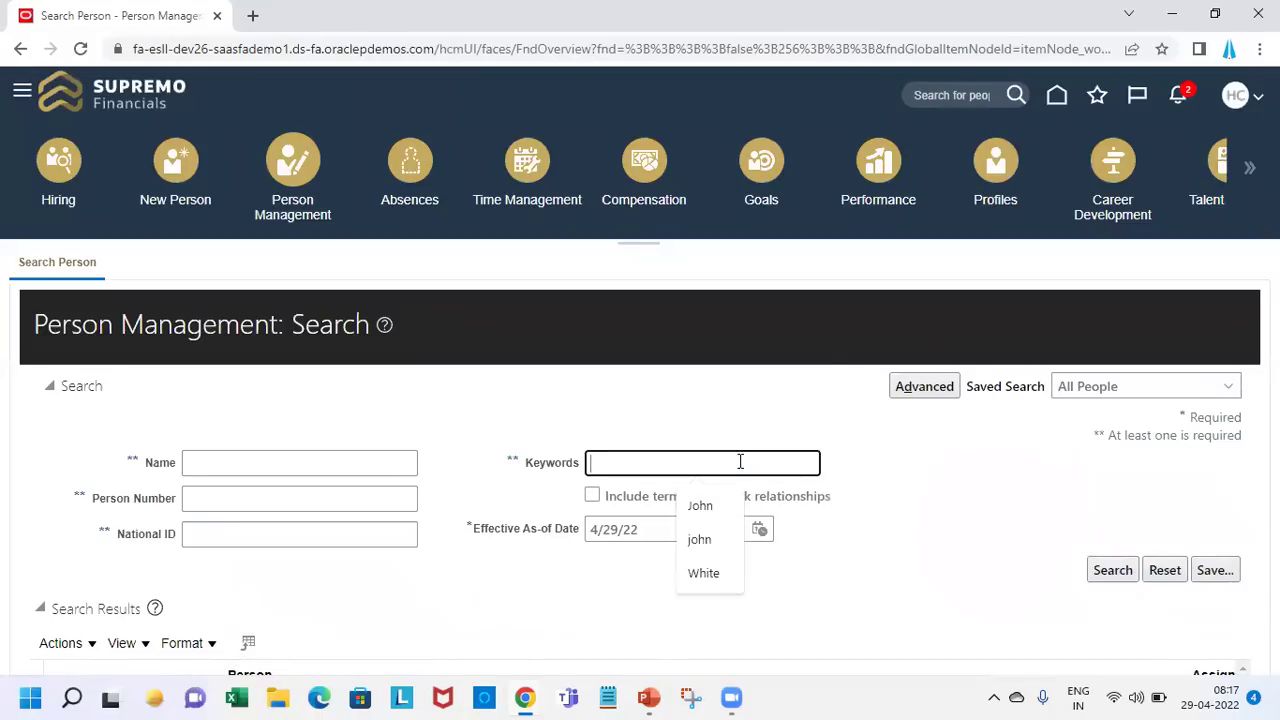
{"action": "type", "text": "Whit"}
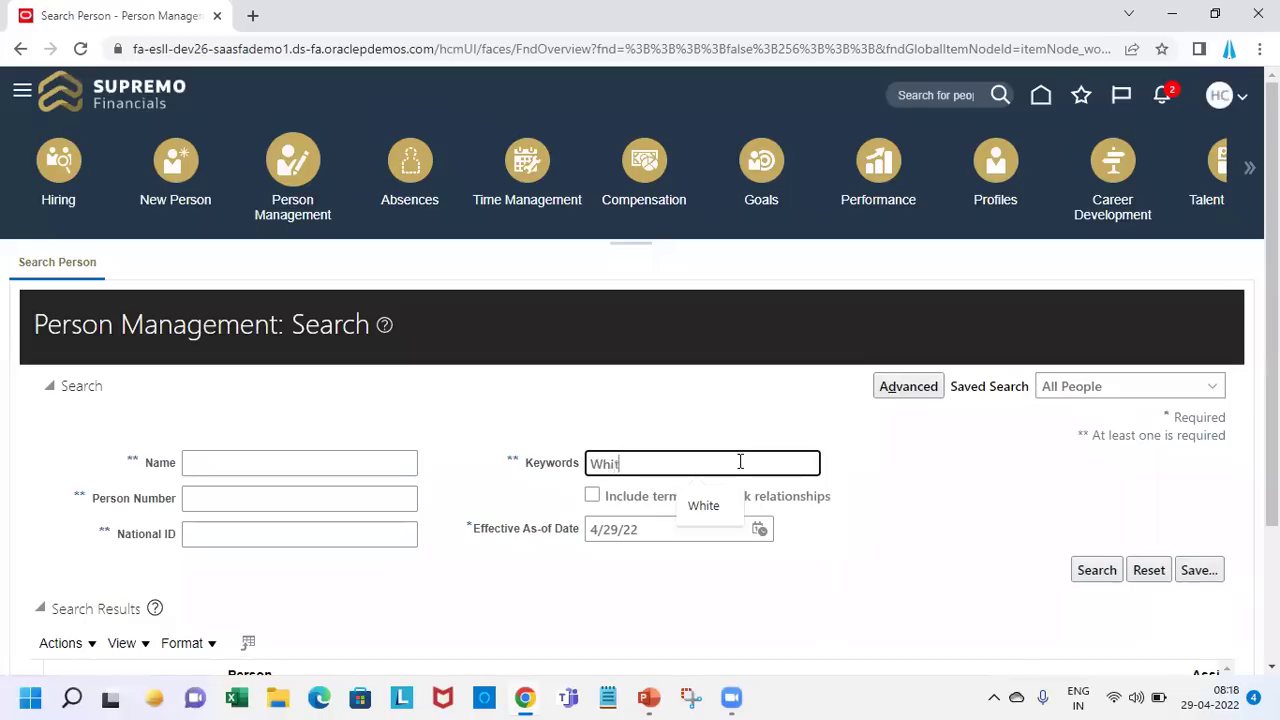
{"action": "type", "text": "e"}
{"action": "key", "text": "Return"}
{"action": "scroll", "coordinate": [740, 462], "scroll_direction": "down", "scroll_amount": 2}
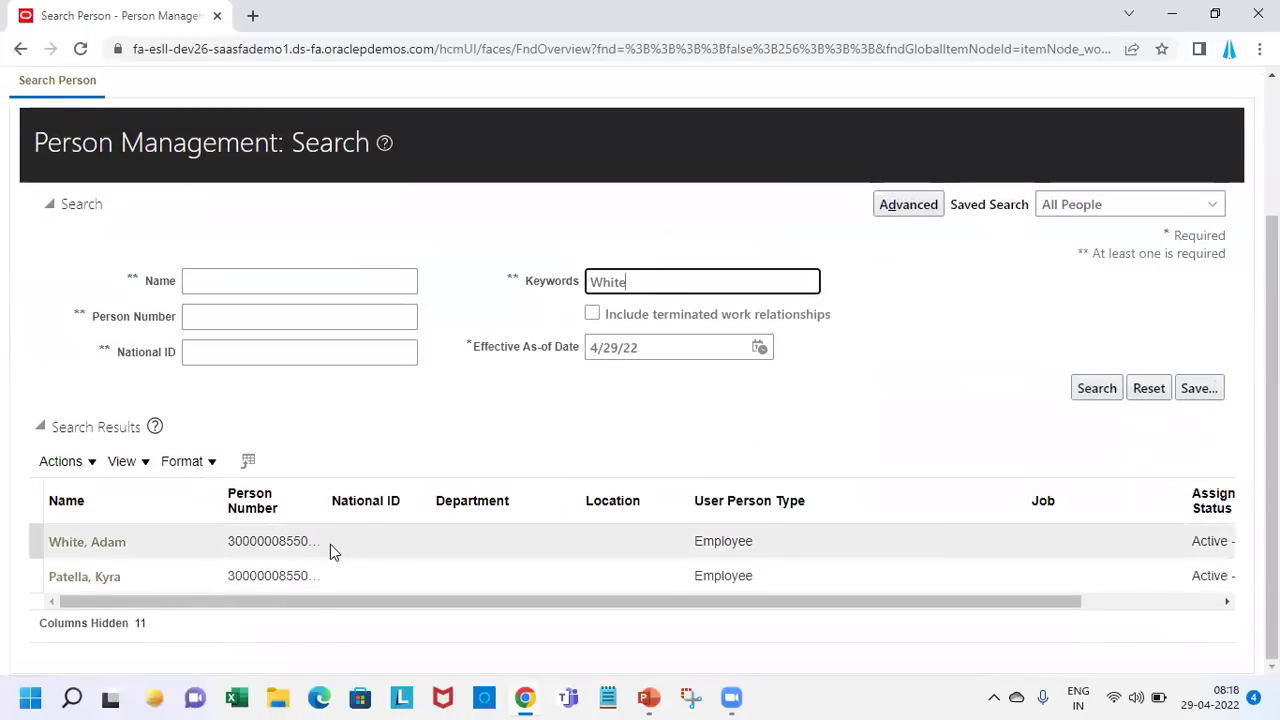
- Open the Person page of the first employee in the search results through the recent actions
{"action": "left_click", "coordinate": [140, 550]}
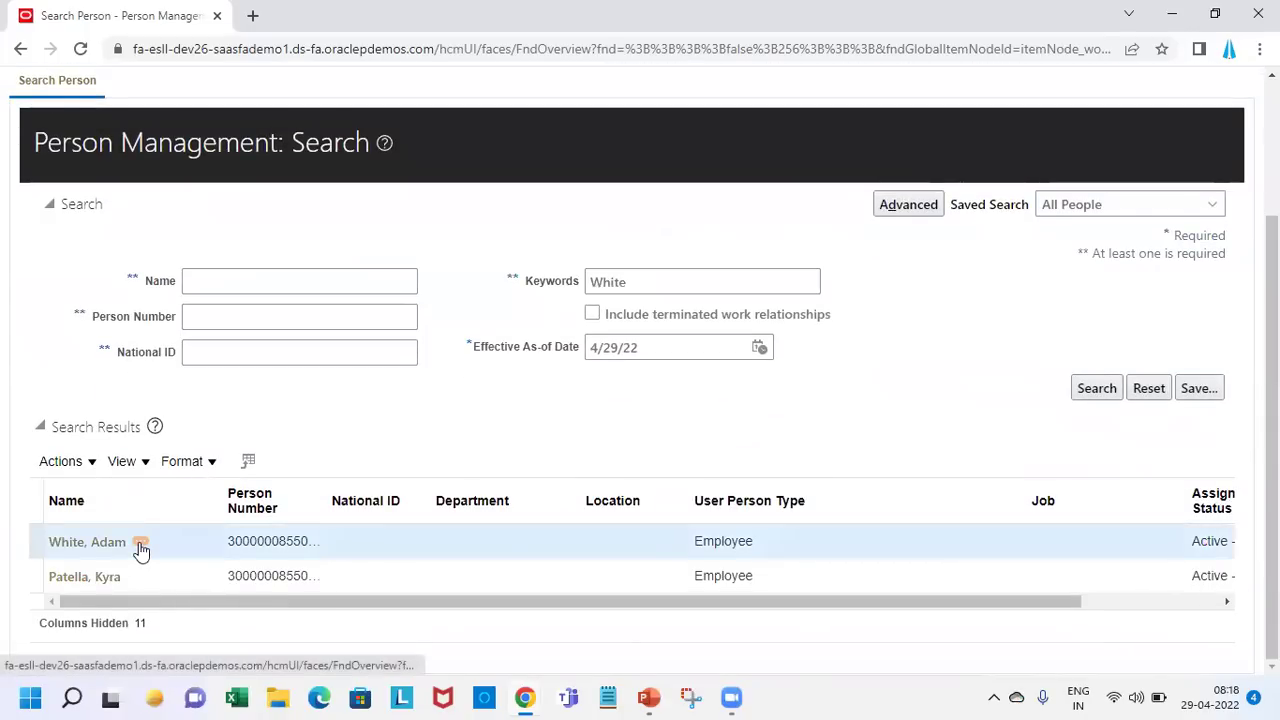
{"action": "left_click", "coordinate": [140, 545]}
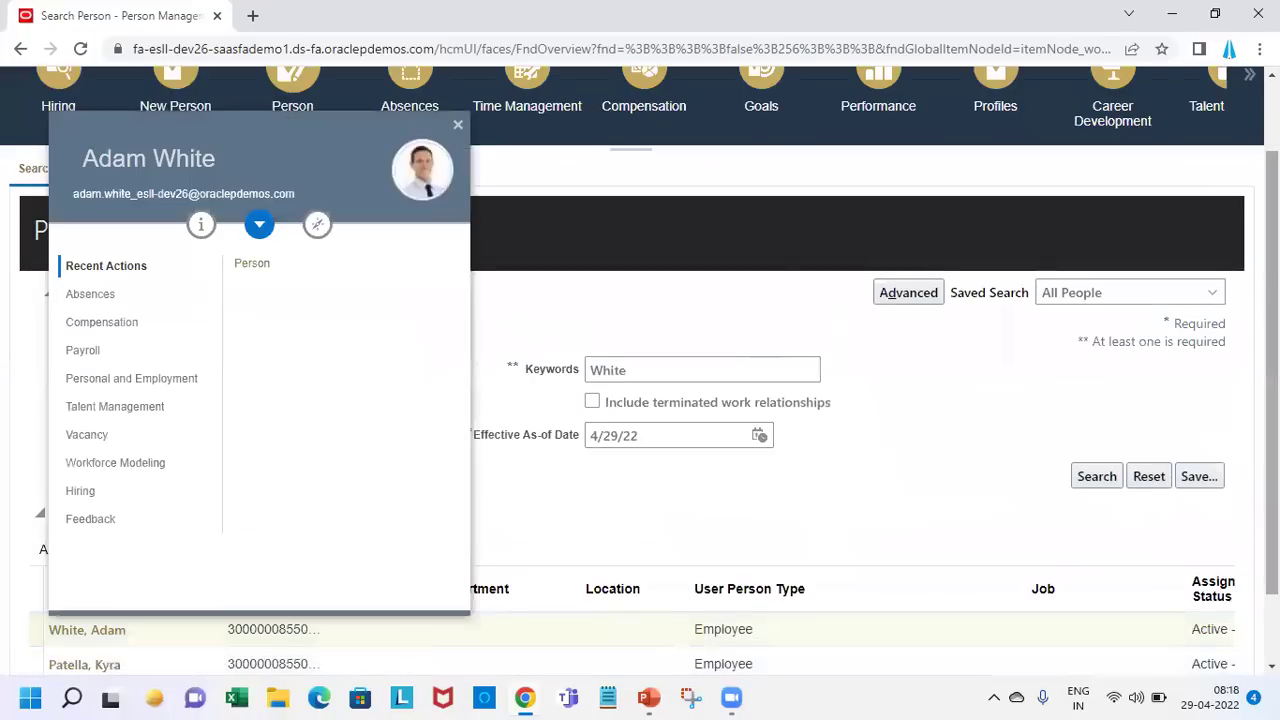
{"action": "left_click", "coordinate": [252, 263]}
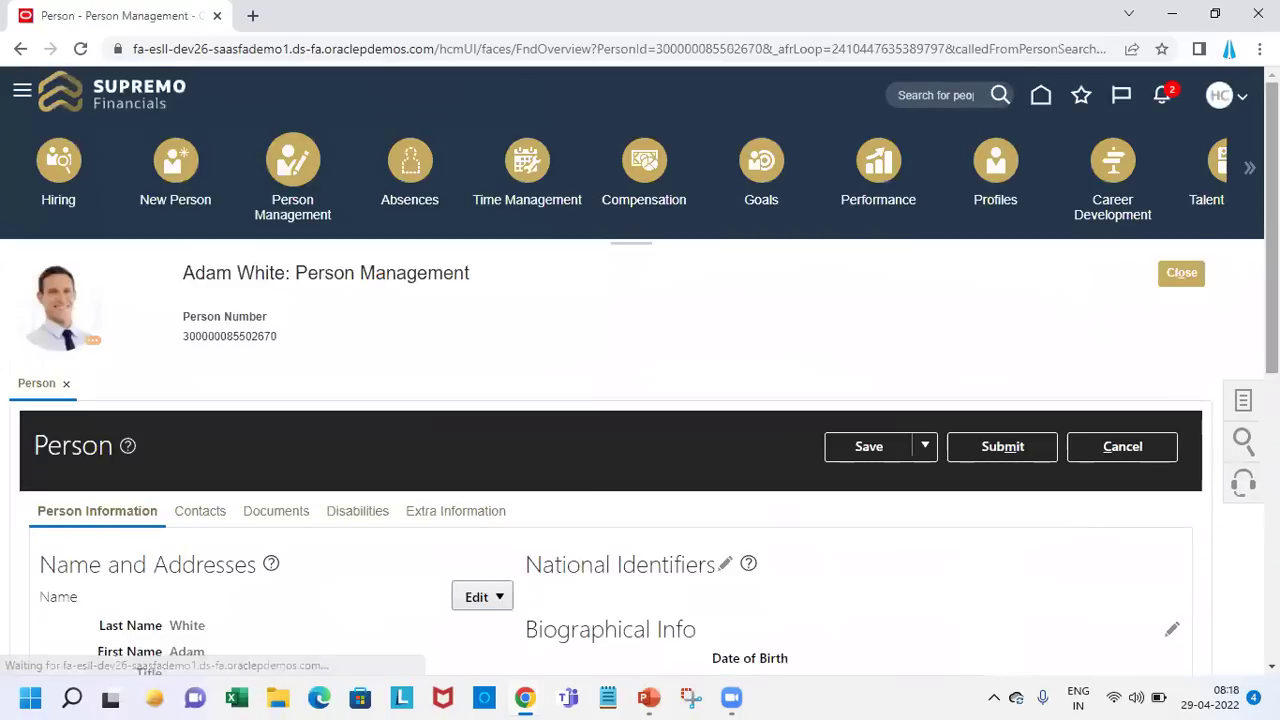
- Open the Email Details of the employee's Communication Methods for editing
{"action": "scroll", "coordinate": [640, 400], "scroll_direction": "down", "scroll_amount": 3}
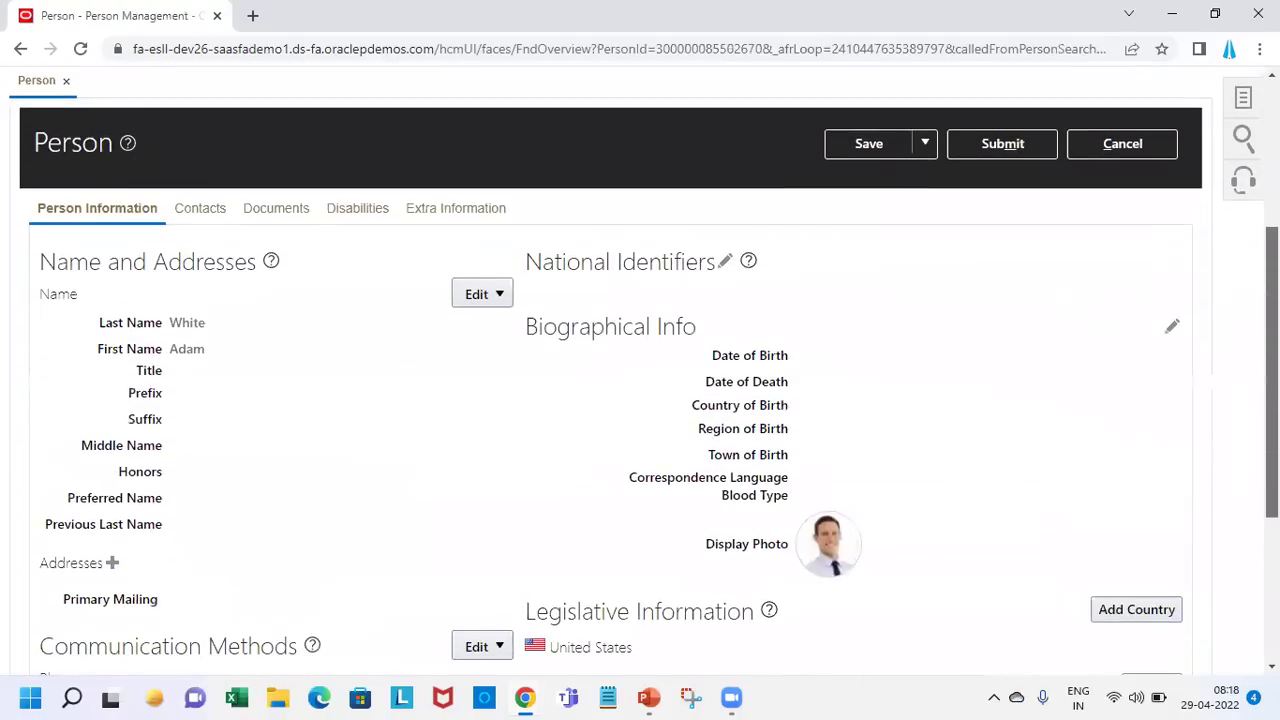
{"action": "scroll", "coordinate": [640, 400], "scroll_direction": "down", "scroll_amount": 1}
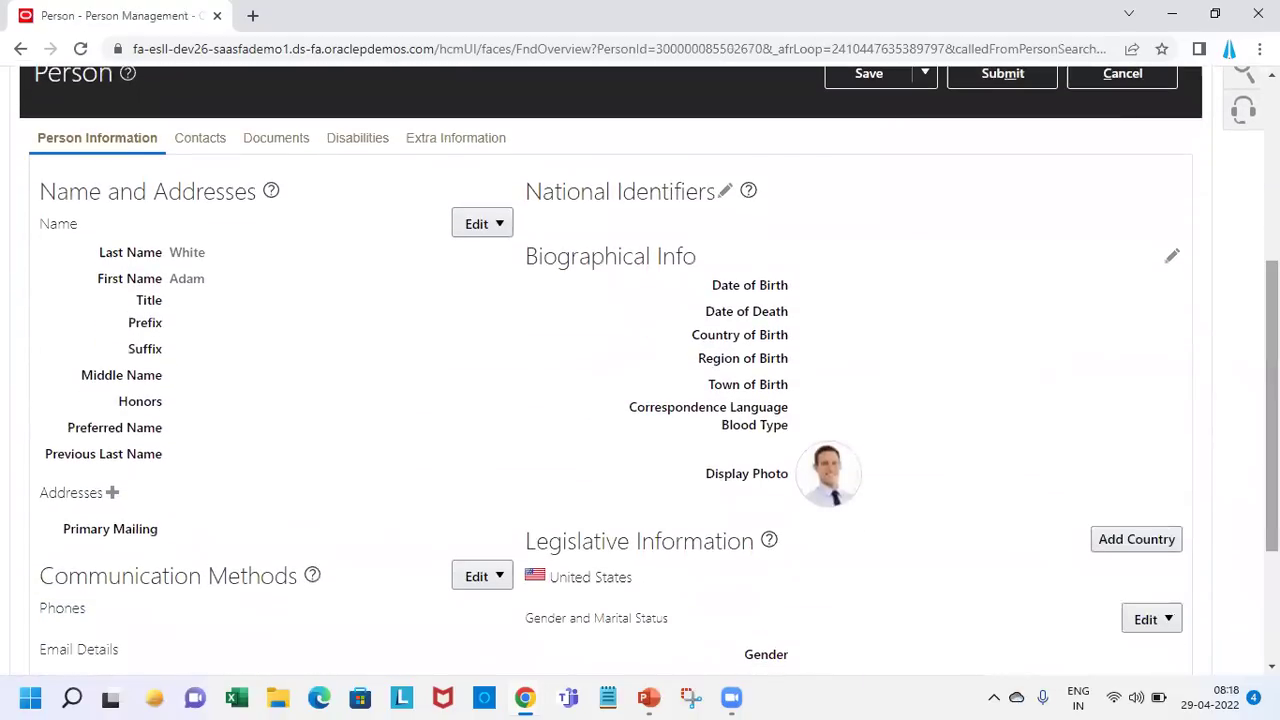
{"action": "scroll", "coordinate": [575, 481], "scroll_direction": "down", "scroll_amount": 2}
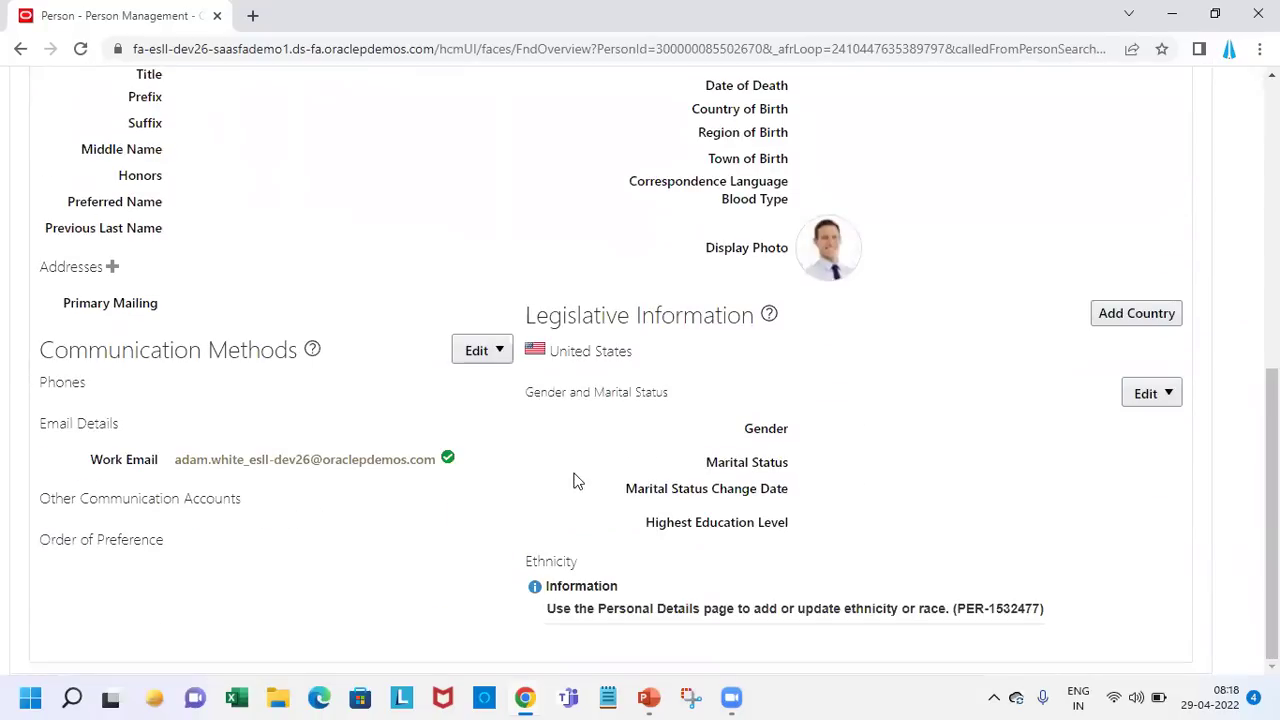
{"action": "left_click", "coordinate": [498, 352]}
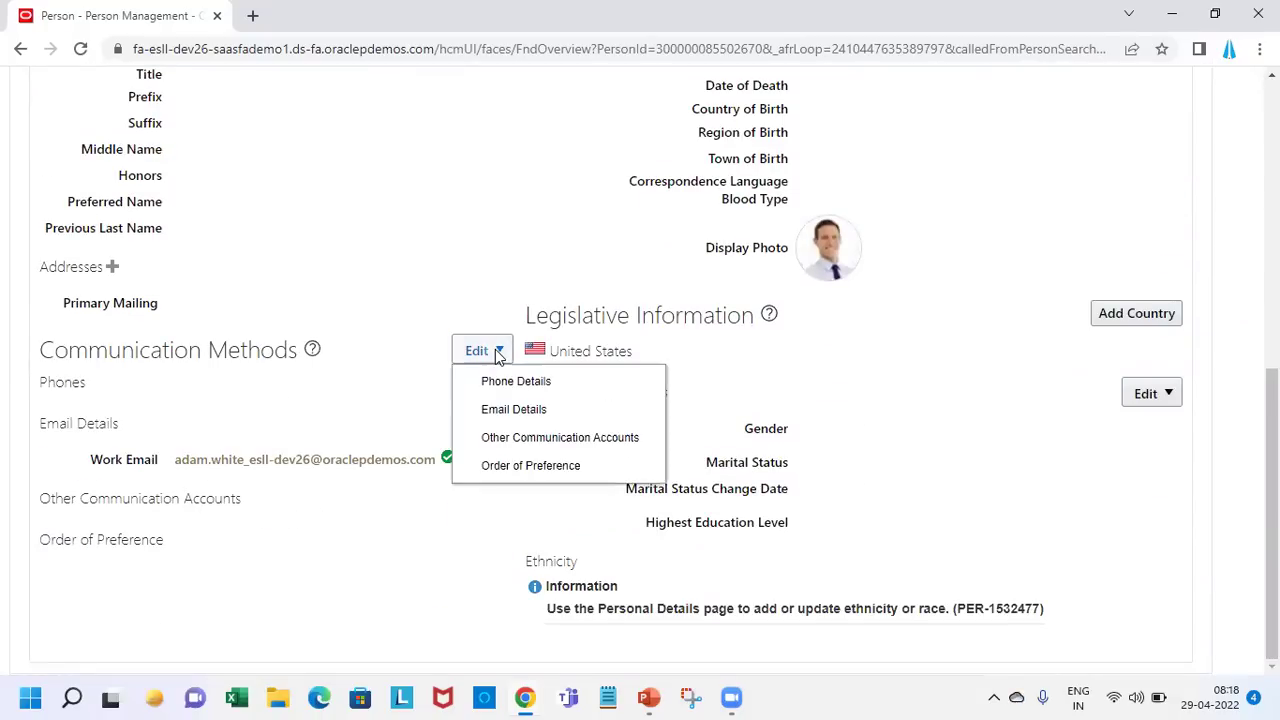
{"action": "left_click", "coordinate": [505, 408]}
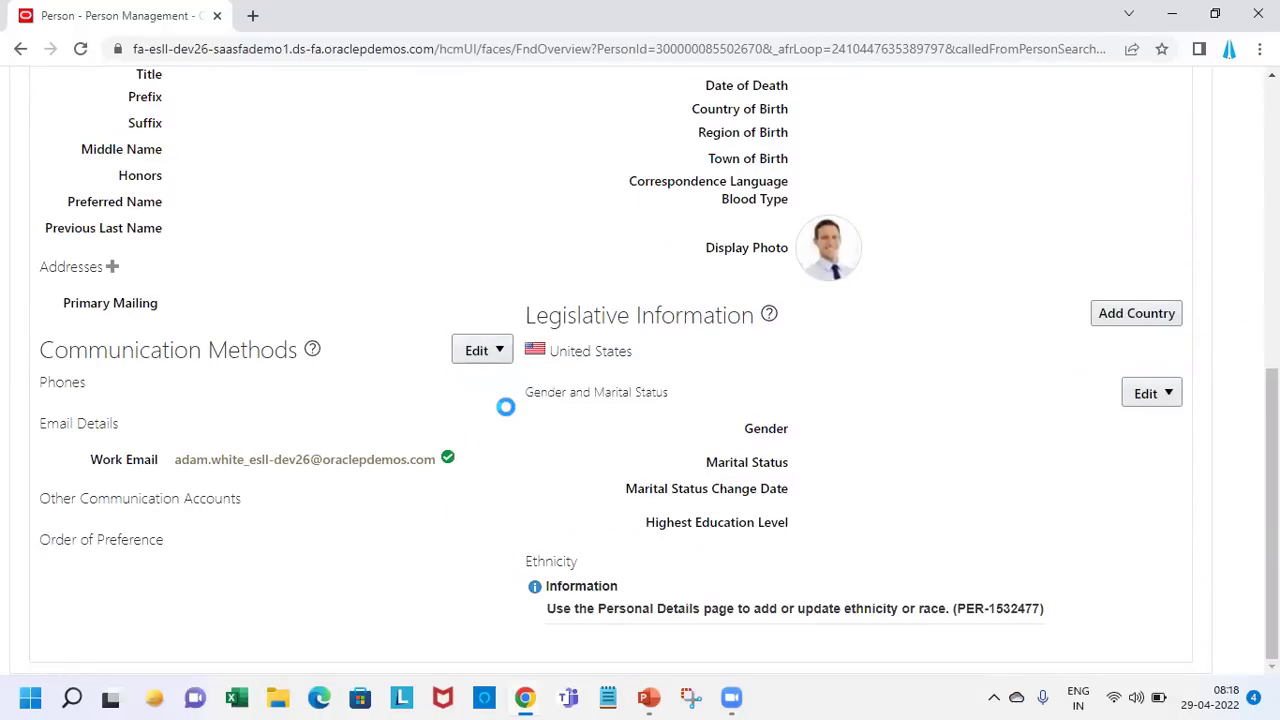
- Move the Edit Email Addresses dialog into full view and choose Google as the SP_DOMAIN_PROVIDER
{"action": "scroll", "coordinate": [437, 475], "scroll_direction": "down", "scroll_amount": 2}
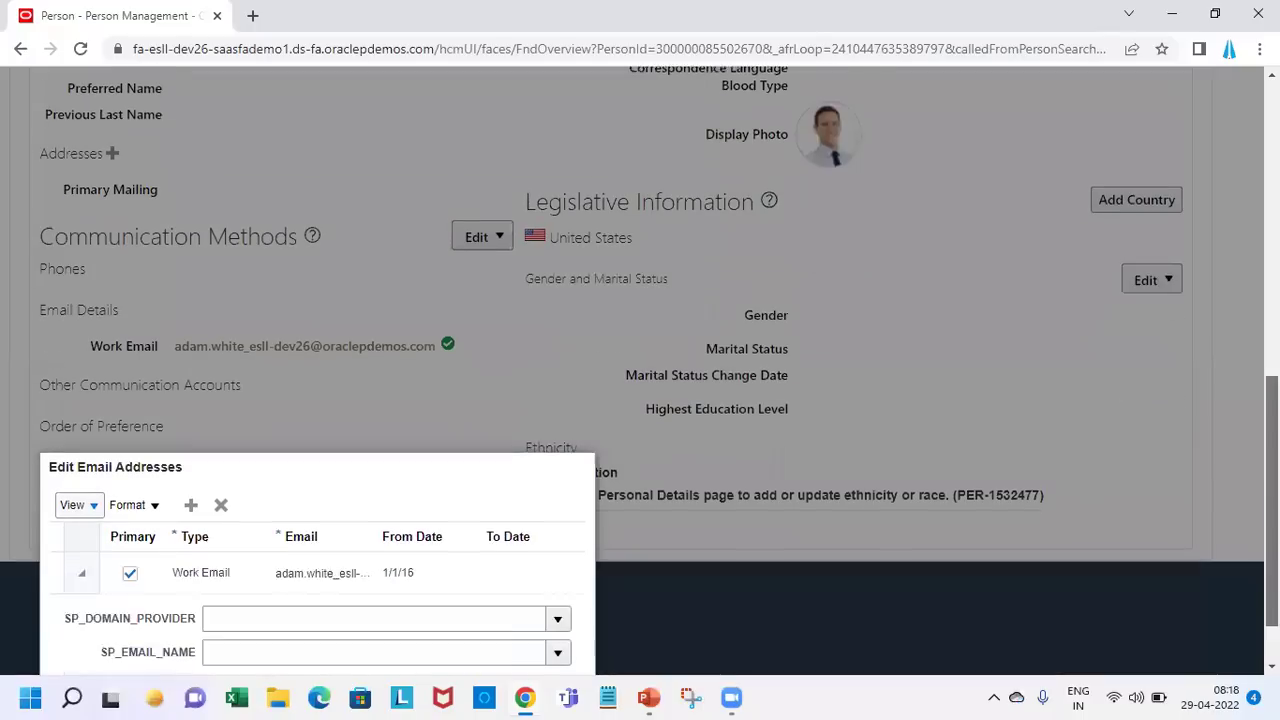
{"action": "left_click_drag", "start_coordinate": [214, 394], "coordinate": [248, 155]}
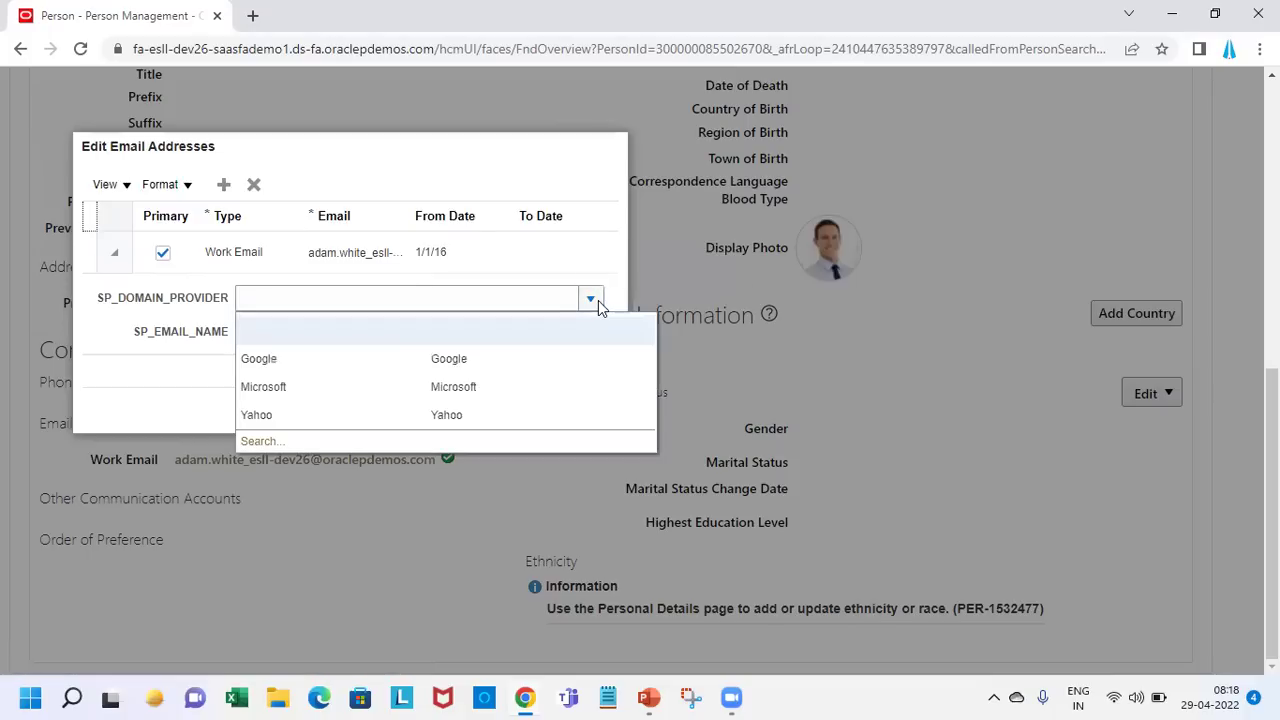
{"action": "left_click", "coordinate": [493, 360]}
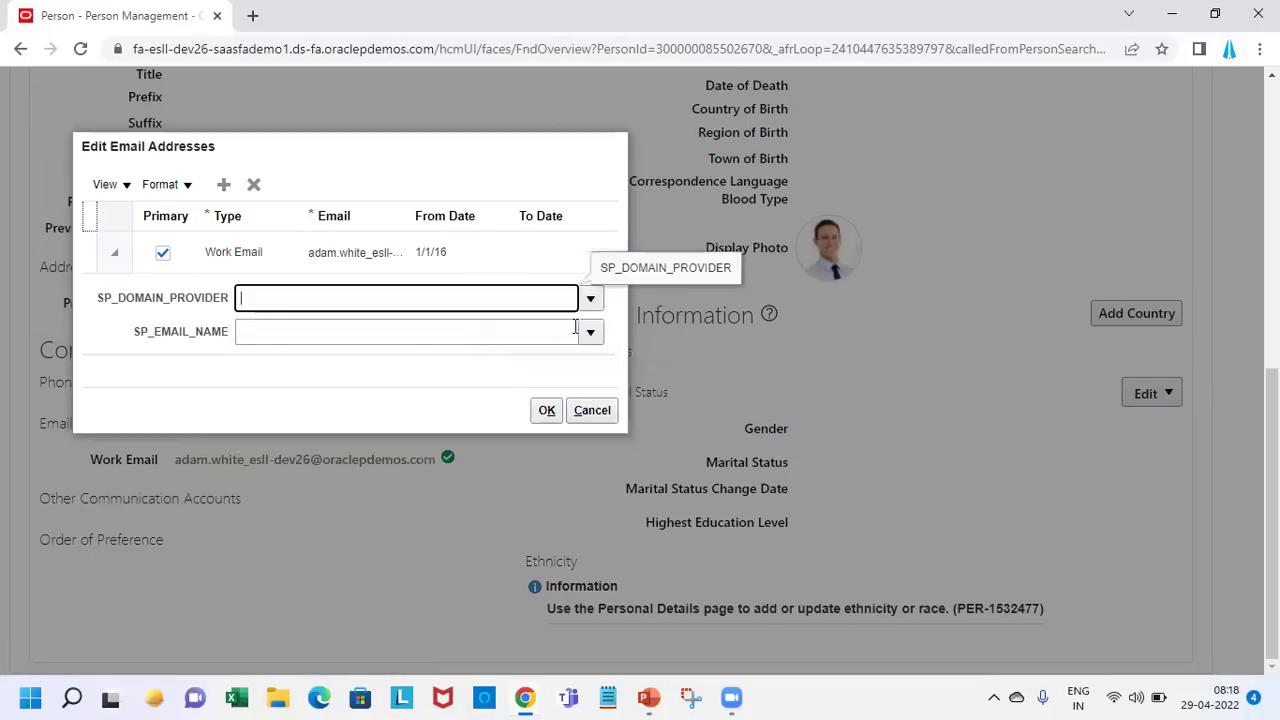